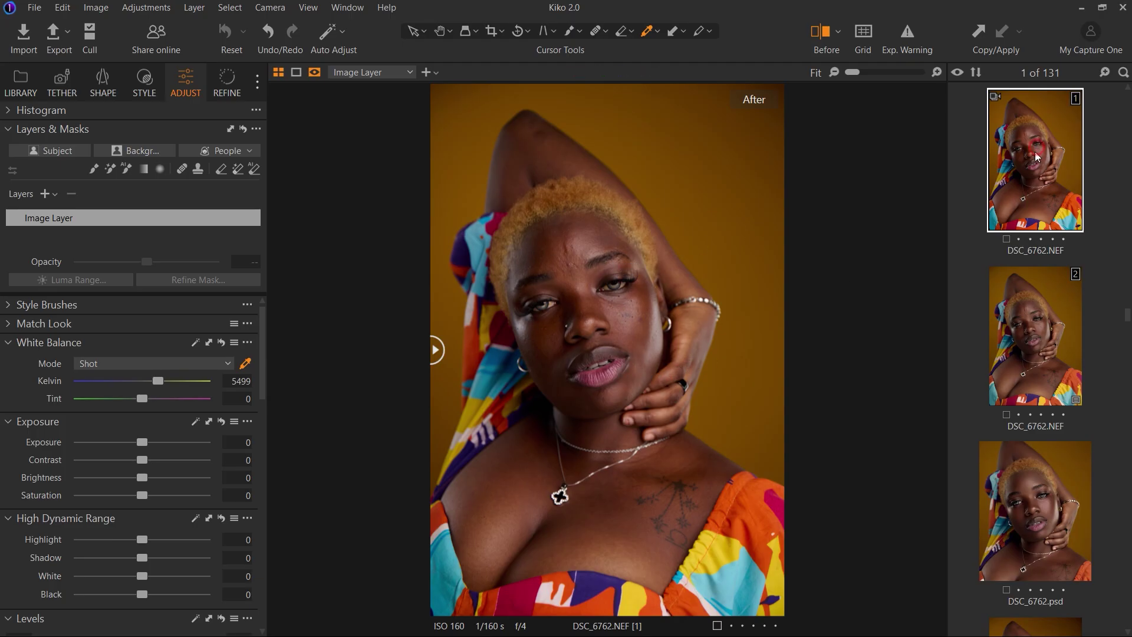
Compare the first and second DSC_6762.NEF variants with DSC_6762.psd, and return to the first variant
left_click(1037, 334)
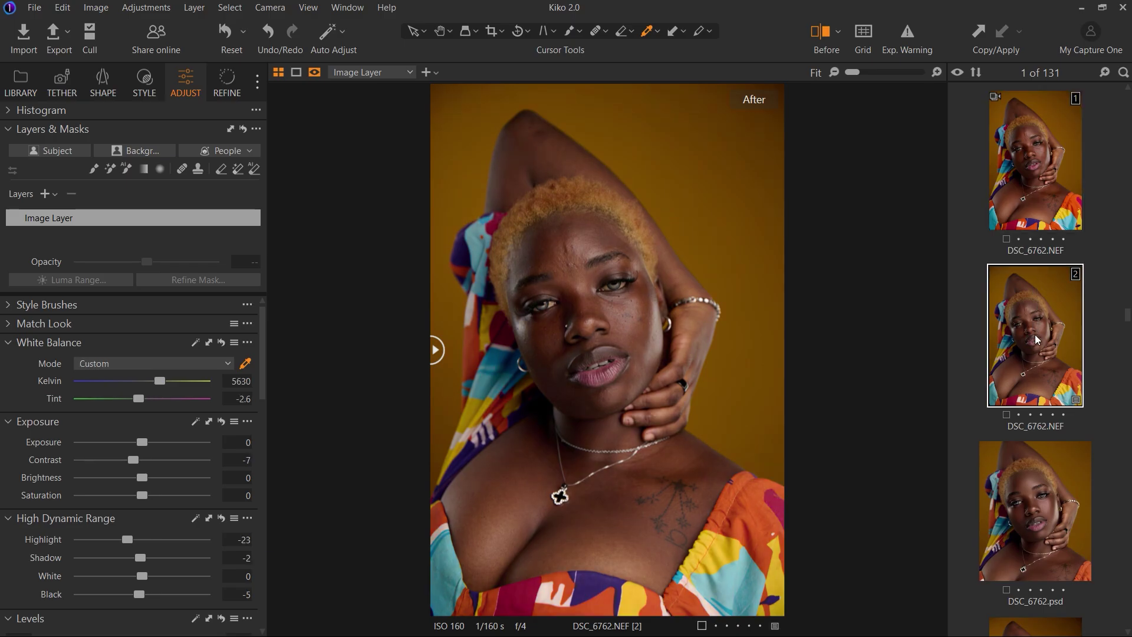
left_click(1041, 187)
left_click(1039, 335)
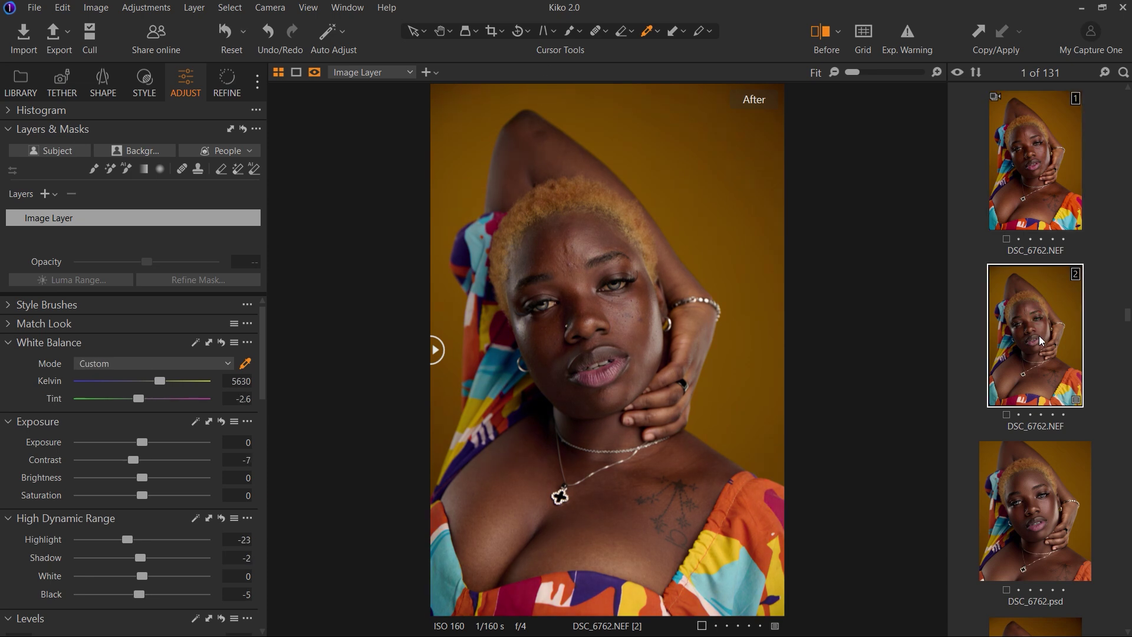
left_click(1031, 499)
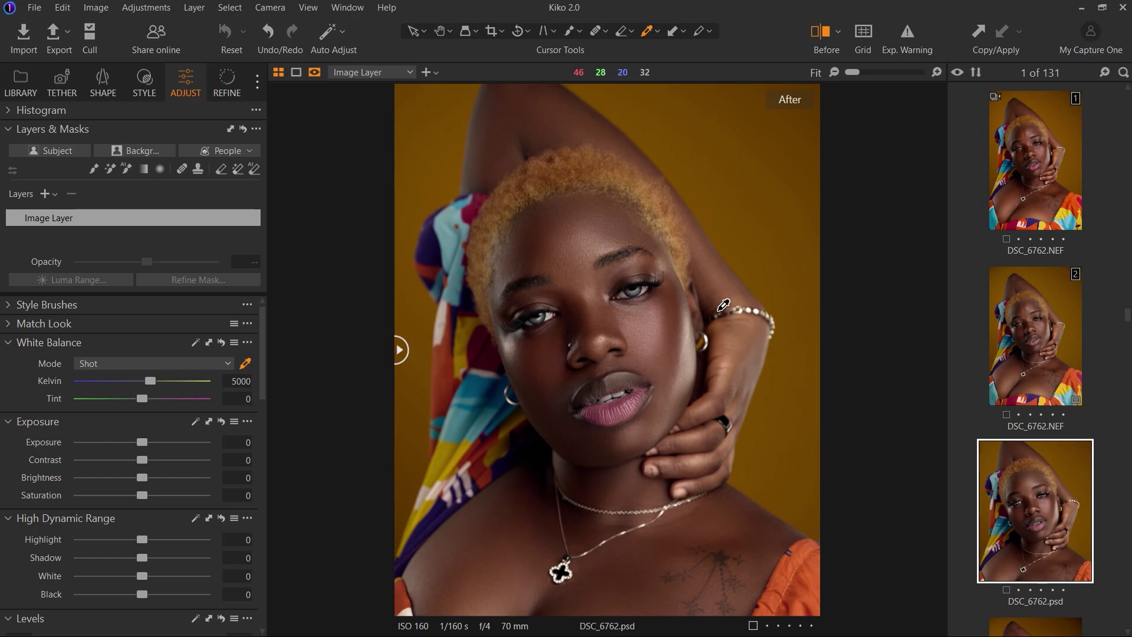
left_click(1021, 188)
left_click(1038, 335)
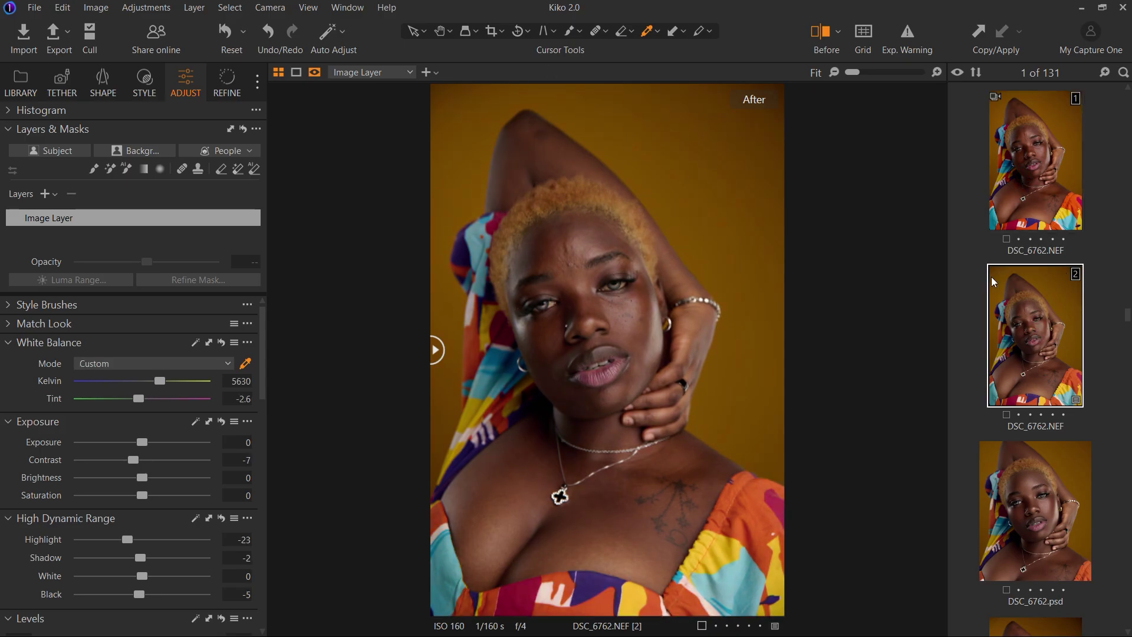
left_click(1033, 159)
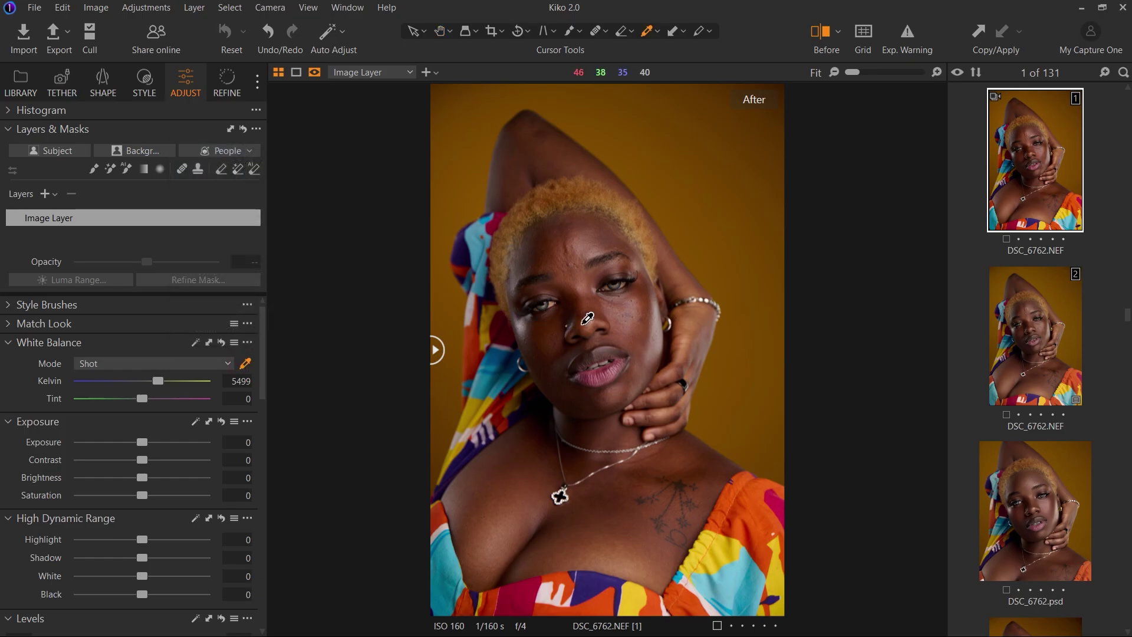
Correct the white balance by sampling the skin below the eye and refining Kelvin to 5642 and Tint to -2.6
left_click(526, 320)
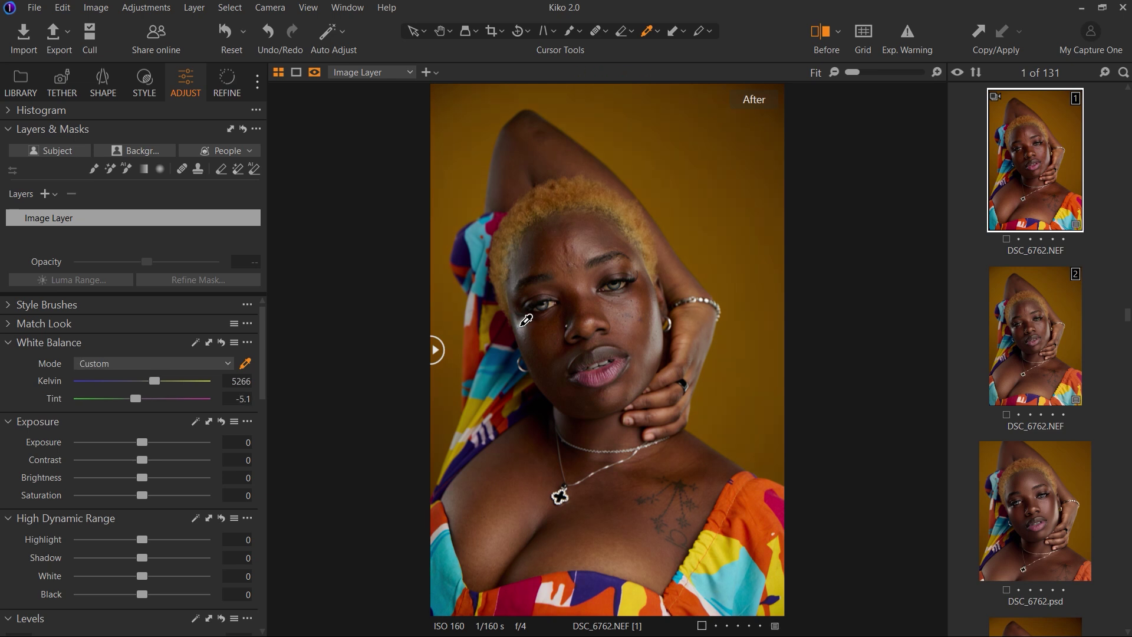
left_click(521, 327)
left_click_drag(436, 350, 391, 373)
left_click_drag(157, 381, 161, 377)
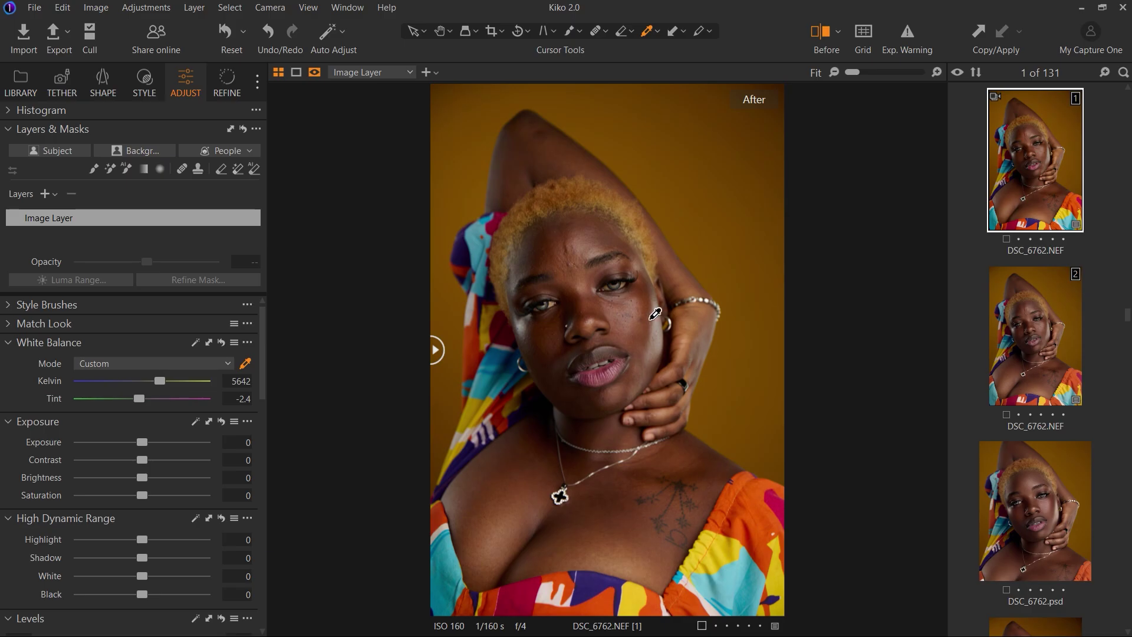
left_click_drag(437, 350, 314, 401)
left_click(192, 421)
left_click_drag(140, 398, 138, 398)
key("ctrl+z")
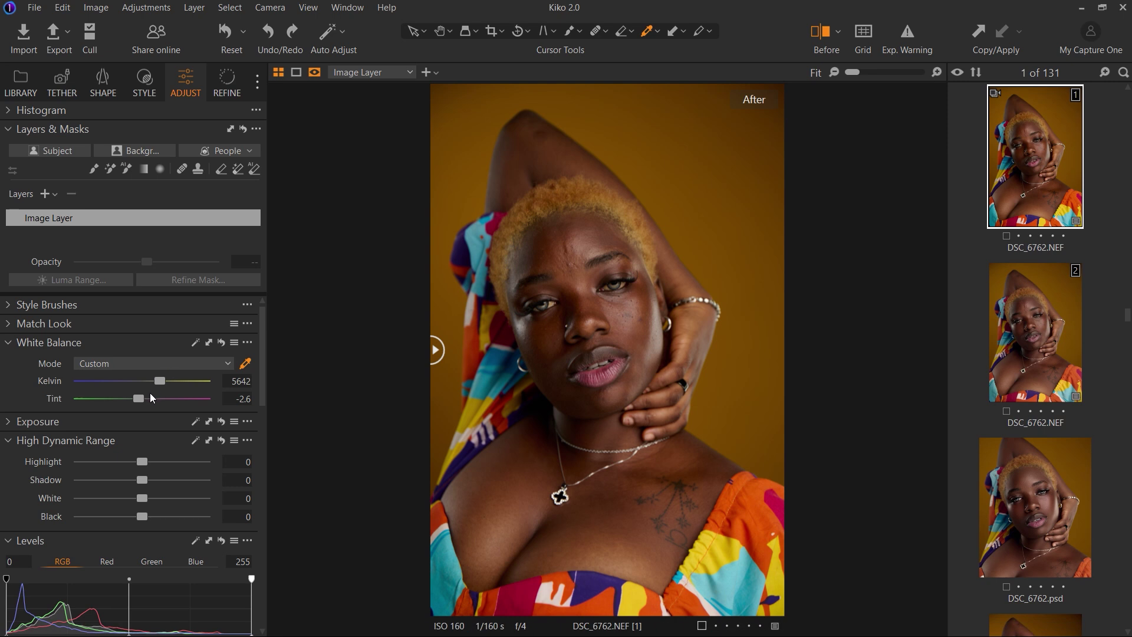
Keep Exposure at its default of 0 and slightly lower the Contrast of the image
left_click(37, 422)
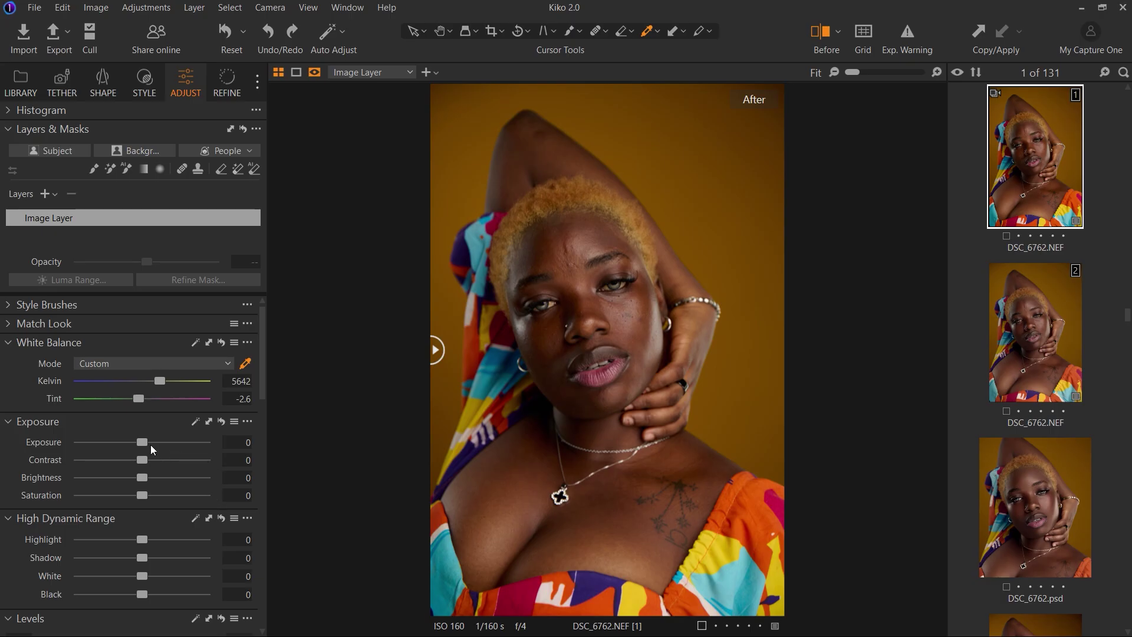
left_click_drag(141, 441, 140, 441)
double_click(143, 441)
left_click_drag(143, 461, 136, 465)
Lower the High Dynamic Range Highlight to -23 and Shadow to -2, and compare with the values temporarily reset
scroll(263, 392, "down", 2)
scroll(262, 406, "down", 2)
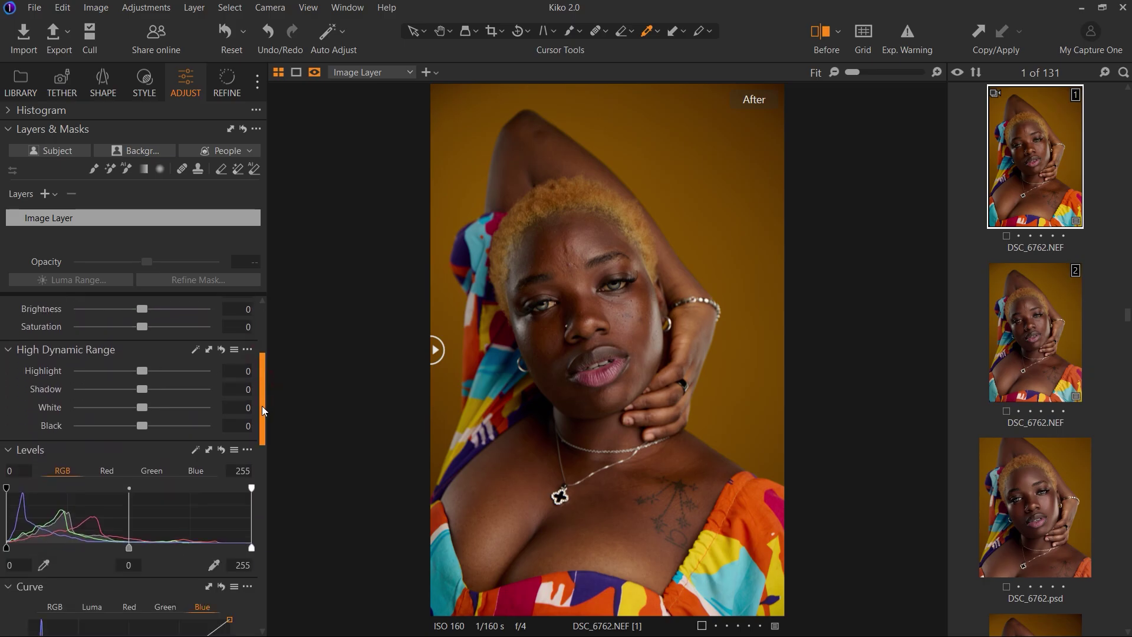
left_click_drag(261, 409, 260, 408)
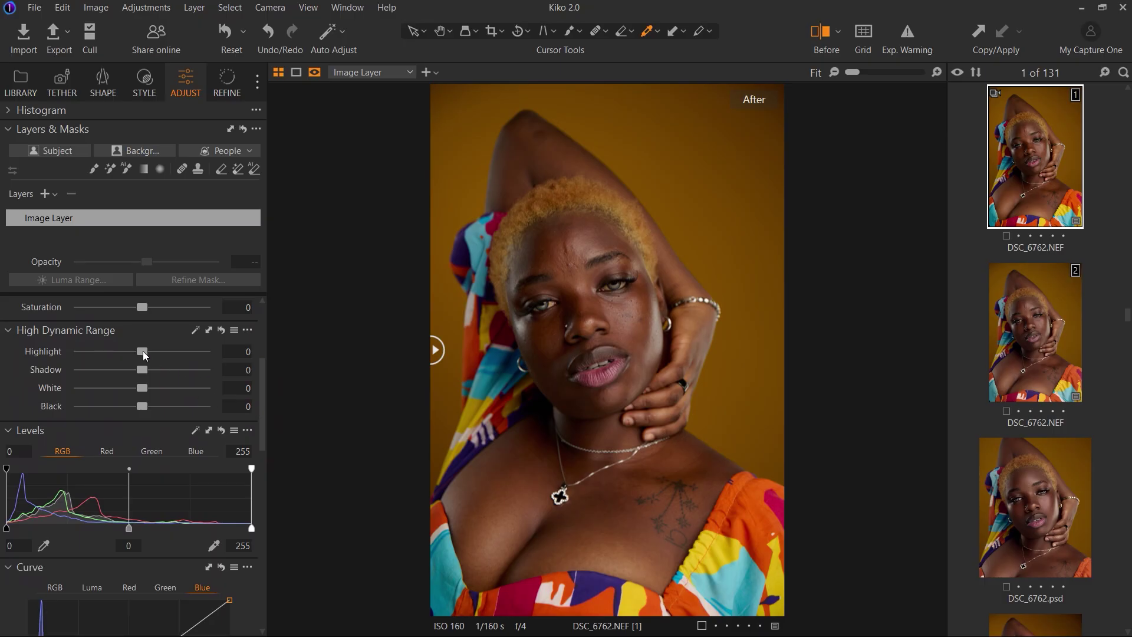
left_click_drag(143, 352, 128, 350)
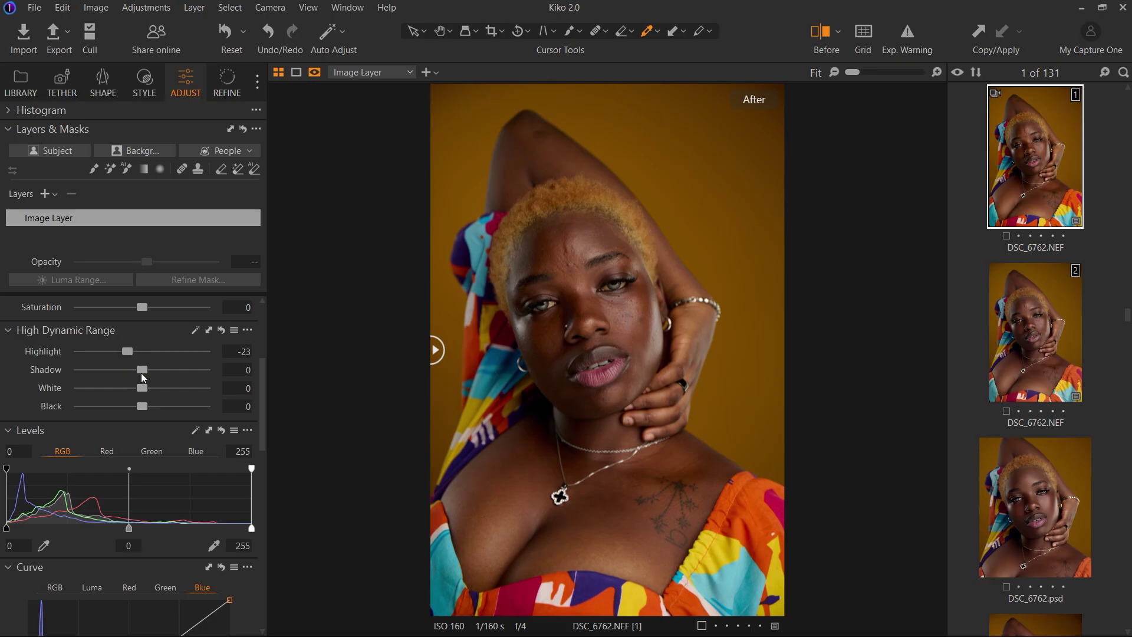
left_click_drag(144, 372, 143, 374)
left_click(221, 330, "alt")
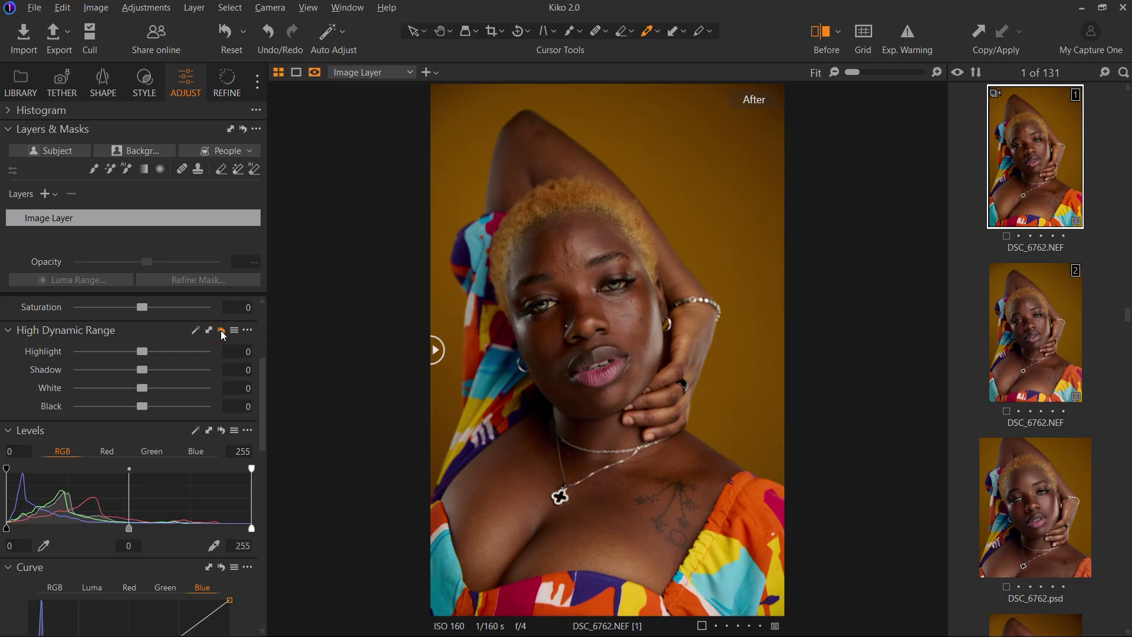
left_click(221, 330, "alt")
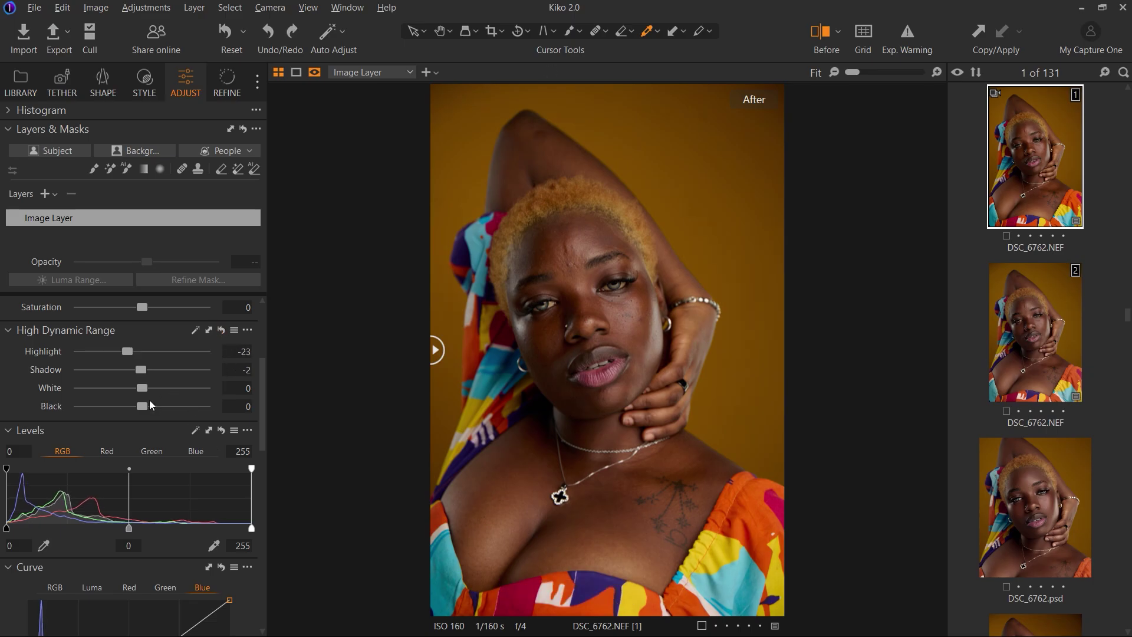
Set the High Dynamic Range Black to -5 and compare the image with and without the dynamic range adjustments
left_click_drag(142, 406, 139, 405)
left_click_drag(433, 350, 329, 342)
left_click(222, 330, "alt")
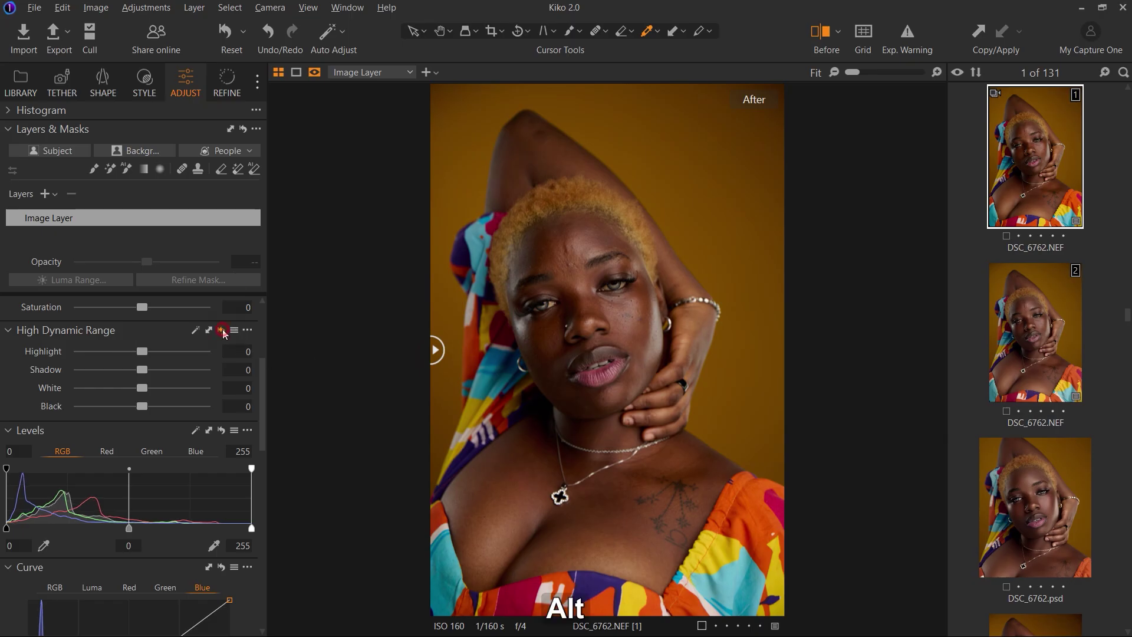
left_click(222, 330, "alt")
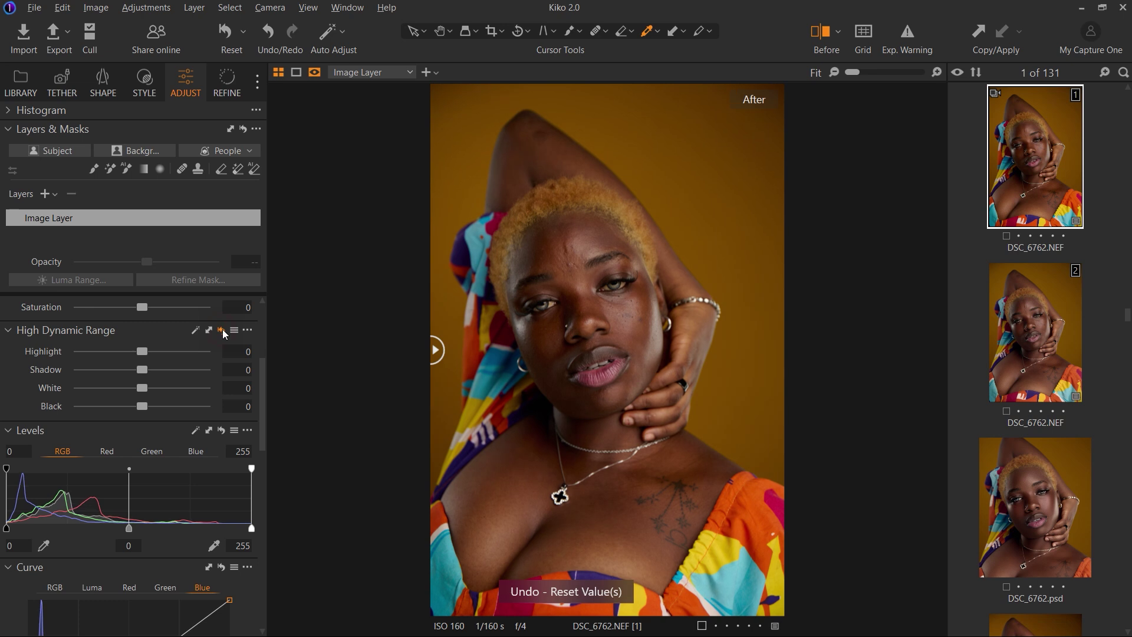
key("ctrl+z")
left_click(222, 330, "alt")
key("ctrl+z")
left_click(222, 331, "alt")
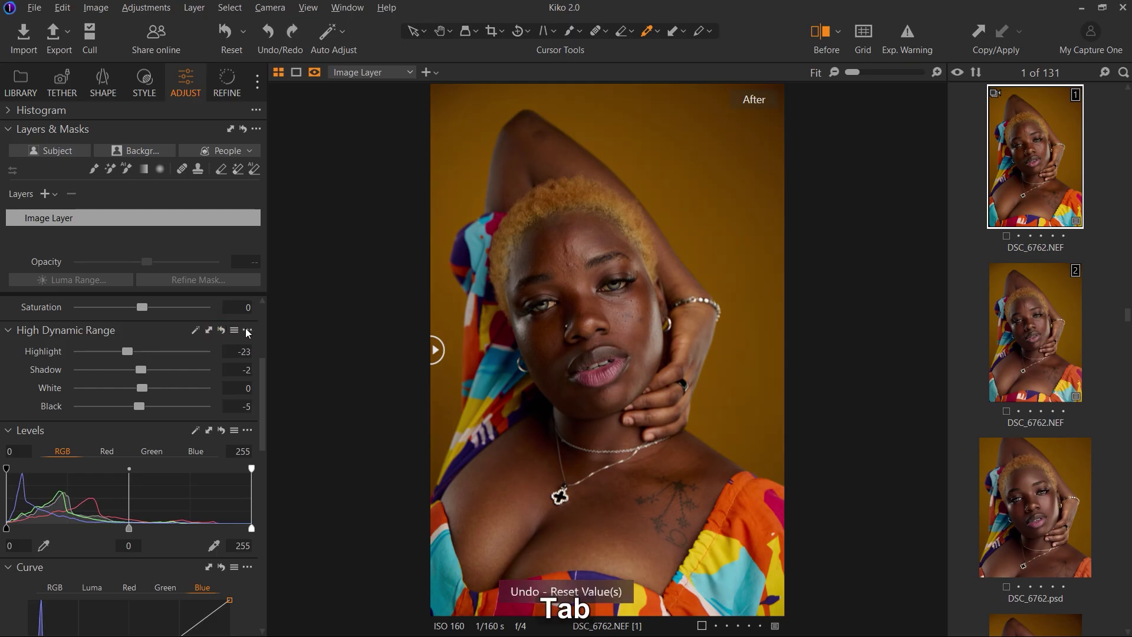
Set the RGB levels input range to shadows 1 and highlights 233, and compare the image before and after
scroll(256, 439, "down", 3)
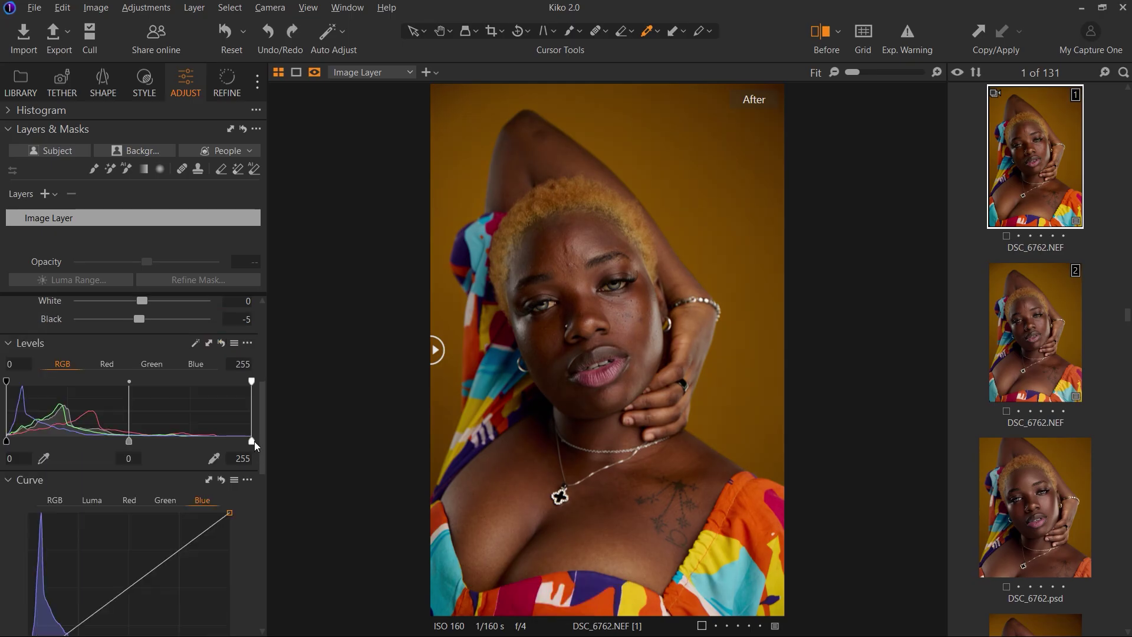
left_click_drag(252, 443, 231, 439)
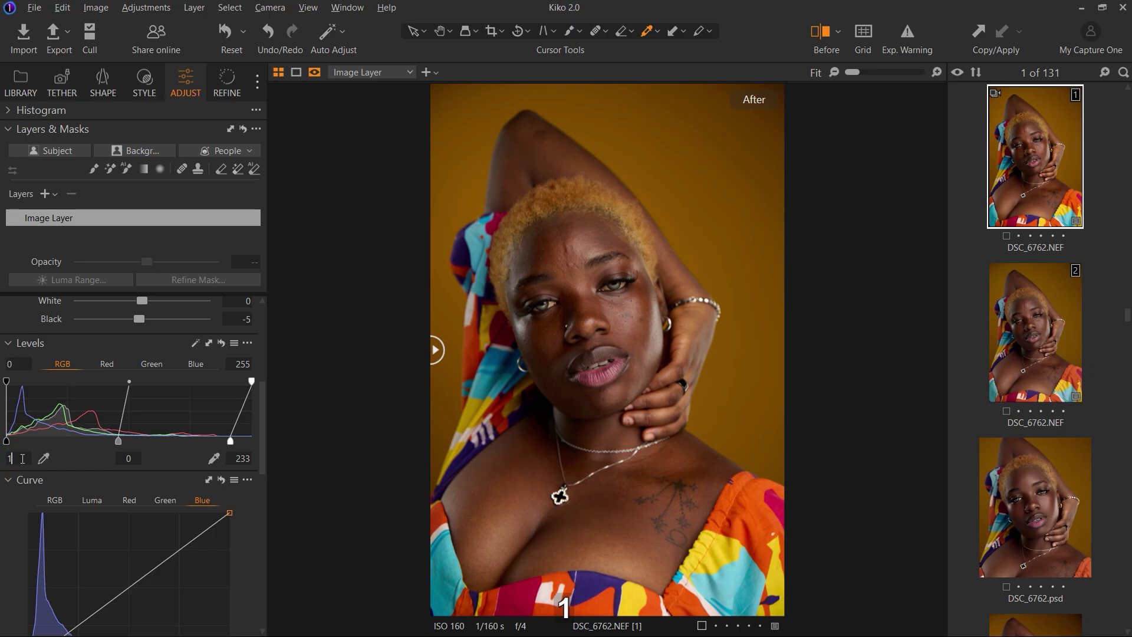
type("1")
key("Return")
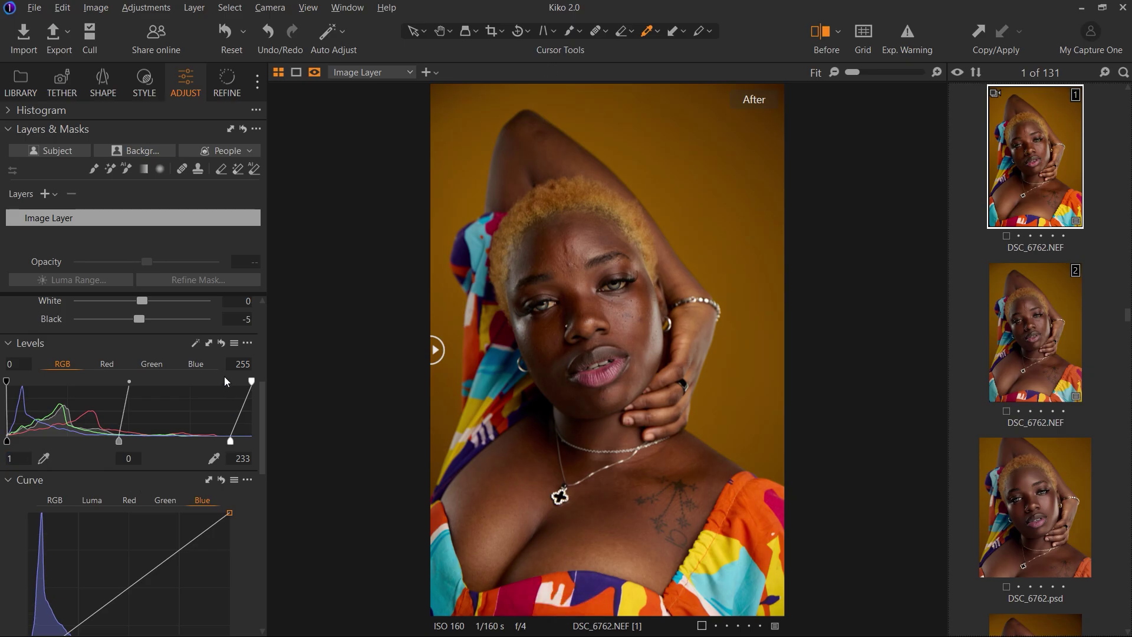
left_click(222, 343, "alt")
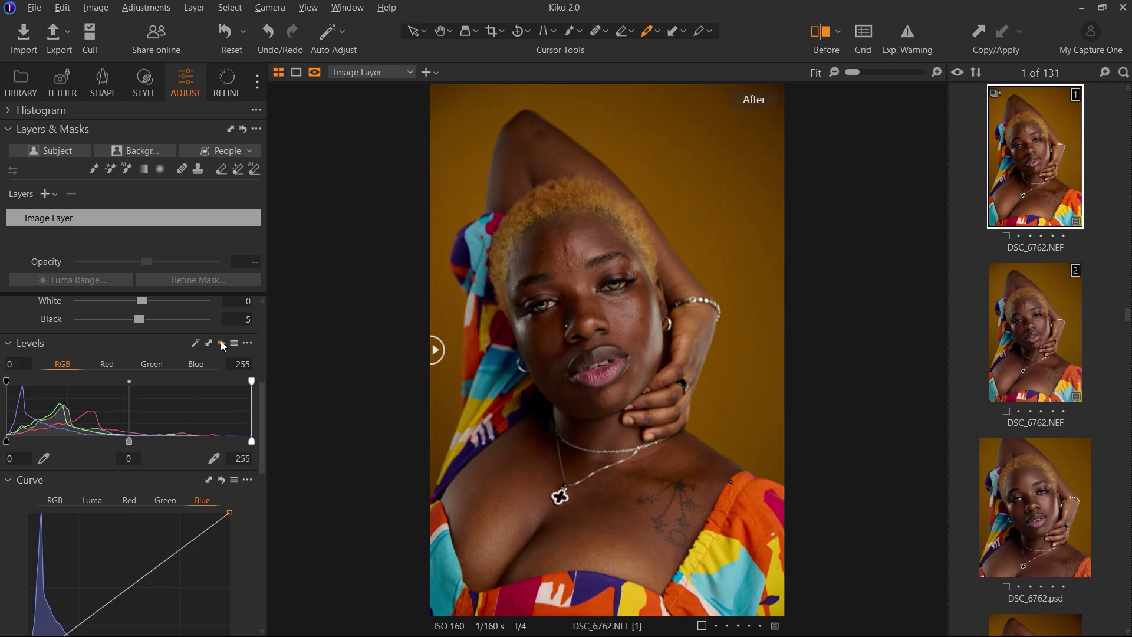
key("ctrl+z")
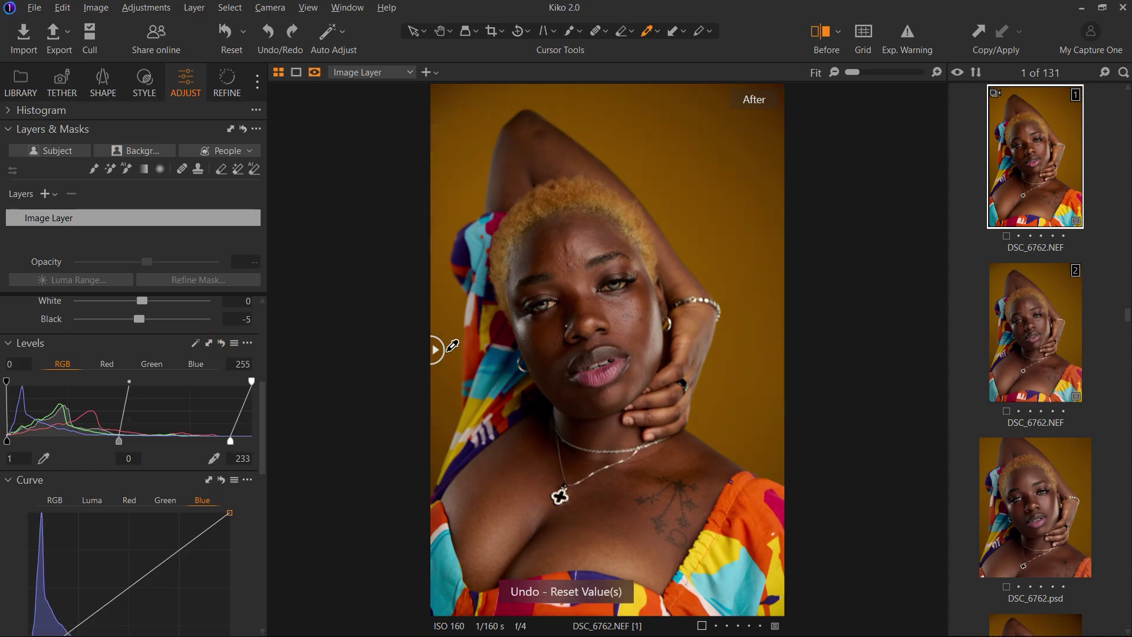
left_click_drag(436, 349, 356, 359)
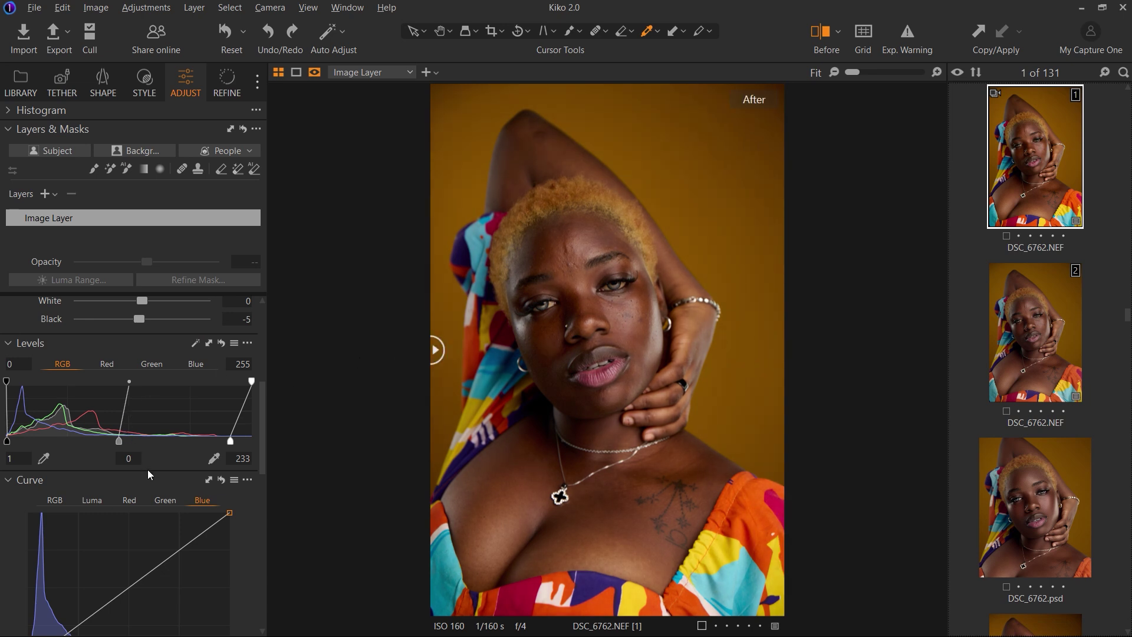
Shape the RGB curve with a slightly lowered highlight point and a raised shadow point at about input 65, output 67, comparing it against the reset curve
scroll(147, 470, "down", 10)
scroll(146, 462, "up", 11)
scroll(147, 480, "down", 1)
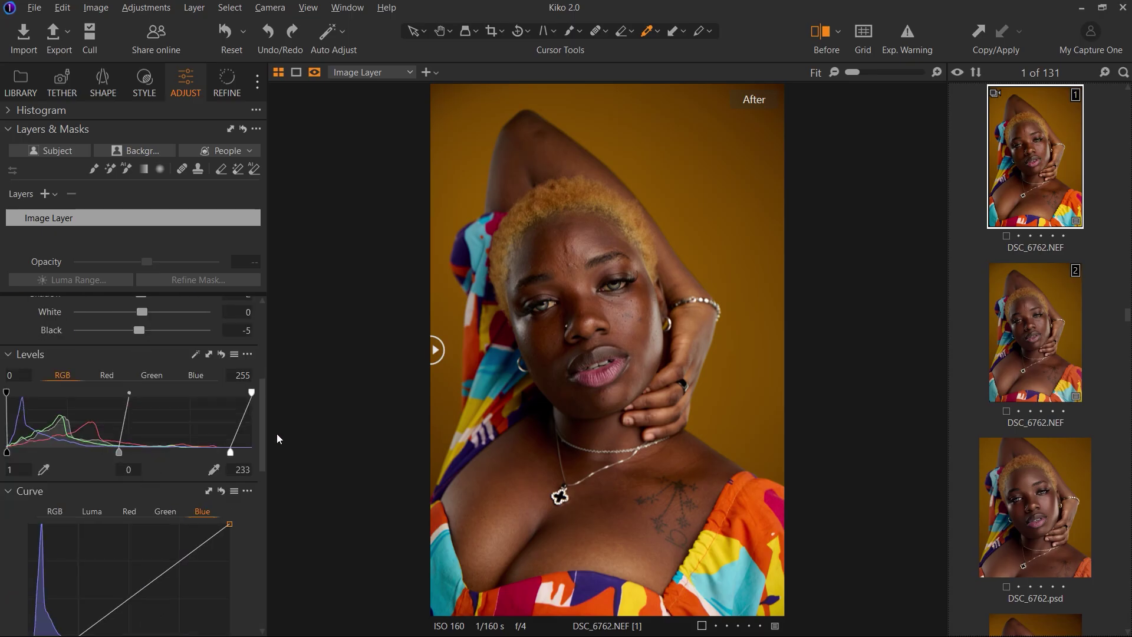
left_click_drag(263, 418, 264, 455)
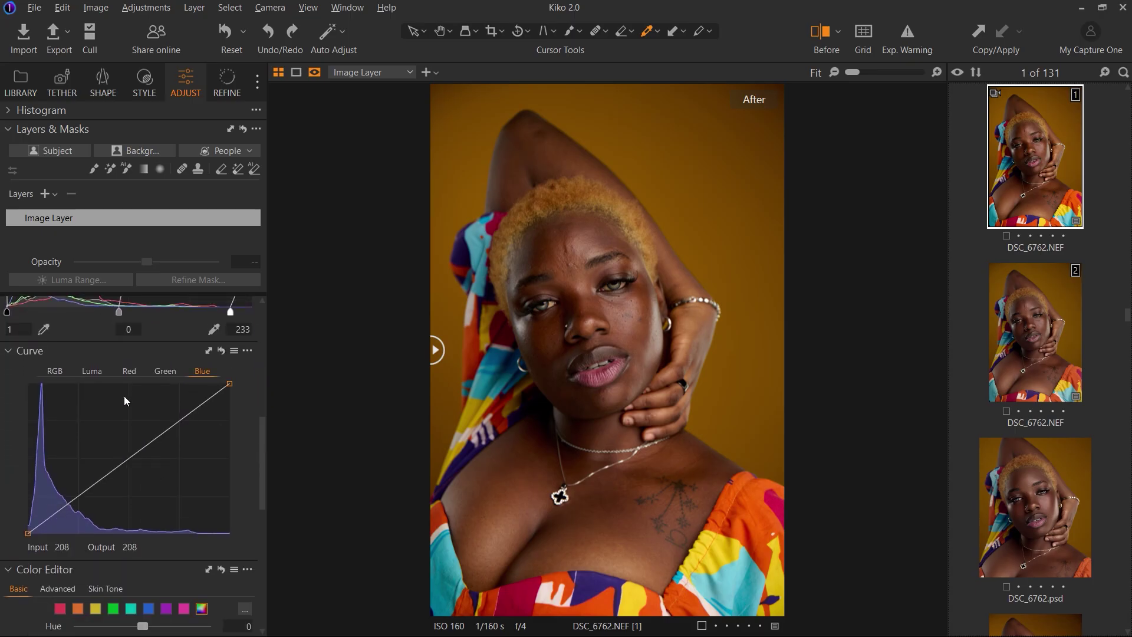
left_click(58, 373)
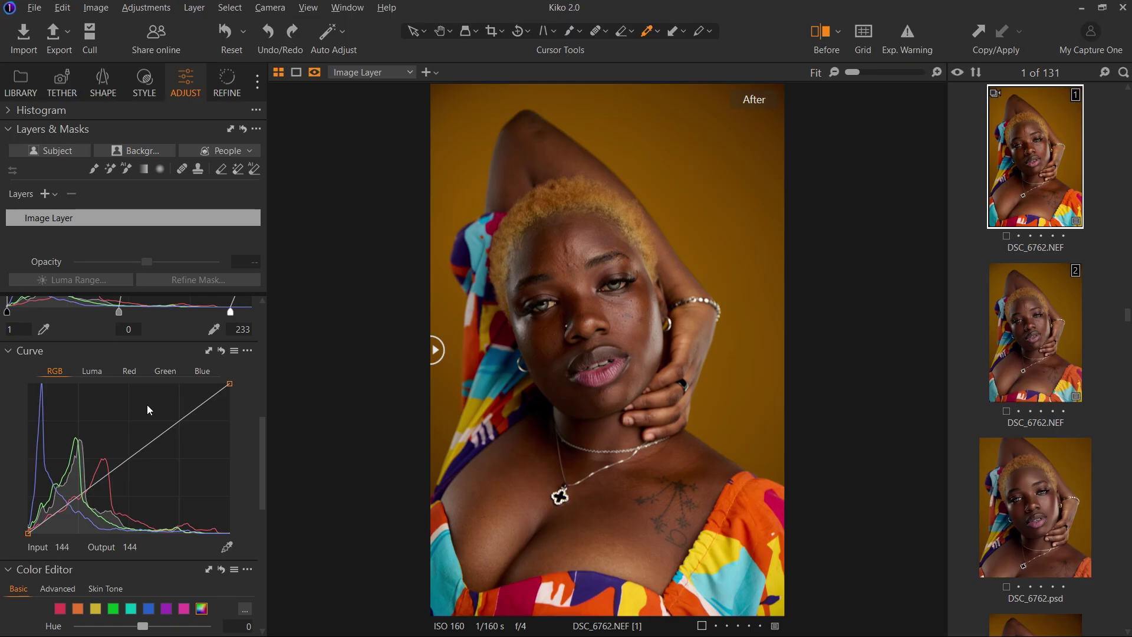
left_click(180, 420)
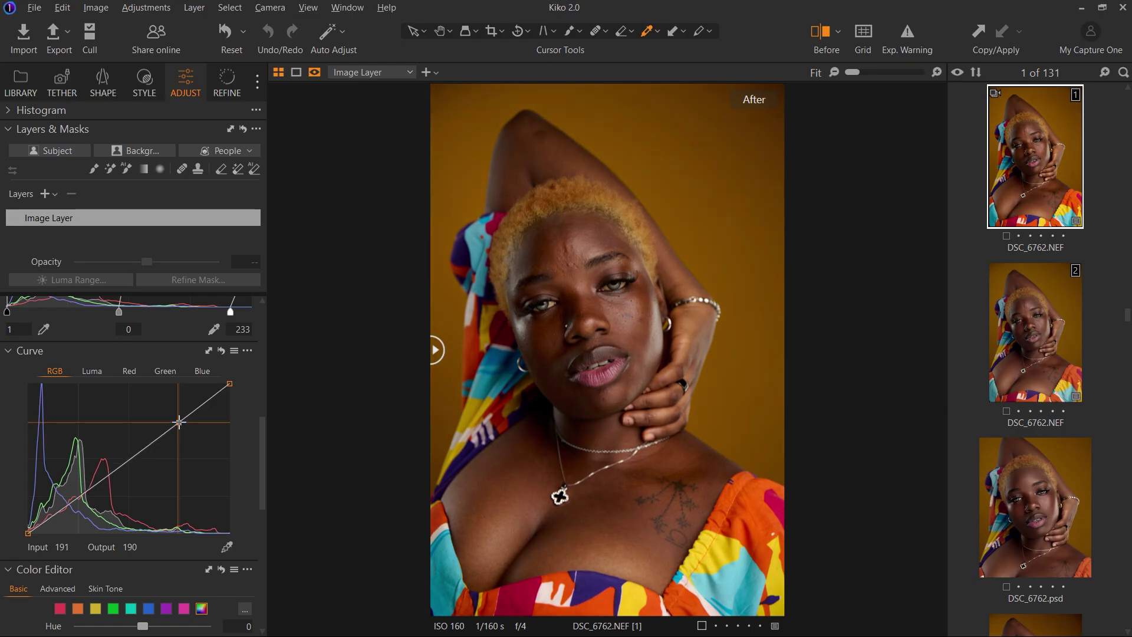
left_click_drag(179, 422, 181, 424)
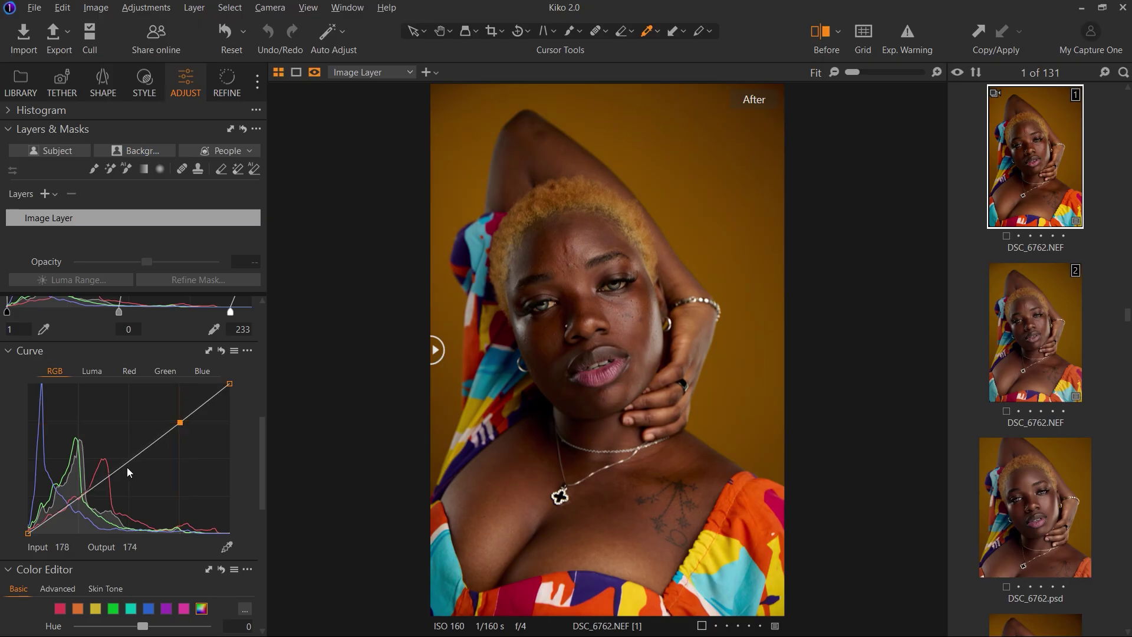
left_click(80, 497)
left_click_drag(80, 496, 79, 493)
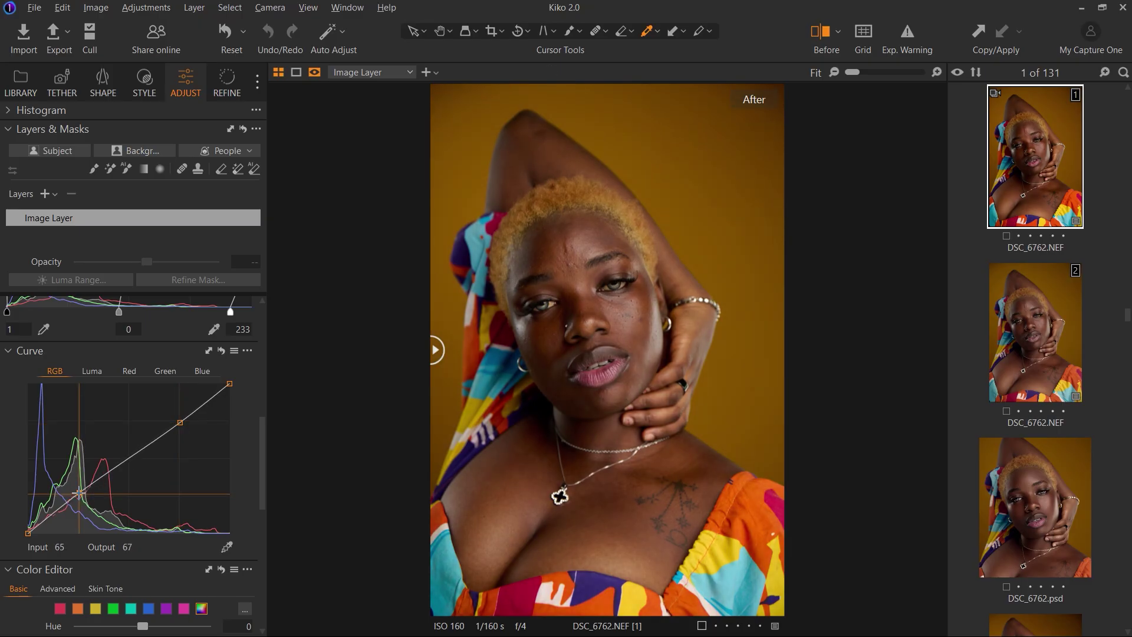
left_click(181, 421)
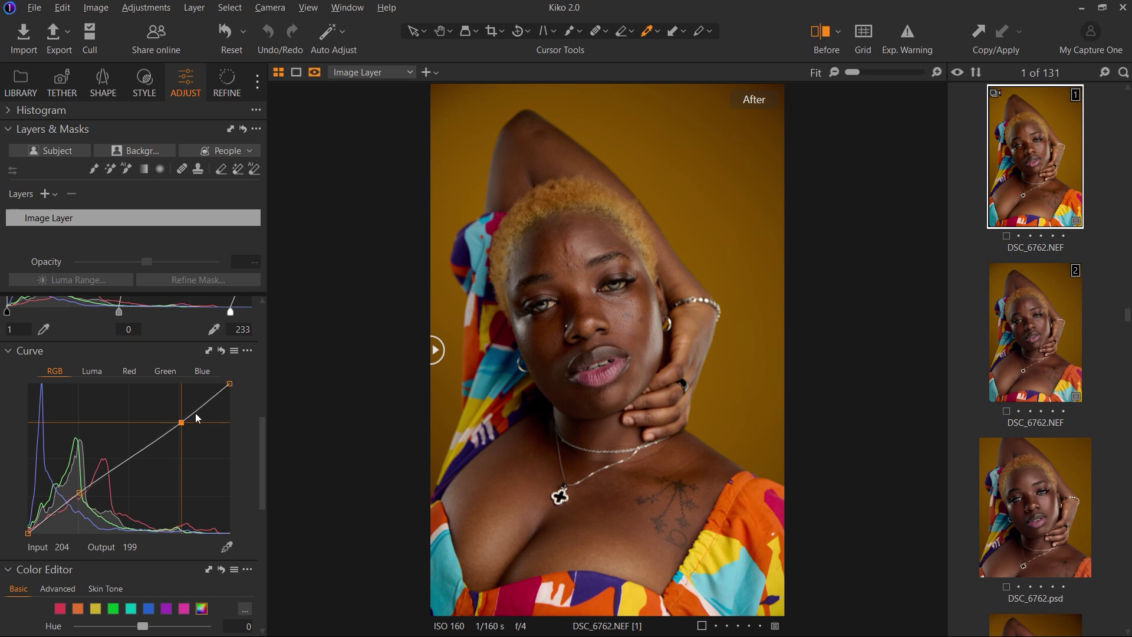
left_click(221, 351, "alt")
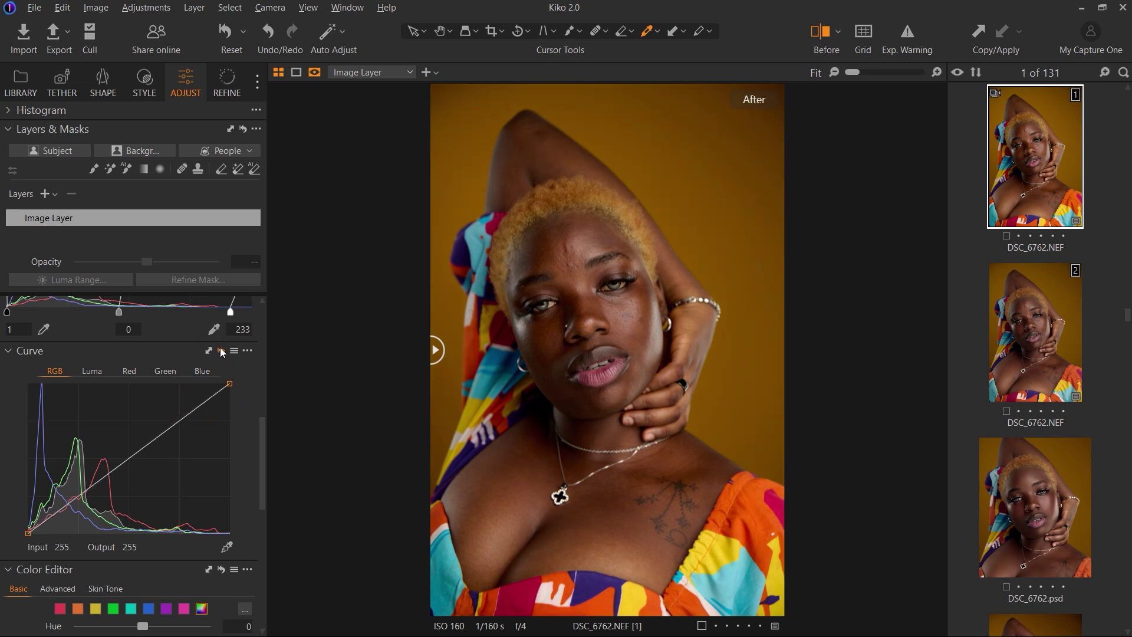
key("ctrl+z")
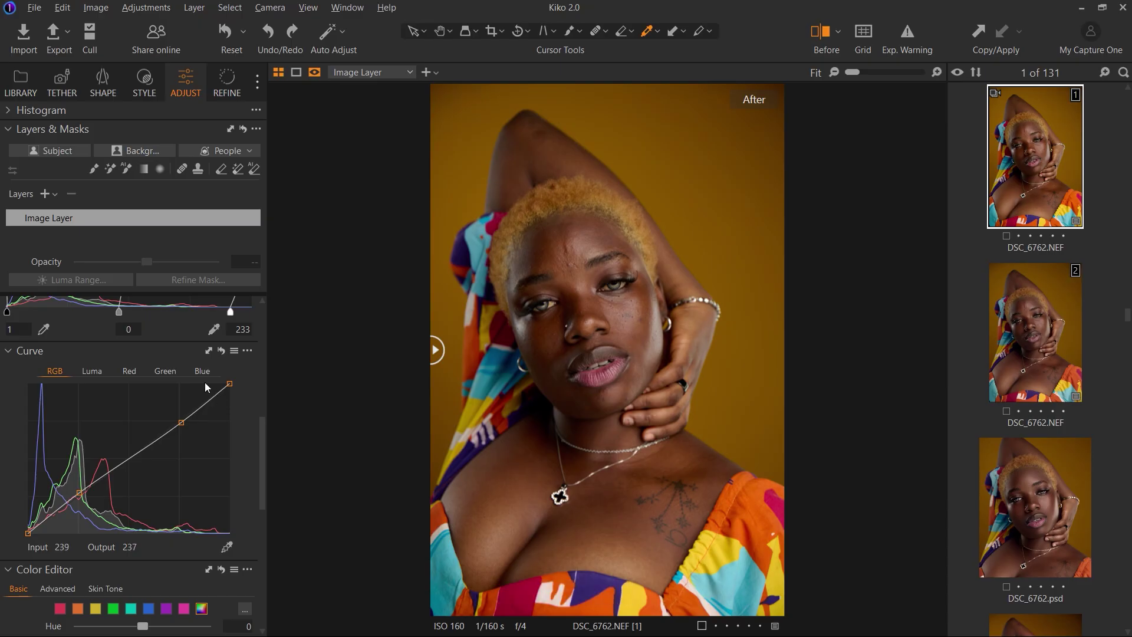
Add a point on the Red curve at about input 191, output 191, and look through the Luma, Green and Blue curves
left_click(92, 371)
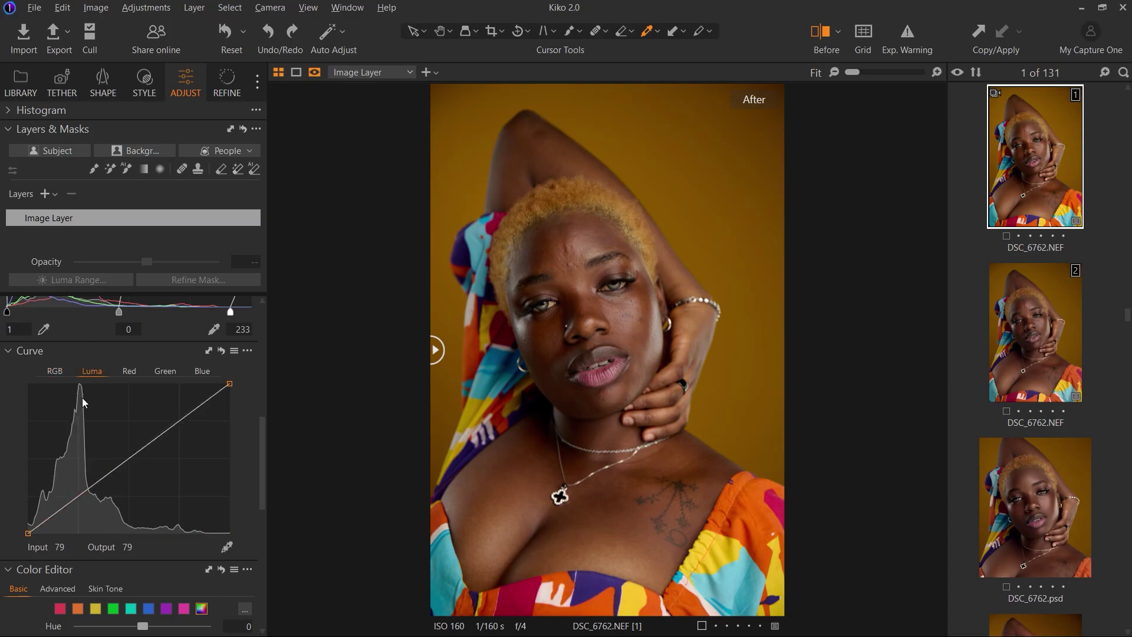
left_click(130, 371)
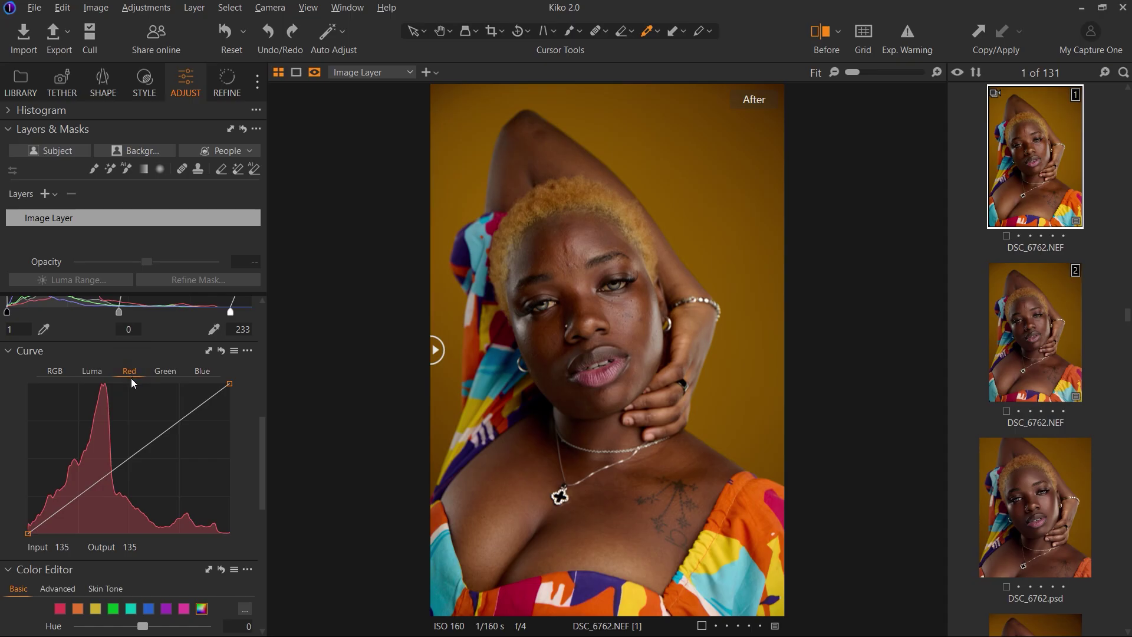
left_click(177, 422)
left_click_drag(179, 423, 179, 420)
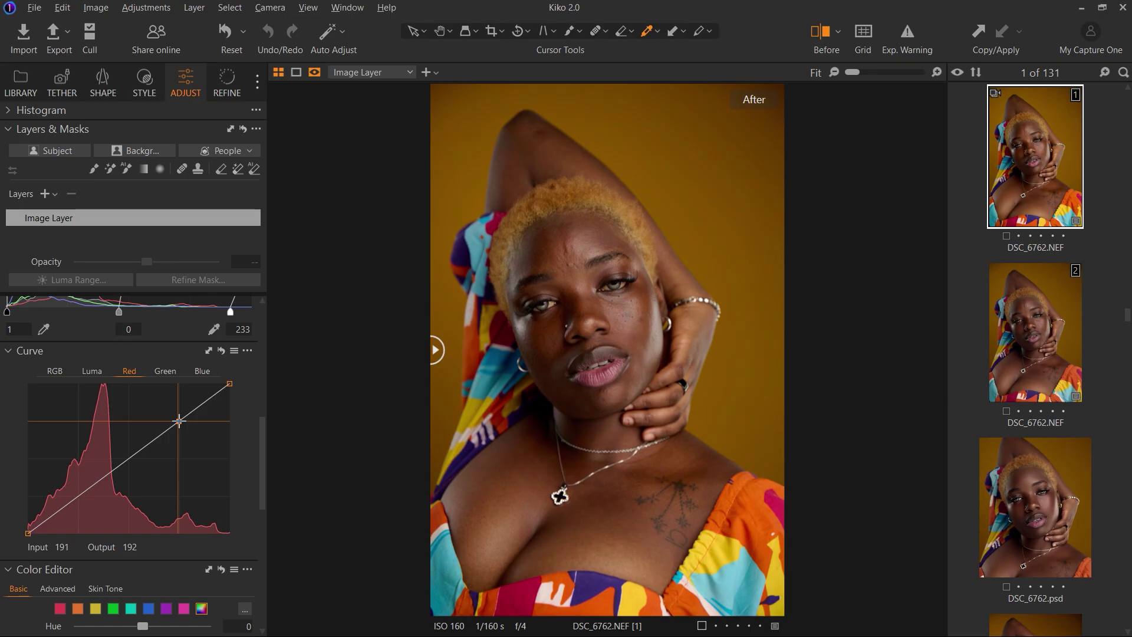
left_click_drag(179, 420, 179, 421)
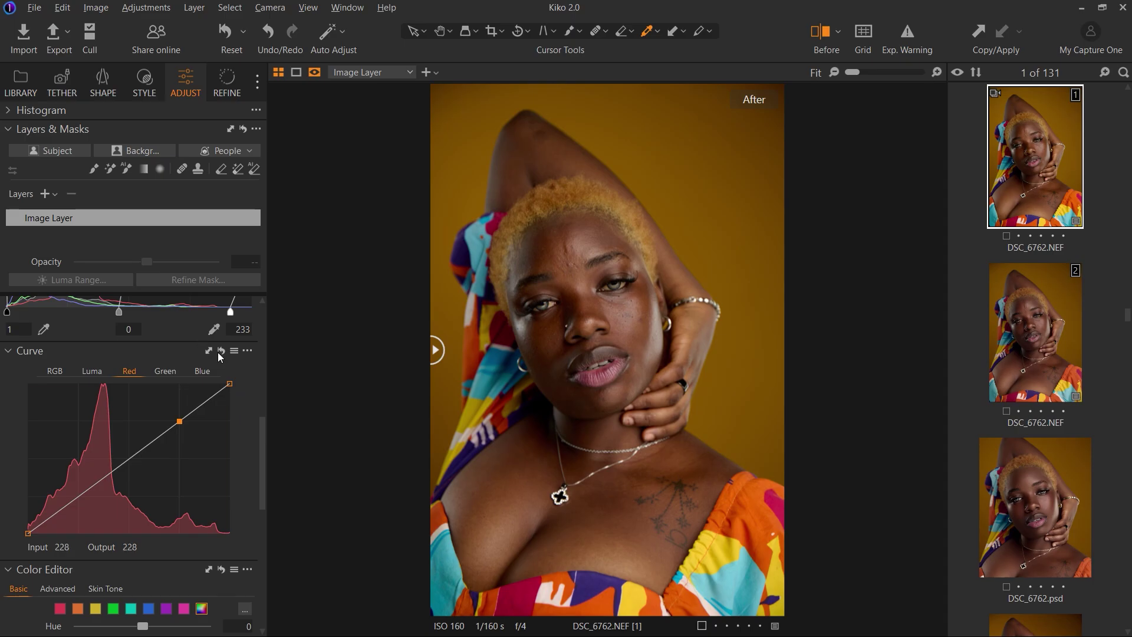
left_click(165, 371)
left_click(201, 371)
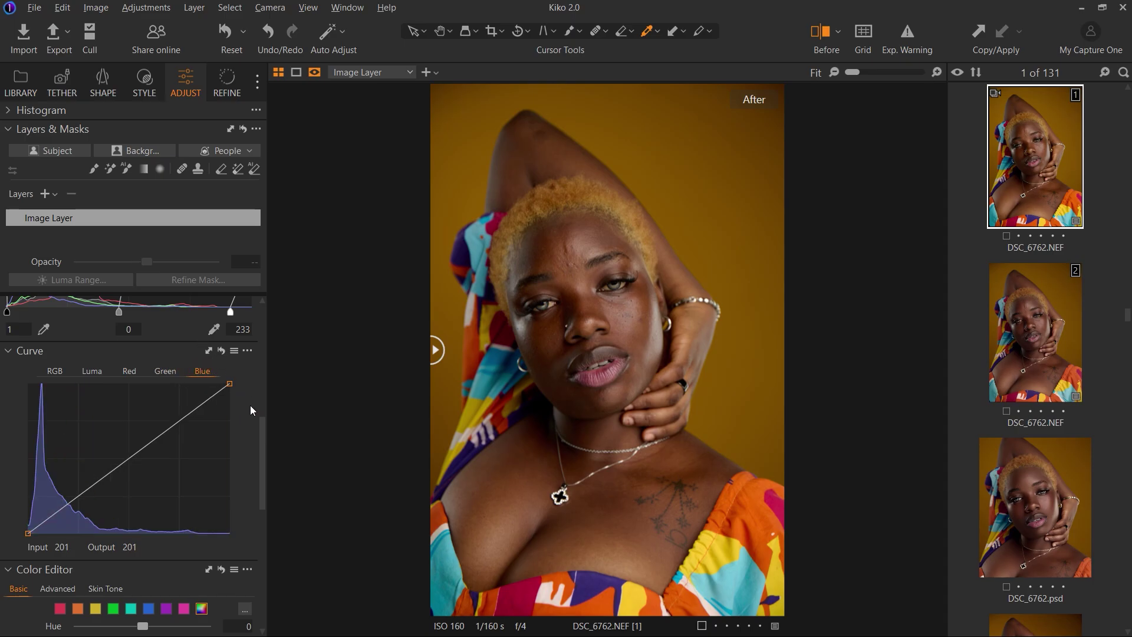
Sample the cheek as the skin tone in the Color Editor and adjust the lightness of the picked tone
left_click_drag(263, 448, 240, 476)
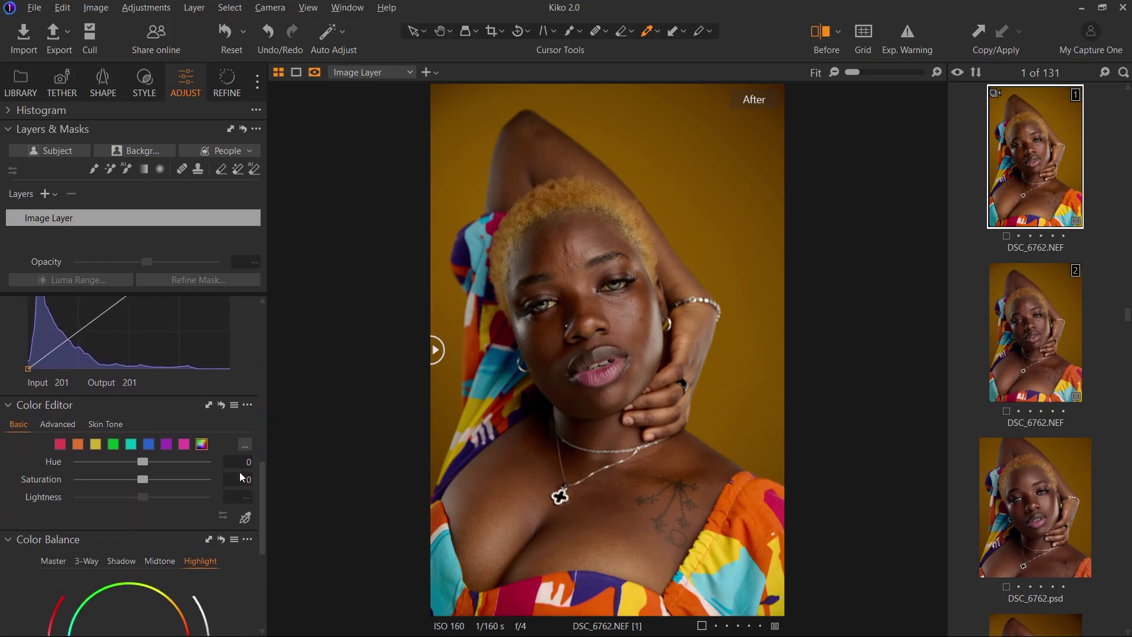
left_click(105, 425)
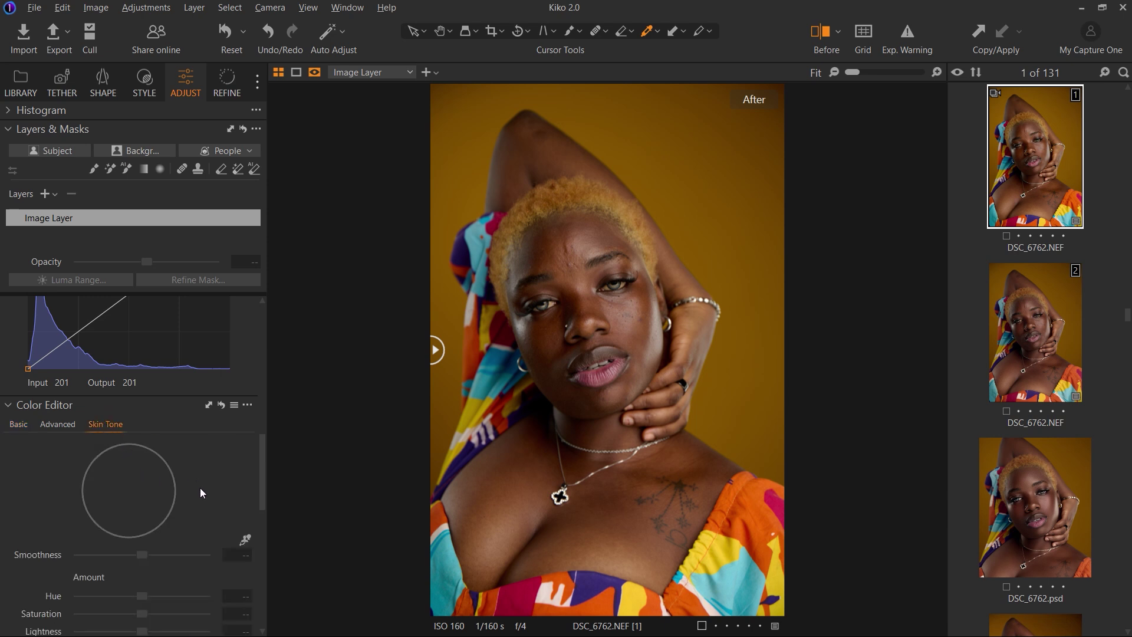
left_click_drag(263, 462, 239, 479)
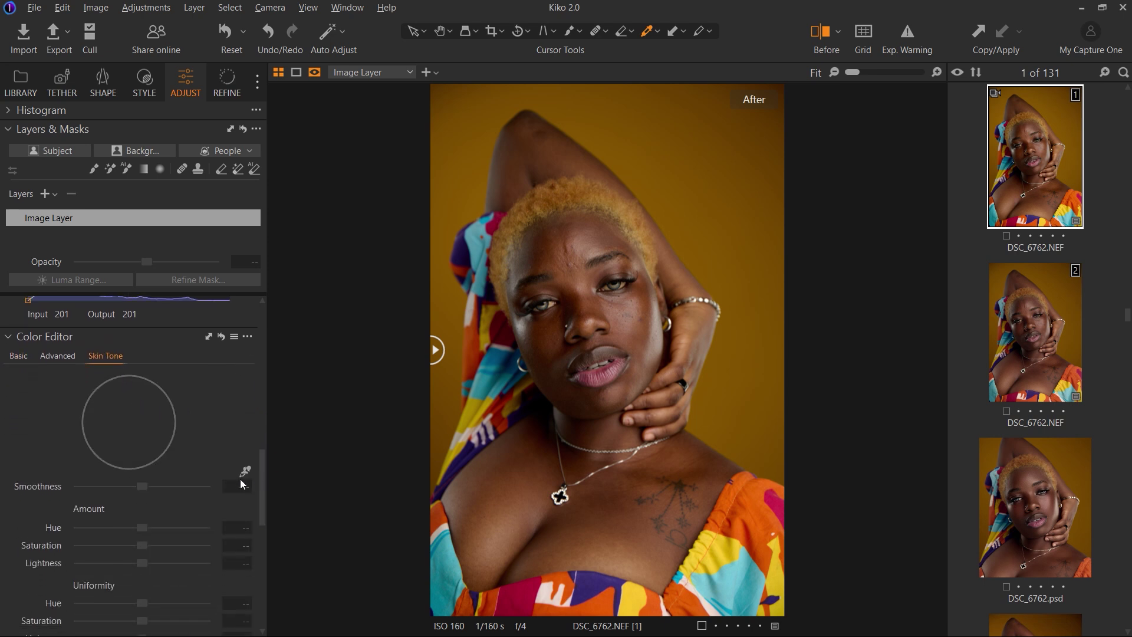
left_click(246, 472)
left_click(554, 336)
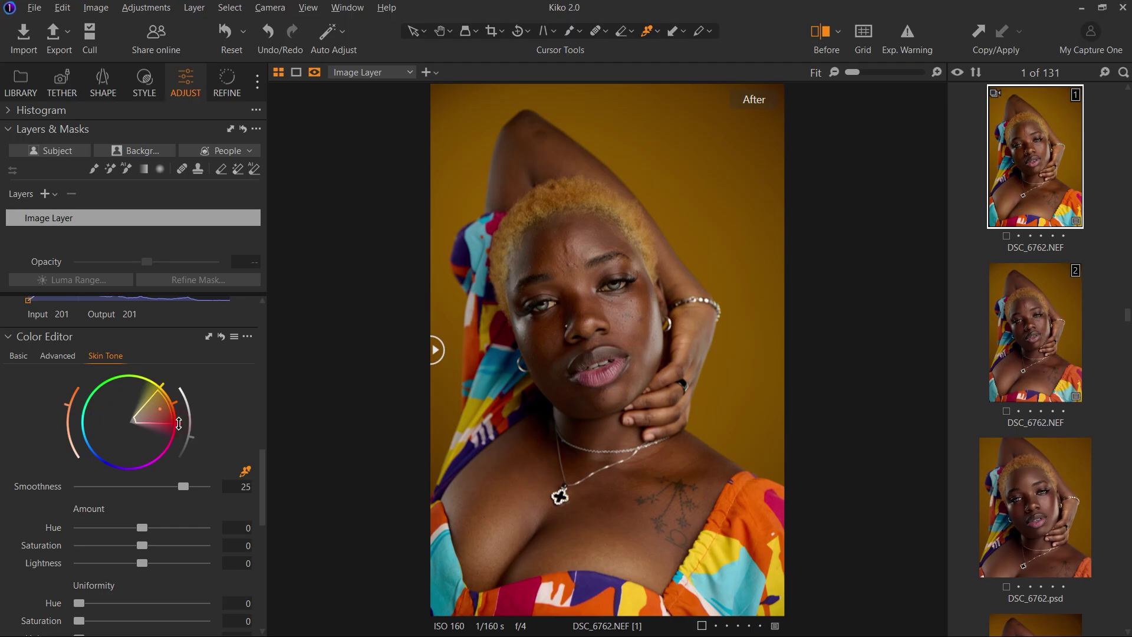
left_click(181, 424)
Set the skin tone Amount values to Hue -1.6, Saturation 1 and Lightness -0.6
left_click_drag(142, 529, 122, 534)
left_click_drag(142, 546, 143, 548)
type("1")
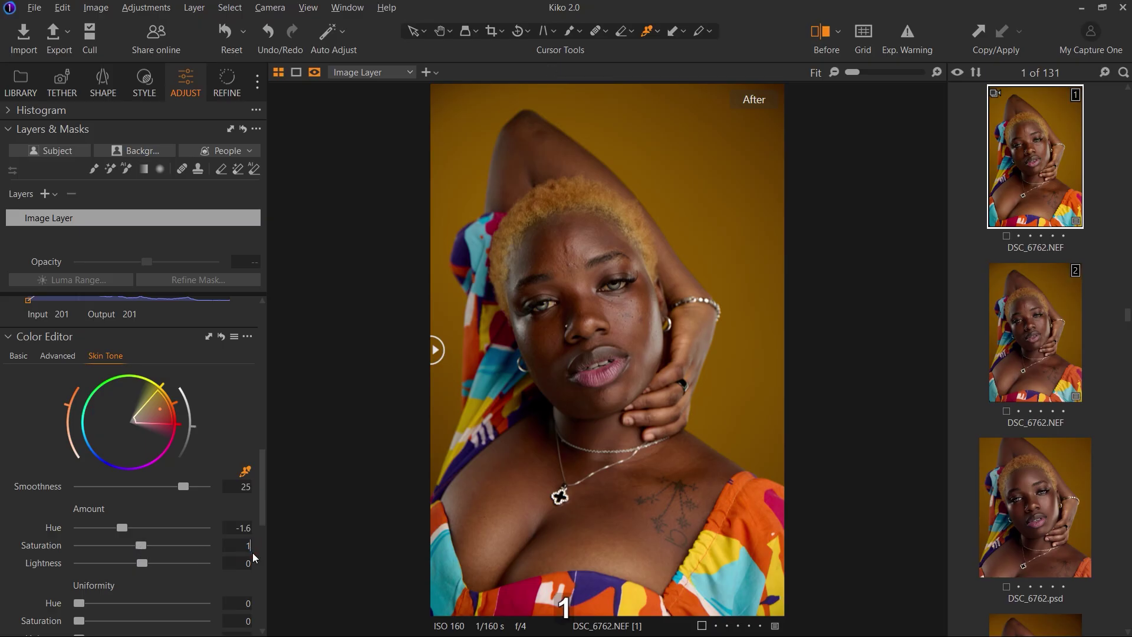
key("Return")
left_click_drag(262, 511, 260, 543)
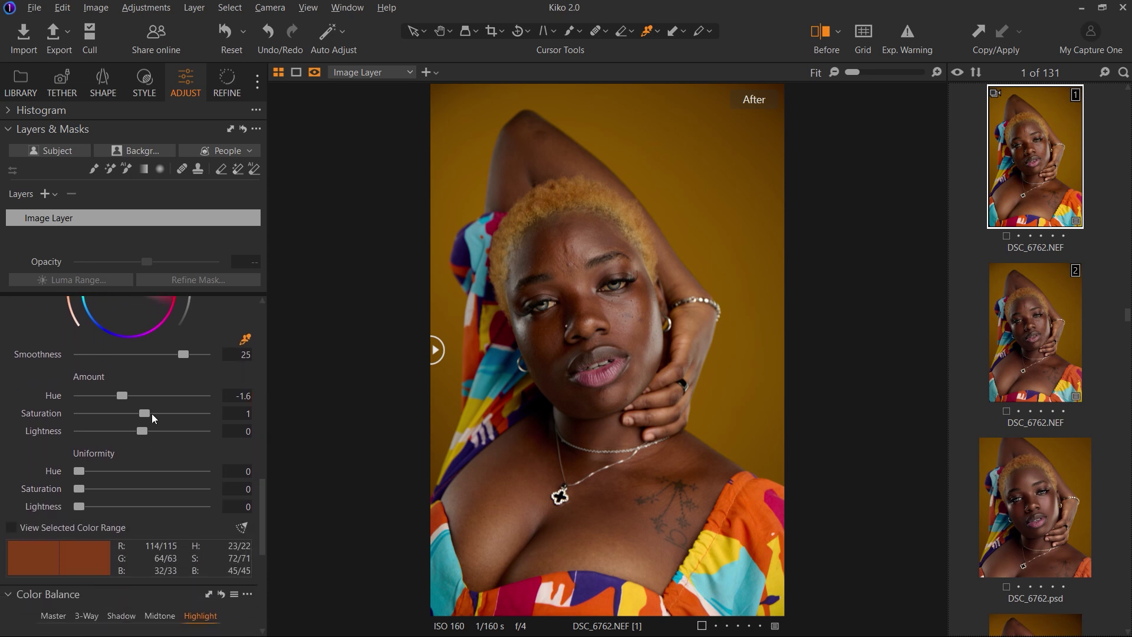
left_click_drag(142, 432, 139, 431)
Move the picked skin tone on the color wheel to a less saturated target color
scroll(247, 461, "up", 2)
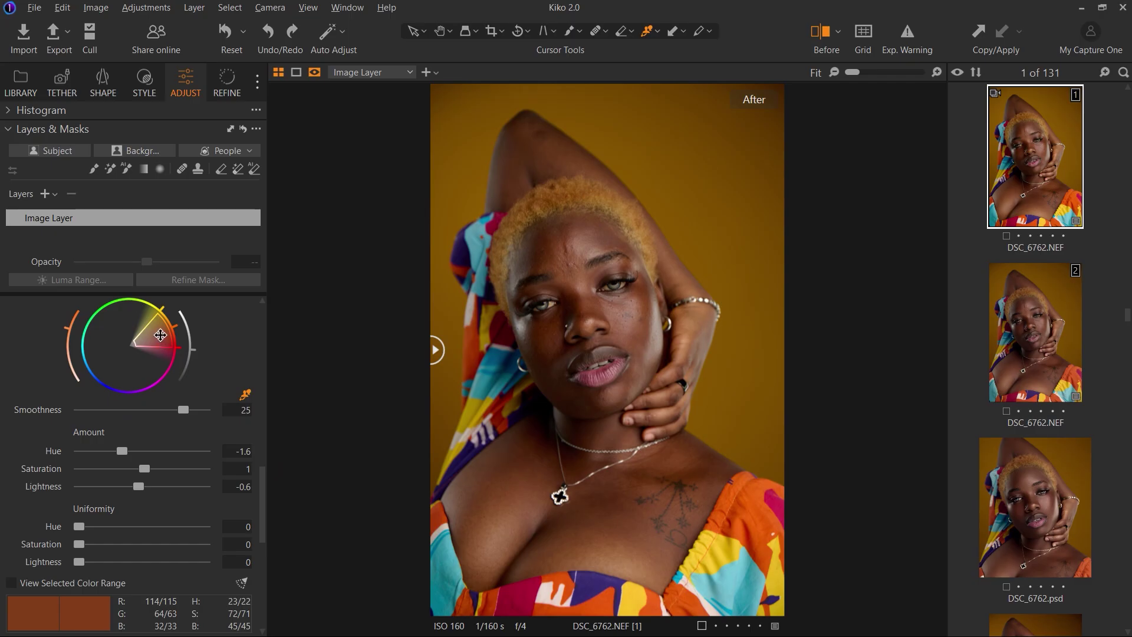
left_click_drag(167, 332, 167, 332)
left_click_drag(68, 326, 69, 346)
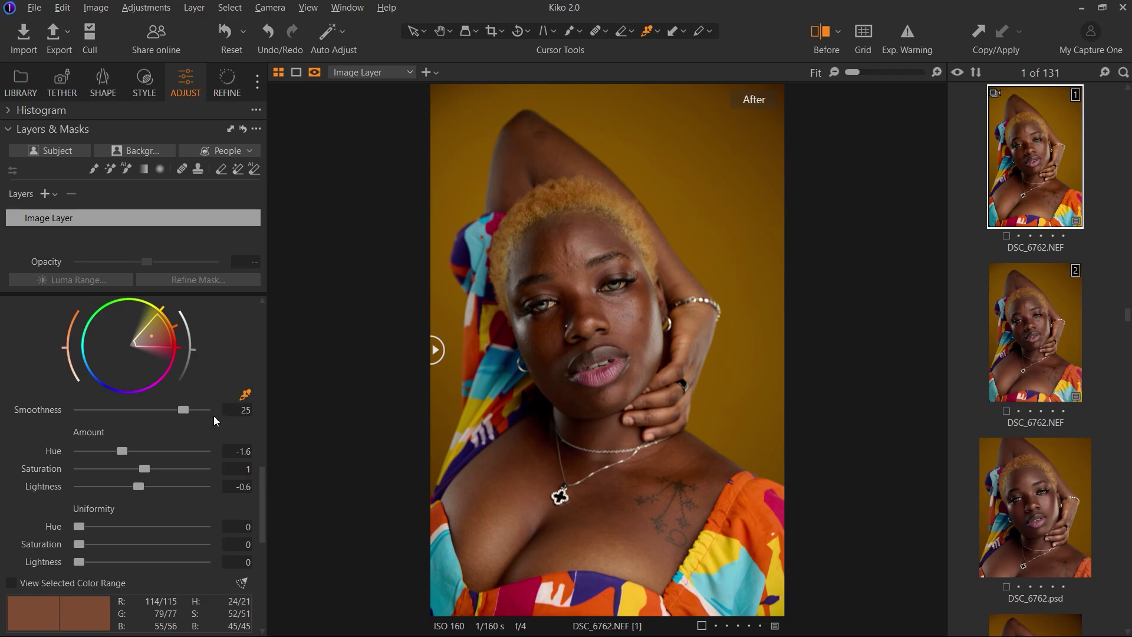
left_click_drag(260, 486, 258, 469)
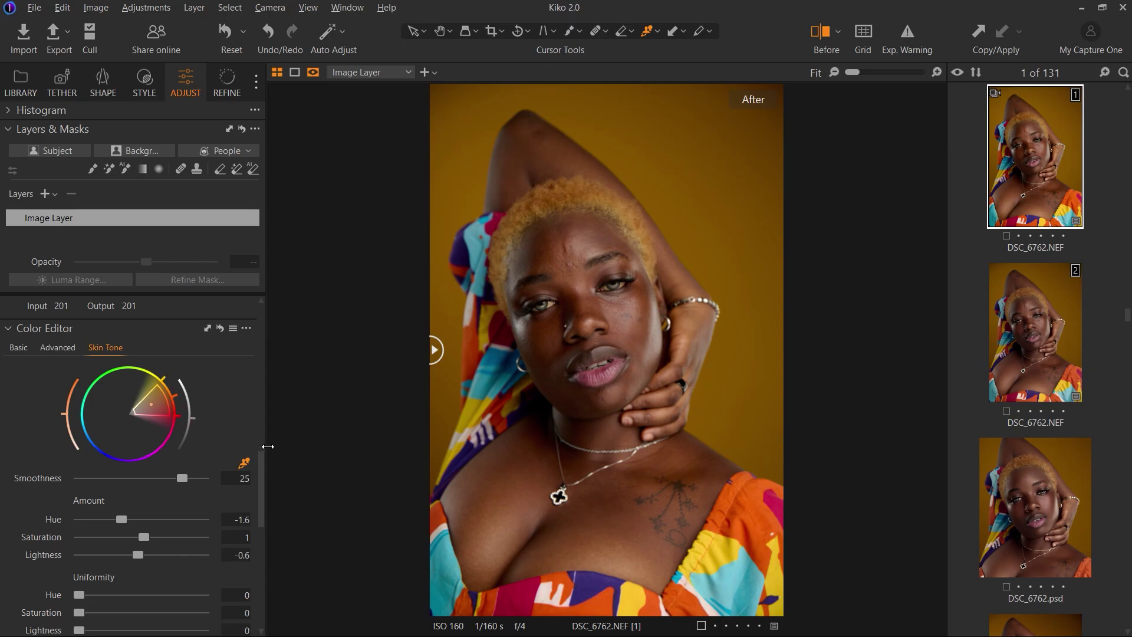
left_click_drag(260, 469, 262, 483)
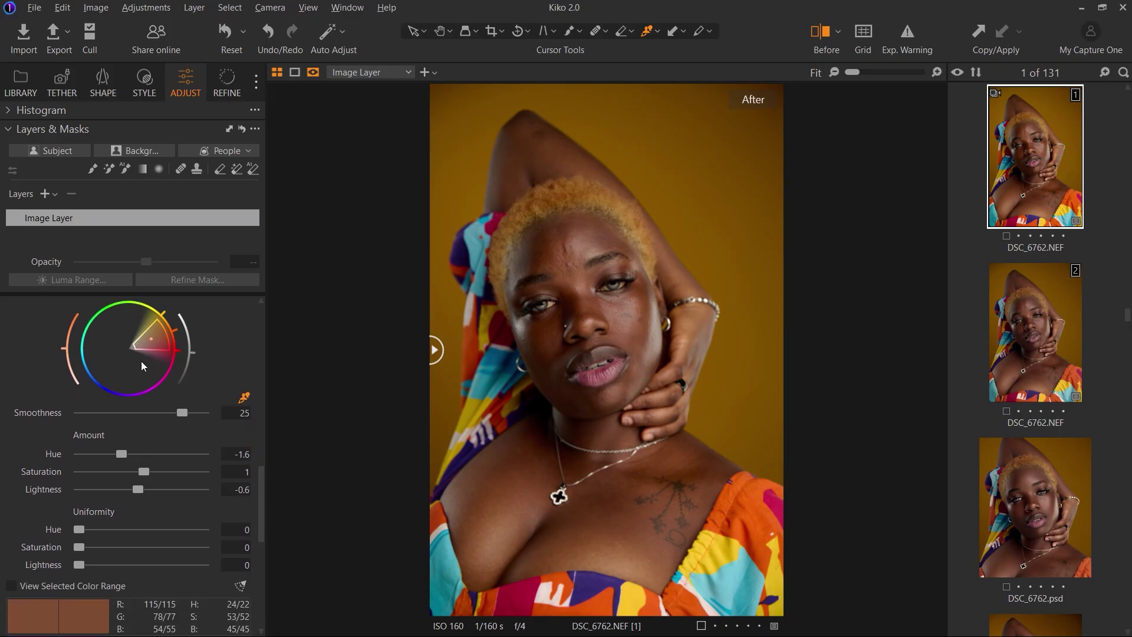
left_click_drag(262, 487, 257, 472)
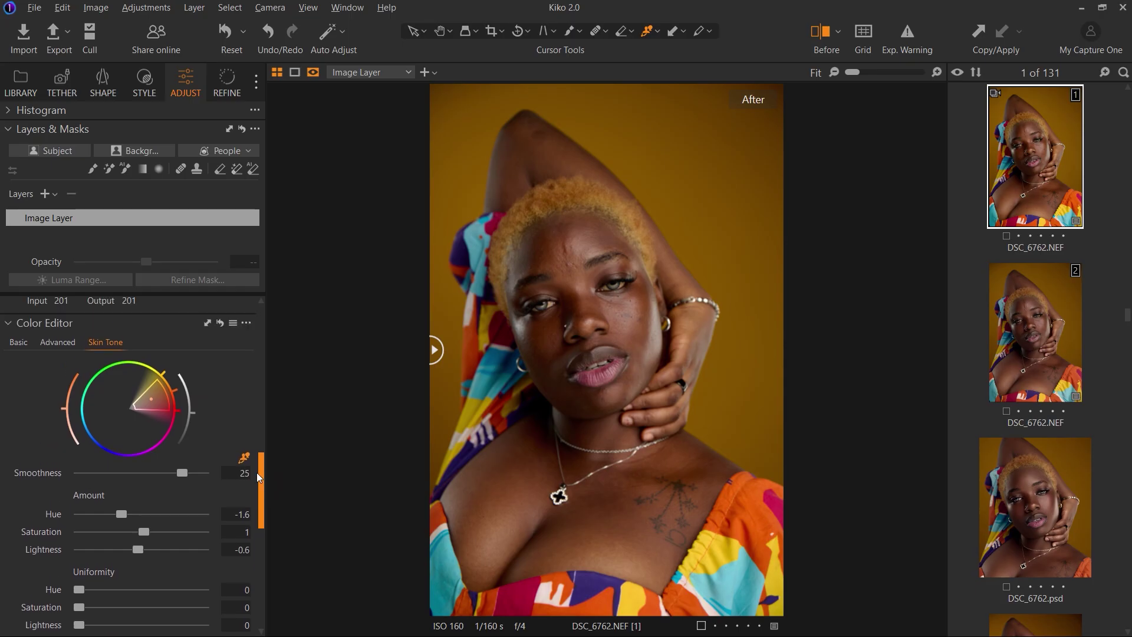
Pick the shadowed cheek color as a new color range in the Advanced Color Editor
left_click(57, 341)
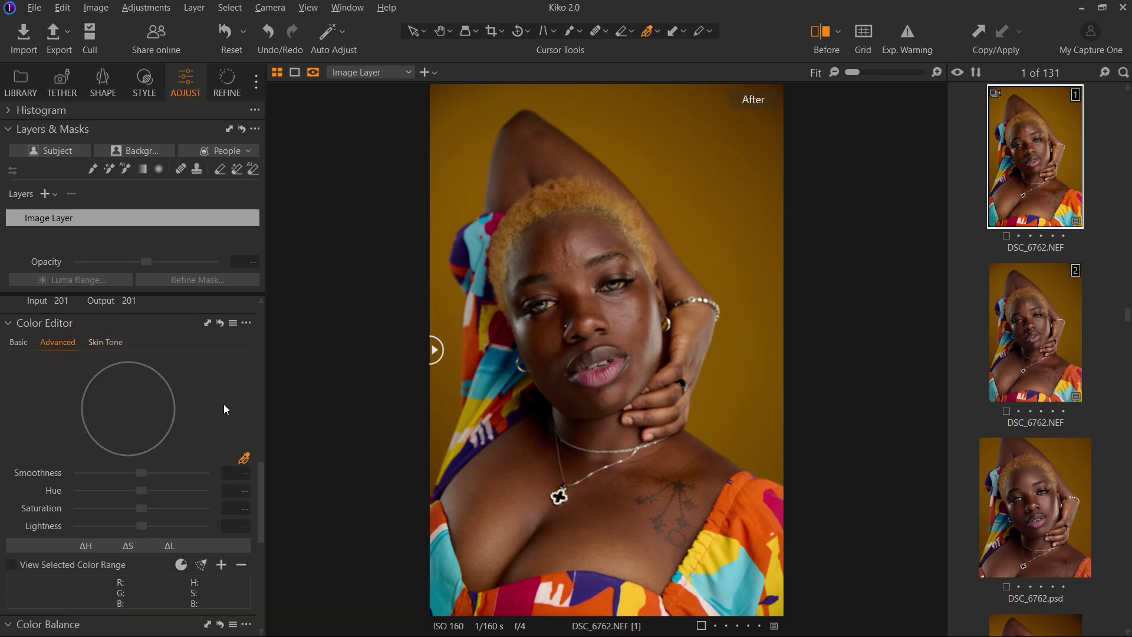
mouse_move(246, 461)
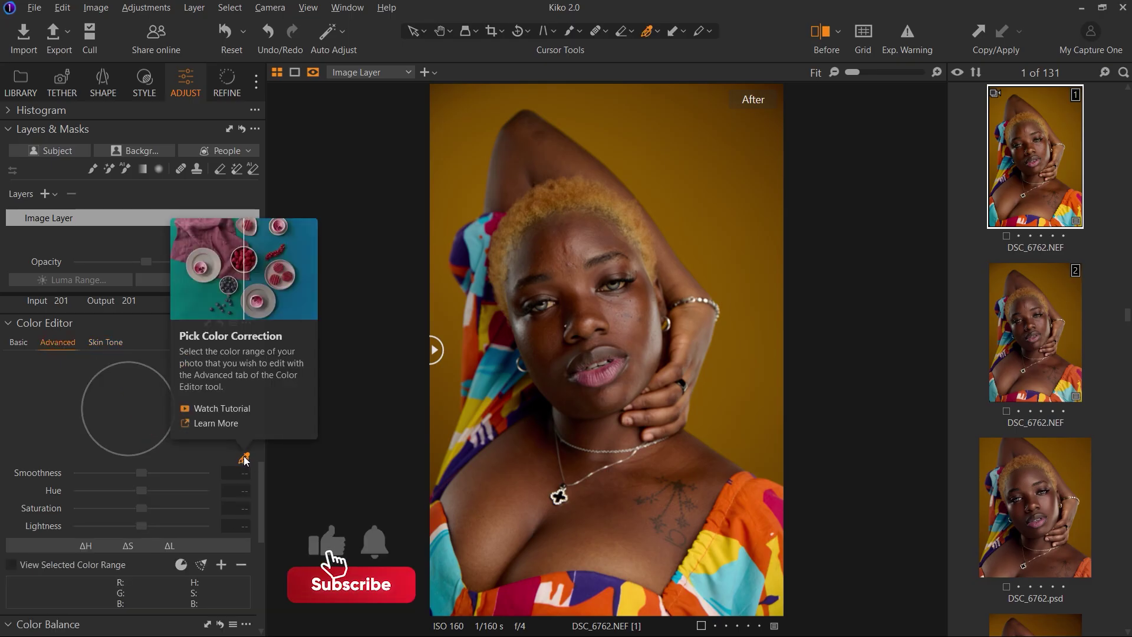
left_click(245, 461)
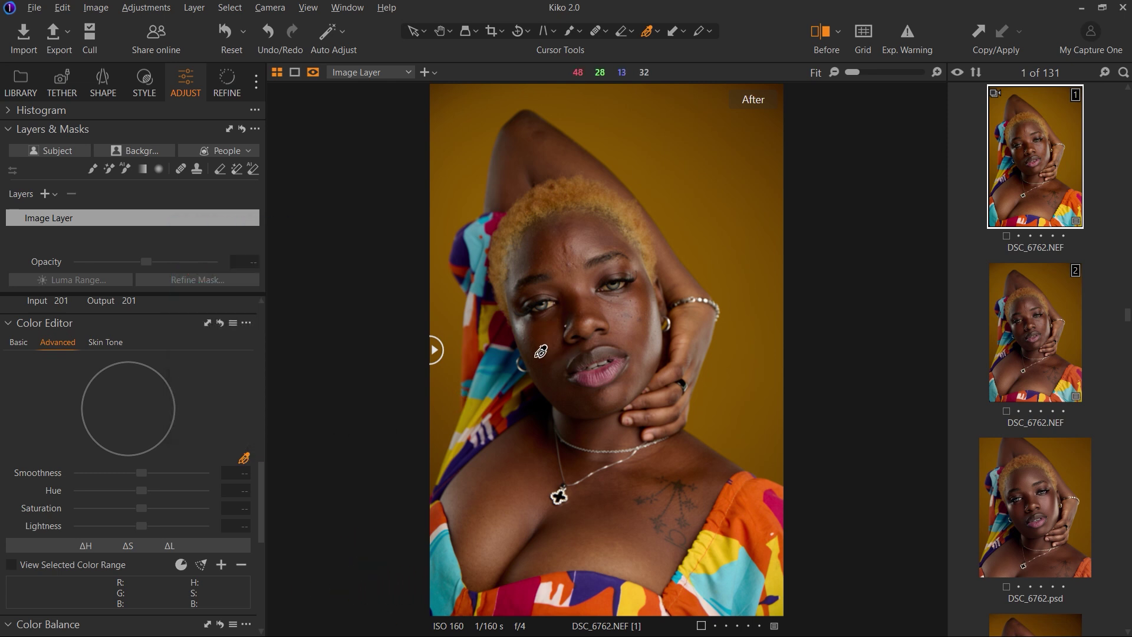
left_click(561, 355)
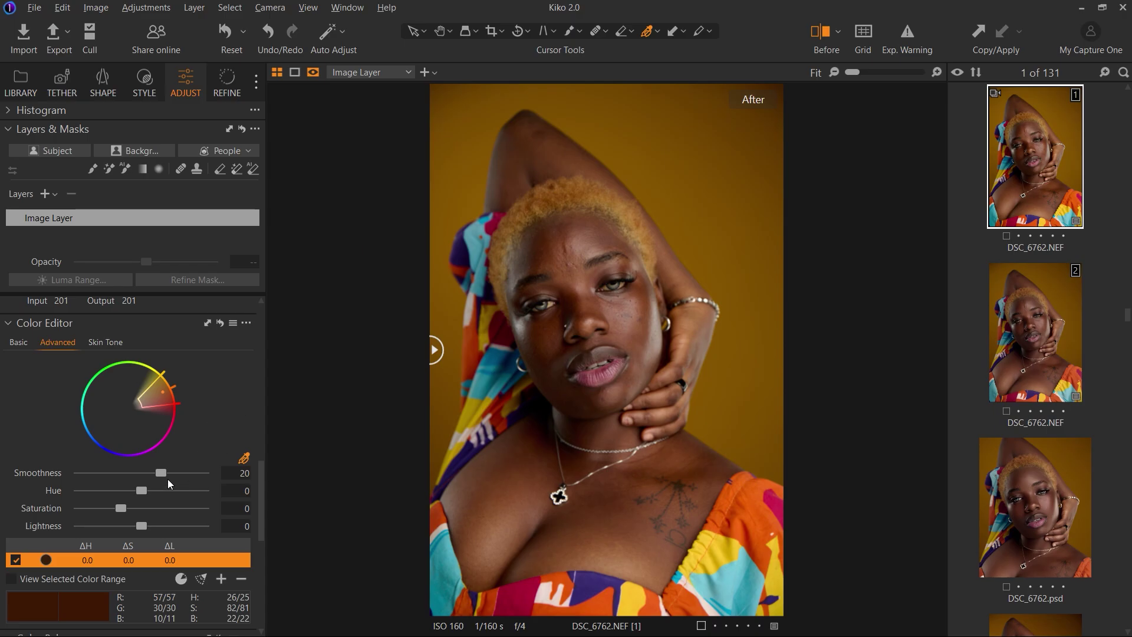
Set the picked range's Hue to -2.5 and Saturation to -6, compare before and after, and leave Lightness at 0
left_click_drag(141, 493, 136, 497)
left_click_drag(136, 495, 117, 507)
left_click(250, 507)
type("6")
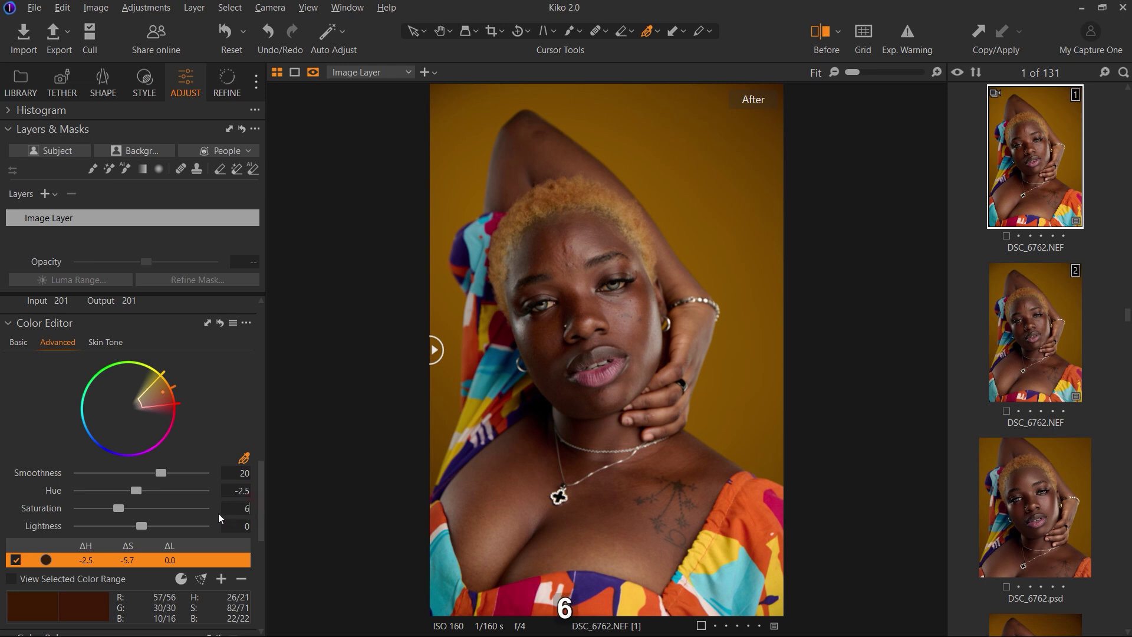
key("Return")
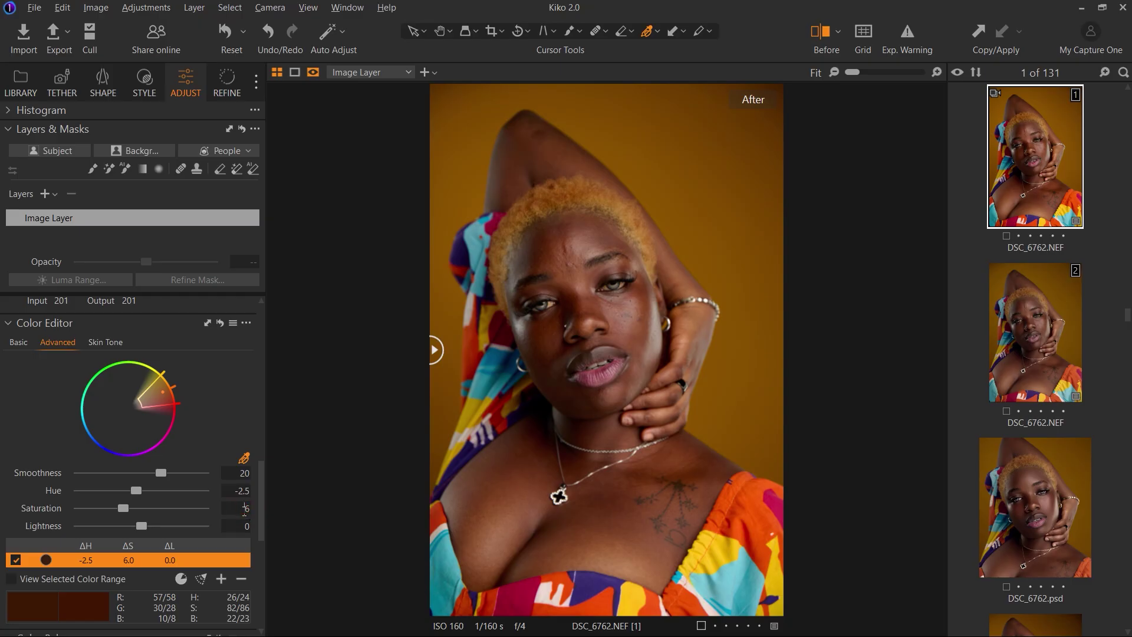
type("-")
key("Return")
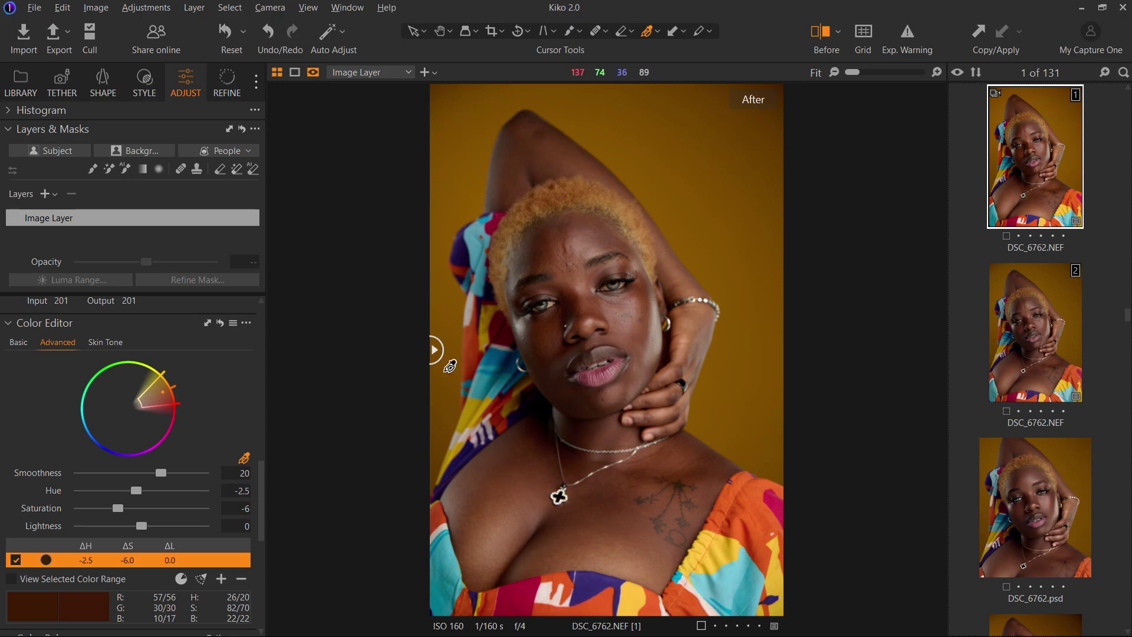
left_click_drag(435, 350, 378, 408)
left_click_drag(143, 525, 140, 524)
double_click(142, 525)
Set the basic red range to Hue -3.1 and Saturation -11.3, slightly lower its Lightness, and compare before and after
left_click(18, 343)
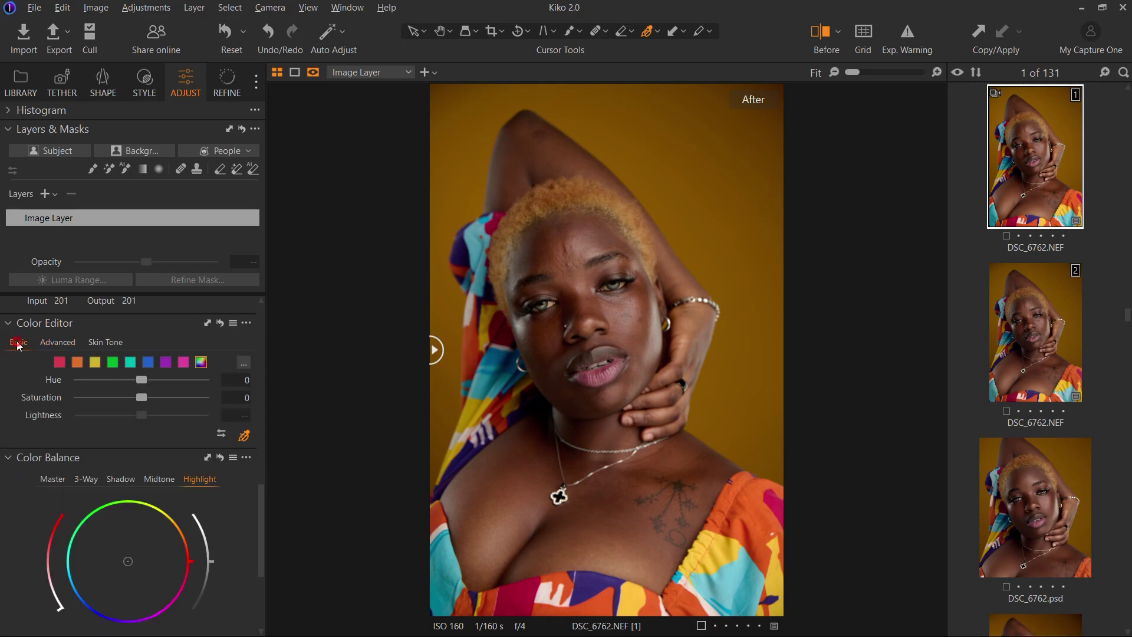
left_click(59, 361)
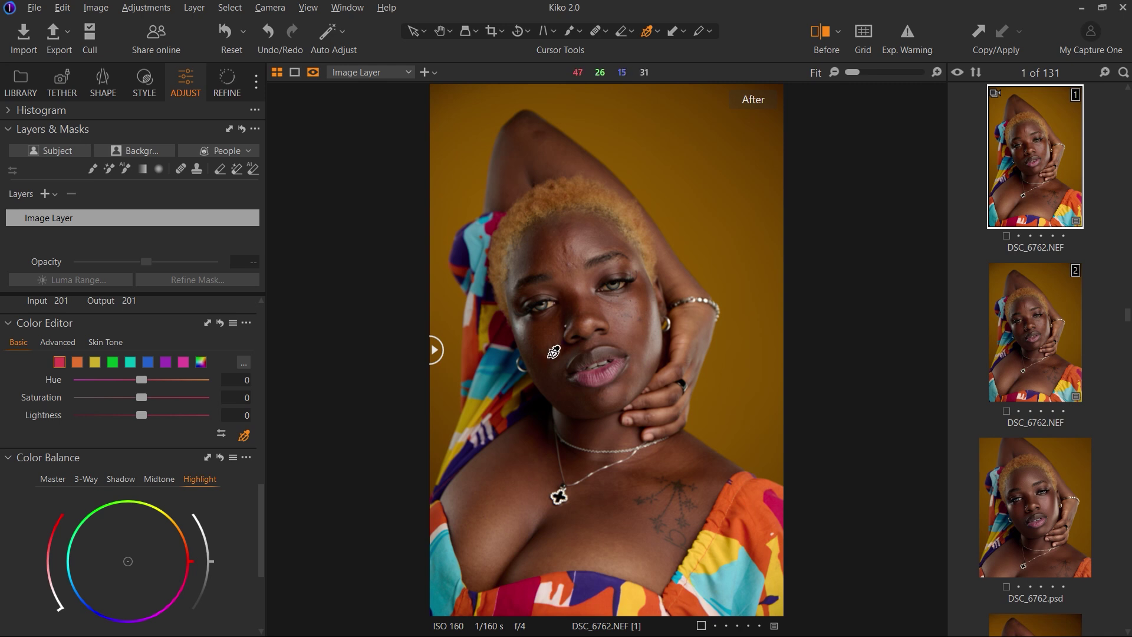
left_click_drag(141, 381, 132, 400)
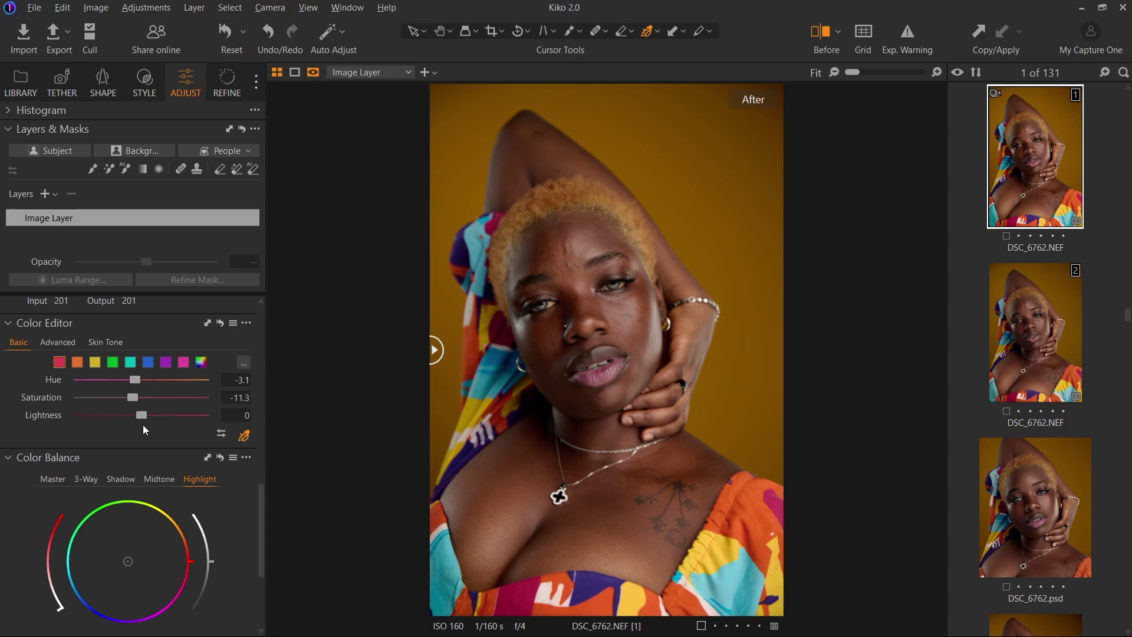
left_click_drag(144, 416, 137, 414)
left_click(133, 398)
left_click_drag(435, 349, 366, 390)
Slightly lower the Hue, Saturation and Lightness of the basic orange range, and compare before and after
left_click(77, 362)
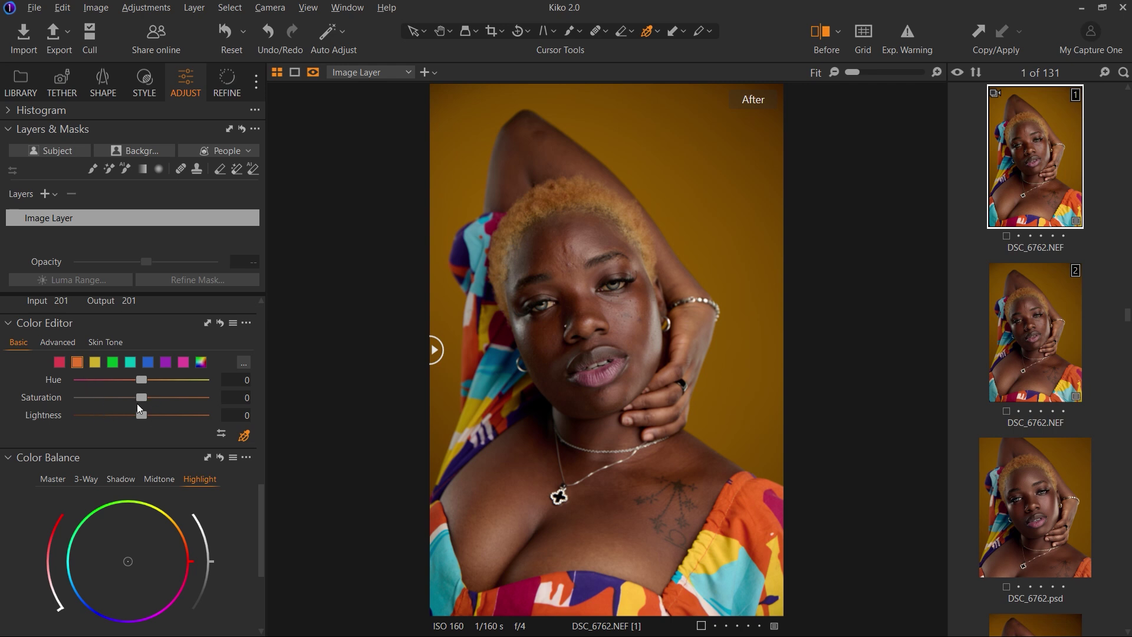
left_click_drag(142, 378, 140, 380)
left_click_drag(143, 394, 137, 397)
left_click_drag(141, 415, 139, 415)
left_click_drag(435, 352, 346, 396)
Set the basic yellow range to Hue 2.8, Saturation 3.3 and Lightness -2.4
left_click(97, 362)
left_click_drag(143, 379, 149, 380)
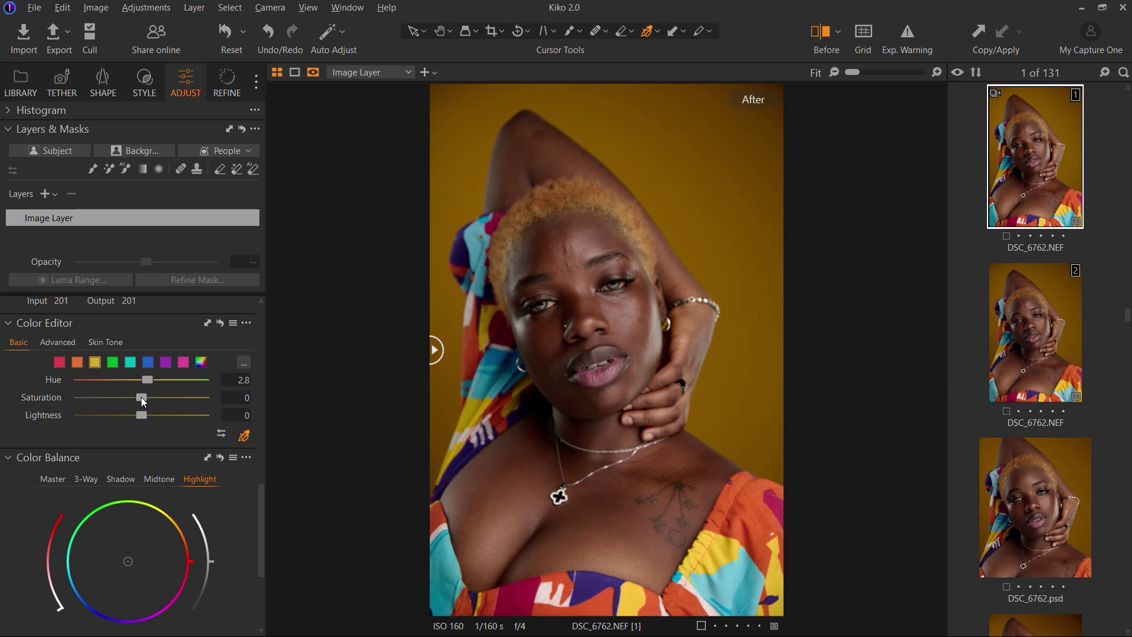
left_click_drag(141, 397, 145, 401)
left_click(249, 399)
left_click(248, 398)
key("BackSpace")
type("3.3")
key("Return")
left_click_drag(140, 416, 137, 416)
Tint the Color Balance shadows slightly toward blue and fine-tune the tint's saturation
scroll(262, 510, "down", 3)
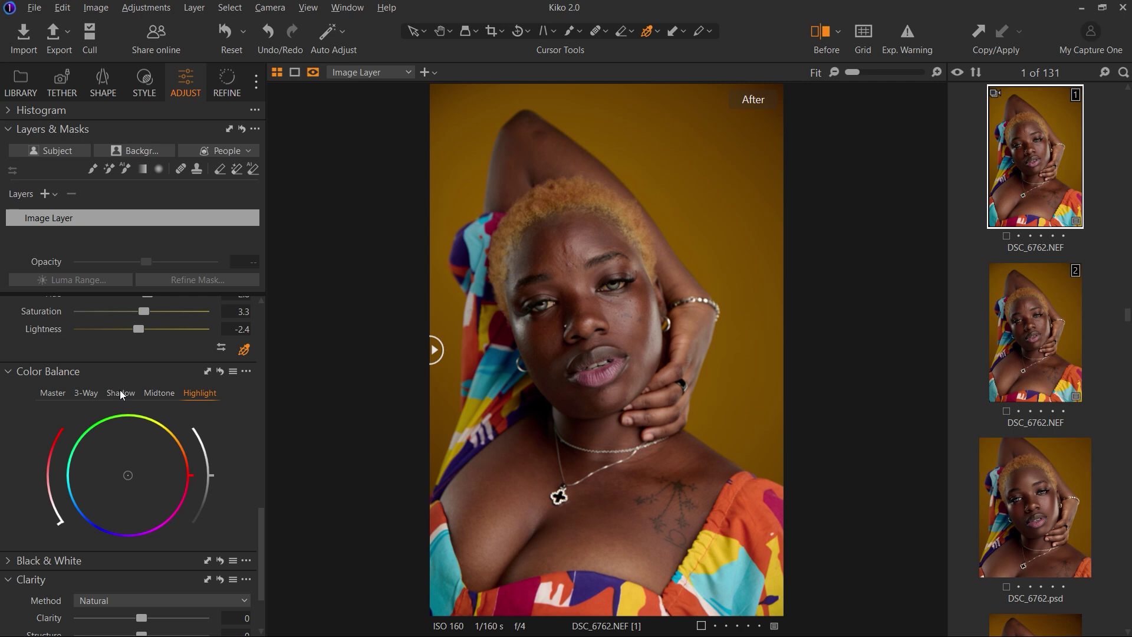
left_click(121, 393)
left_click_drag(124, 476, 125, 481)
left_click_drag(57, 519, 57, 519)
Darken the Color Balance midtones a little and tint them slightly toward orange-yellow
left_click(161, 394)
left_click_drag(210, 475, 214, 489)
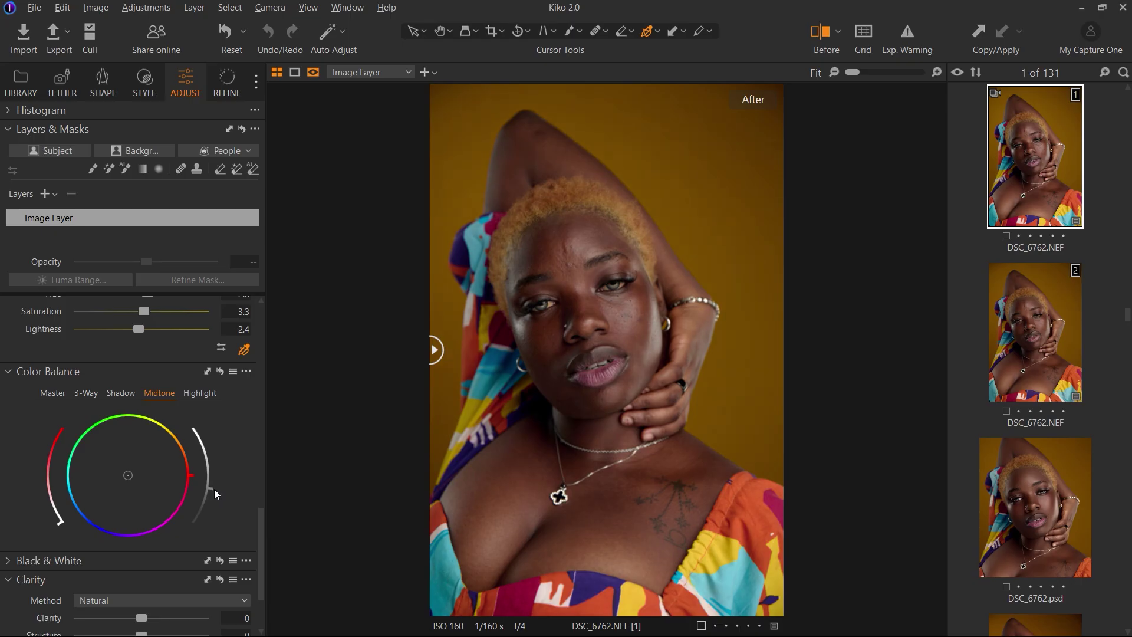
left_click_drag(128, 476, 132, 471)
left_click_drag(55, 514, 54, 515)
Tint the Color Balance highlights toward orange, fine-tune the tint's saturation, and compare before and after
left_click(203, 394)
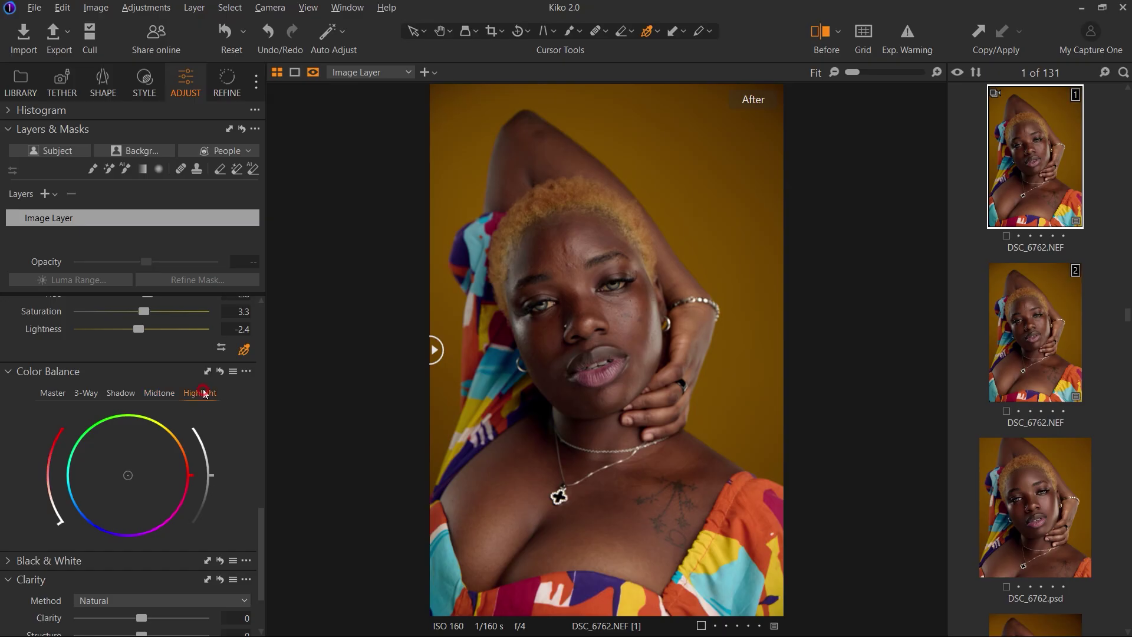
left_click_drag(129, 476, 139, 470)
left_click_drag(52, 507, 50, 505)
left_click_drag(435, 349, 380, 411)
left_click_drag(434, 351, 316, 415)
Review the clarity, sharpening and noise reduction settings, compare the grade with the original, and view the second variant of DSC_6762.NEF
scroll(173, 466, "down", 2)
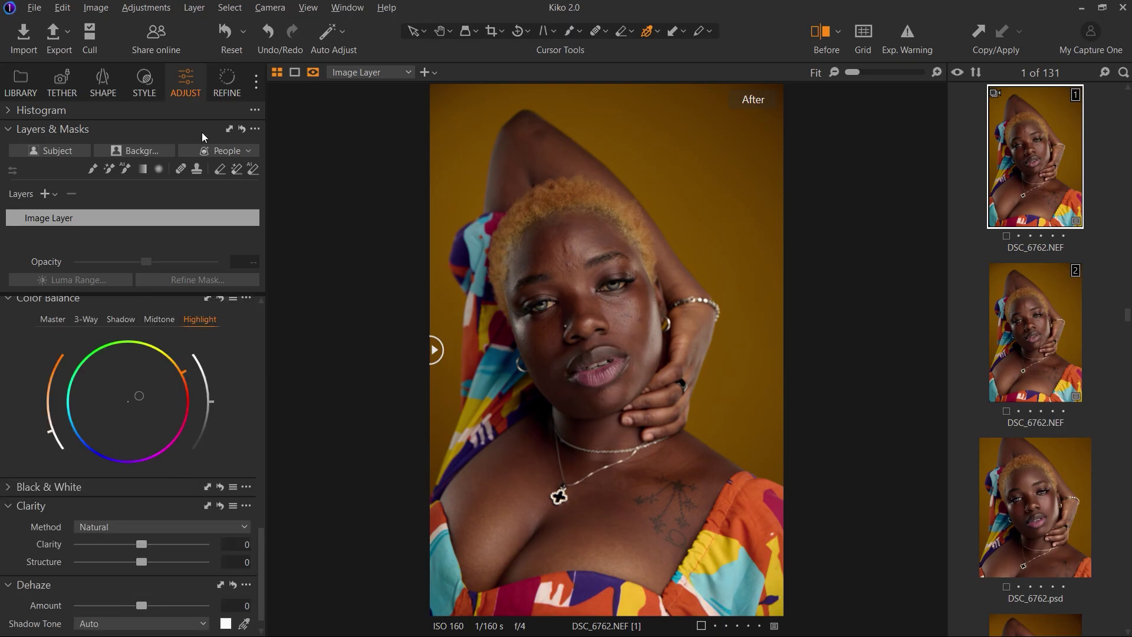
left_click(227, 79)
left_click_drag(103, 305, 53, 342)
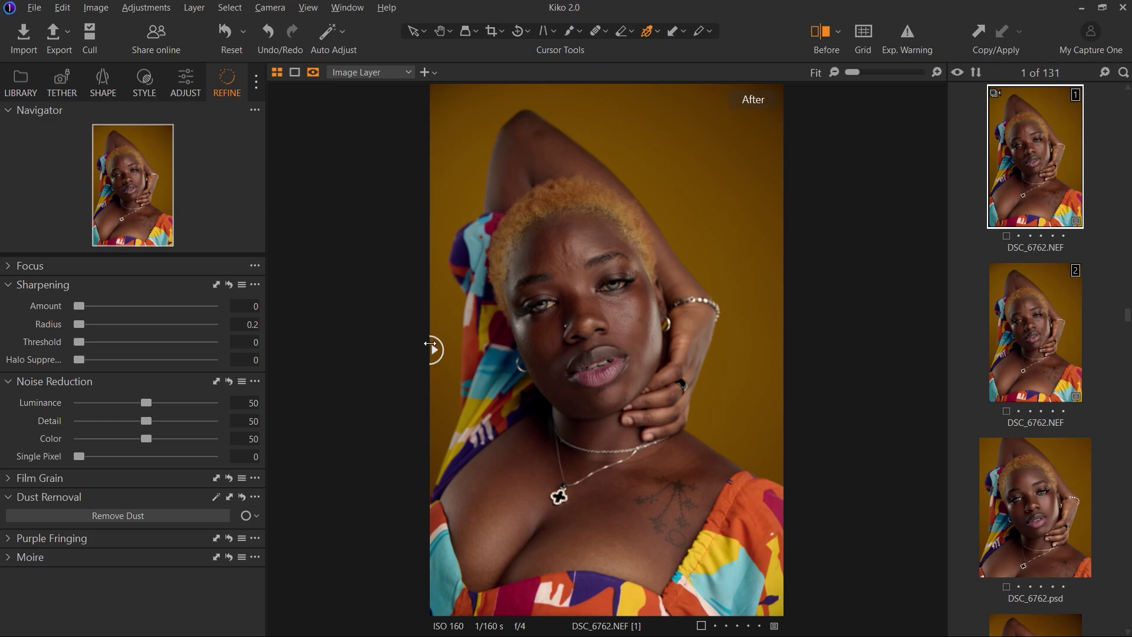
left_click(184, 85)
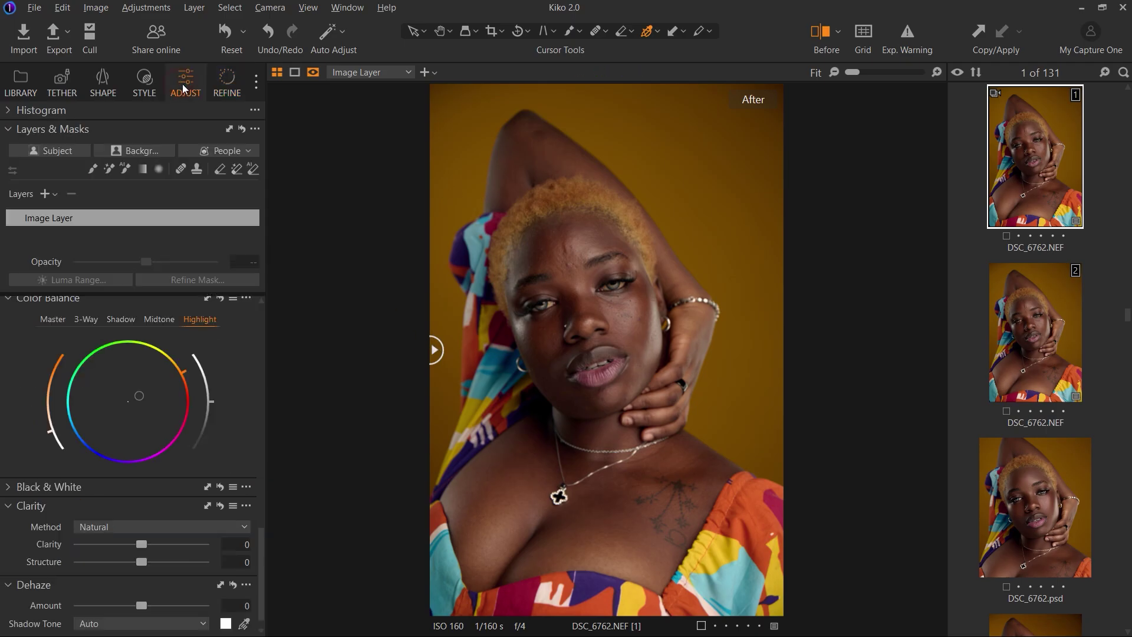
left_click_drag(435, 351, 328, 371)
left_click(1039, 347)
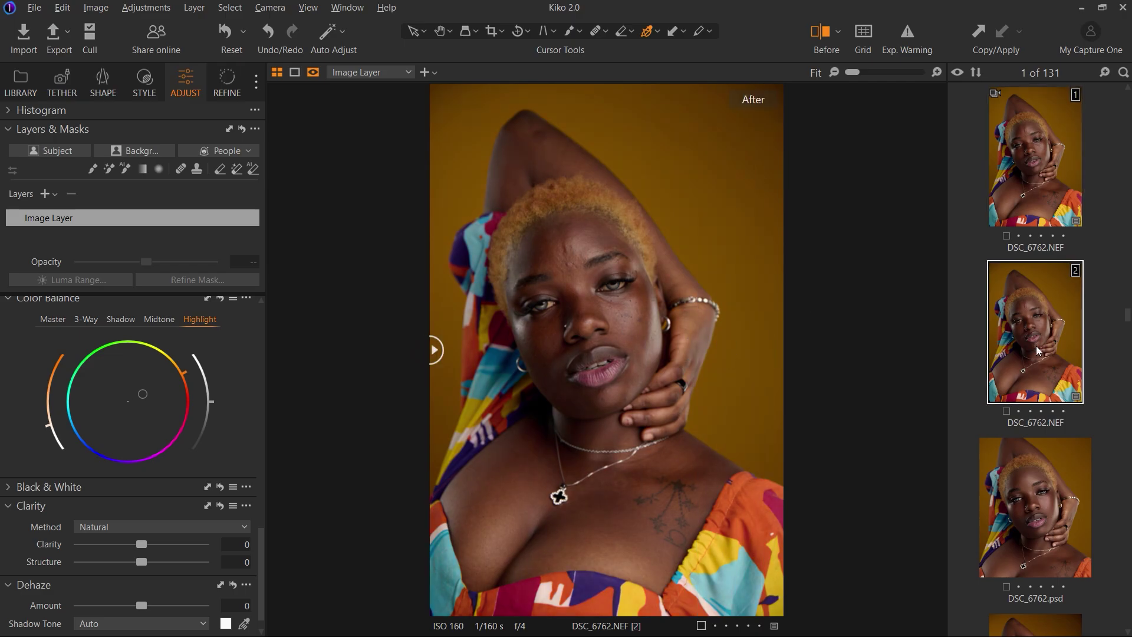
Send the first variant of DSC_6762.NEF to Adobe Photoshop 2025 as a 16-bit PSD in Adobe RGB (1998), 300 px/in, 100% scale
left_click(1045, 192)
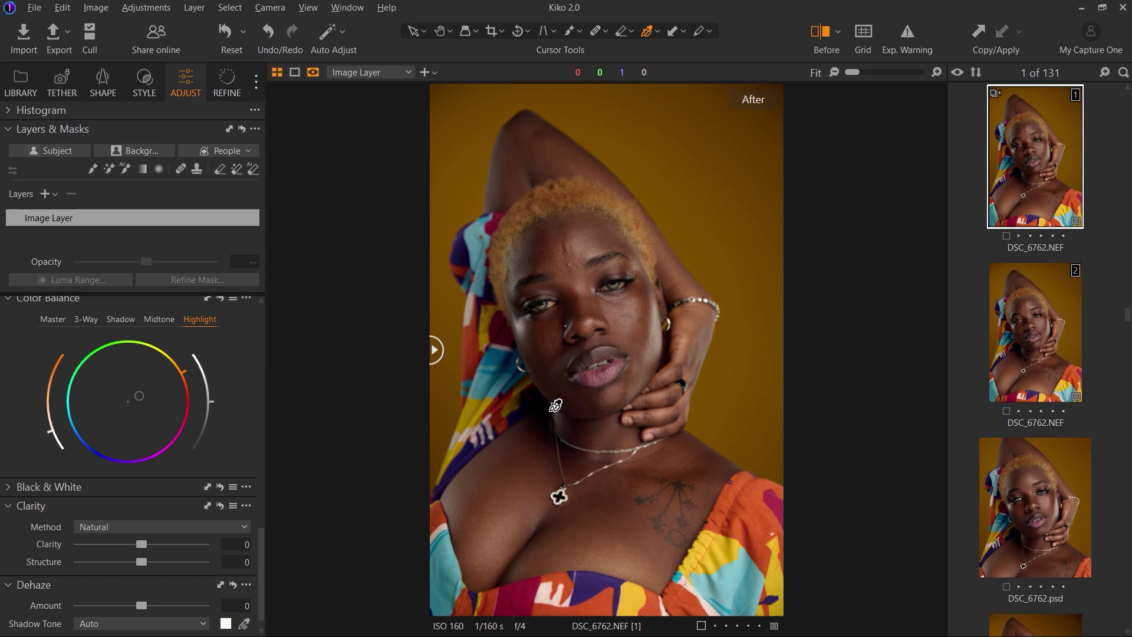
right_click(514, 224)
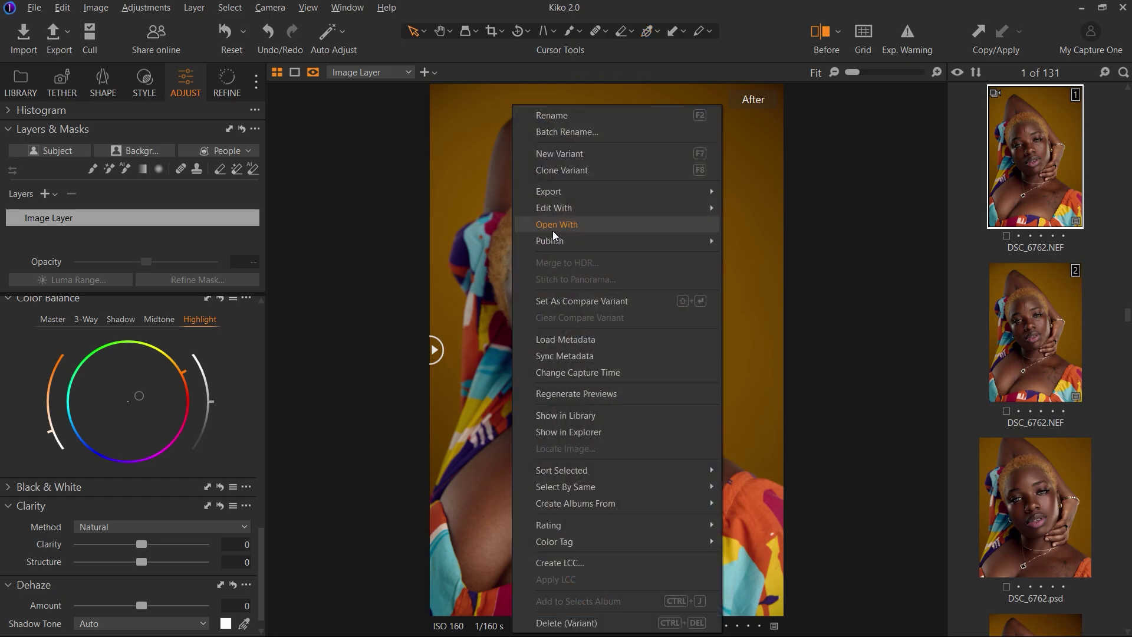
mouse_move(695, 207)
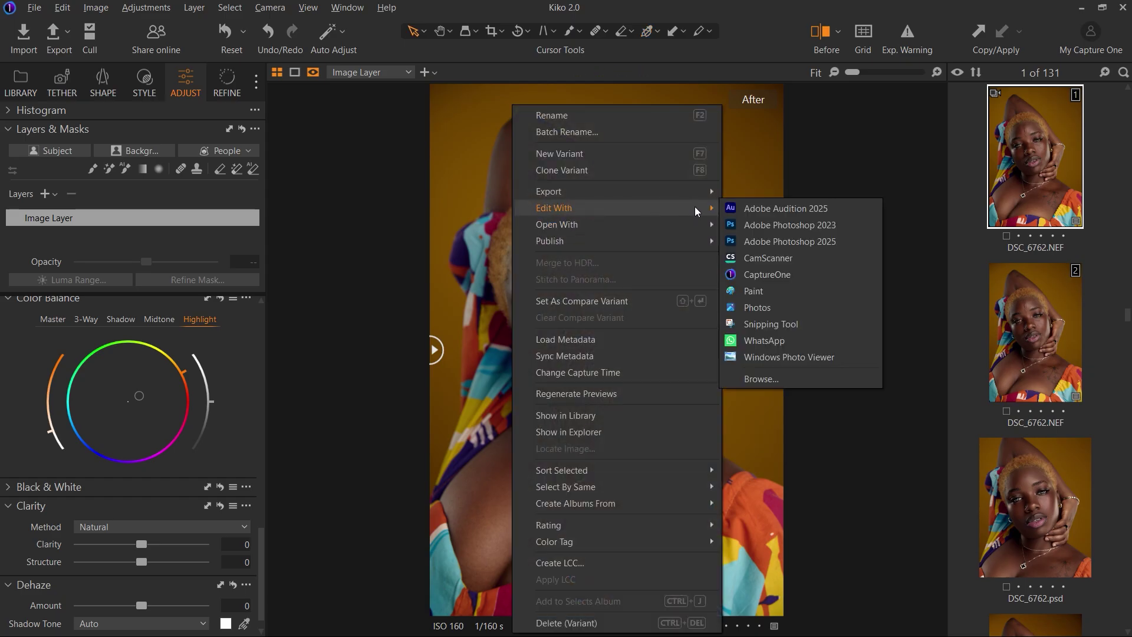
left_click(776, 245)
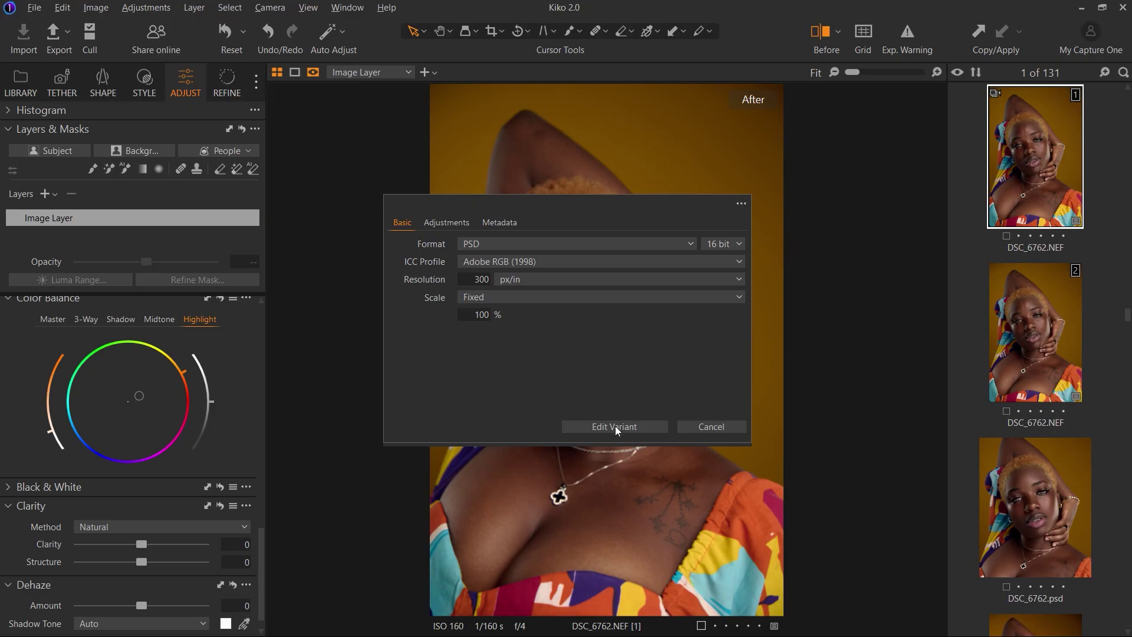
left_click(614, 429)
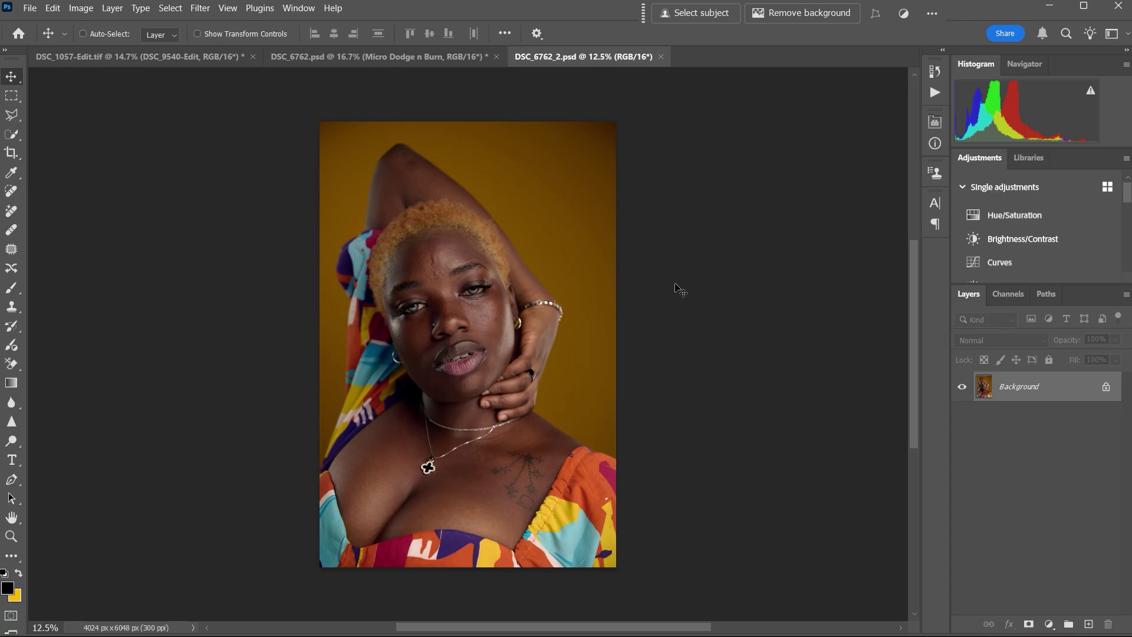
Duplicate the Background layer and activate the Spot Healing Brush
key("ctrl")
key("ctrl+j")
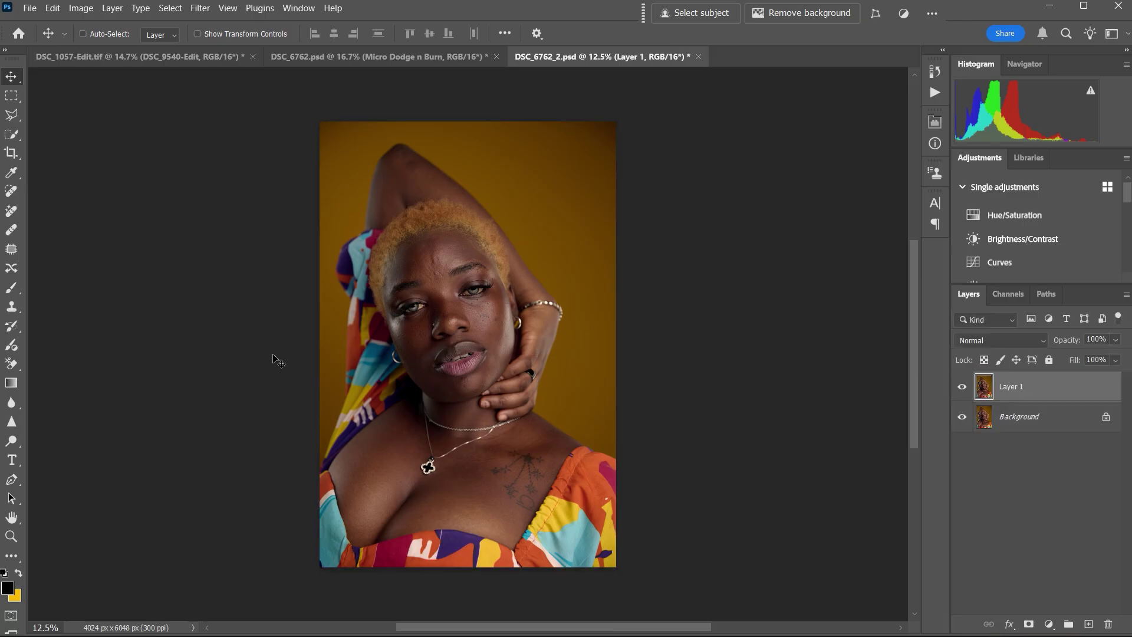
left_click(10, 192)
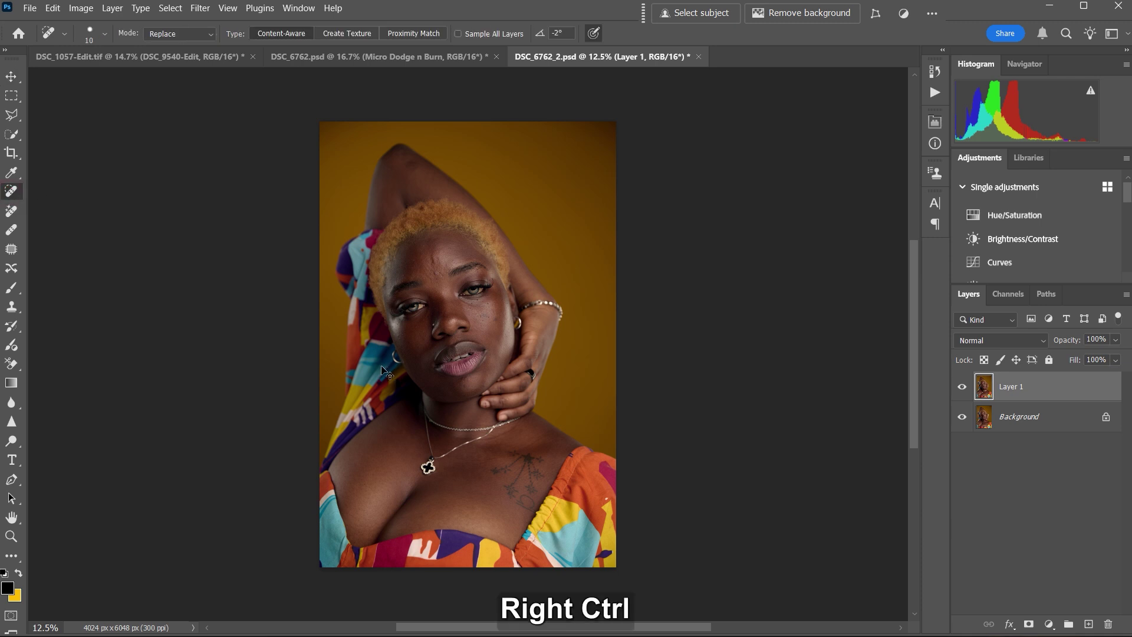
Heal the dark spots beside and below the eye nearest the raised arm, using a 15 px content-aware Spot Healing Brush
key("ctrl+equal")
key("ctrl+equal")
key("ctrl+equal")
left_click_drag(378, 327, 326, 501)
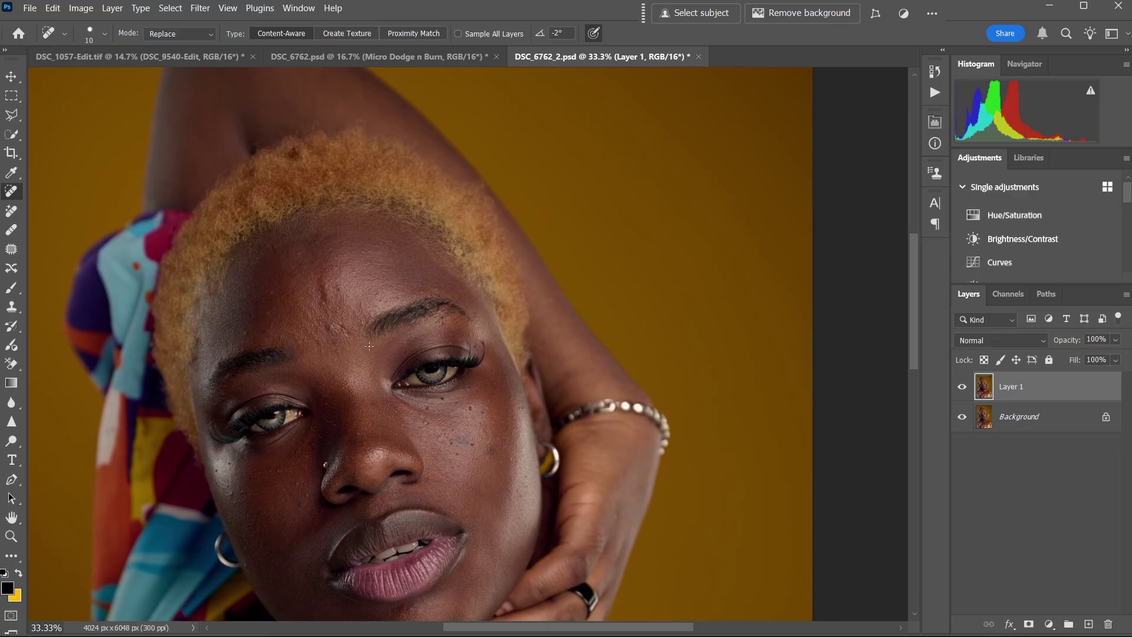
left_click(12, 250)
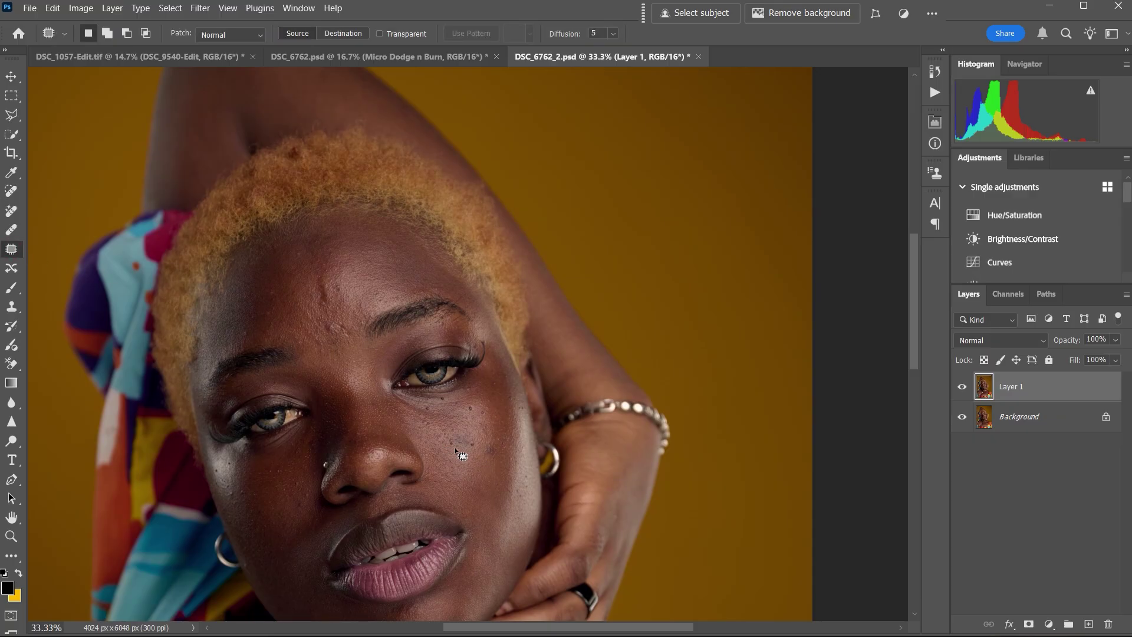
left_click(11, 191)
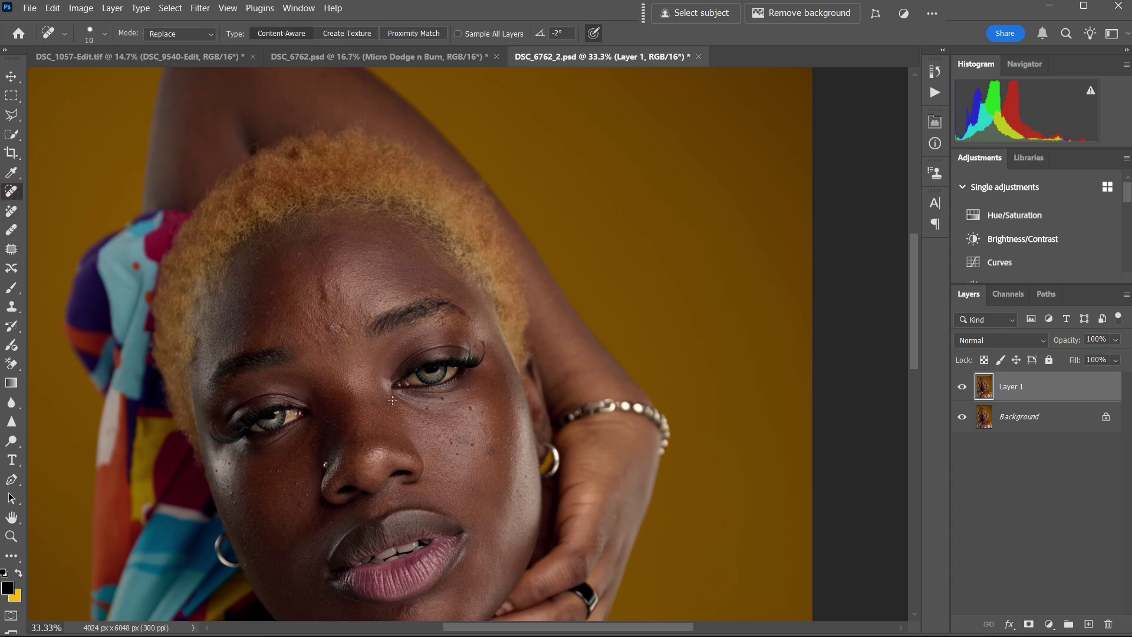
key("ctrl+plus")
key("bracketright")
key("bracketright")
left_click(429, 428)
left_click(473, 441)
key("bracketleft")
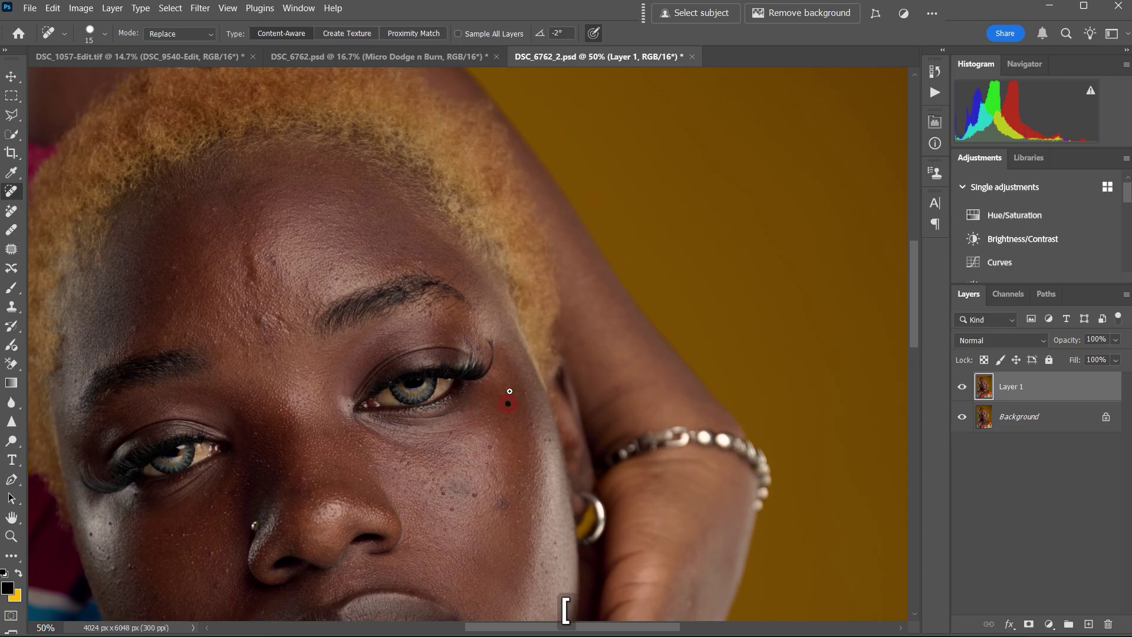
left_click(529, 397)
left_click(541, 430)
left_click(547, 441)
left_click(529, 426)
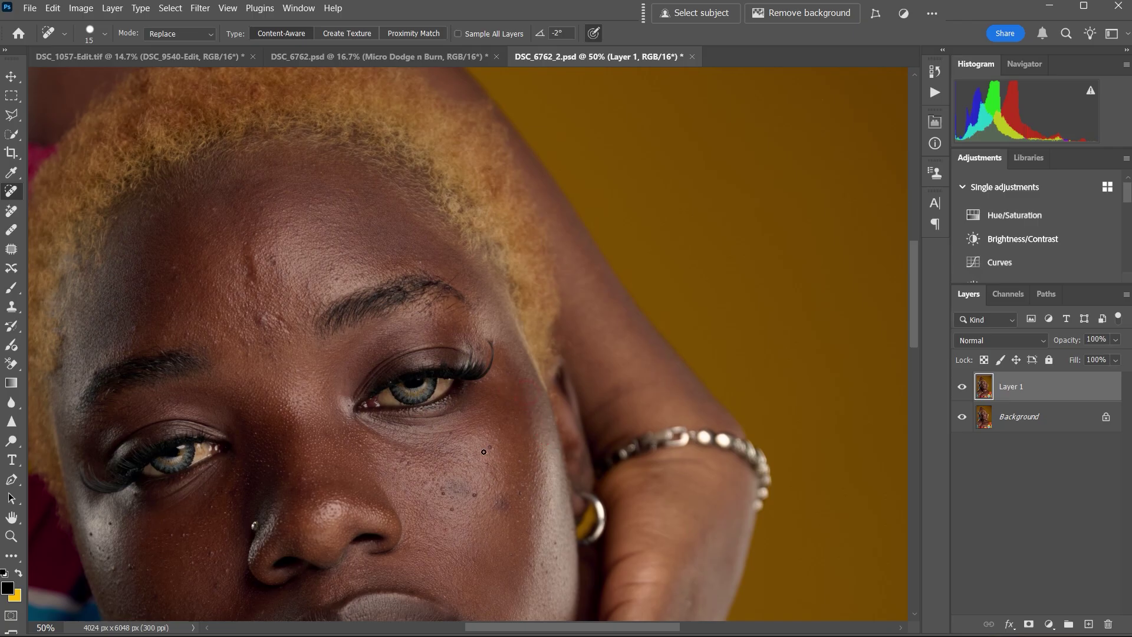
Heal the remaining small spots across the cheek nearest the hand and on the bridge of the nose
left_click(498, 439)
left_click(484, 468)
left_click(498, 479)
left_click(521, 461)
left_click(498, 505)
left_click(451, 436)
left_click(407, 463)
left_click(401, 454)
left_click(395, 476)
left_click(432, 476)
left_click(453, 500)
left_click(451, 504)
left_click(420, 550)
left_click(516, 522)
left_click(537, 517)
left_click(536, 475)
left_click(557, 547)
left_click(533, 567)
left_click(289, 338)
Patch the two raised scars on the forehead above and between the eyebrows, and touch up the area with the Spot Healing Brush
left_click(11, 249)
left_click_drag(247, 239, 274, 265)
key("ctrl+d")
left_click_drag(258, 319, 286, 330)
key("ctrl+d")
key("j")
left_click(255, 233)
left_click_drag(318, 210, 316, 168)
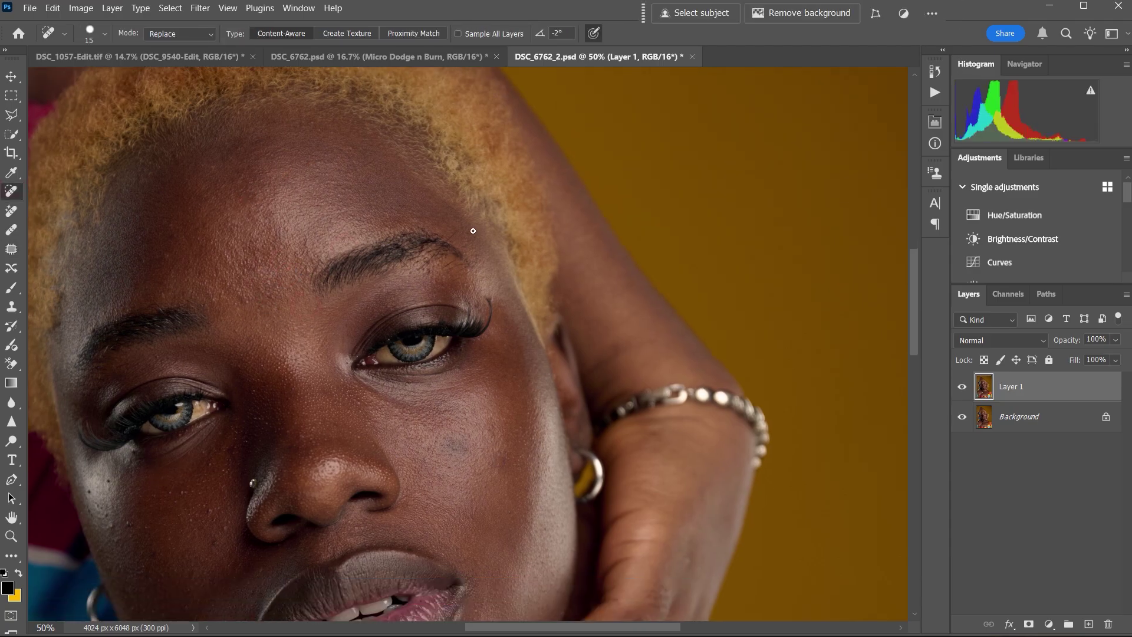
Patch the dark discoloured area on the cheek nearest the hand with clean skin
key("j")
mouse_move(440, 448)
left_mouse_down()
mouse_move(416, 397)
mouse_move(436, 395)
left_mouse_up()
left_click_drag(433, 395, 479, 416)
key("ctrl+d")
key("j")
Spot-heal small blemishes on the forehead, the cheek facing the patterned sleeve and the bridge of the nose
left_click(189, 202)
left_click(81, 464)
left_click_drag(145, 440, 132, 375)
left_click(267, 317)
left_click(302, 343)
left_click_drag(259, 141, 290, 255)
left_click(250, 263)
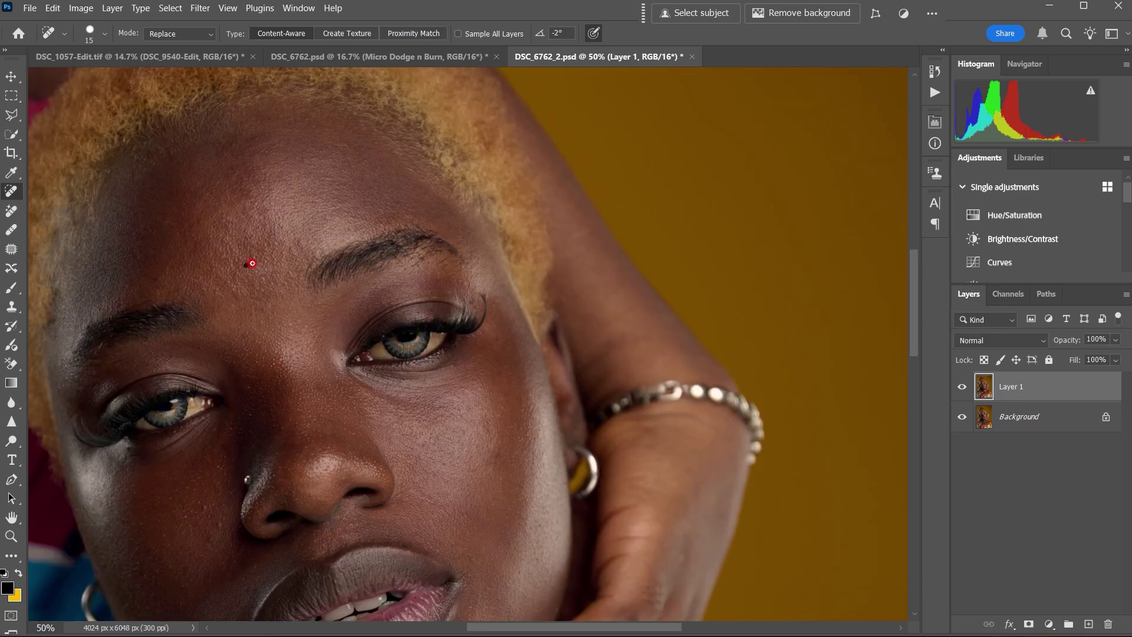
Spot-heal the small blemishes under the eye and on the skin around the upper lip
left_click_drag(436, 339, 435, 256)
left_click(411, 305)
mouse_move(521, 399)
left_mouse_down()
mouse_move(517, 410)
mouse_move(625, 327)
left_mouse_up()
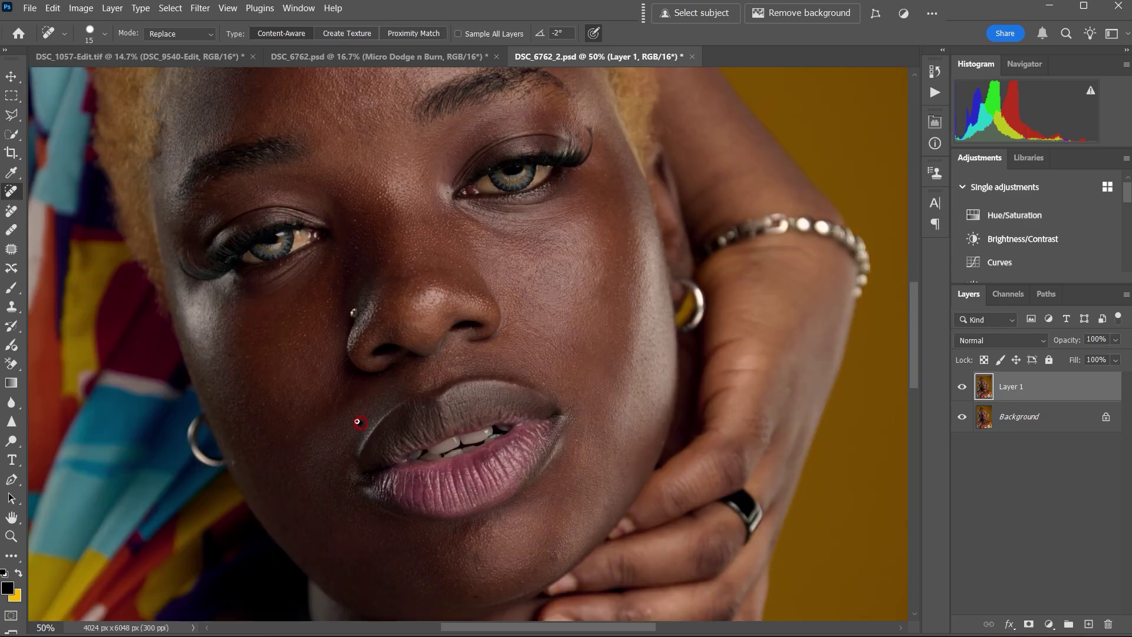
left_click_drag(358, 422, 361, 382)
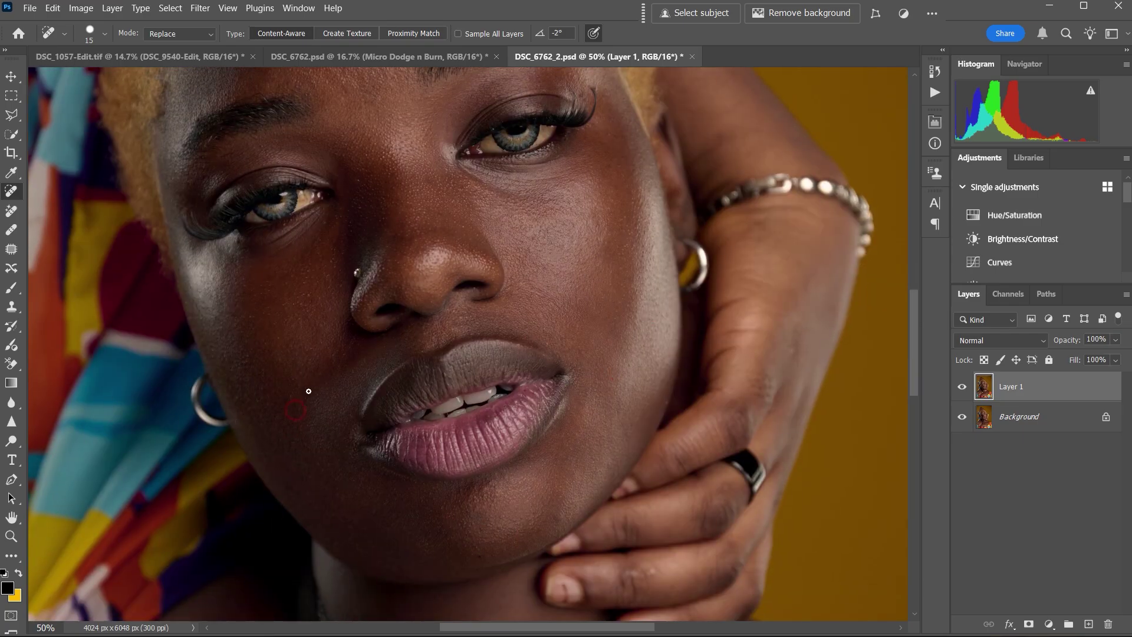
left_click_drag(356, 191, 346, 96)
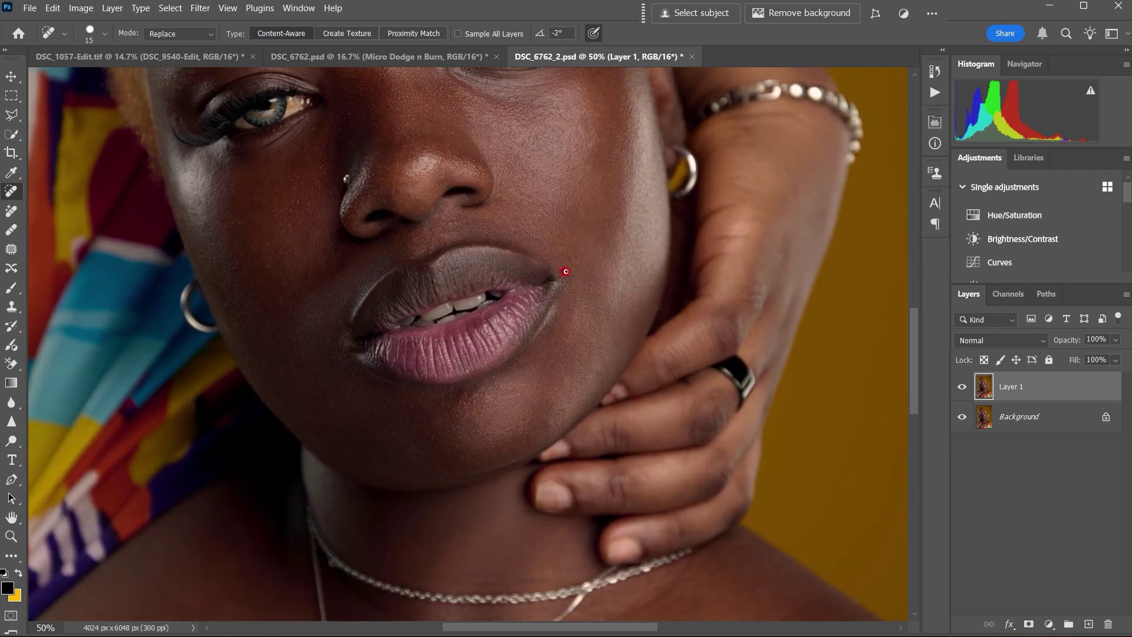
left_click_drag(269, 265, 221, 484)
Clean up remaining marks around the mouth and lower face with the healing tools, undoing one correction
left_click(374, 308)
left_click_drag(493, 300, 503, 307)
key("j")
mouse_move(371, 96)
left_mouse_down()
mouse_move(384, 169)
mouse_move(318, 169)
left_mouse_up()
key("j")
left_click(323, 248)
left_click(482, 256)
key("ctrl+z")
left_click(387, 334)
Heal remaining blemishes on the lower face, neck and chest with a larger brush, and return to the cheek with a 25 px brush
key("ctrl+minus")
mouse_move(475, 557)
left_mouse_down()
mouse_move(470, 519)
mouse_move(553, 164)
left_mouse_up()
left_click(470, 390)
key("]")
key("]")
key("]")
left_click(232, 403)
left_click(622, 554)
left_click_drag(593, 131, 597, 139)
key("ctrl+minus")
key("]")
key("]")
key("]")
key("]")
key("ctrl+plus")
key("bracketleft")
key("bracketleft")
key("bracketleft")
key("bracketleft")
scroll(487, 229, "up", 3)
scroll(563, 161, "up", 3)
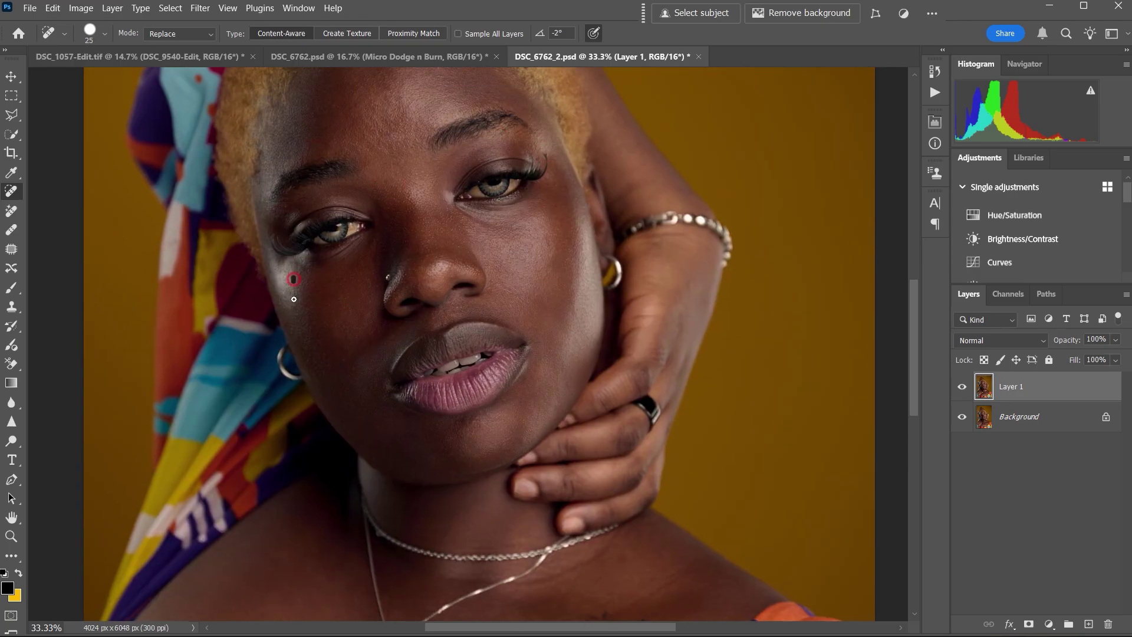
Compare the healed portrait with the original by toggling the visibility of Layer 1
left_click(963, 387)
left_click(963, 388)
left_click(964, 389)
left_click(963, 389)
left_click(964, 389)
left_click(964, 389)
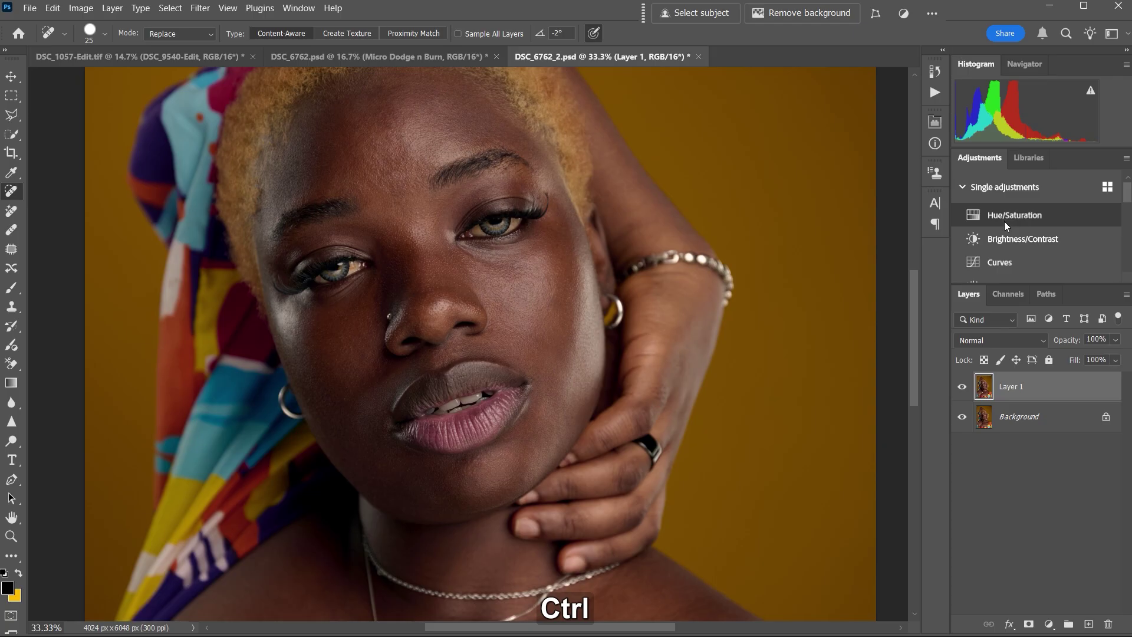
Stamp all visible layers into a new layer, run the Micro Dodge And Burn action and expand the resulting group
key("ctrl+shift+alt+e")
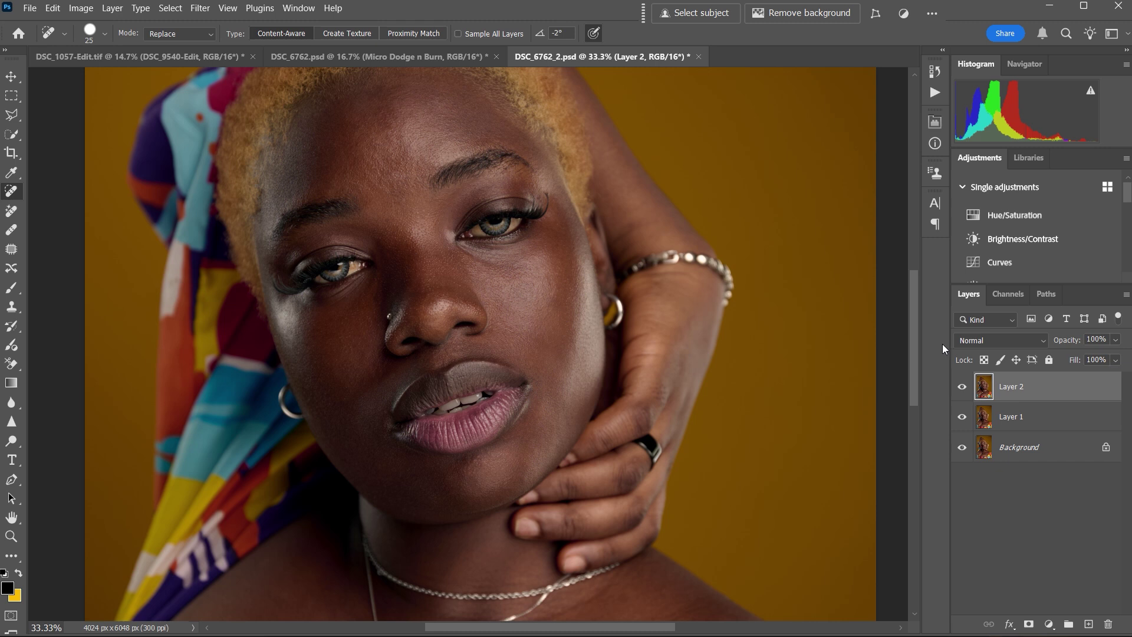
left_click(934, 96)
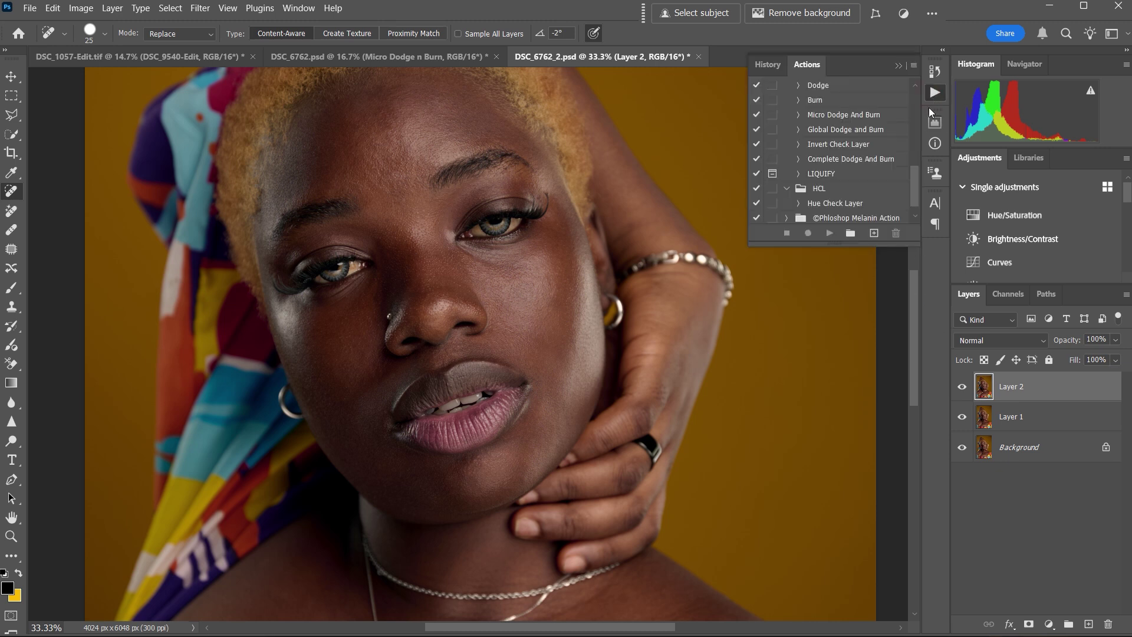
left_click(840, 117)
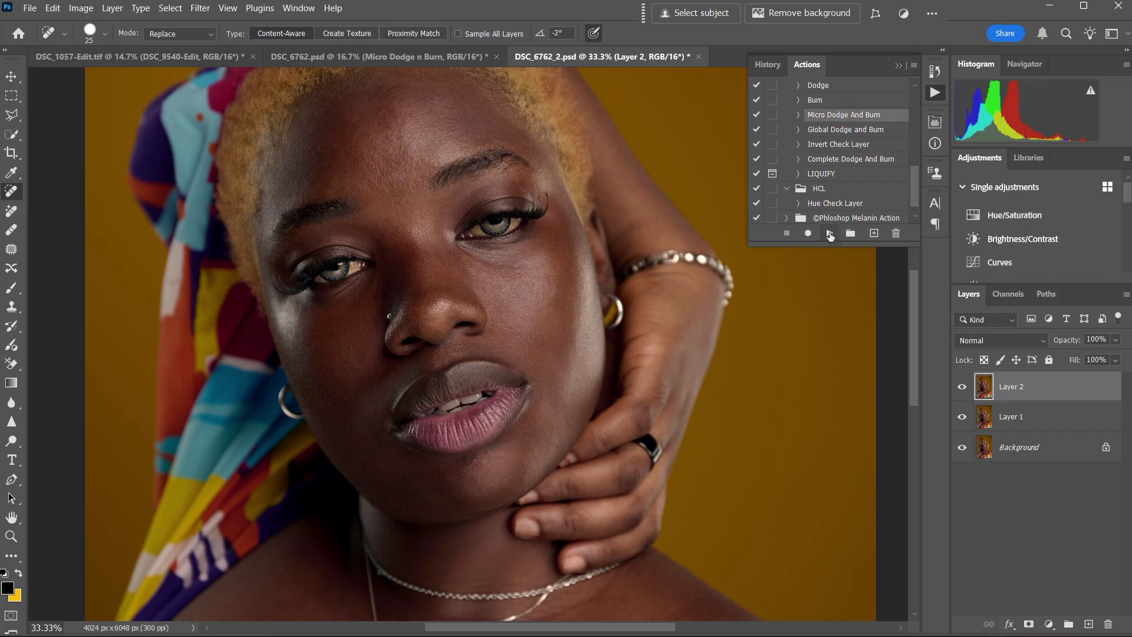
left_click(830, 235)
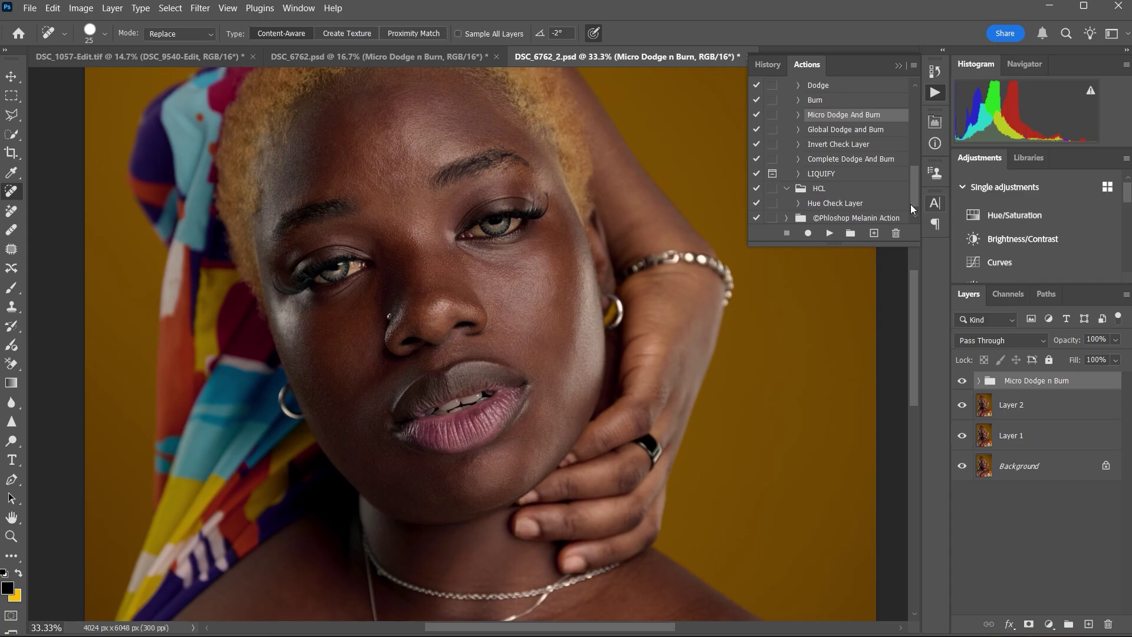
left_click(978, 381)
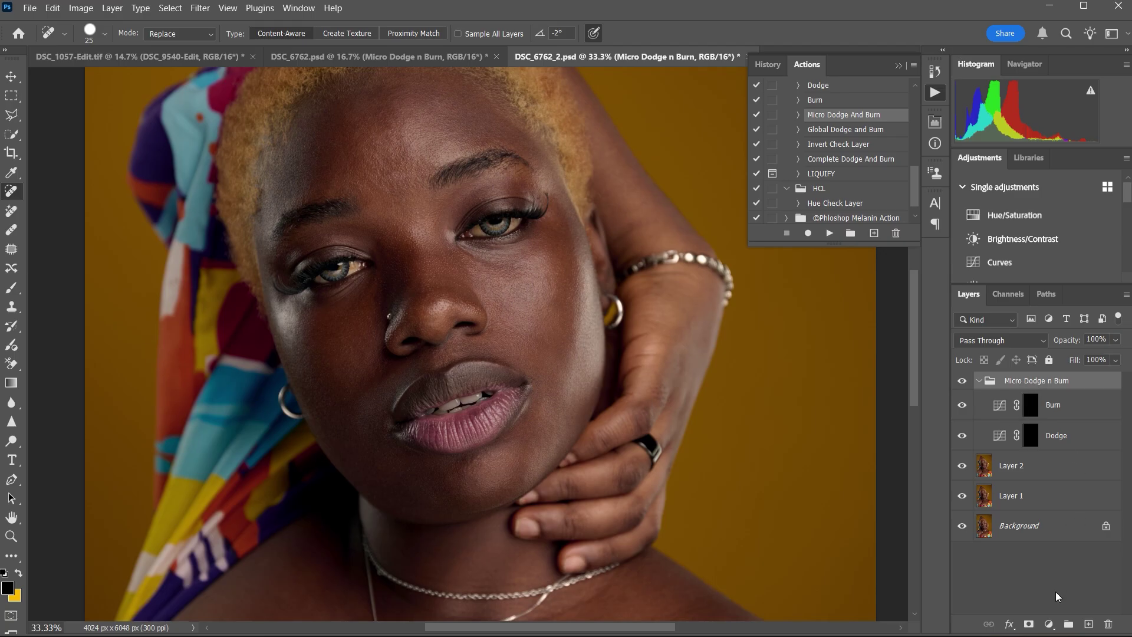
Add a darkening Curves layer in the Micro Dodge n Burn group with input 149 and output 95, and invert its mask
left_click(1049, 624)
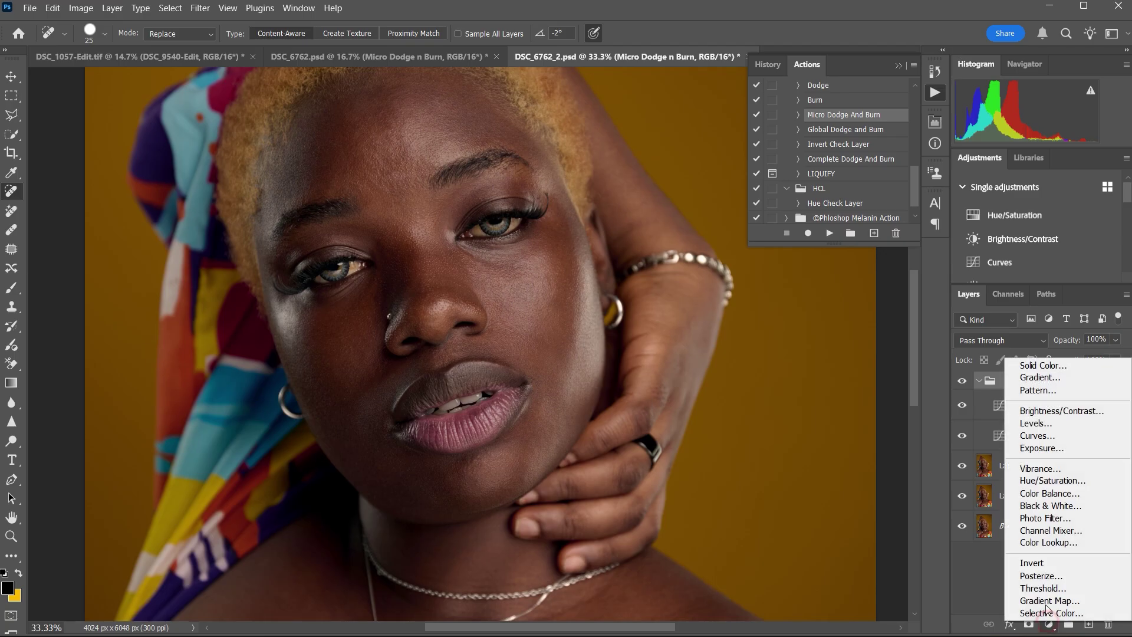
left_click(1039, 440)
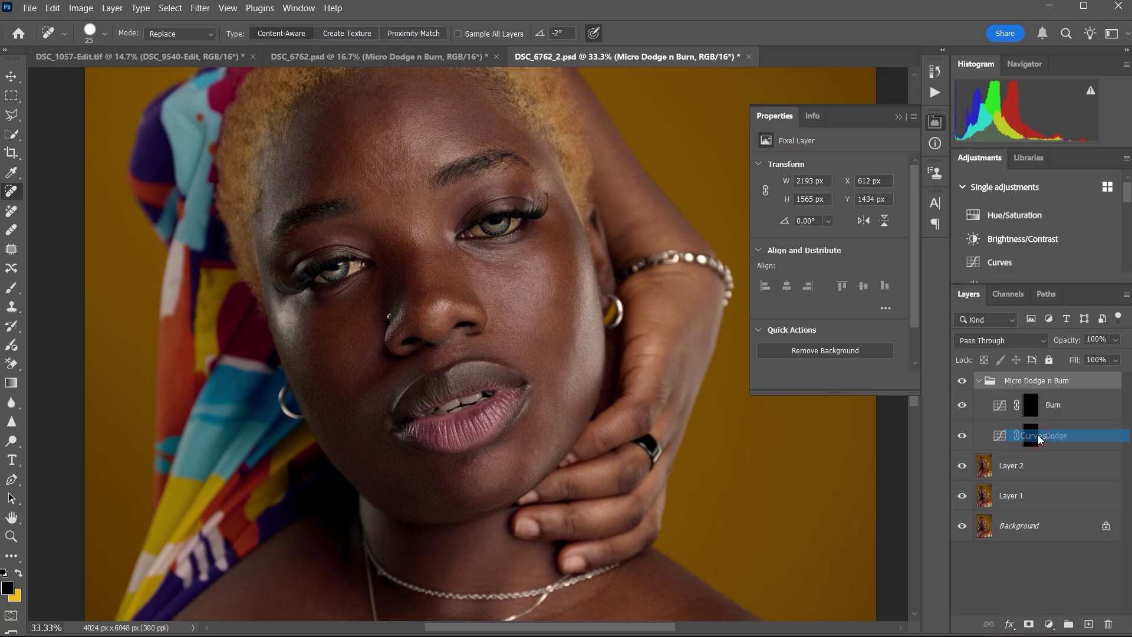
left_click_drag(845, 253, 853, 266)
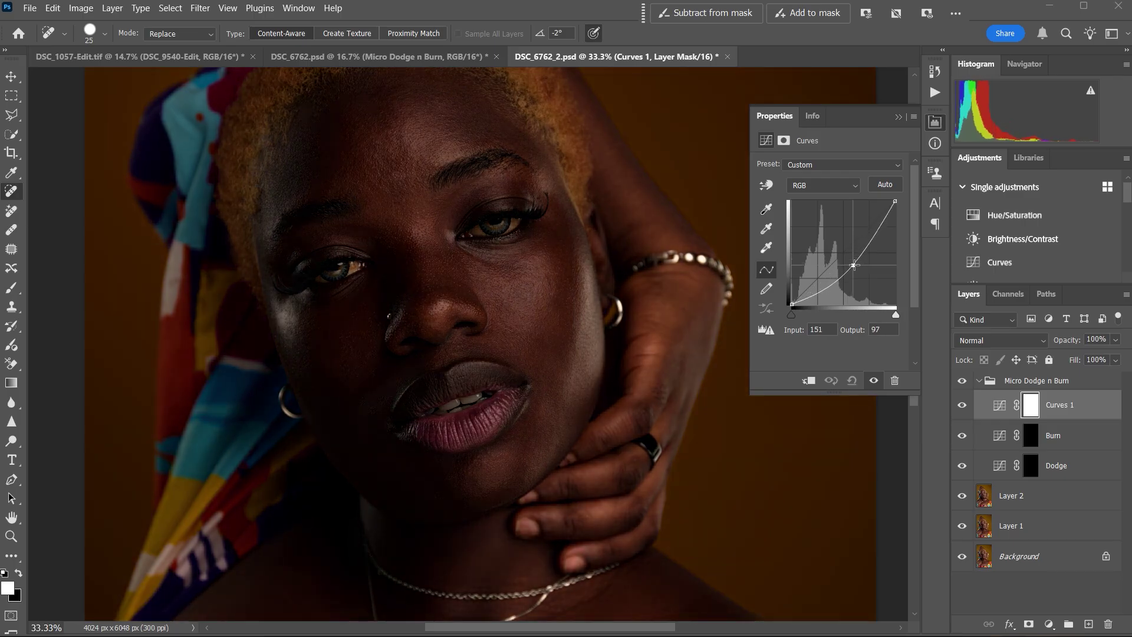
key("ctrl+i")
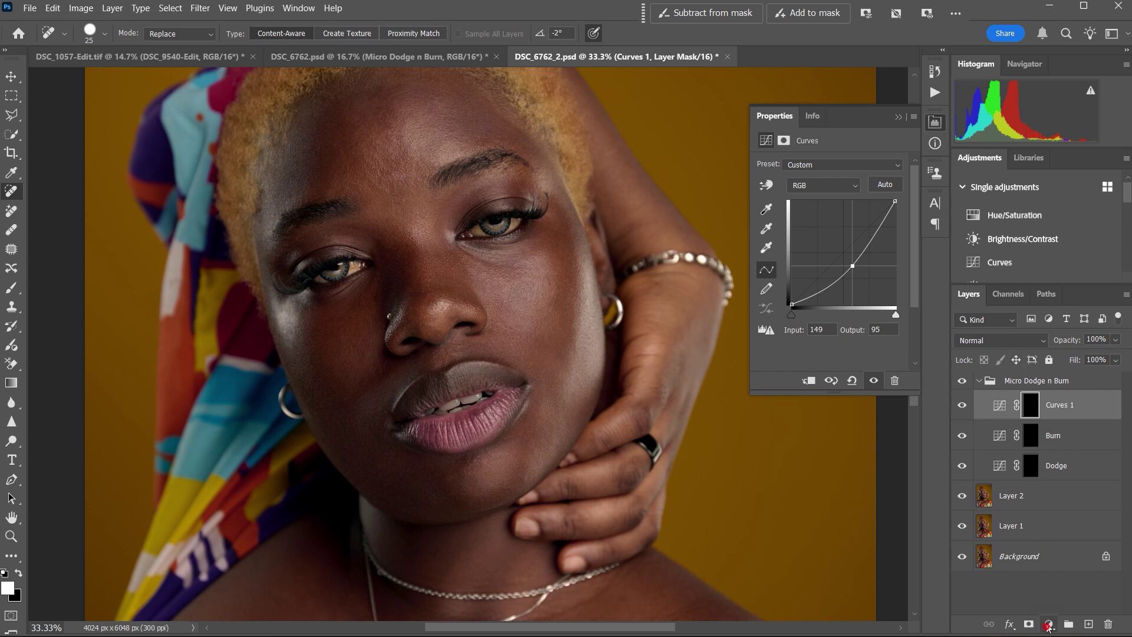
Add a brightening Curves layer with input 107 and output 156, and invert its mask to black
left_click(1050, 623)
left_click(1029, 443)
left_click_drag(843, 253, 835, 241)
key("ctrl+i")
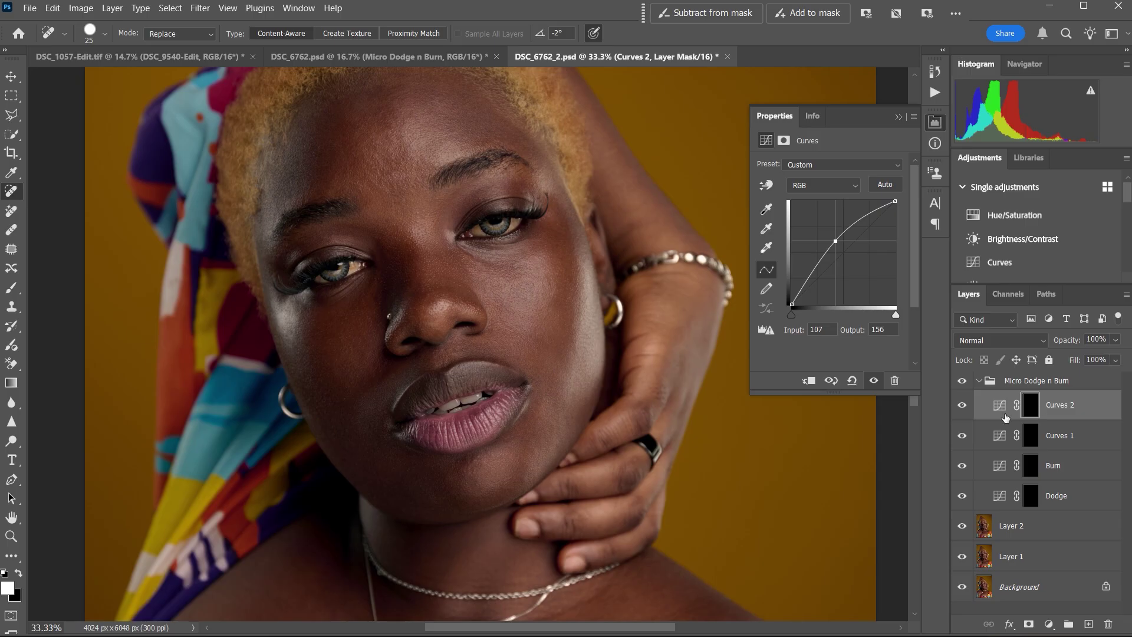
Delete the two manually added Curves layers above the Burn layer
left_click(1056, 442, "shift")
key("BackSpace")
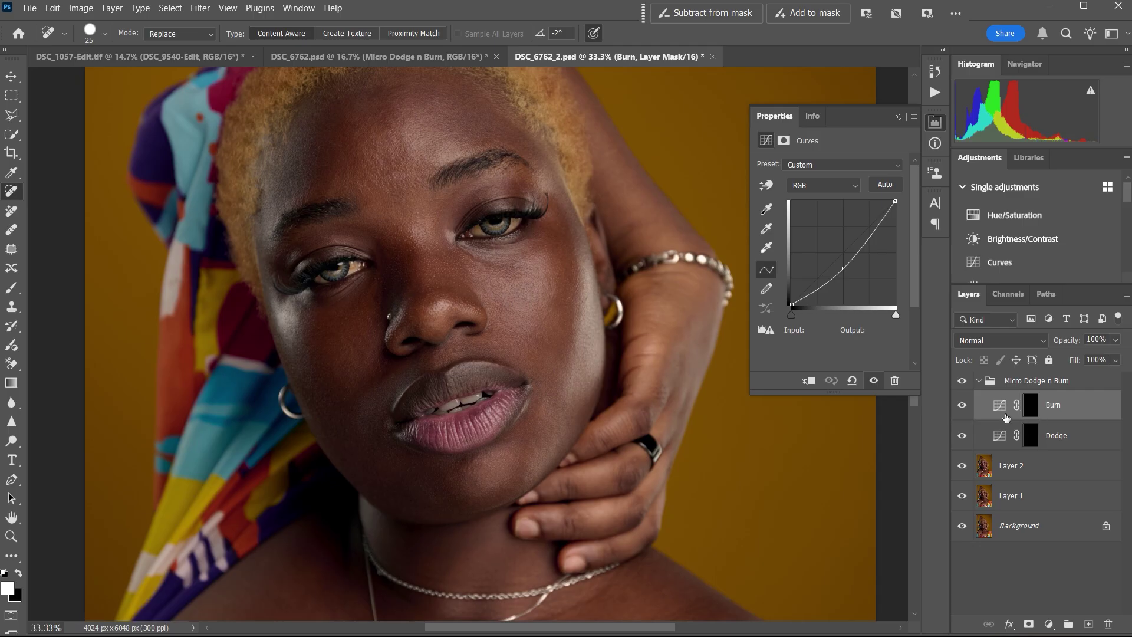
Activate the Brush tool and set its flow to 1% for painting on the dodge and burn masks
key("b")
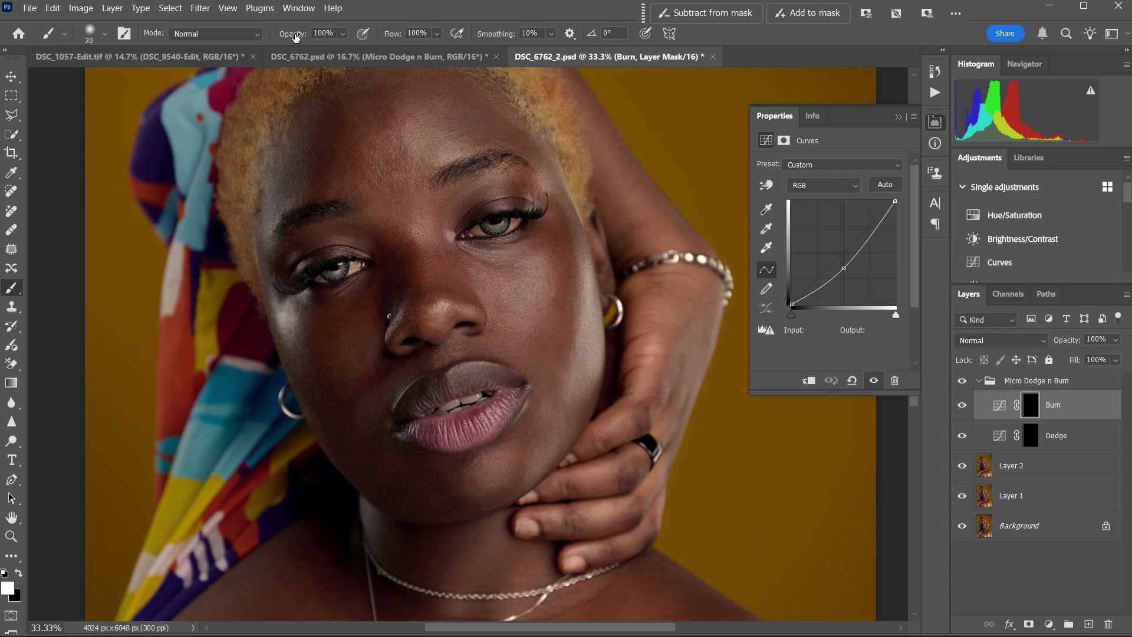
left_click_drag(399, 38, 308, 50)
Run the Invert Check Layer action and move the Invert Check group out above the Micro Dodge n Burn group
left_click(935, 92)
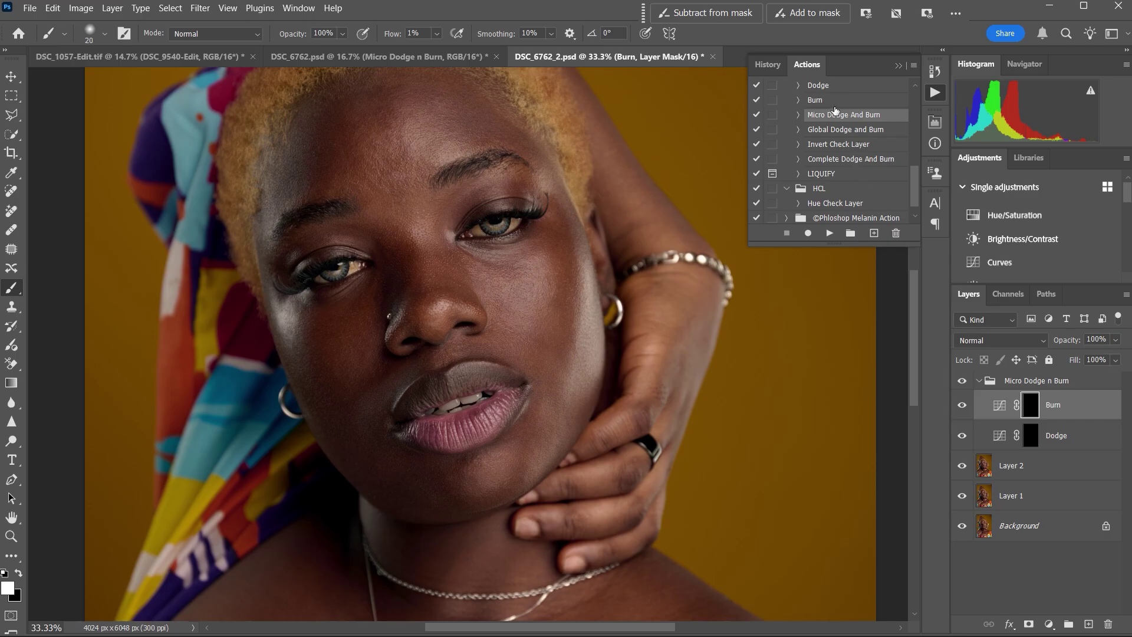
left_click(855, 146)
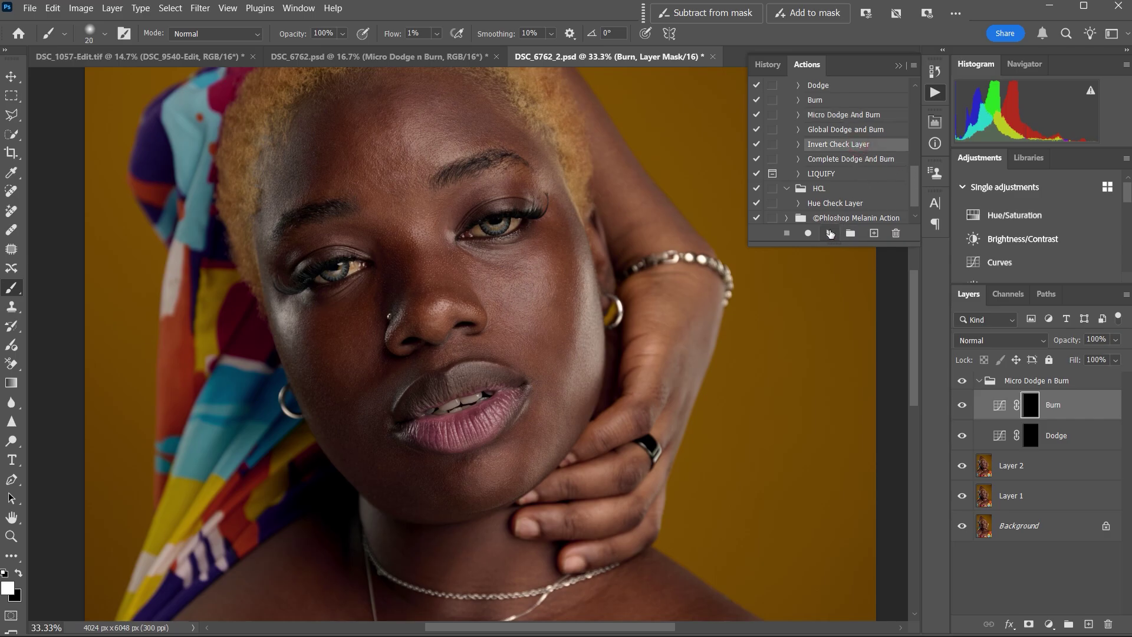
left_click(830, 233)
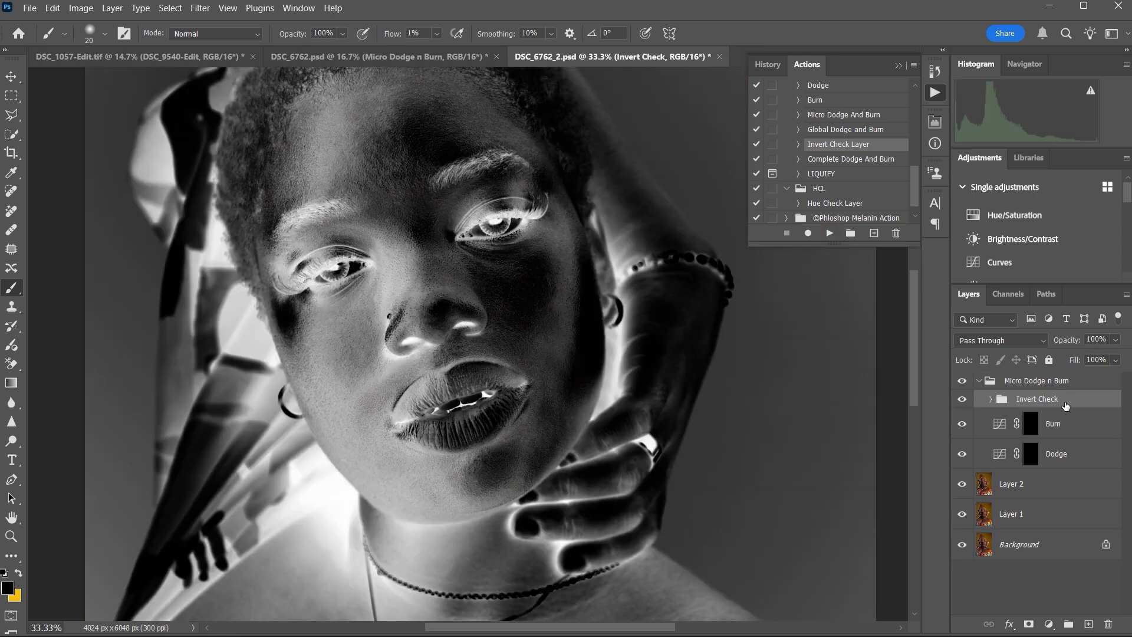
left_click_drag(1066, 406, 988, 377)
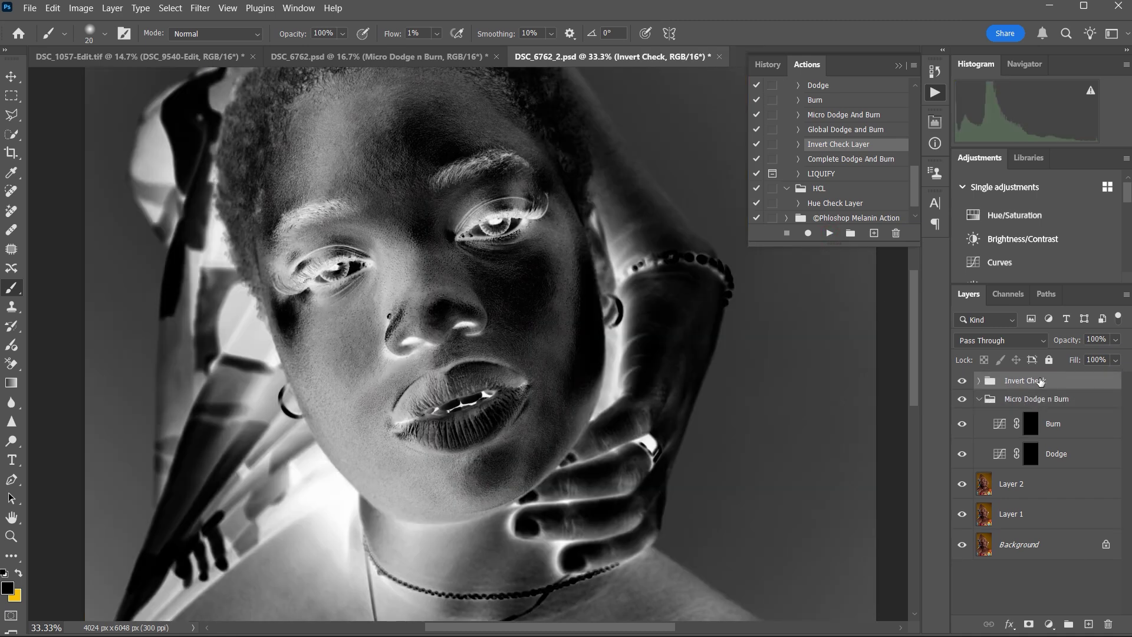
Expand the Invert Check group and hide its Gradient Map 1 and Levels 1 layers
left_click(979, 382)
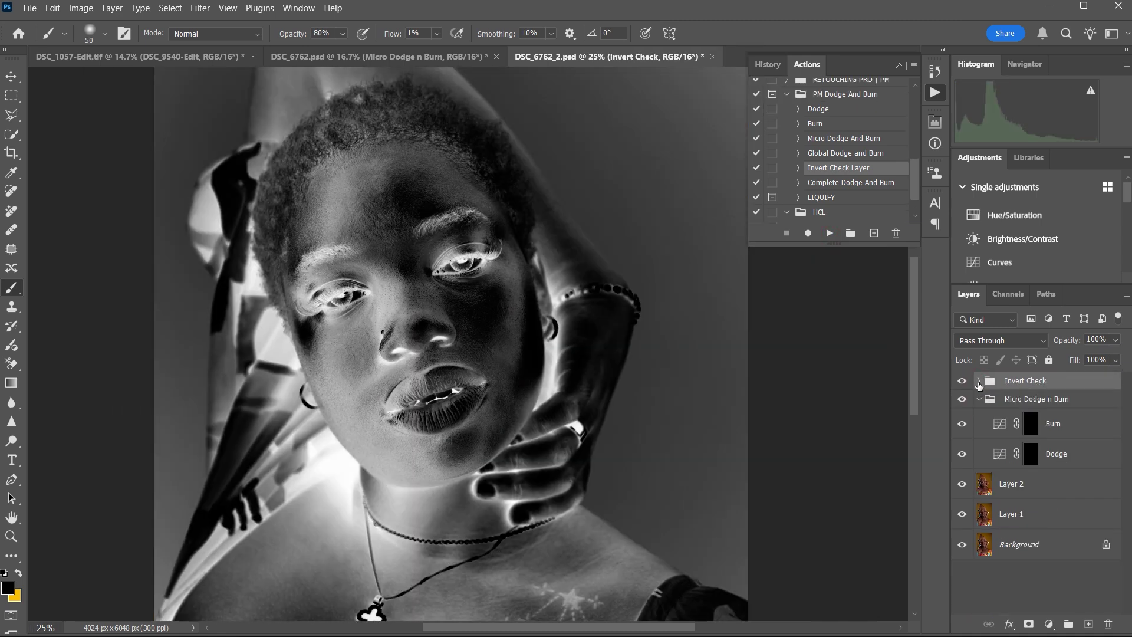
left_click(979, 381)
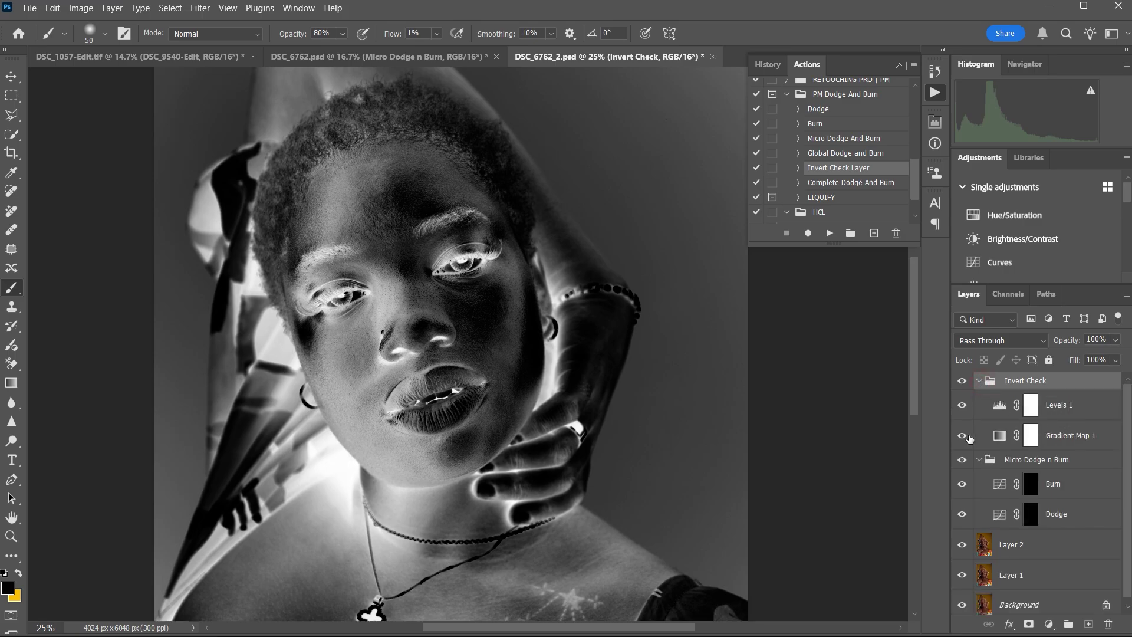
left_click(962, 436)
left_click(962, 405)
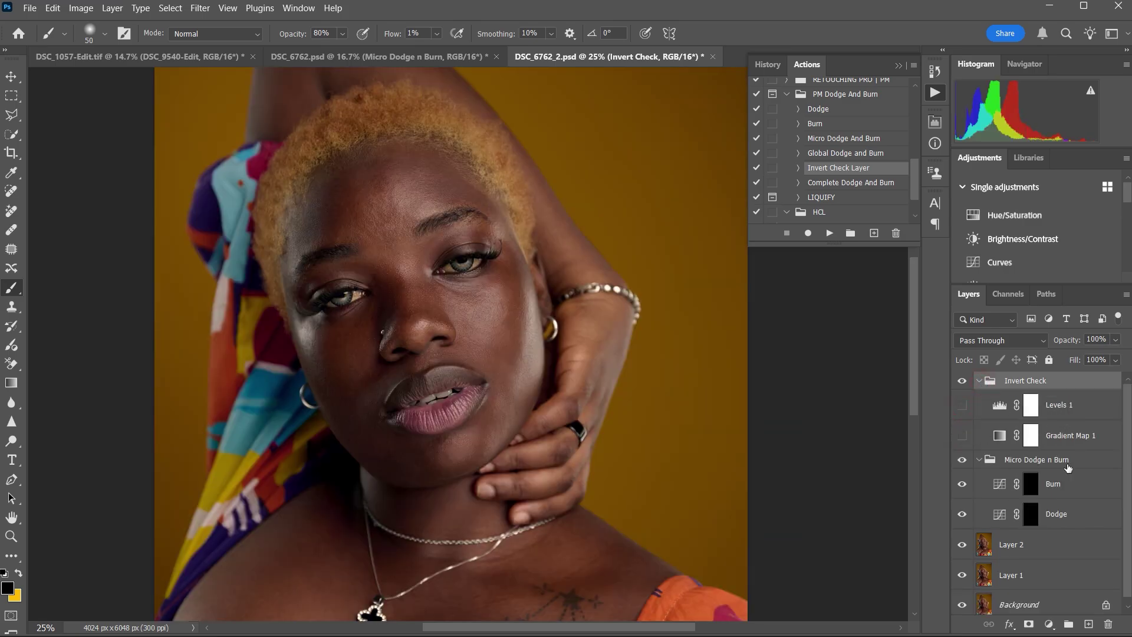
Add a Curves layer and a Black & White layer above Levels 1 in the Invert Check group, keeping their default settings
left_click(1062, 403)
left_click(1049, 624)
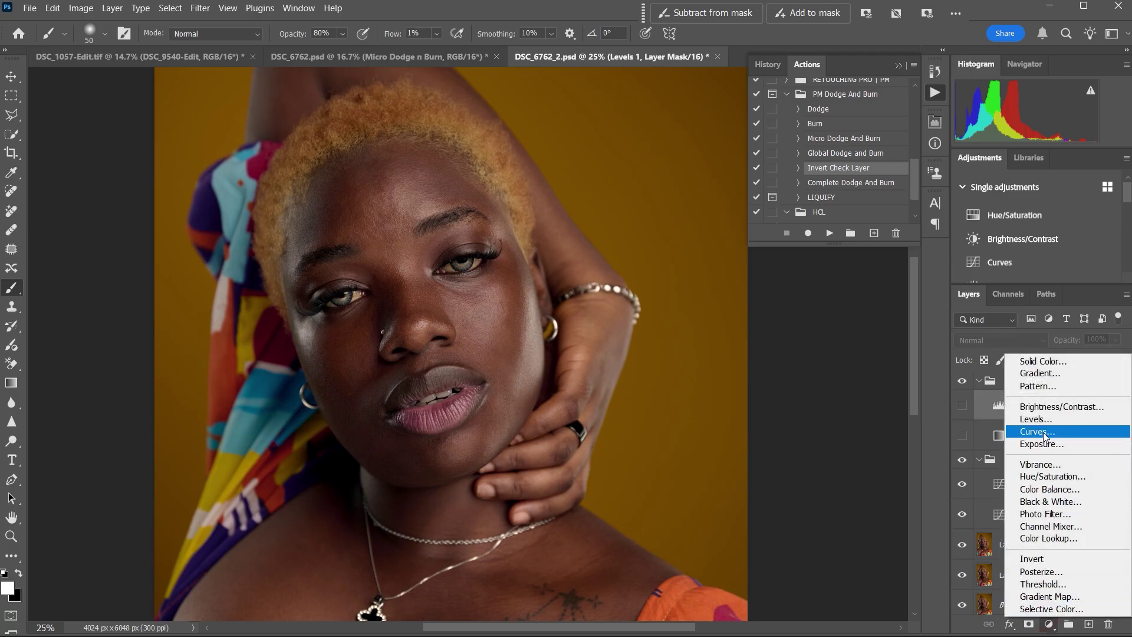
left_click(1046, 435)
left_click(1049, 624)
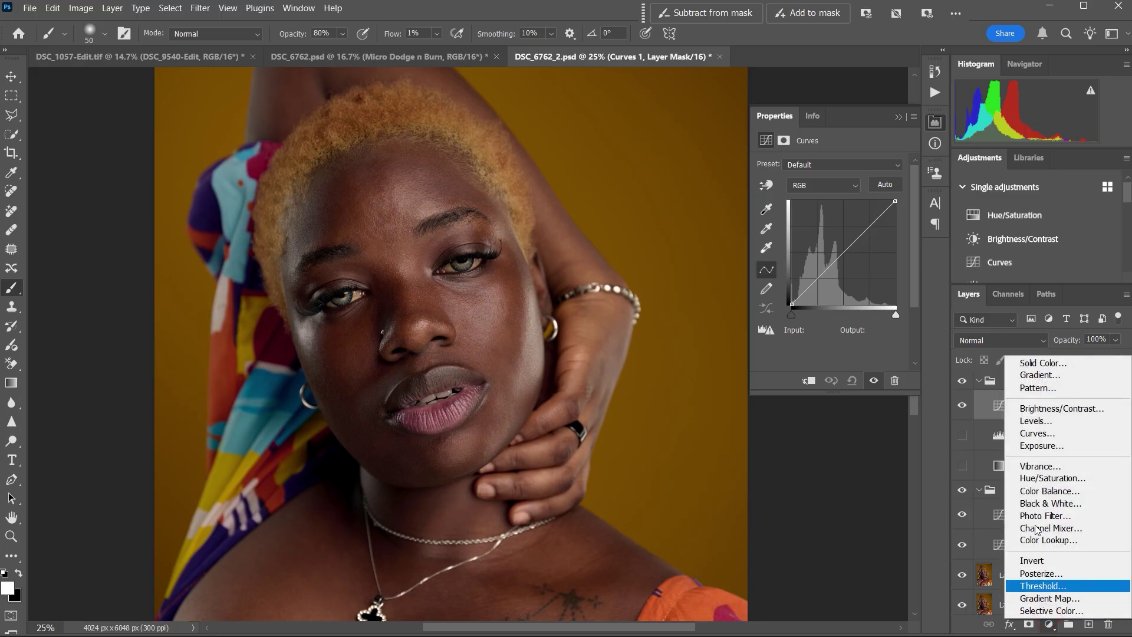
left_click(1044, 503)
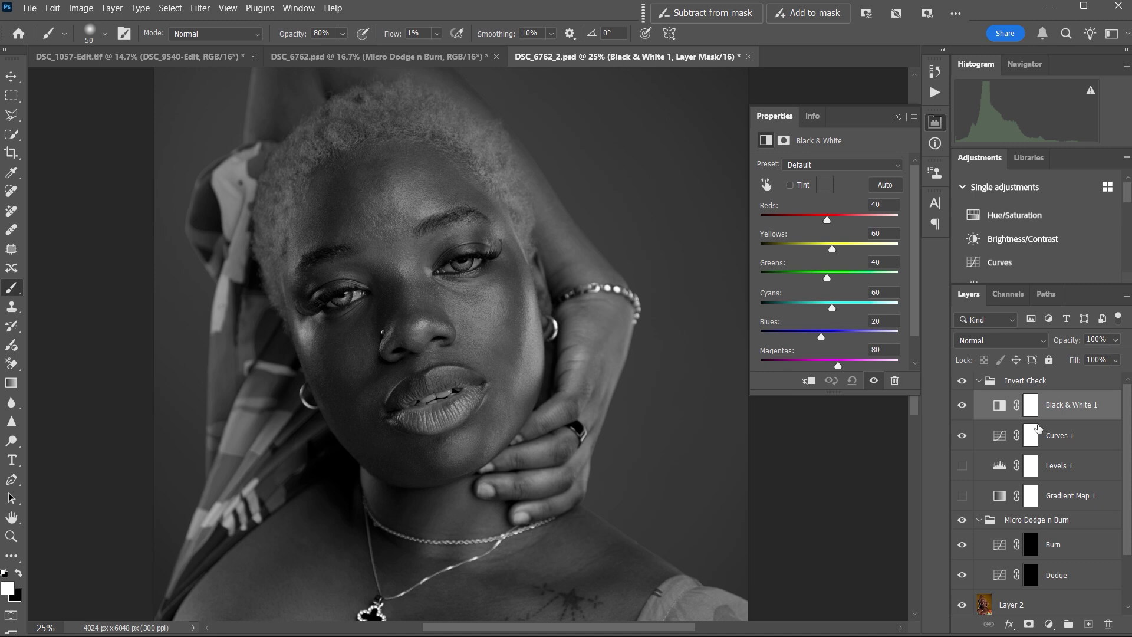
Set the brush to 100% opacity, 1% flow and a size of 60
key("0")
left_click(395, 34)
left_click(975, 431)
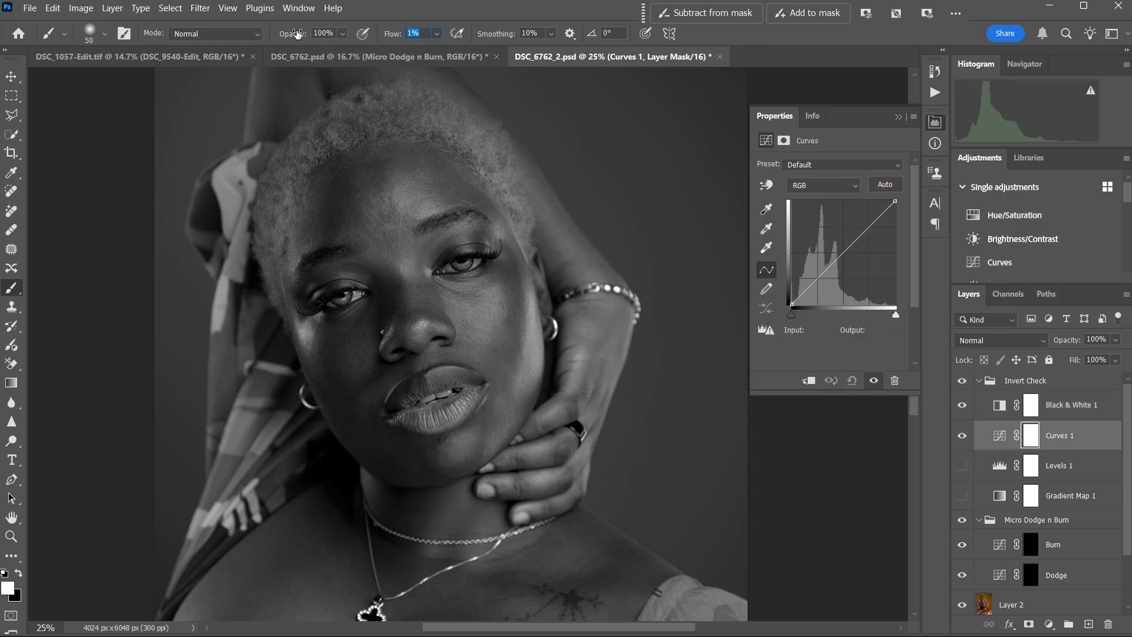
mouse_move(394, 35)
left_mouse_down()
mouse_move(411, 35)
mouse_move(393, 35)
left_mouse_up()
key("bracketright")
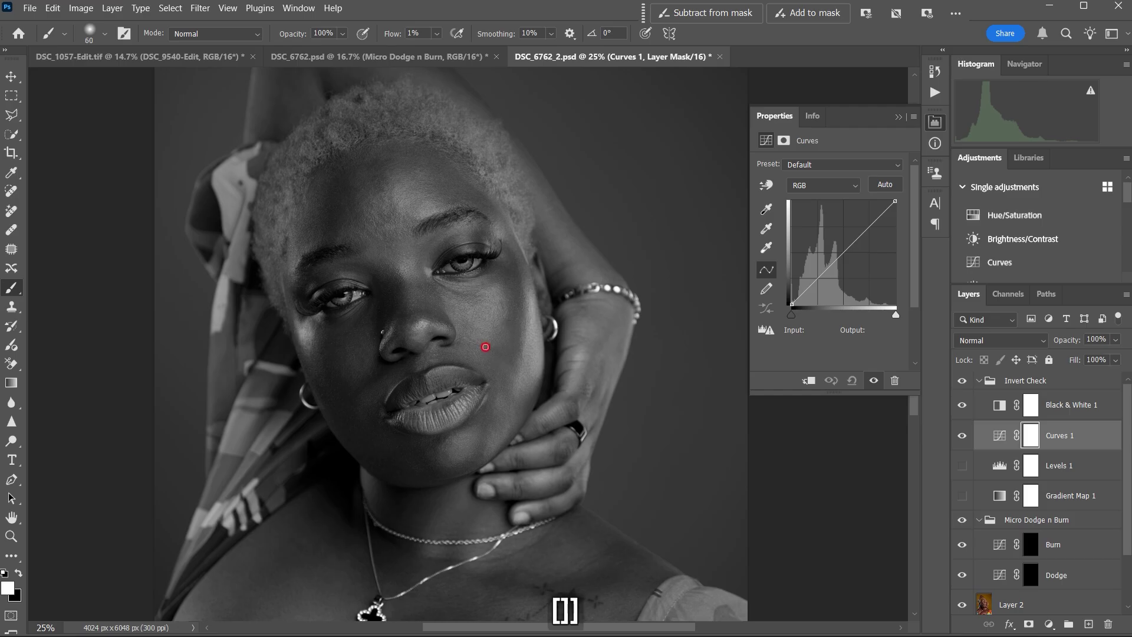
left_click_drag(500, 350, 505, 356)
Paint white on the Dodge layer's mask over the cheek beside the nose, and toggle the Micro Dodge n Burn group to compare
left_click(1032, 575)
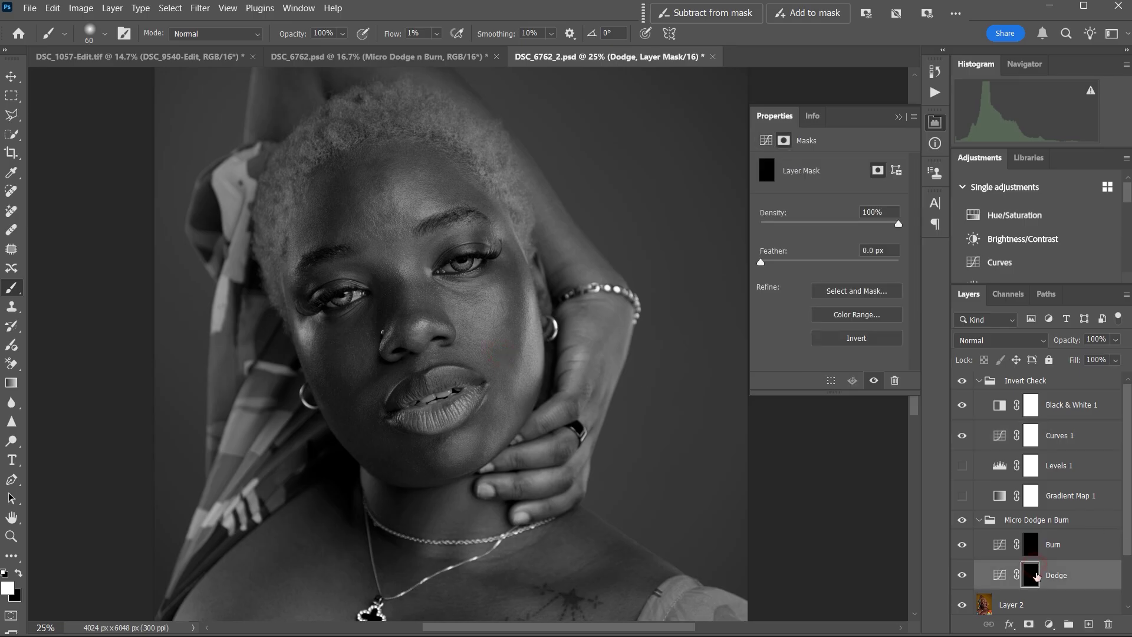
key("bracketleft")
left_click_drag(485, 350, 503, 351)
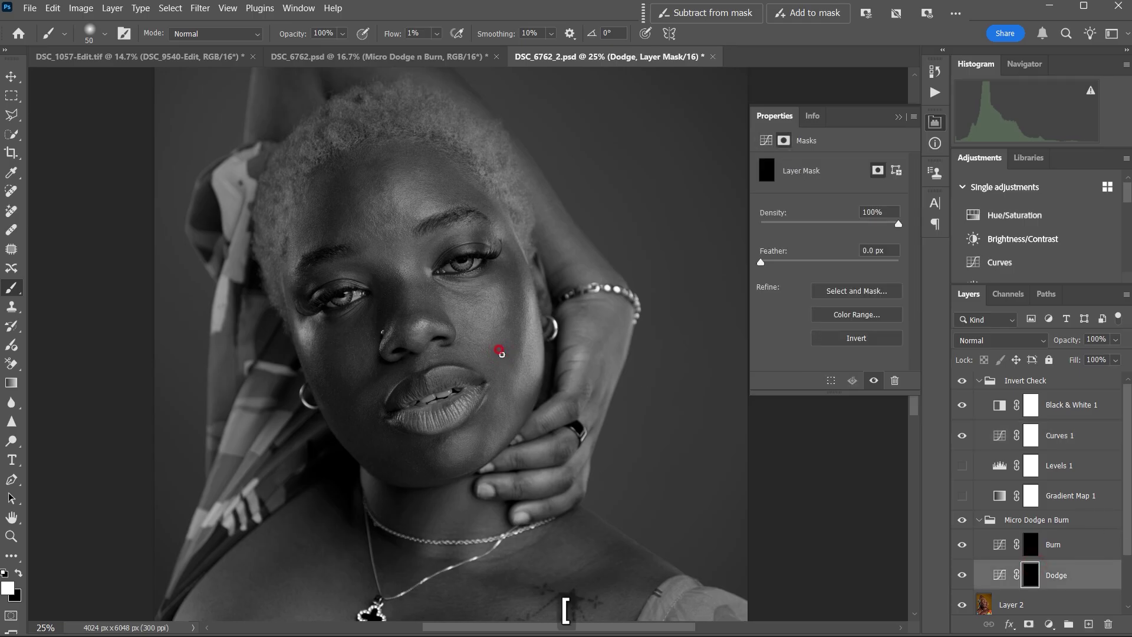
key("bracketright")
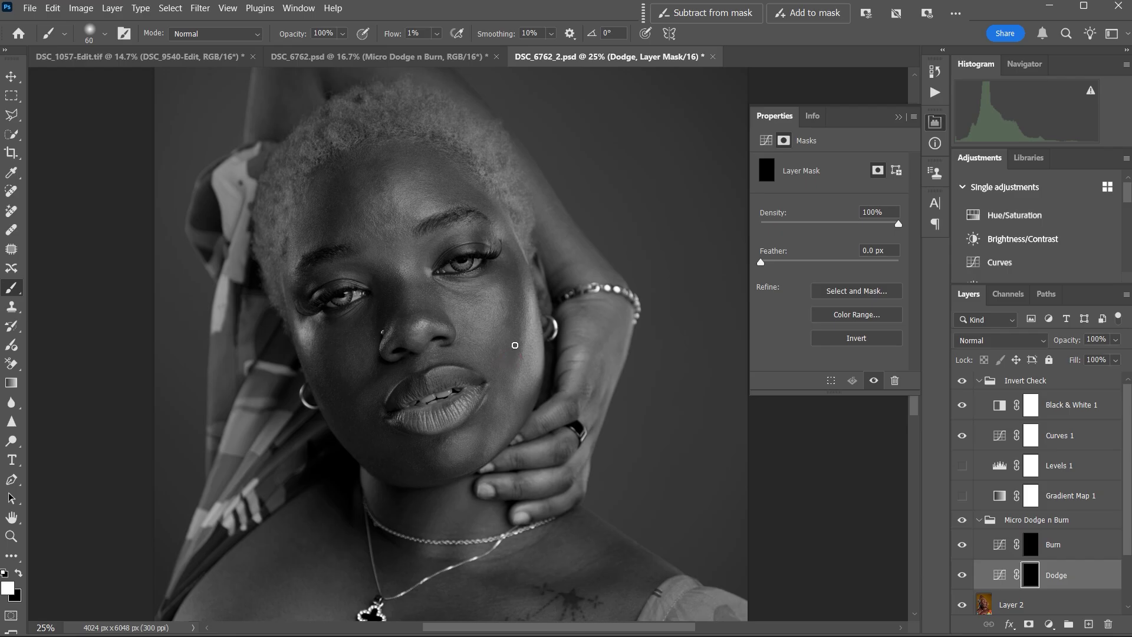
left_click_drag(508, 325, 505, 326)
left_click(961, 521)
left_click(961, 521)
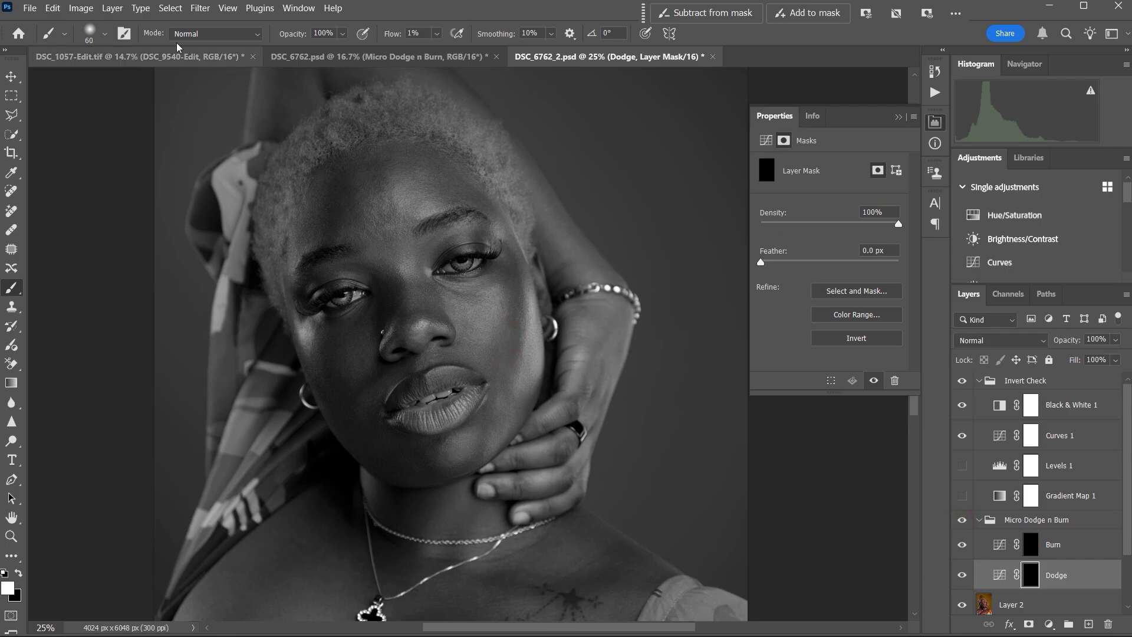
Lower the brush opacity to 49% and brighten dark patches of the face on the Dodge mask with varying brush sizes
left_click_drag(300, 33, 271, 38)
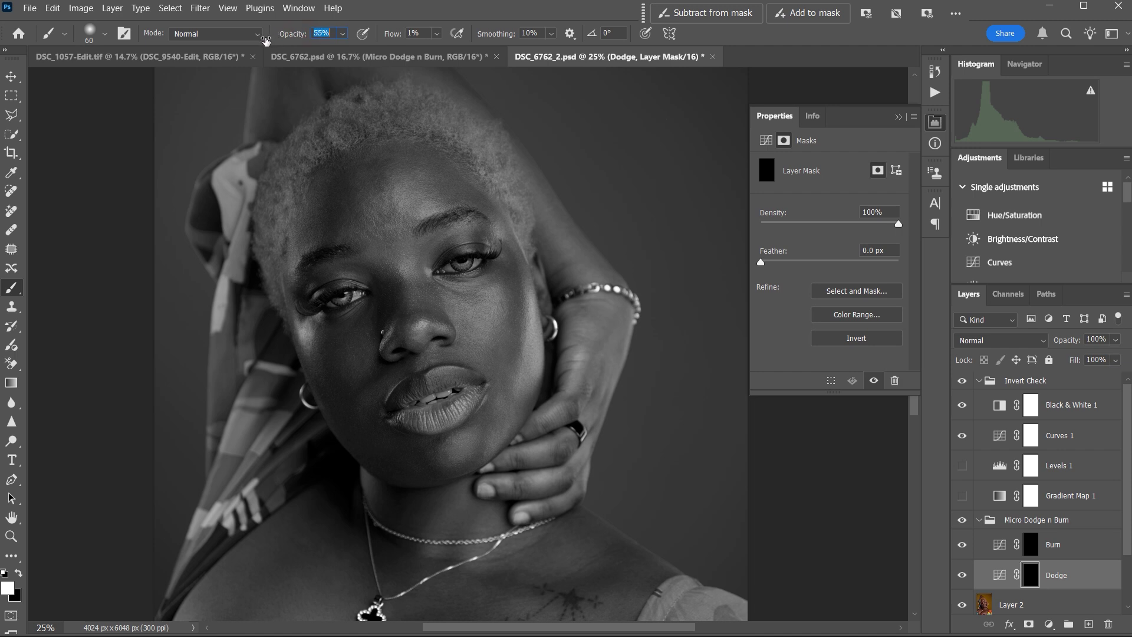
left_click_drag(262, 40, 260, 41)
key("bracketleft")
key("bracketleft")
key("bracketright")
key("bracketleft")
key("bracketleft")
key("bracketright")
key("bracketright")
key("bracketright")
key("bracketright")
key("bracketright")
key("bracketright")
key("bracketleft")
key("bracketleft")
key("bracketleft")
key("bracketleft")
key("bracketright")
key("bracketright")
key("bracketright")
key("bracketright")
key("bracketright")
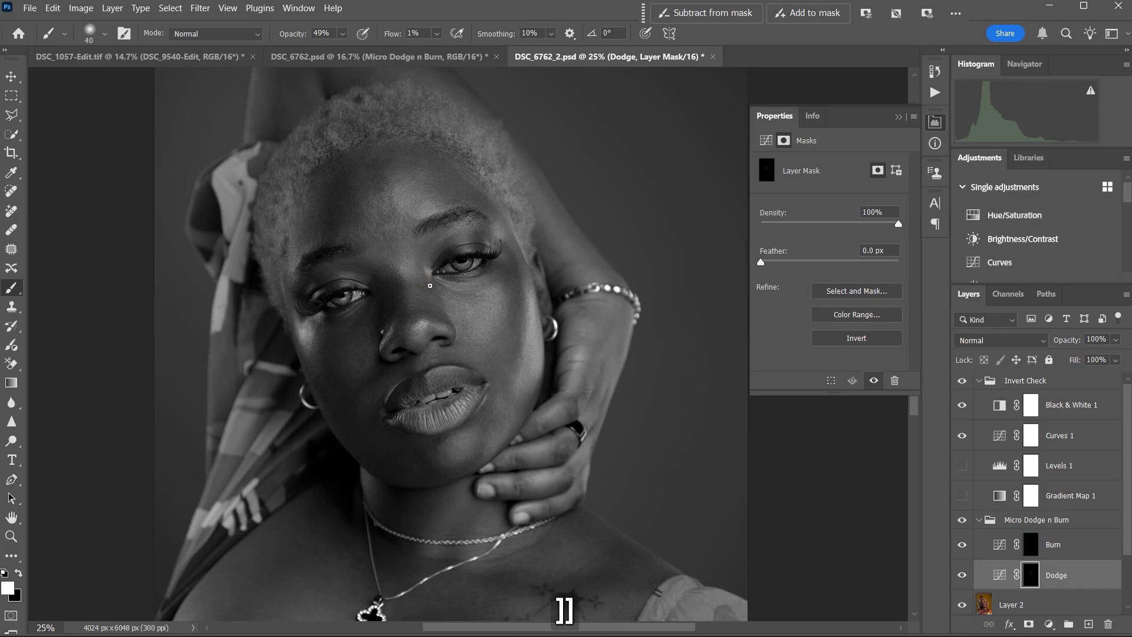
Brighten the skin below the eye nearer the bracelet on the Dodge mask, enlarging the brush to 70
key("bracketleft")
key("bracketleft")
key("bracketright")
key("bracketright")
key("bracketright")
key("bracketright")
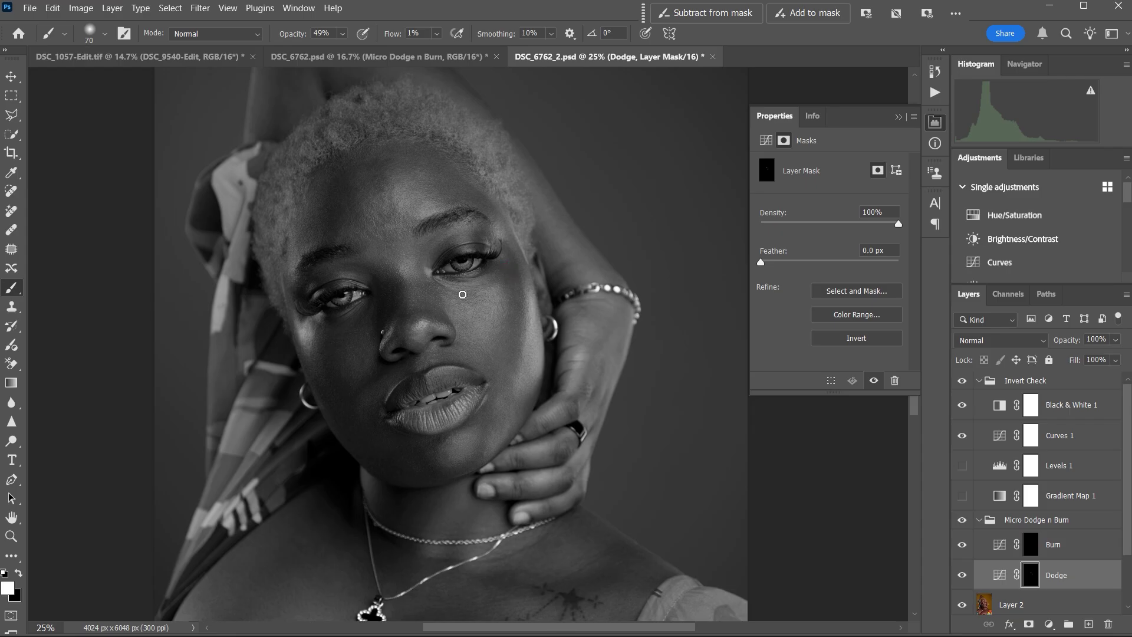
Compare the portrait with and without the Micro Dodge n Burn group, both in color and through the Invert Check group
left_click(962, 520)
left_click(962, 381)
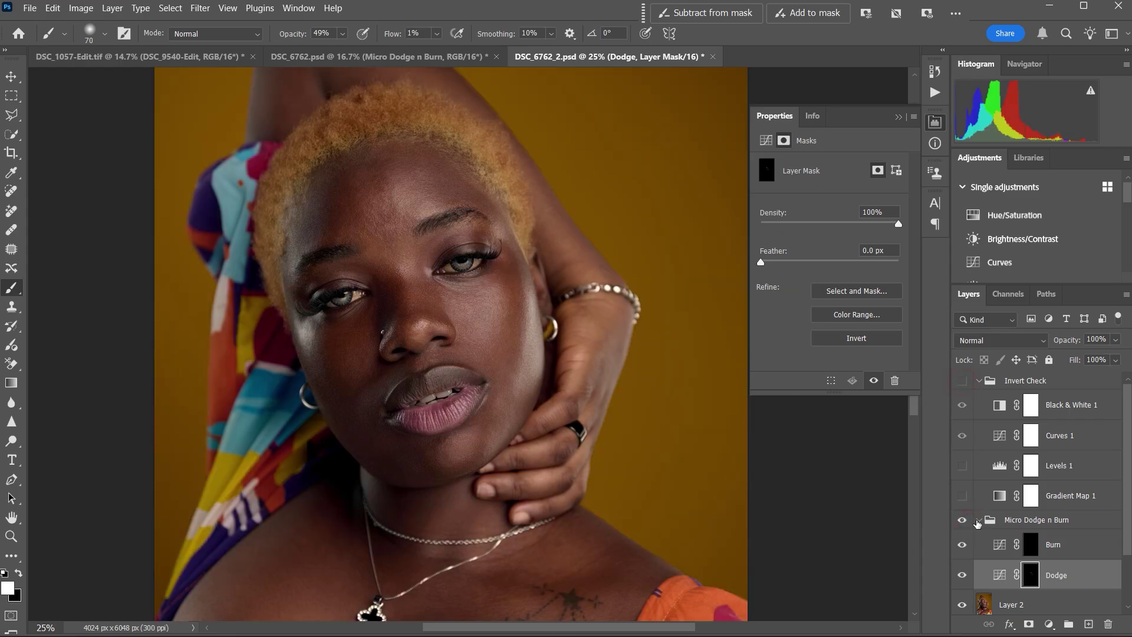
left_click(962, 520)
left_click(962, 521)
left_click(962, 521)
left_click(964, 520)
left_click(962, 382)
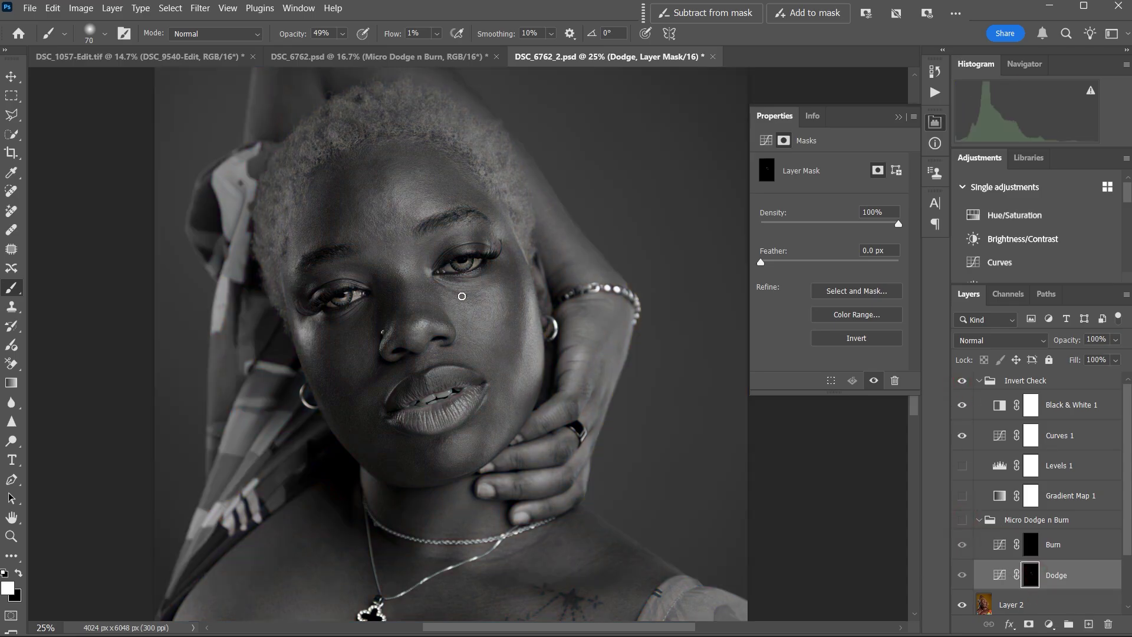
left_click(961, 521)
Paint white on the Dodge mask beside the nose bridge and over the cheek between the hoop earring and mouth
key("bracketleft")
key("bracketleft")
key("bracketleft")
left_click_drag(424, 289, 418, 289)
key("bracketright")
key("bracketright")
key("bracketright")
key("bracketright")
mouse_move(378, 372)
left_mouse_down()
mouse_move(356, 391)
mouse_move(382, 366)
mouse_move(366, 380)
mouse_move(340, 339)
mouse_move(329, 349)
mouse_move(341, 387)
left_mouse_up()
Brighten the under-eye area on the bracelet side of the face from the inner corner toward the cheek on the Dodge mask
key("bracketleft")
key("bracketleft")
key("bracketright")
key("bracketright")
key("bracketright")
key("bracketleft")
key("bracketright")
key("bracketright")
key("bracketright")
key("bracketright")
mouse_move(435, 281)
left_mouse_down()
mouse_move(444, 292)
mouse_move(518, 267)
mouse_move(515, 318)
mouse_move(476, 303)
mouse_move(488, 309)
left_mouse_up()
Adjust the brush size and brighten the upper nose bridge between the eyes on the Dodge mask
key("bracketleft")
key("bracketleft")
key("bracketleft")
key("bracketright")
key("bracketright")
key("bracketright")
key("bracketleft")
key("bracketleft")
key("bracketleft")
key("bracketleft")
left_click(396, 276)
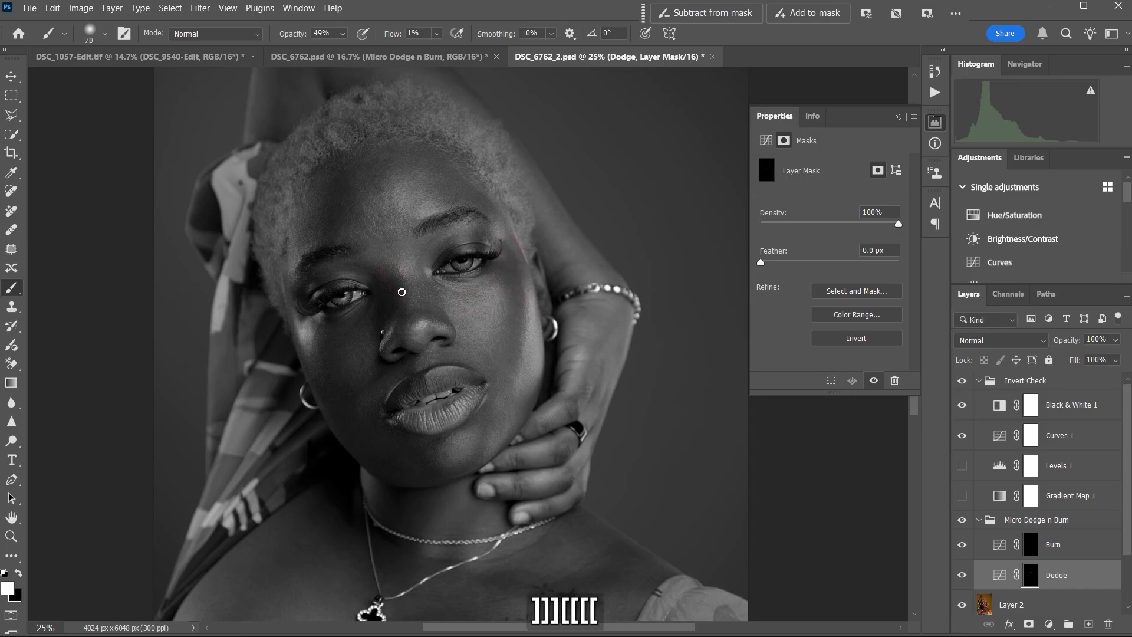
Paint white on the Dodge mask across the forehead and above the eyebrow, enlarging the brush to 100
key("bracketleft")
mouse_move(352, 172)
left_mouse_down()
mouse_move(331, 209)
mouse_move(336, 227)
mouse_move(340, 178)
mouse_move(362, 200)
mouse_move(387, 177)
mouse_move(422, 198)
left_mouse_up()
key("bracketright")
key("bracketright")
key("bracketright")
key("bracketright")
left_click(336, 219)
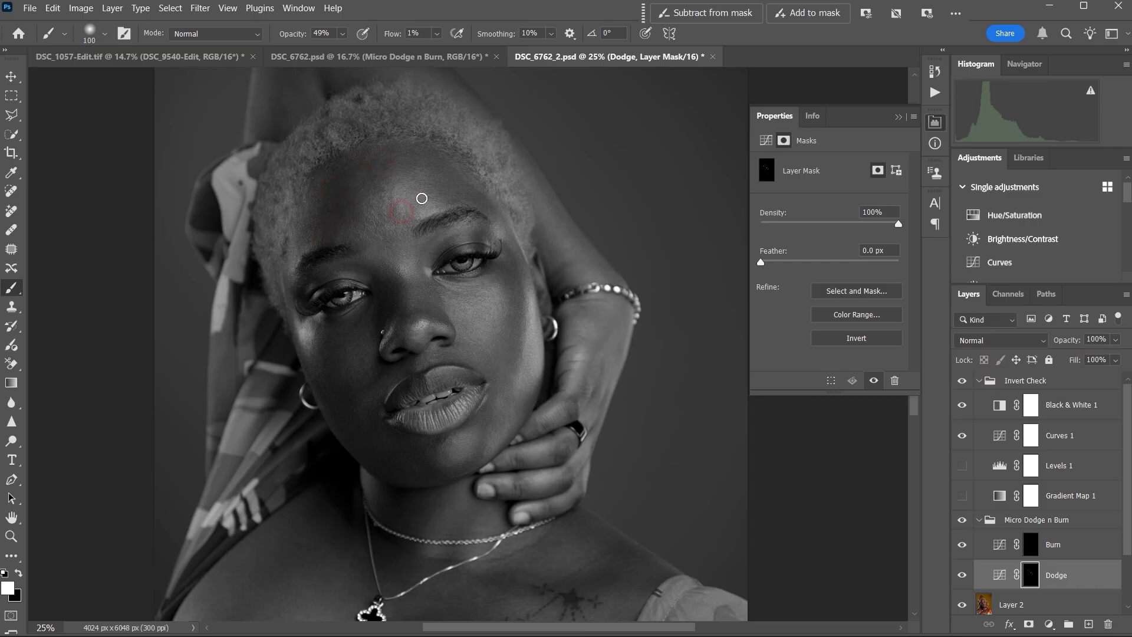
Compare the whole portrait with and without the Micro Dodge n Burn group
key("ctrl+minus")
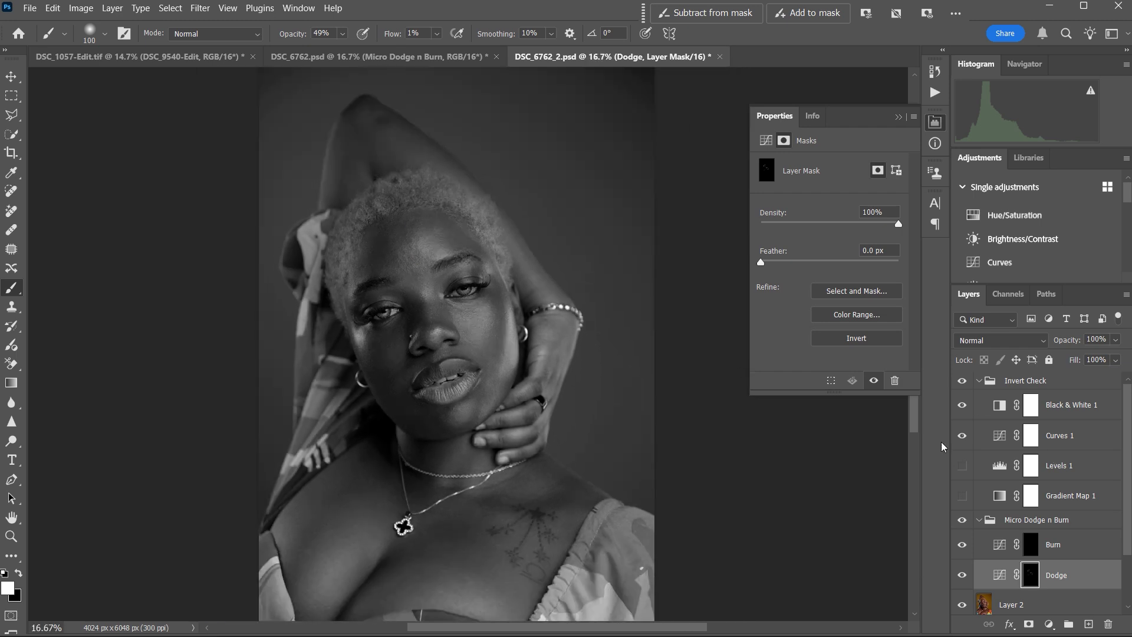
left_click(965, 522)
left_click(965, 522)
left_click(965, 521)
left_click(965, 522)
Brighten the remaining dark patches on the forehead on the Dodge mask with brush sizes of about 60 to 80
key("bracketleft")
key("bracketleft")
key("bracketleft")
key("bracketleft")
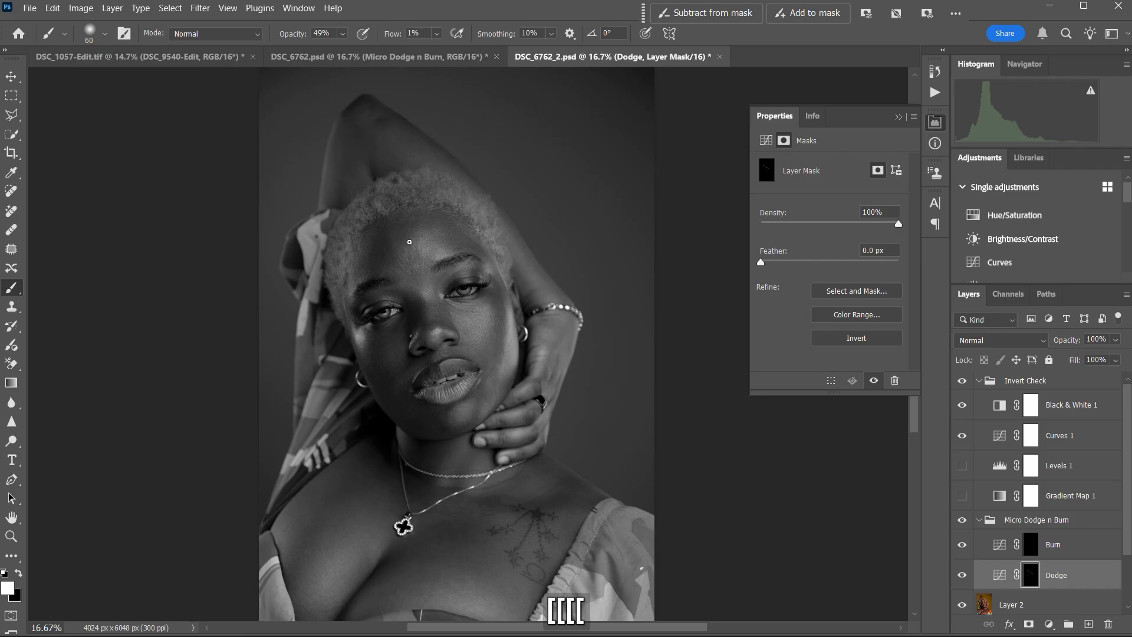
key("bracketright")
key("bracketright")
key("bracketright")
key("bracketright")
key("bracketleft")
key("bracketleft")
key("bracketleft")
key("bracketright")
key("bracketright")
key("bracketright")
key("bracketright")
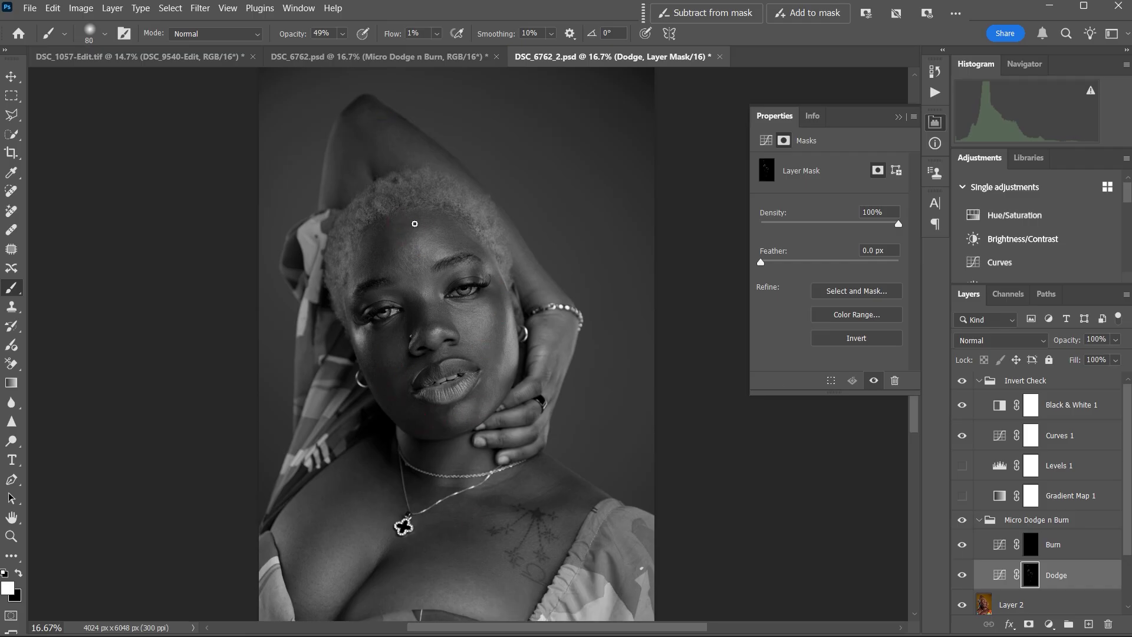
Switch to the Burn layer's mask and darken bright spots on the forehead with a brush of size 40
key("alt+bracketright")
key("ctrl+plus")
key("bracketleft")
key("bracketleft")
key("bracketleft")
key("bracketleft")
key("bracketleft")
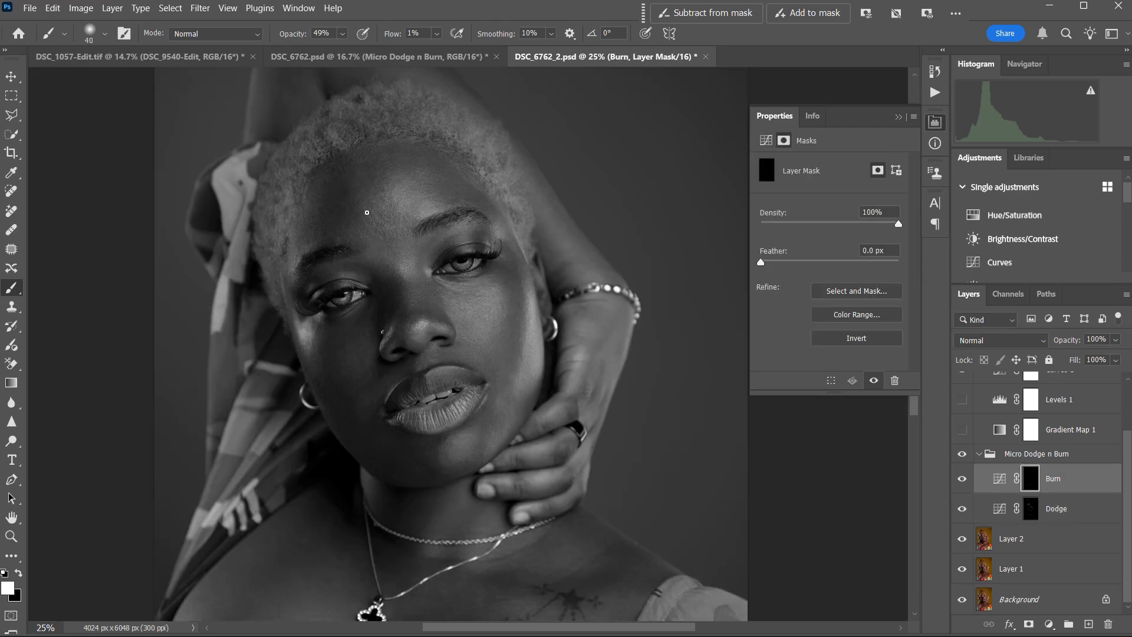
Even out the central forehead by alternating small strokes on the Dodge and Burn masks
key("alt+bracketleft")
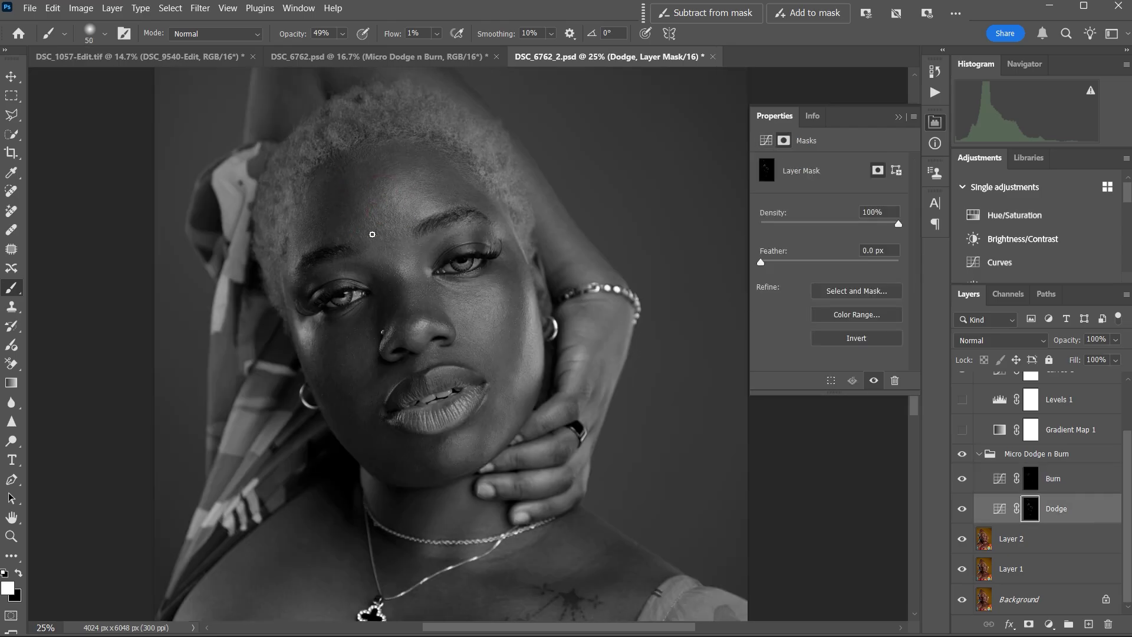
key("alt+bracketright")
key("bracketleft")
left_click(368, 208)
key("alt+bracketleft")
key("alt+bracketright")
key("bracketleft")
key("bracketright")
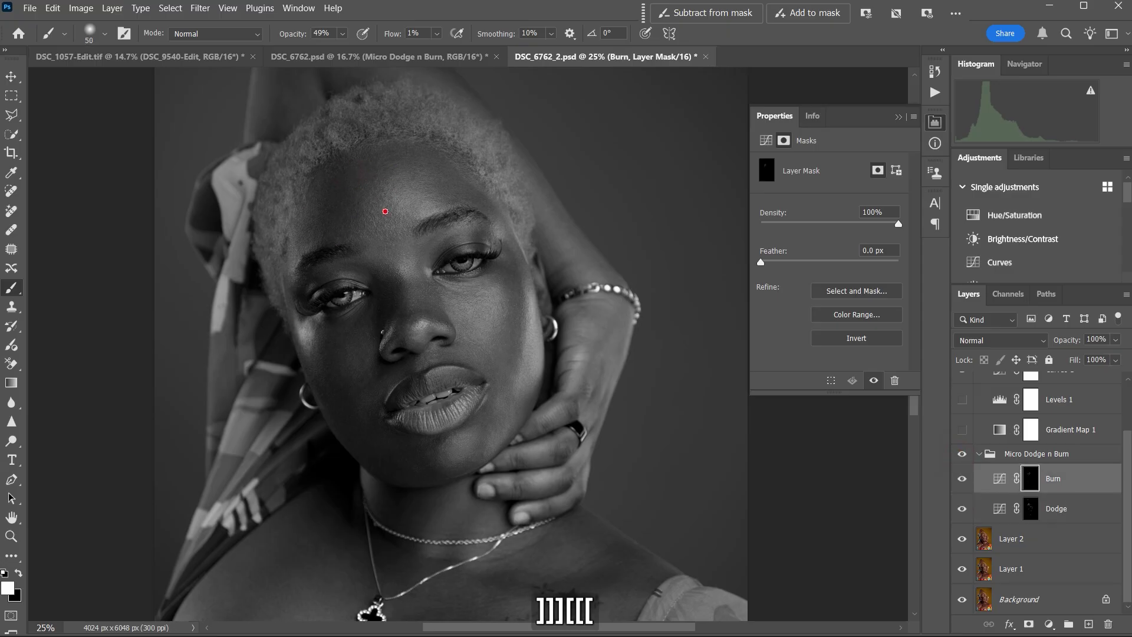
Brighten the tip of the nose on the Dodge mask with a brush of size 45
key("alt+bracketleft")
key("bracketleft")
key("bracketleft")
left_click(432, 329)
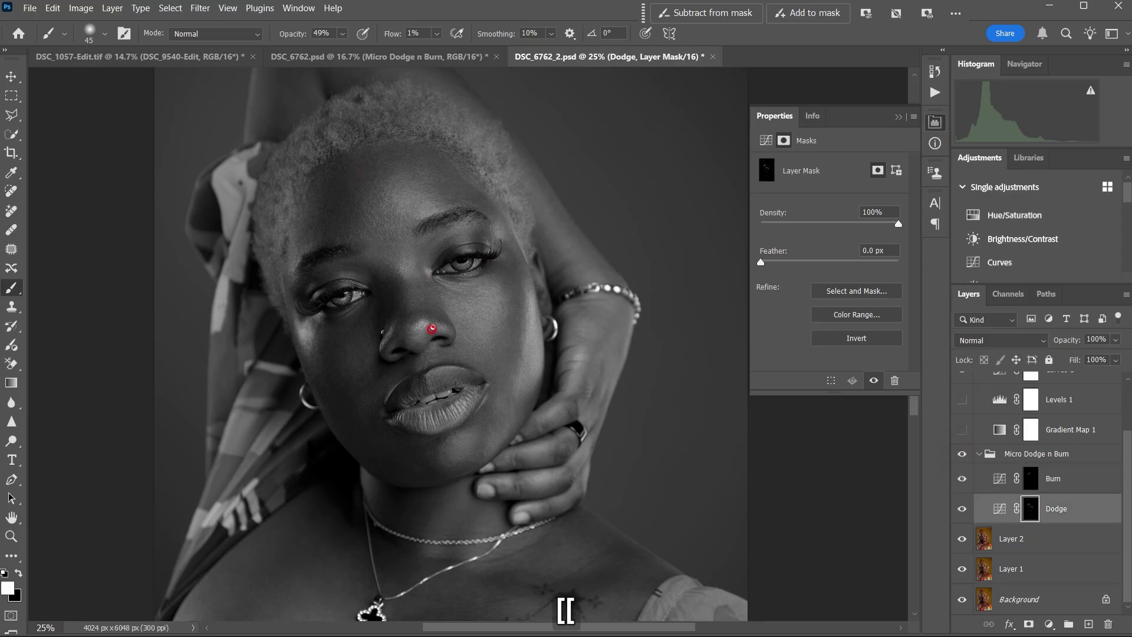
Darken the cheek beside the corner of the mouth on the Burn mask with a brush of size 80
key("bracketright")
key("bracketright")
key("bracketright")
key("alt+bracketright")
key("alt+bracketright")
key("alt+bracketleft")
key("bracketright")
key("bracketright")
left_click(365, 403)
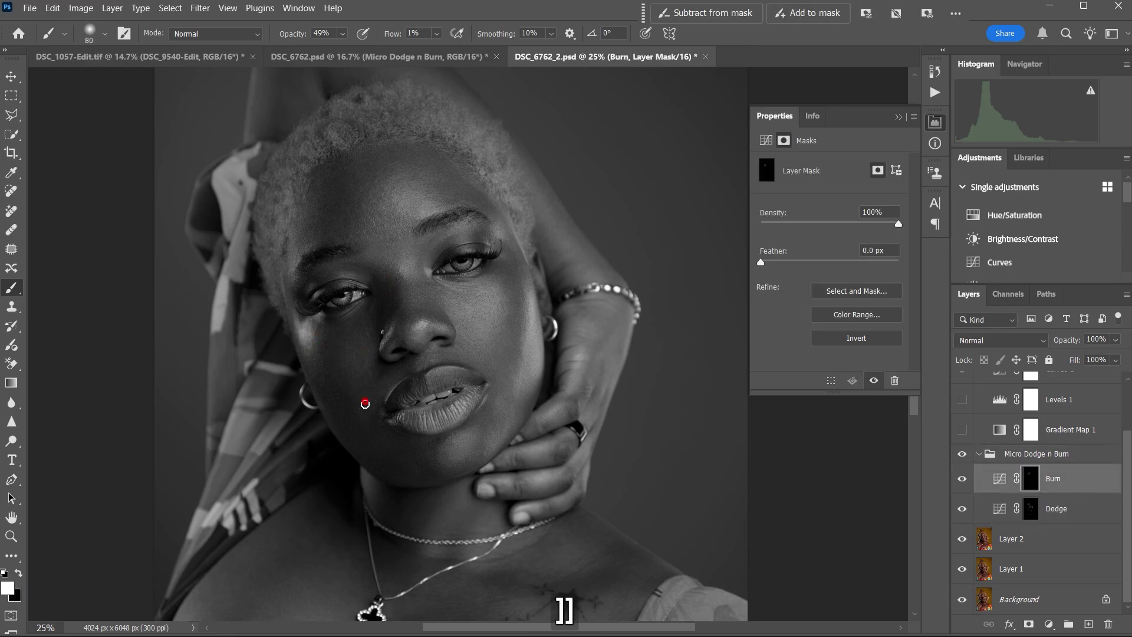
Darken the nose bridge between the eyes on the Burn mask with a brush of size 45
key("bracketleft")
key("bracketleft")
key("bracketleft")
key("bracketleft")
left_click(403, 294)
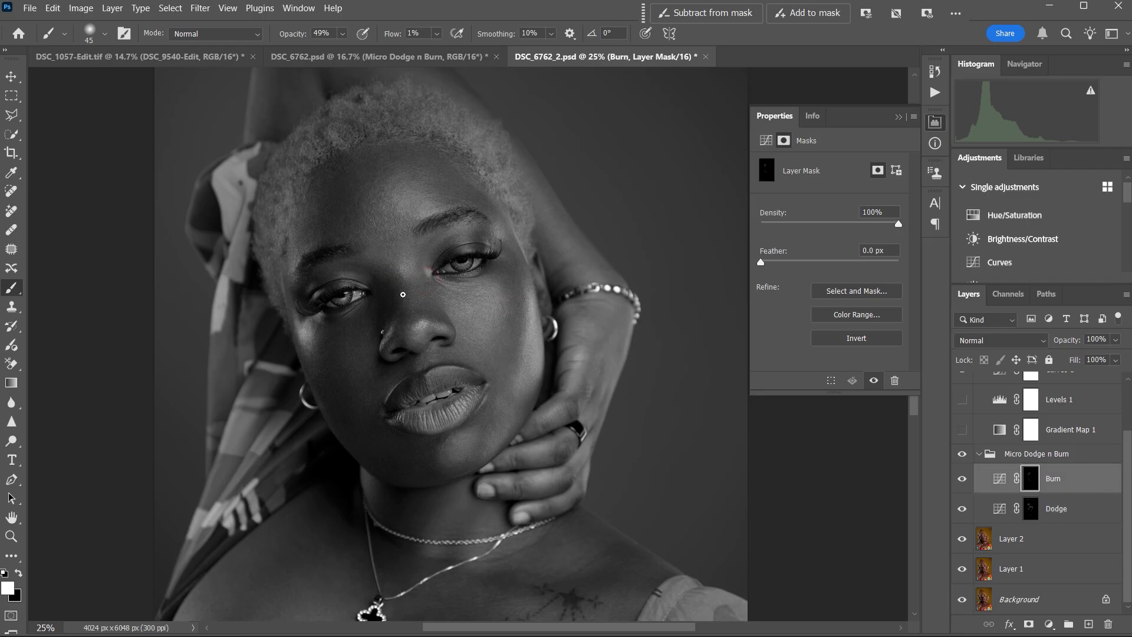
Even out the cheek beside the mouth on the Dodge and Burn masks with small brushes, and compare the Micro Dodge n Burn group off and on
key("alt+bracketleft")
key("bracketright")
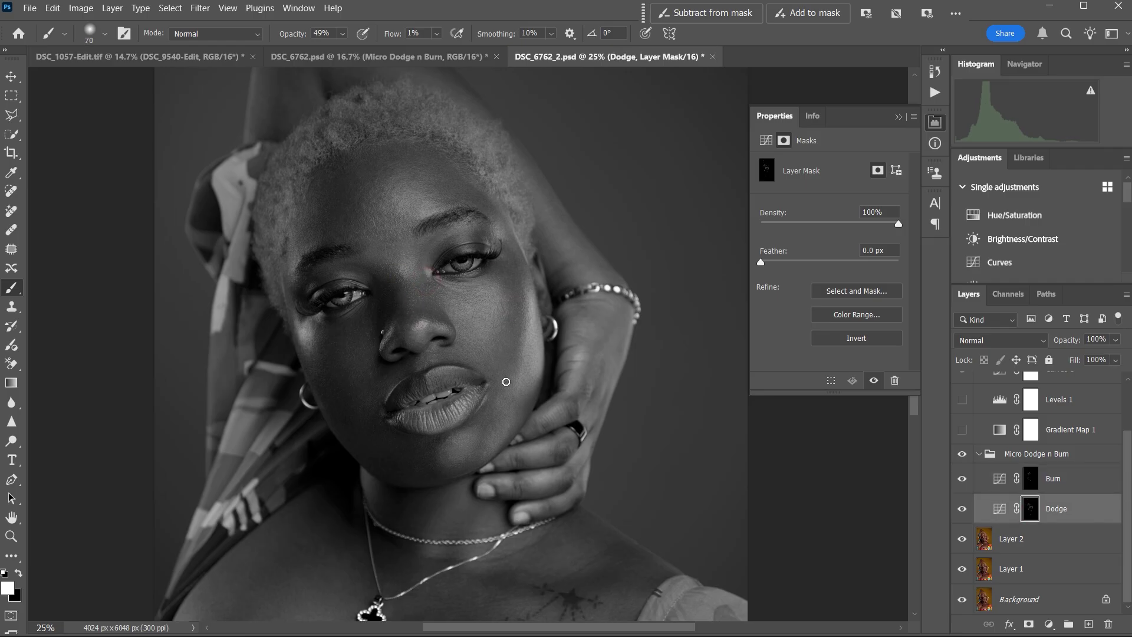
key("alt+bracketright")
key("bracketright")
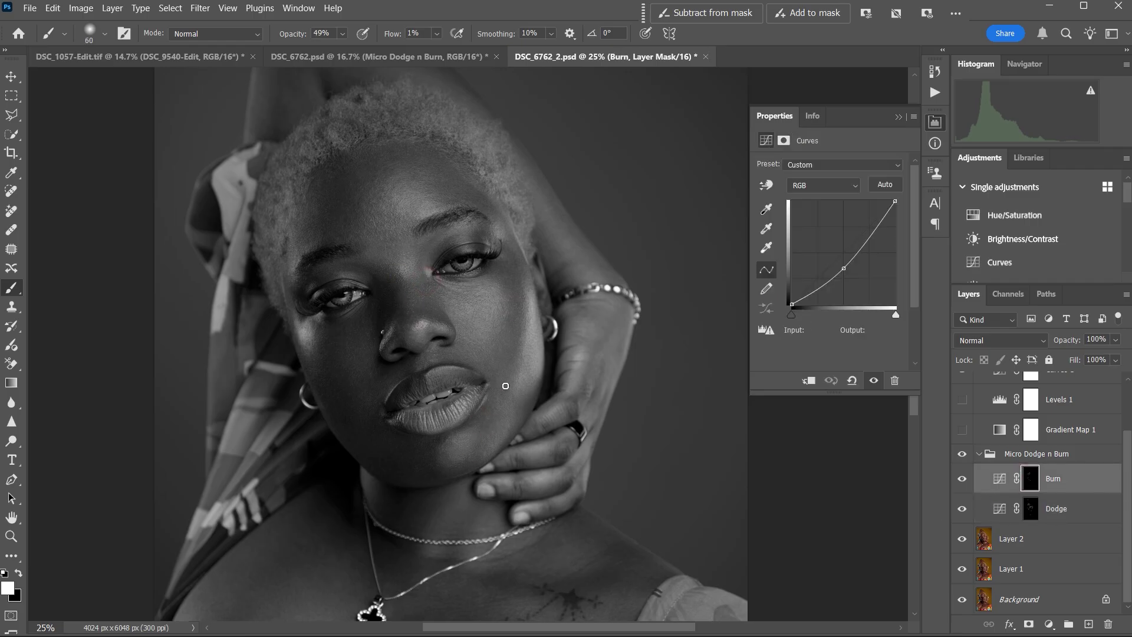
left_click(962, 455)
left_click(962, 456)
left_click(962, 455)
left_click(962, 455)
Brighten the chin below the lower lip on the Dodge mask with a brush of size 100
left_click(1030, 504)
key("bracketright")
key("bracketright")
key("bracketright")
key("bracketright")
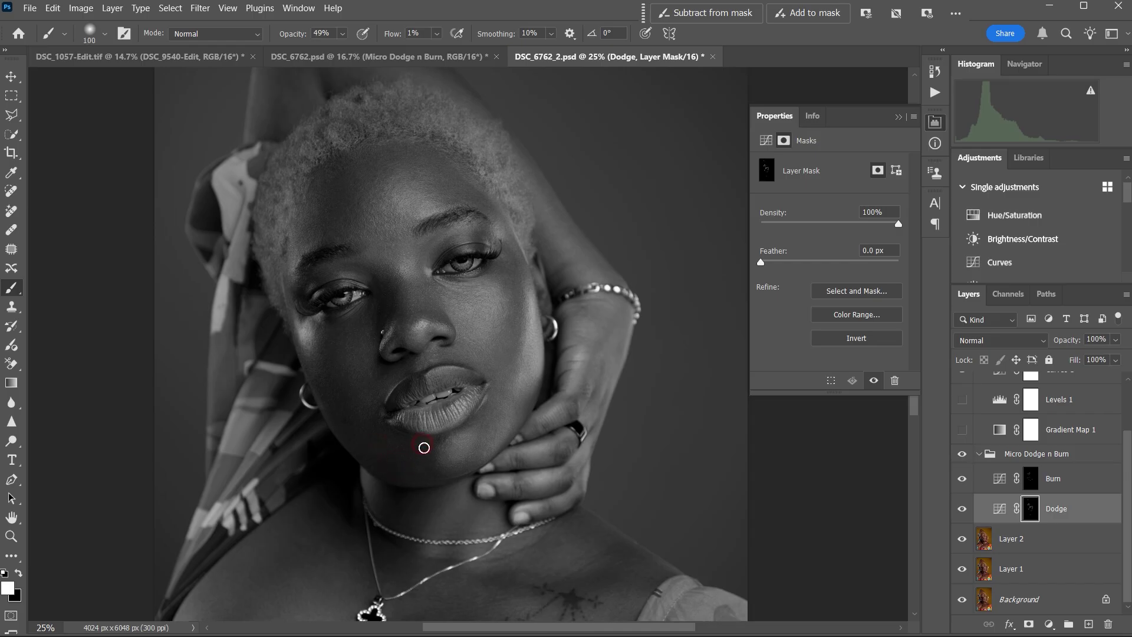
key("bracketleft")
key("bracketleft")
key("bracketleft")
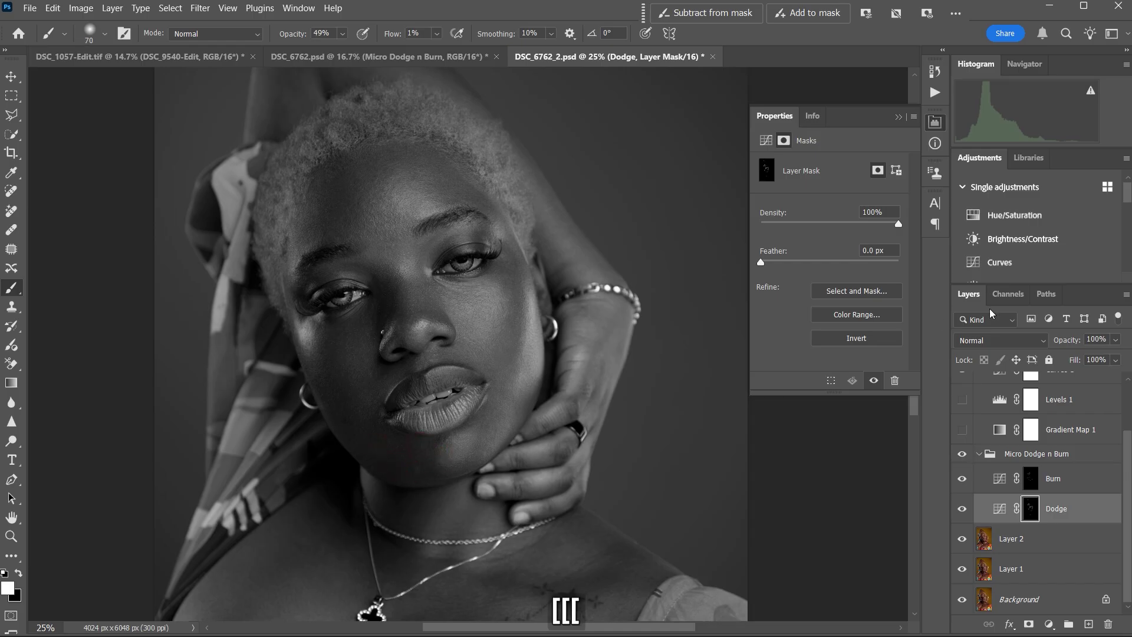
Hide the Invert Check group and compare the portrait in colour with the Micro Dodge n Burn group off and on
scroll(1038, 501, "up", 3)
left_click(962, 380)
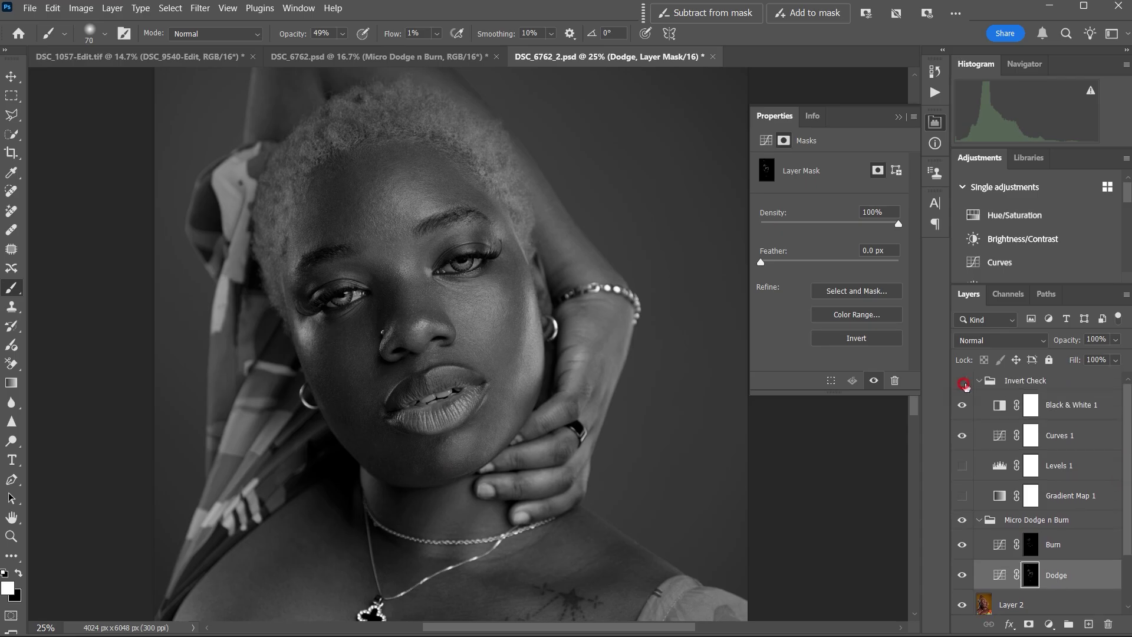
left_click_drag(1130, 475, 1129, 505)
left_click(963, 480)
left_click(962, 481)
left_click(961, 480)
Darken the bright spot at the lower chin on the Burn mask and touch up the upper forehead on the Dodge mask, using brush size 60
left_click(1033, 510)
left_click(1032, 535)
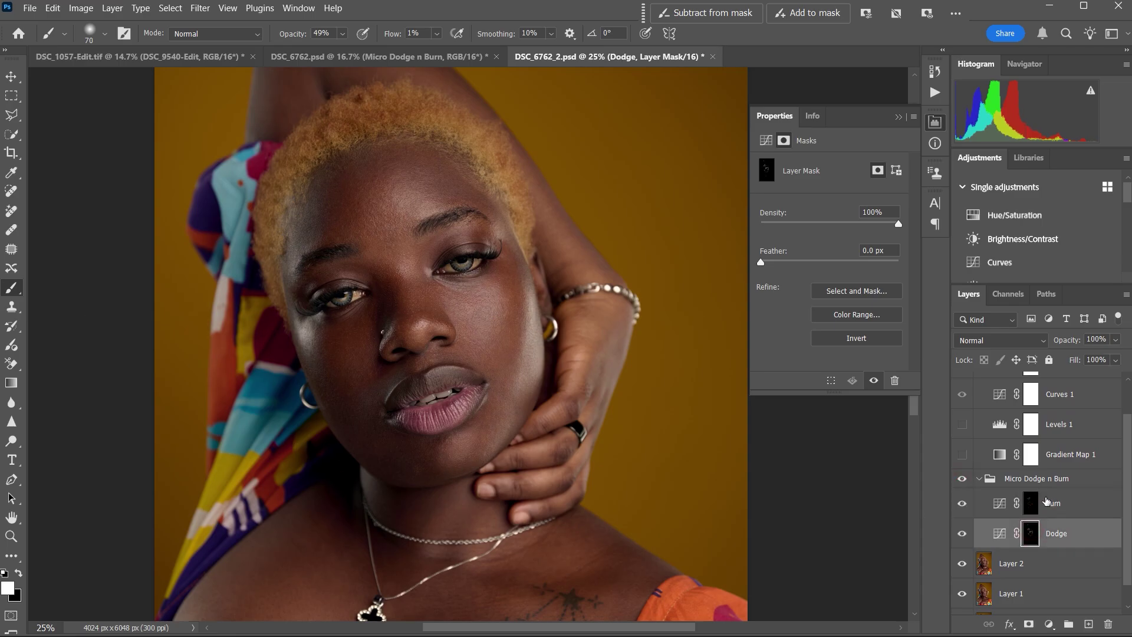
left_click(1047, 502)
key("bracketleft")
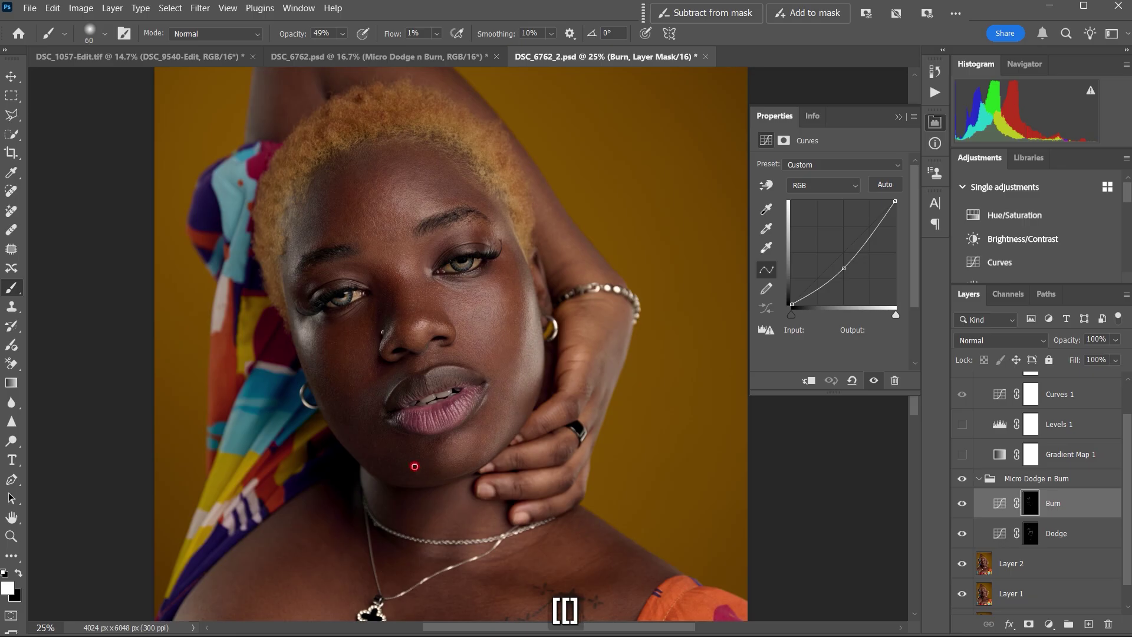
key("alt+bracketleft")
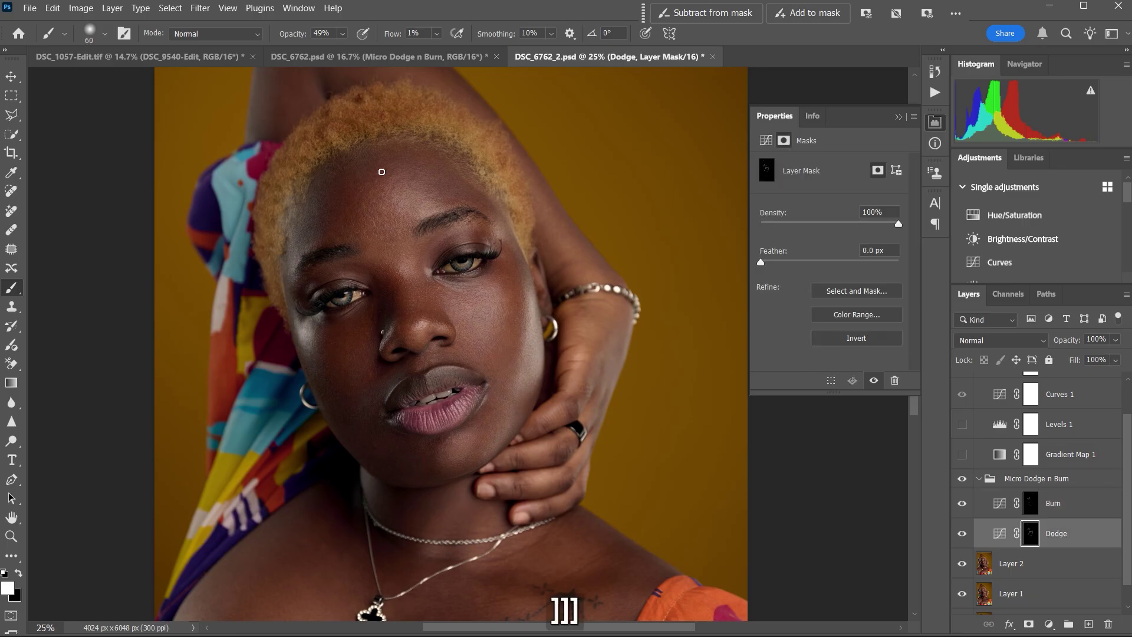
key("alt+bracketright")
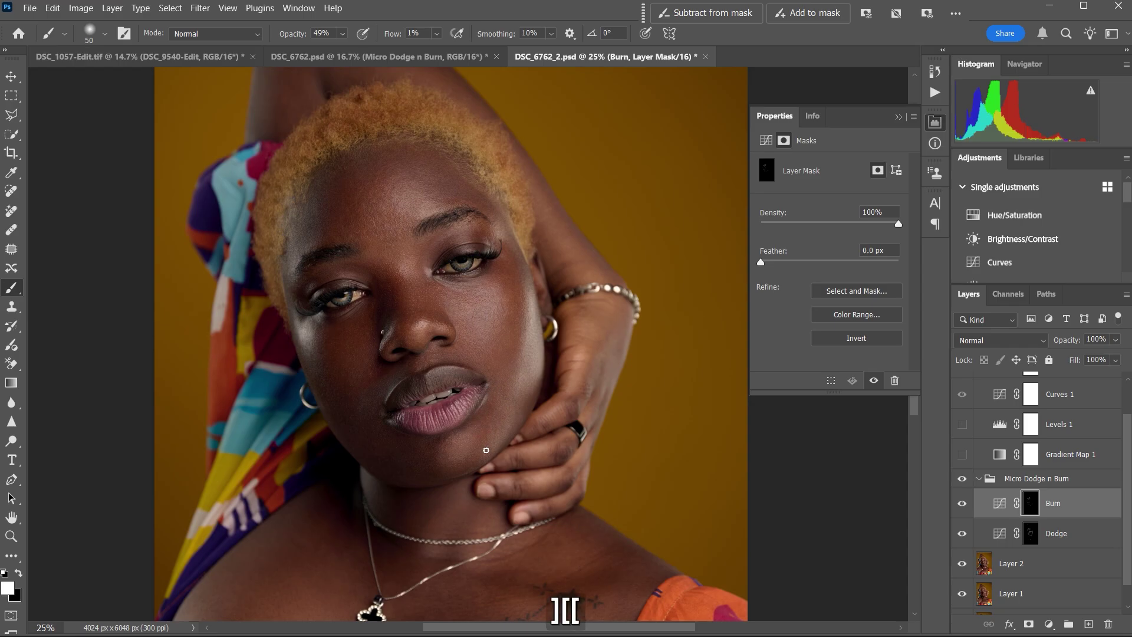
Even out the chin and the forehead by alternating small strokes on the Burn and Dodge masks
key("alt+bracketleft")
key("alt+bracketleft")
key("alt+bracketright")
left_click_drag(406, 463, 411, 467)
key("bracketright")
mouse_move(387, 168)
left_mouse_down()
mouse_move(367, 212)
mouse_move(311, 219)
left_mouse_up()
key("bracketleft")
key("bracketleft")
key("alt+bracketright")
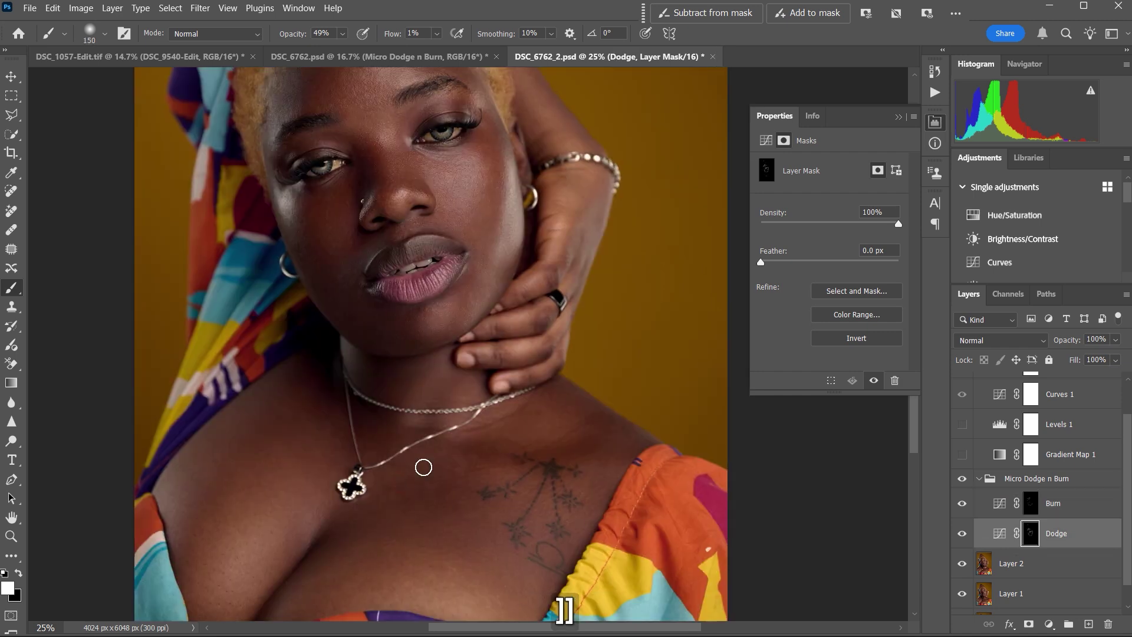
Brighten patches on the upper chest, cheek and forehead on the Dodge mask, varying the brush size between 80 and 150
left_click(577, 404)
key("ctrl+minus")
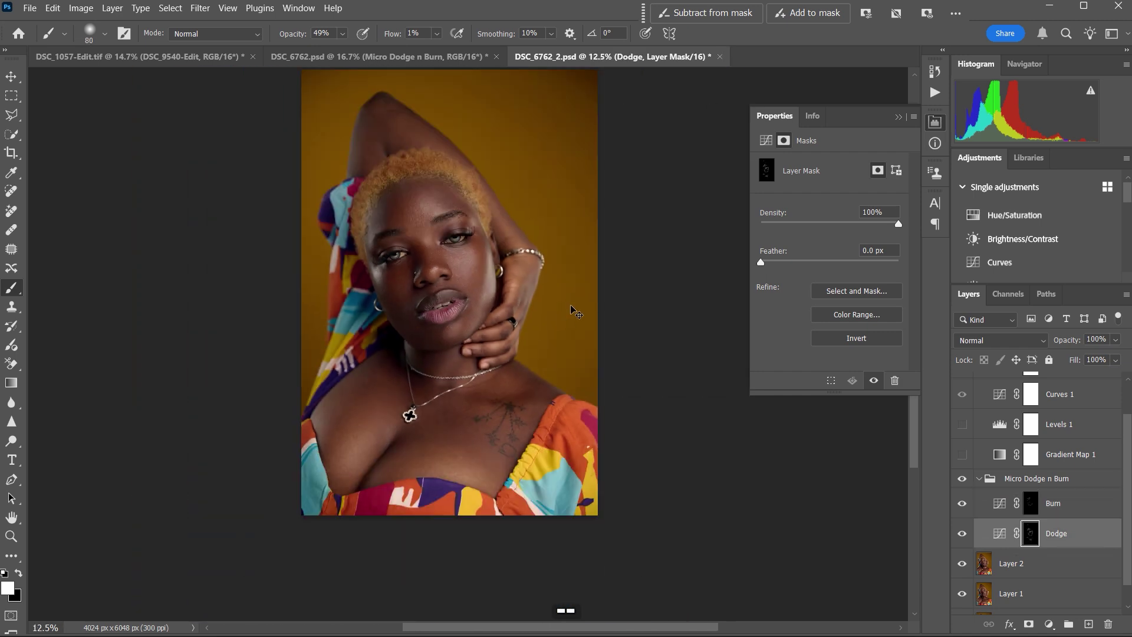
key("bracketleft")
key("bracketright")
key("bracketright")
key("bracketleft")
key("bracketleft")
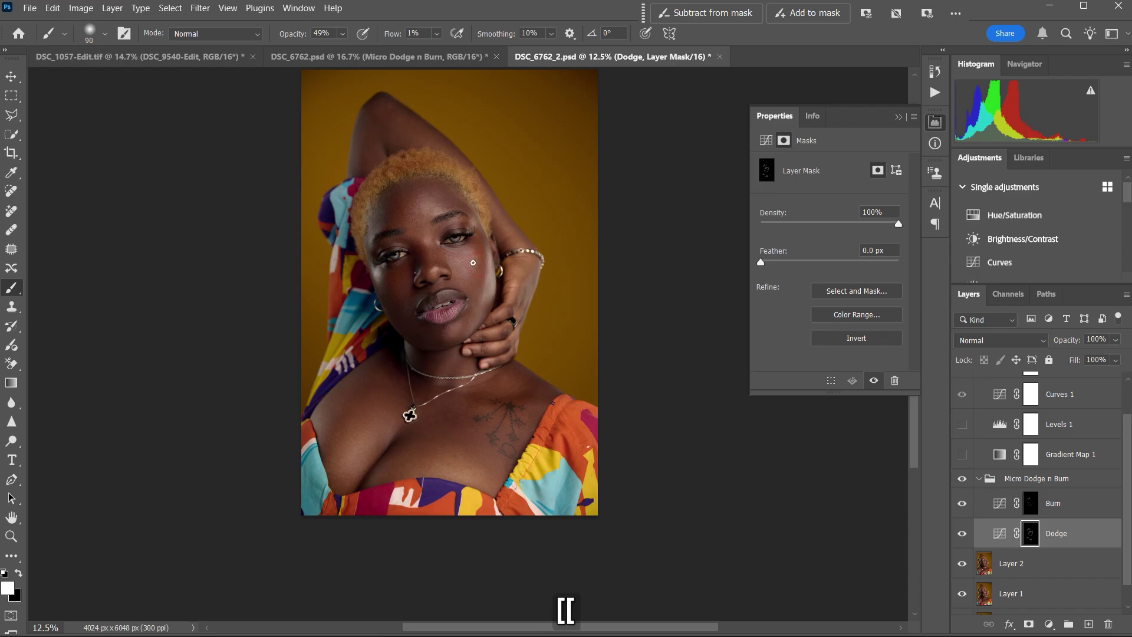
key("bracketright")
key("bracketleft")
key("bracketleft")
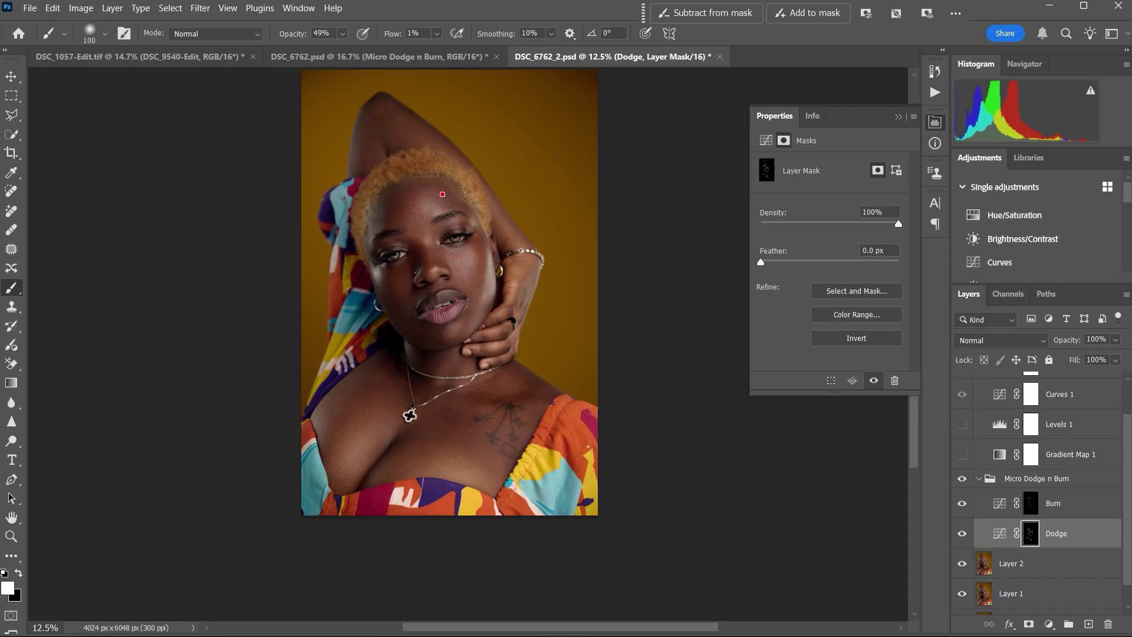
key("bracketleft")
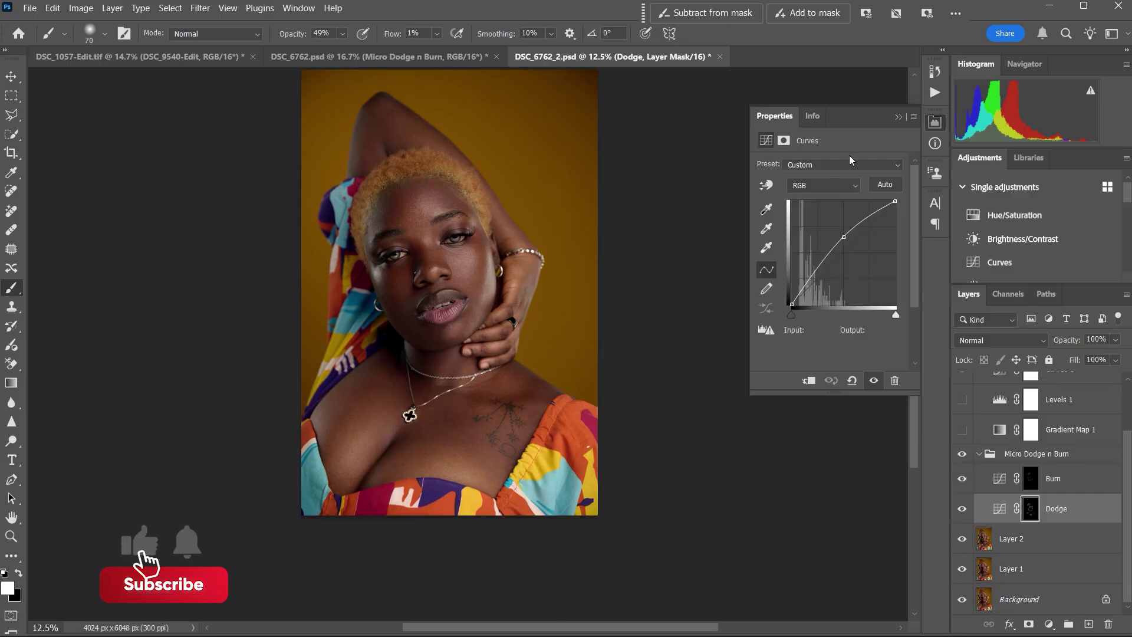
Clear the mask properties out of the way and compare the whole portrait with the Micro Dodge n Burn group off and on
key("space")
left_click_drag(555, 342, 564, 389)
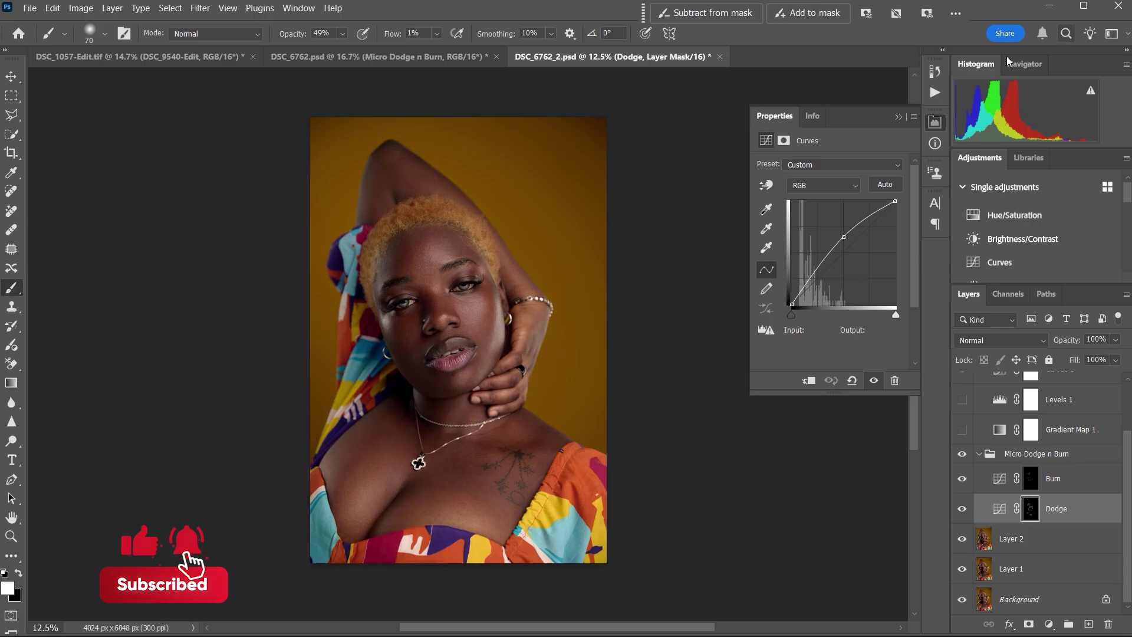
left_click(898, 116)
left_click(962, 457)
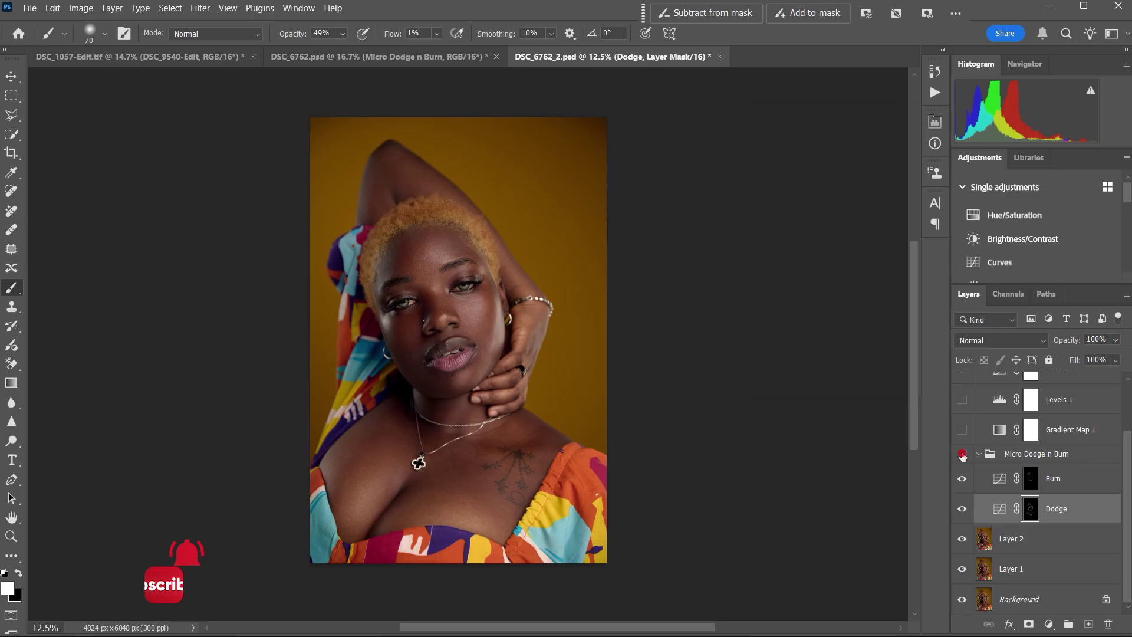
left_click(962, 457)
left_click(962, 458)
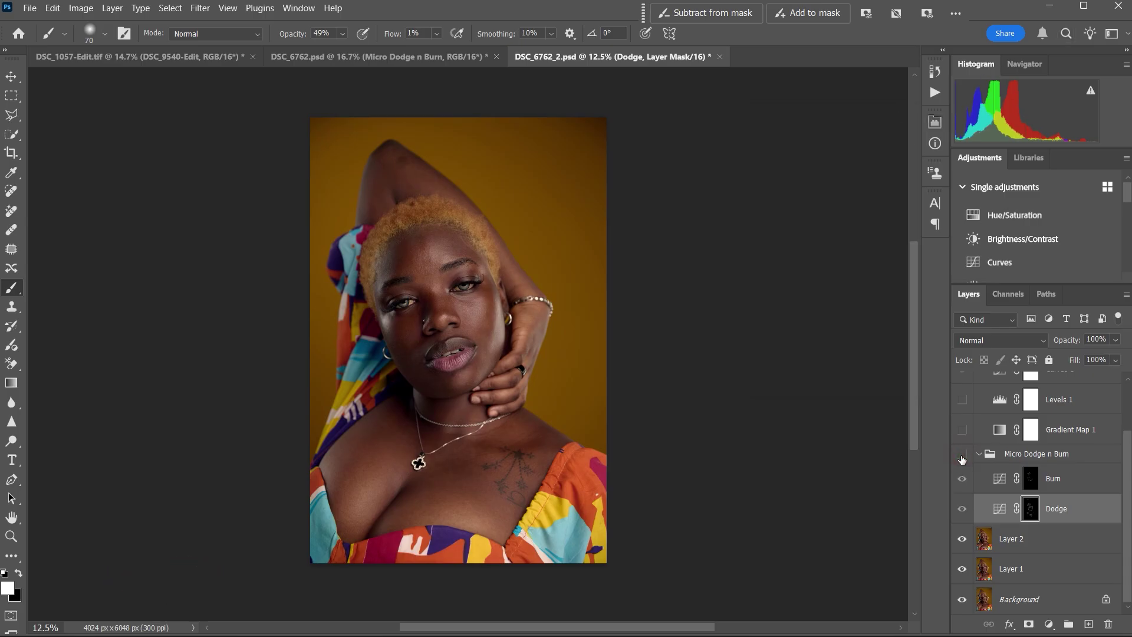
left_click(962, 457)
Delete the Invert Check group from the layer stack
left_click_drag(1128, 488, 1120, 423)
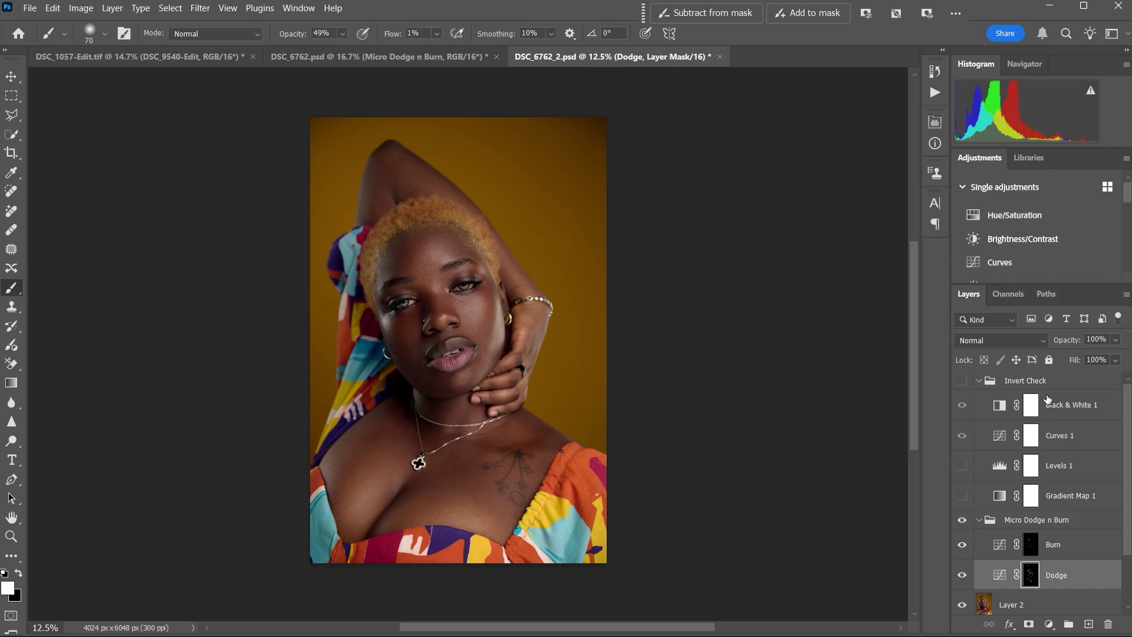
left_click(1047, 385)
key("BackSpace")
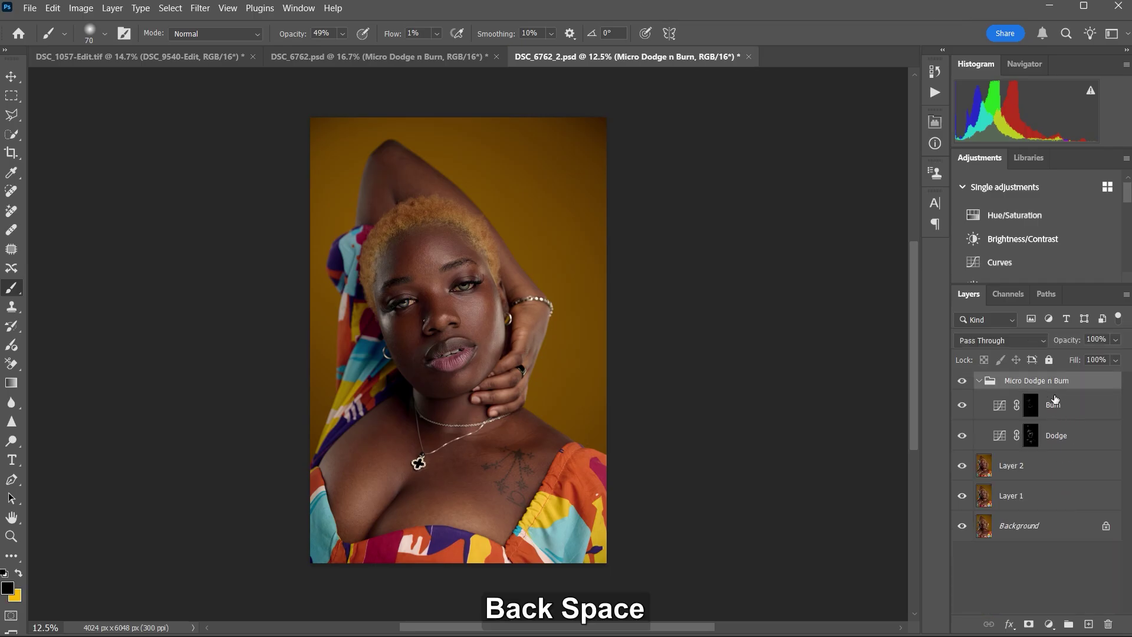
Show the recorded actions and stamp all visible layers into a new layer above the Micro Dodge n Burn group
left_click(935, 92)
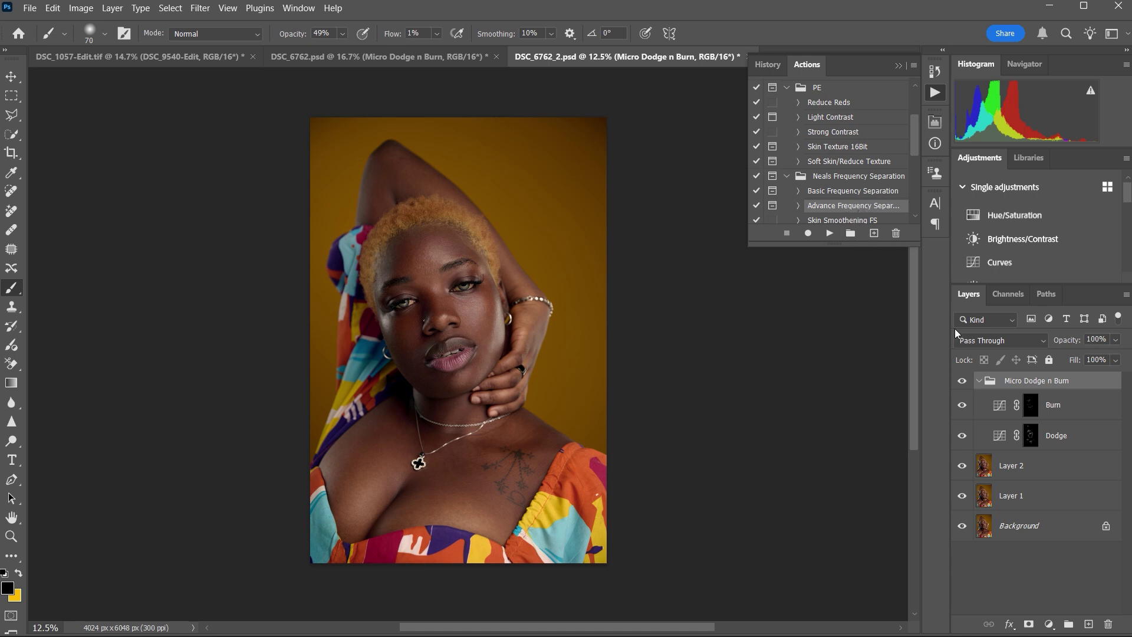
key("ctrl")
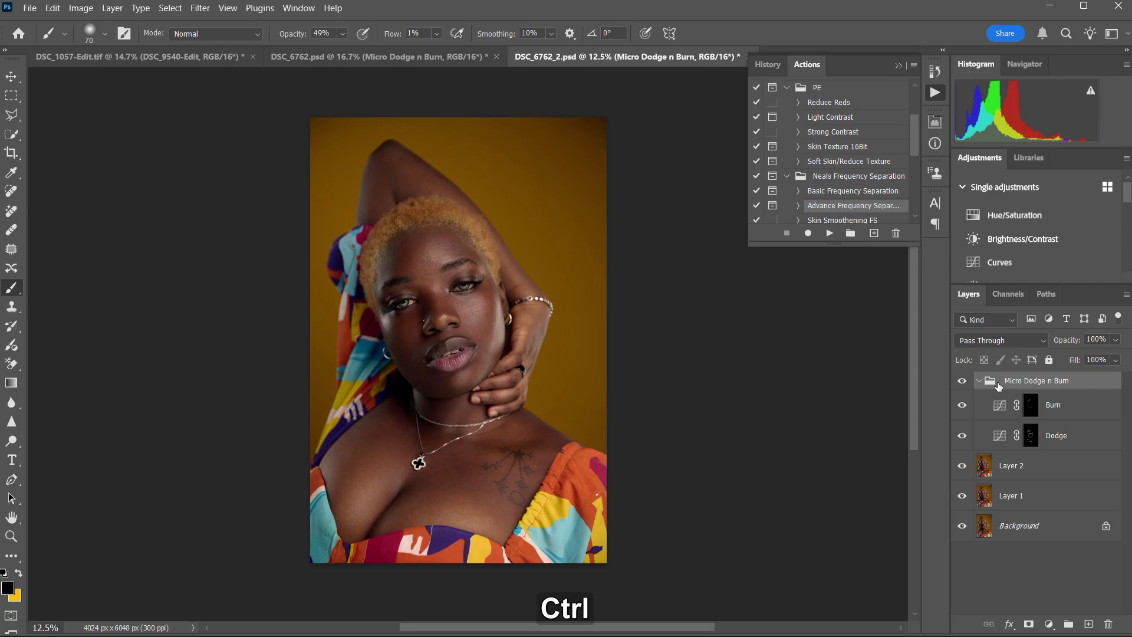
key("ctrl+shift+alt+e")
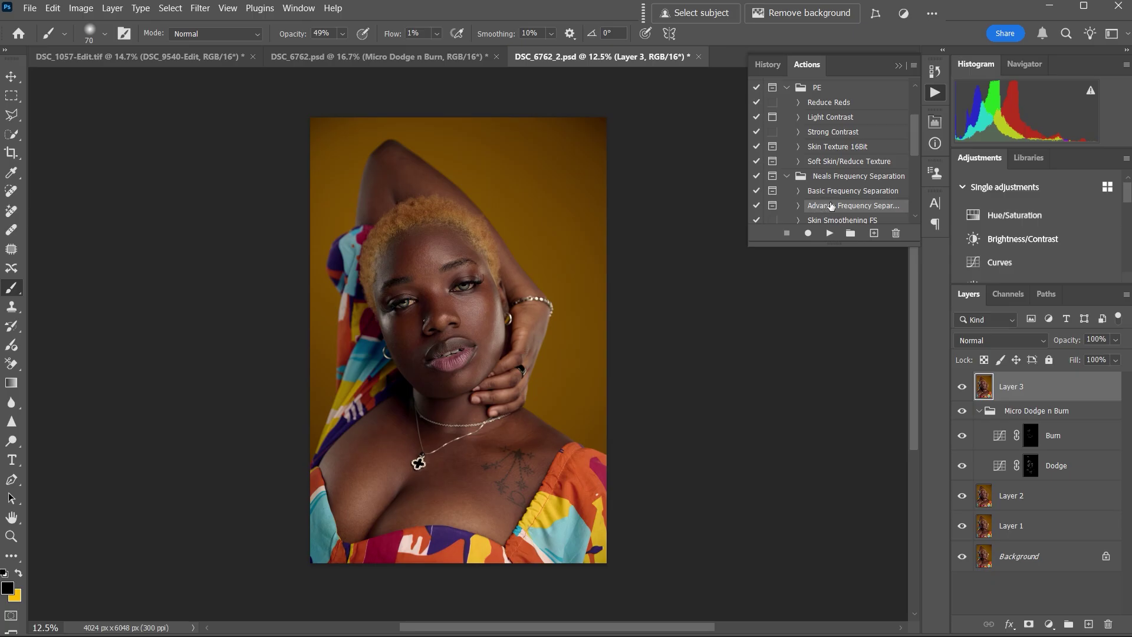
Run the Advance Frequency Separation action on the stamped layer and apply a reduced Gaussian Blur radius to the Low FS Layer
left_click(830, 234)
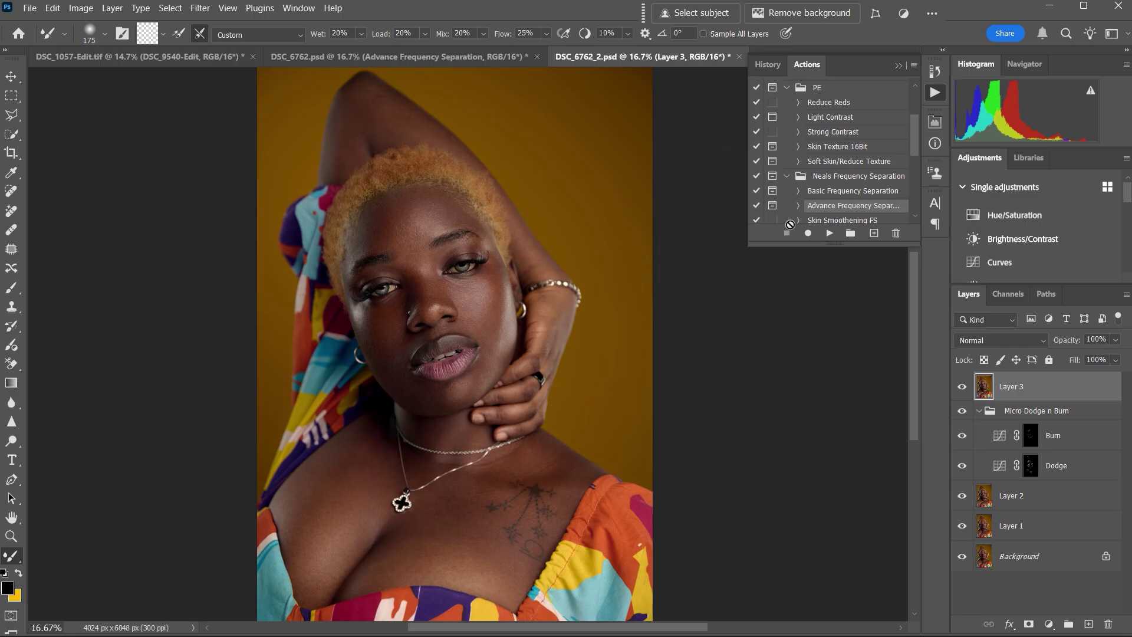
left_click(829, 235)
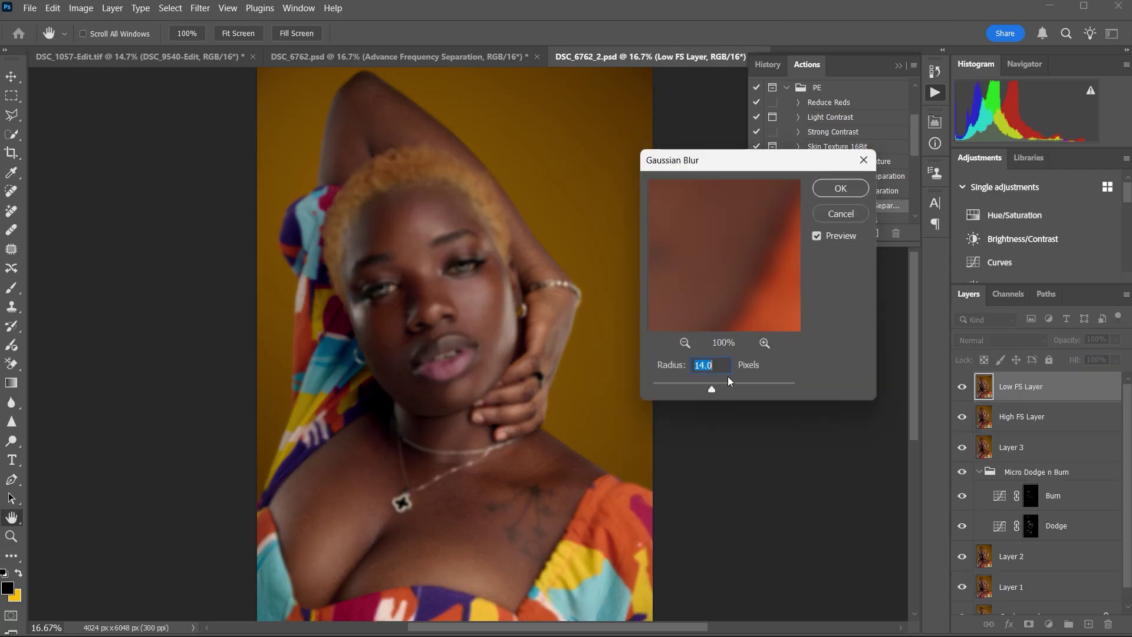
left_click_drag(713, 389, 710, 387)
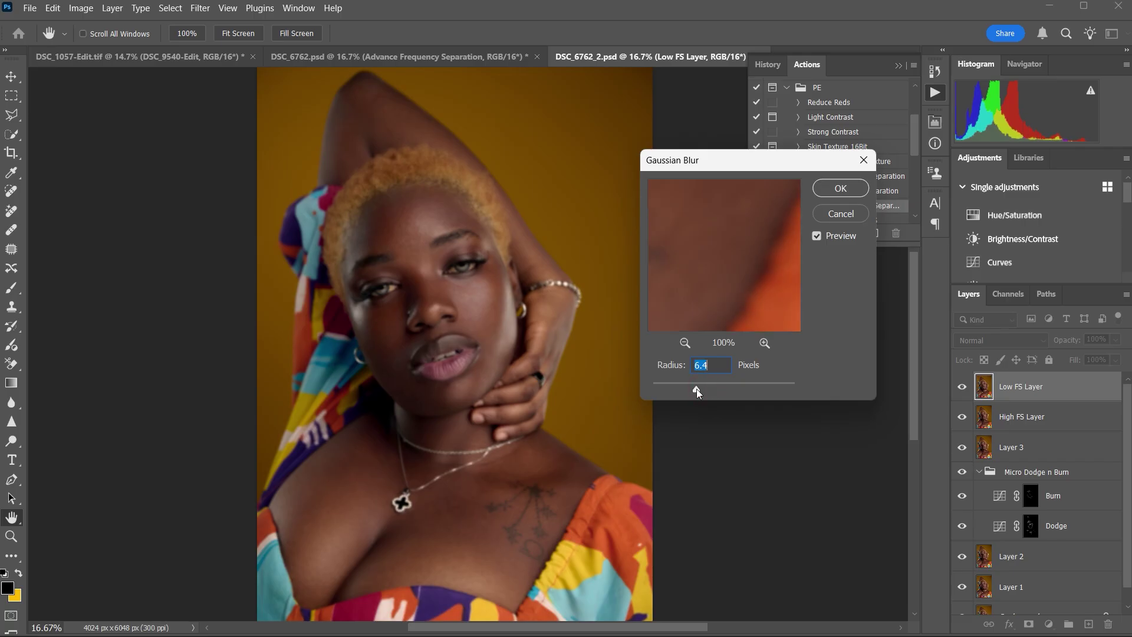
left_click_drag(700, 389, 702, 388)
left_click(840, 189)
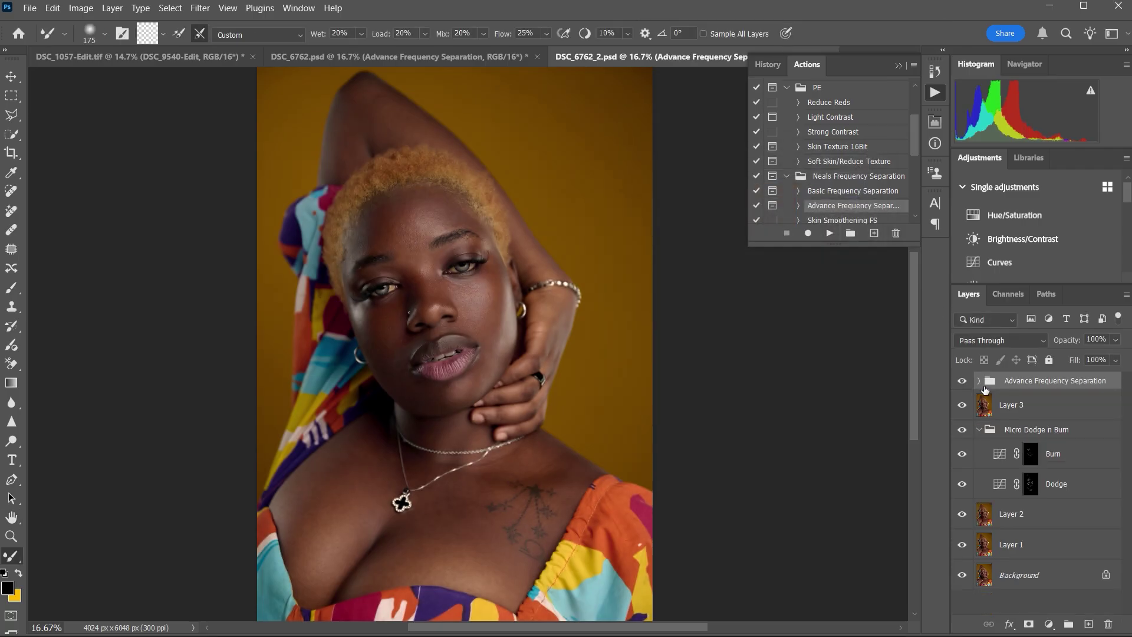
Select the Low FS Layer copy in the Advance Frequency Separation group and clean the Mixer Brush
left_click(1008, 472)
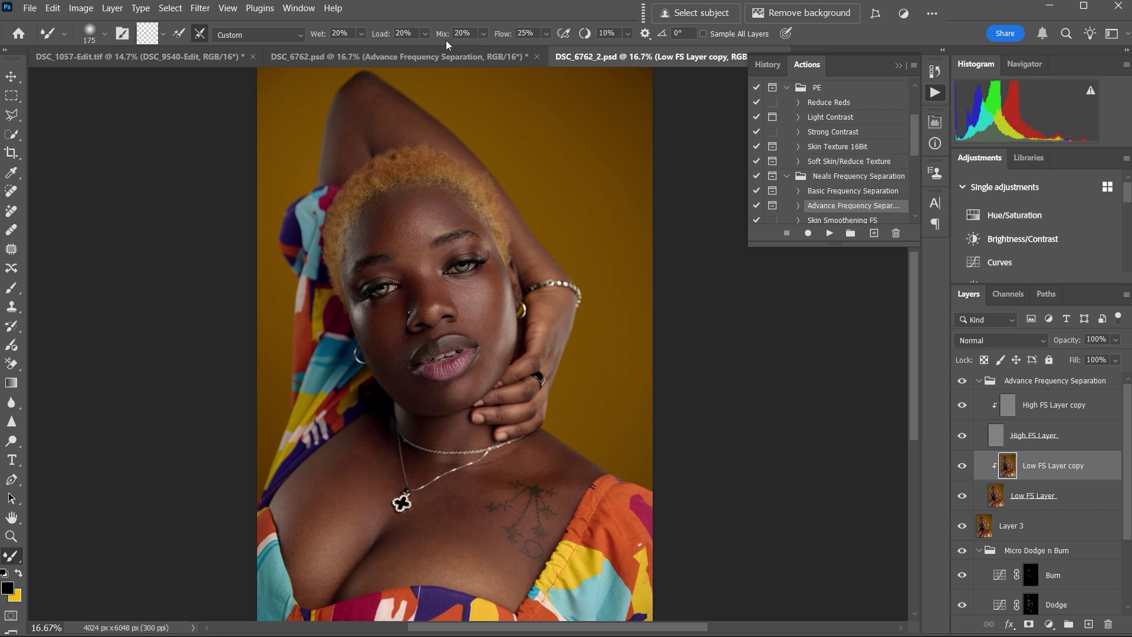
left_click(163, 33)
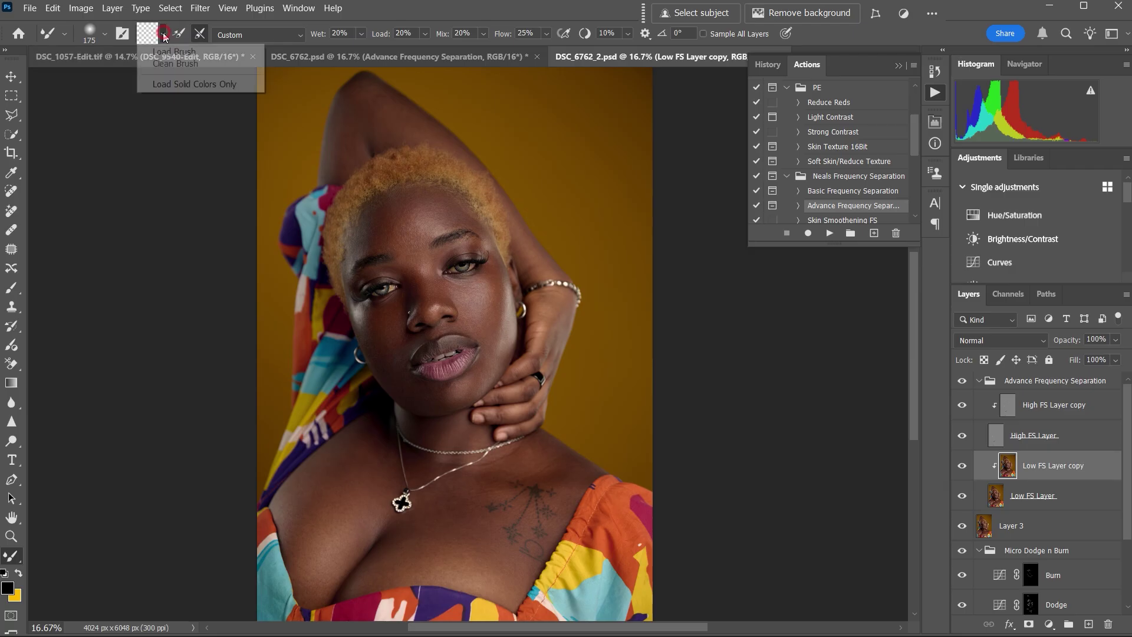
left_click(176, 64)
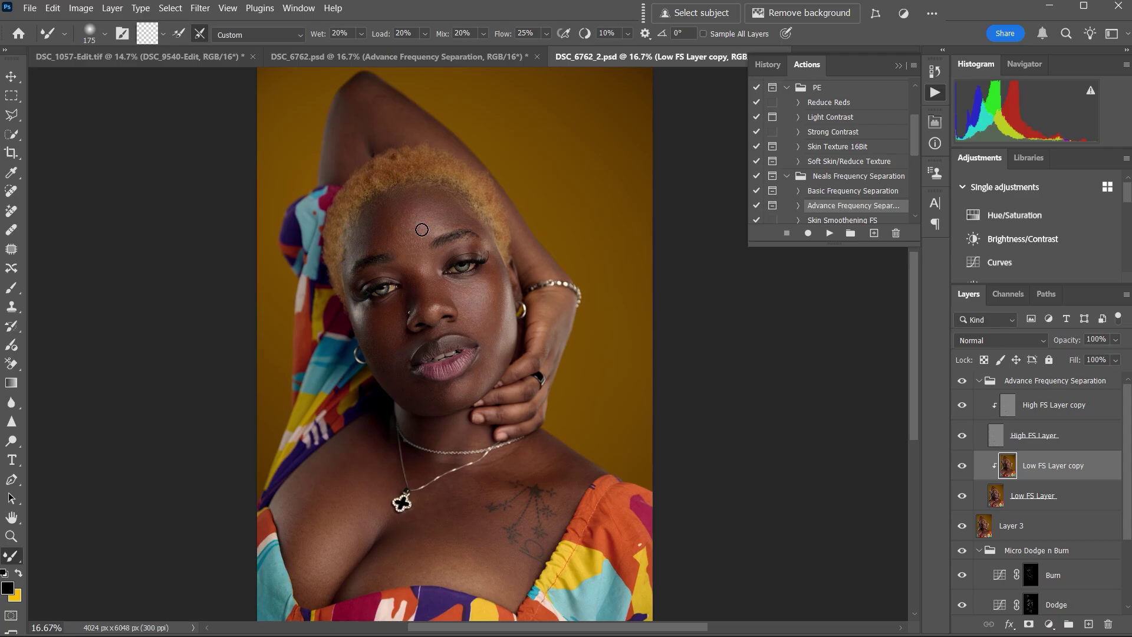
Blend the forehead tones on the Low FS Layer copy using the Mixer Brush at sizes around 300 to 400
key("bracketright")
key("bracketright")
key("bracketright")
key("bracketright")
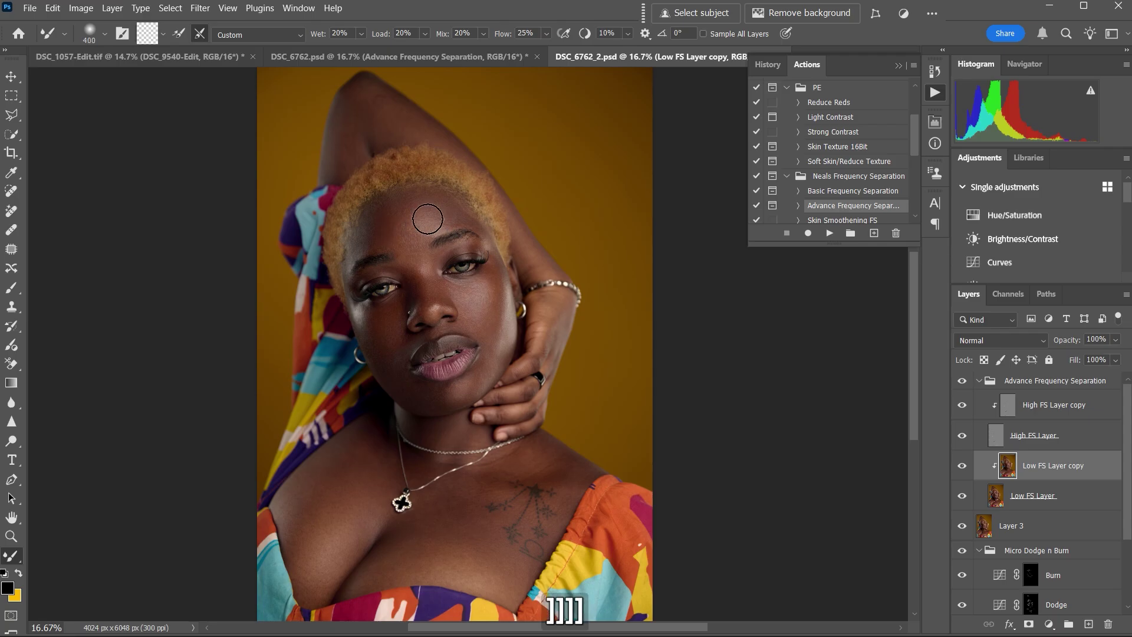
key("bracketleft")
key("bracketleft")
key("bracketright")
key("bracketleft")
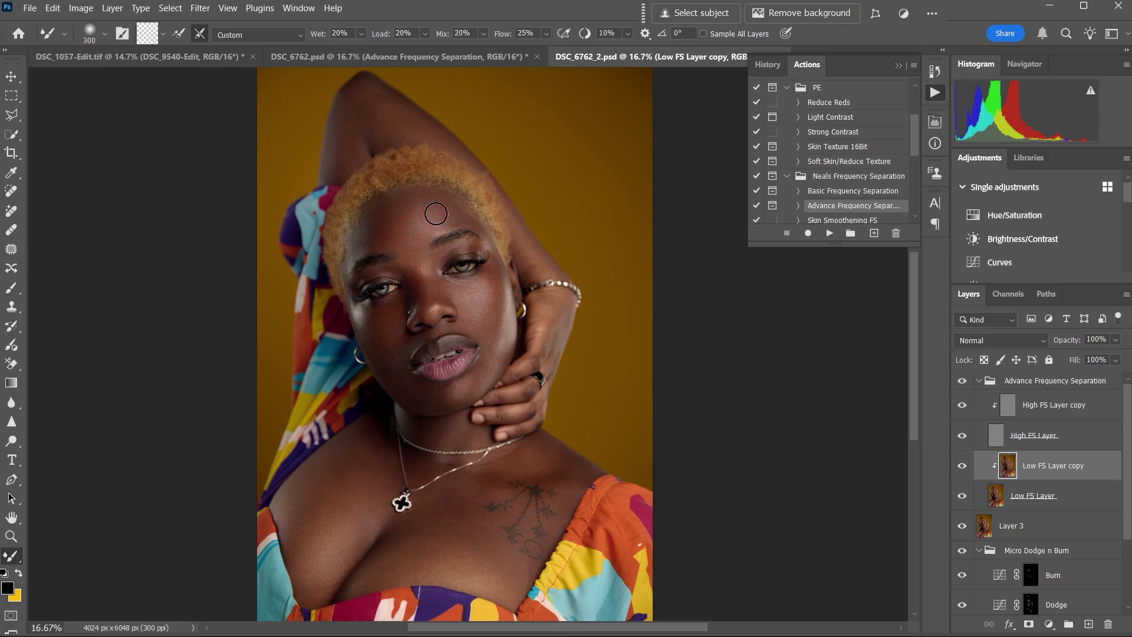
key("bracketright")
key("bracketright")
key("bracketleft")
key("bracketleft")
key("bracketright")
key("bracketleft")
key("bracketleft")
key("bracketleft")
key("bracketleft")
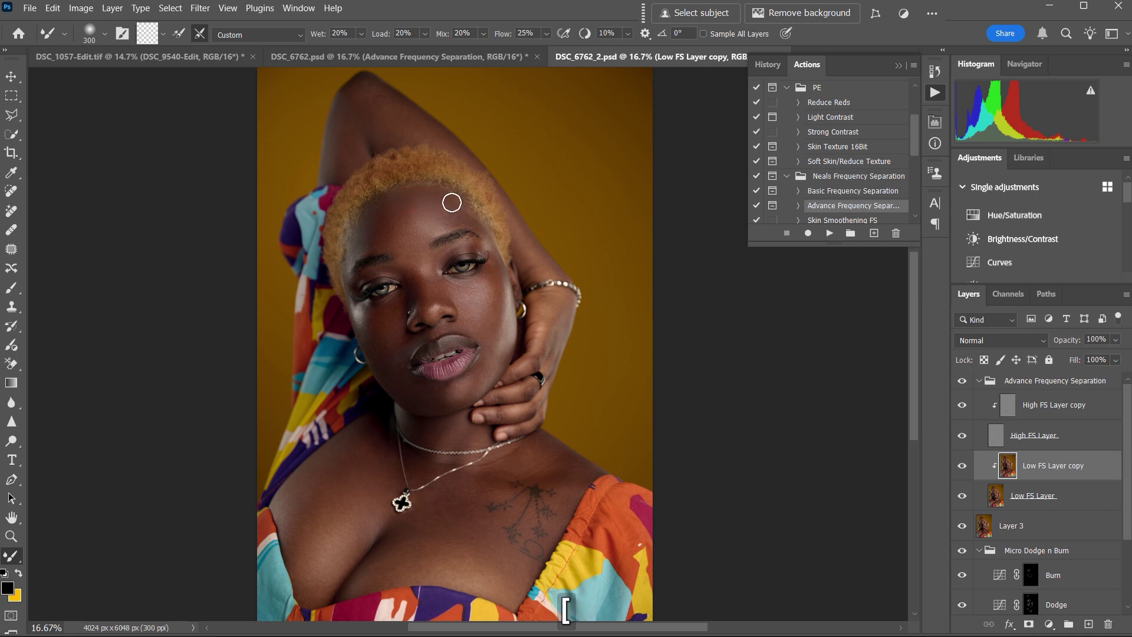
Blend the under-eye and cheek tones on the image-left side of the face with the Mixer Brush at sizes 200 to 300
key("bracketright")
key("bracketright")
key("bracketright")
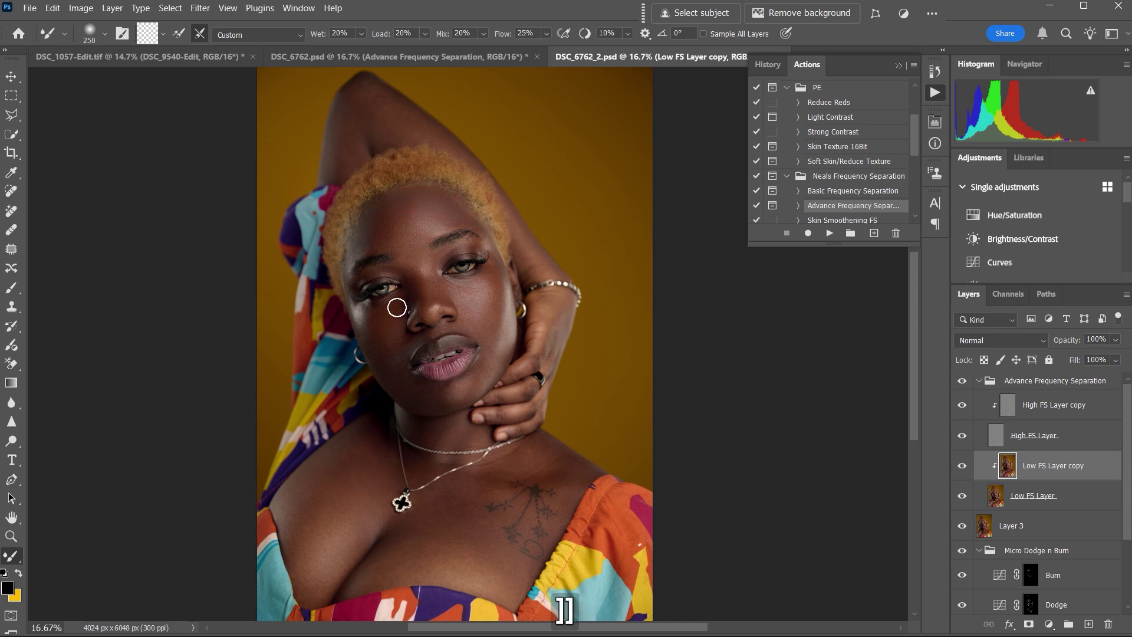
key("bracketleft")
key("bracketleft")
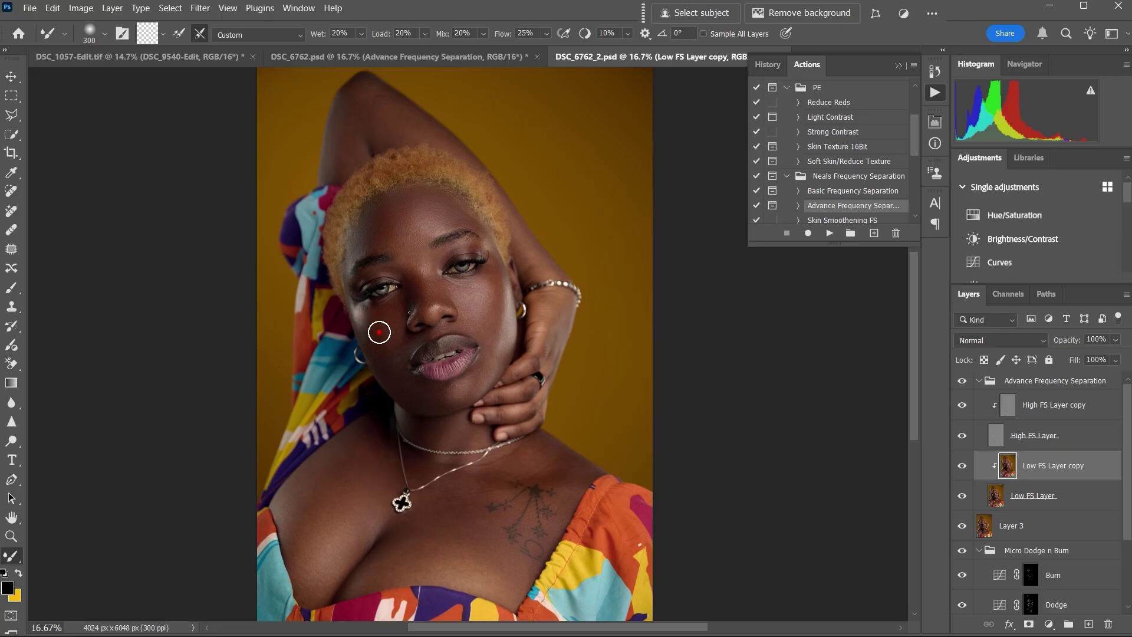
key("bracketright")
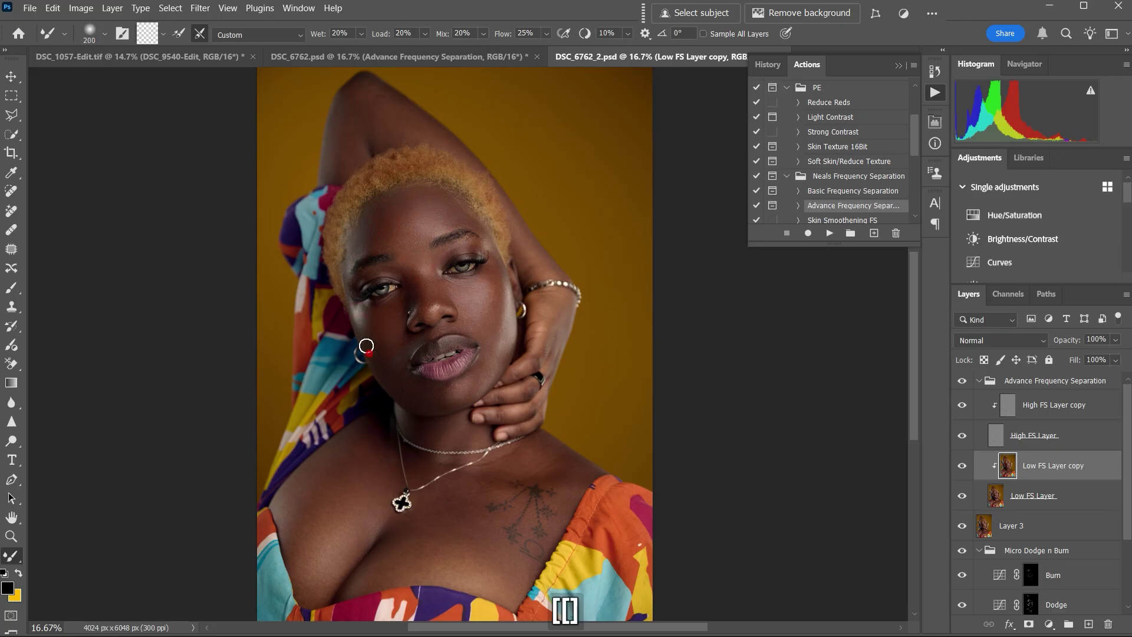
key("bracketleft")
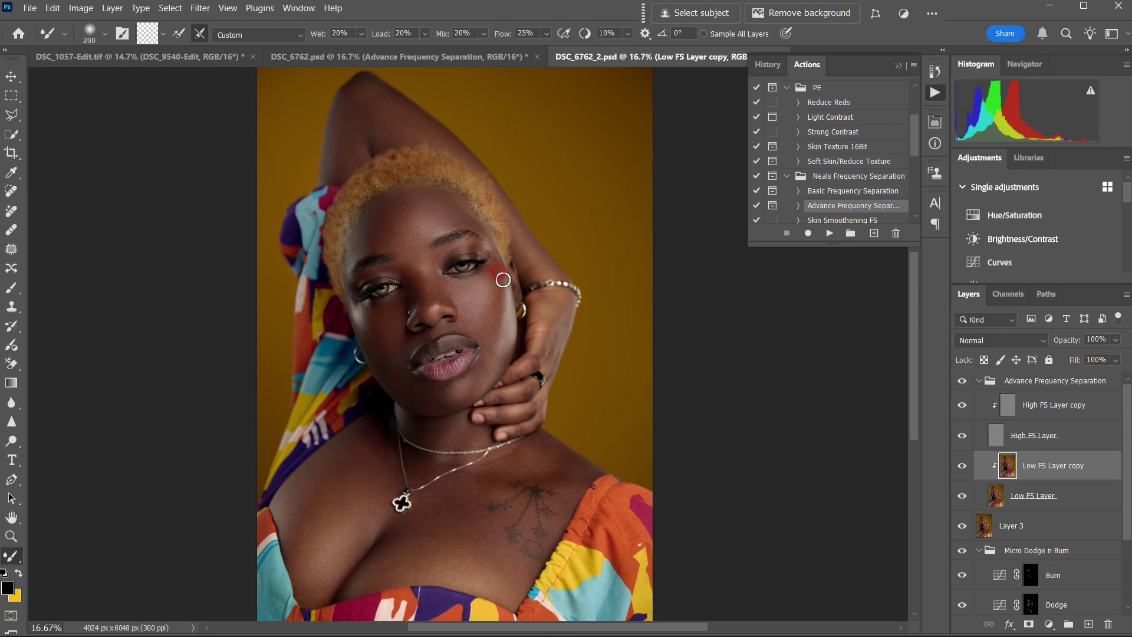
Blend the temple and under-eye tones on the image-right side of the face with the Mixer Brush at sizes 175 to 200
key("bracketright")
key("bracketright")
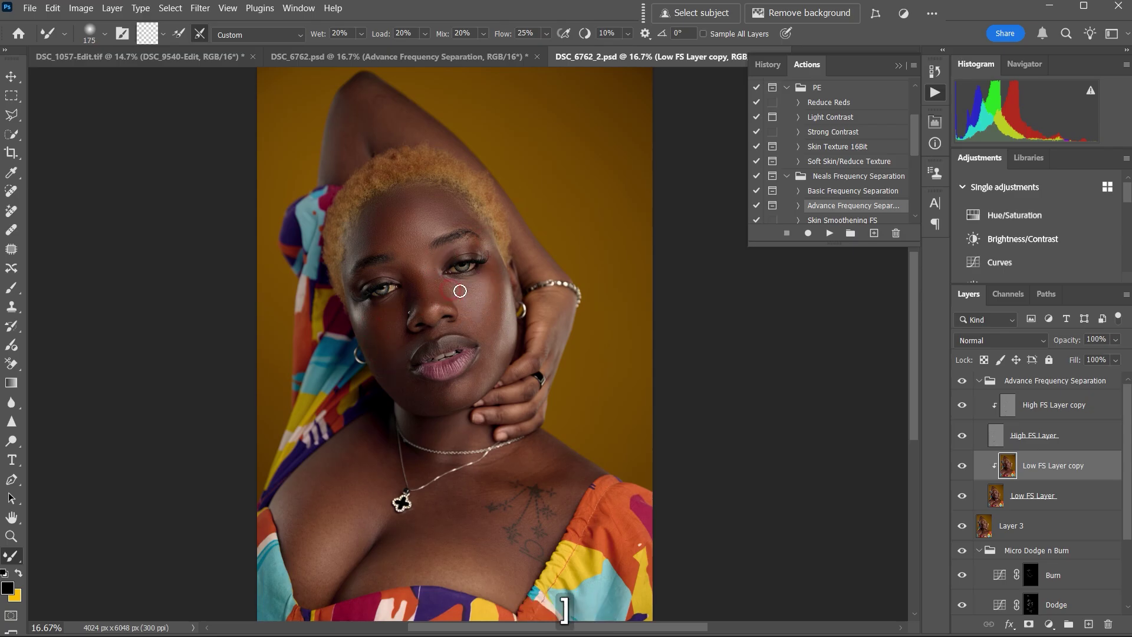
key("bracketleft")
key("bracketleft")
key("bracketleft")
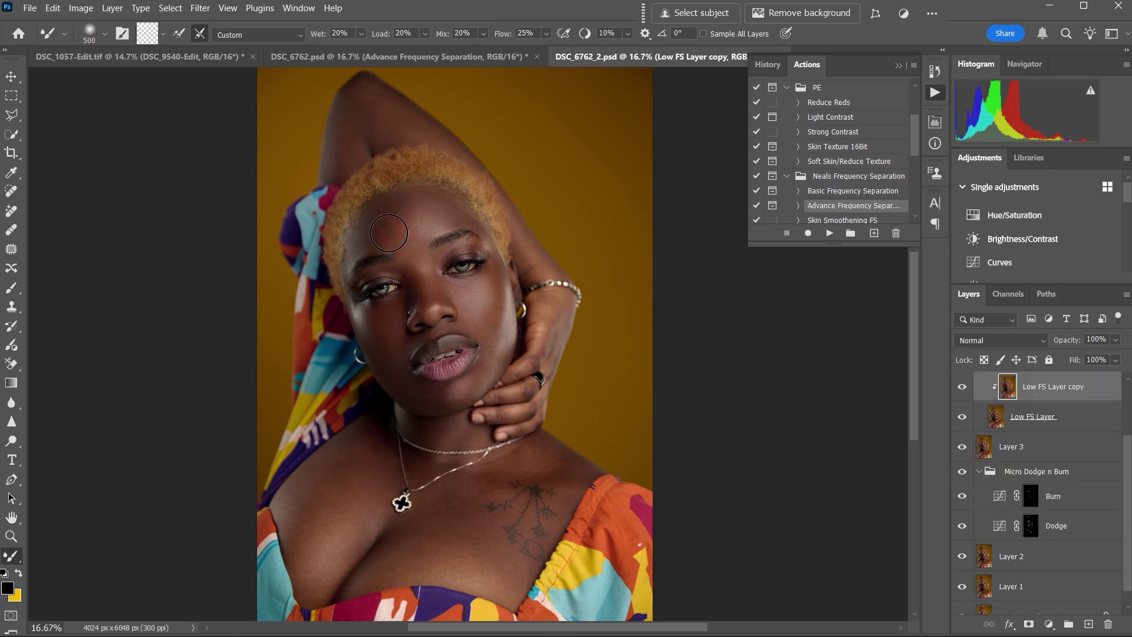
Blend the broader forehead and chest tones on the Low FS Layer copy with the Mixer Brush at sizes around 400 to 500
key("bracketright")
key("bracketright")
key("bracketright")
key("bracketright")
key("bracketright")
key("bracketleft")
key("bracketleft")
key("bracketright")
key("bracketright")
key("bracketleft")
key("bracketright")
key("bracketleft")
key("bracketleft")
key("bracketleft")
key("bracketright")
key("bracketright")
key("bracketleft")
key("bracketright")
key("ctrl+minus")
key("bracketleft")
key("bracketright")
key("bracketright")
key("bracketleft")
key("bracketleft")
key("bracketleft")
key("bracketright")
key("bracketright")
key("bracketright")
key("bracketleft")
key("bracketleft")
key("bracketright")
key("bracketleft")
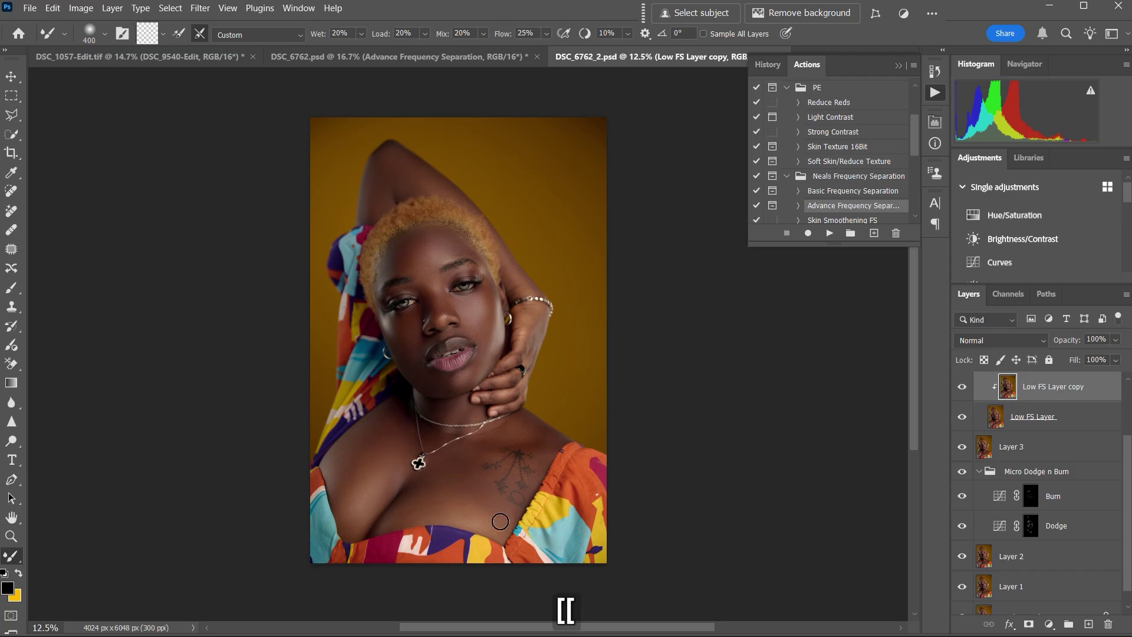
Check the Advance Frequency Separation group's effect and blend the neck and forehead tones with the Mixer Brush at sizes 175 to 300
scroll(962, 382, "up", 3)
left_click(963, 382)
key("bracketleft")
key("bracketleft")
key("bracketleft")
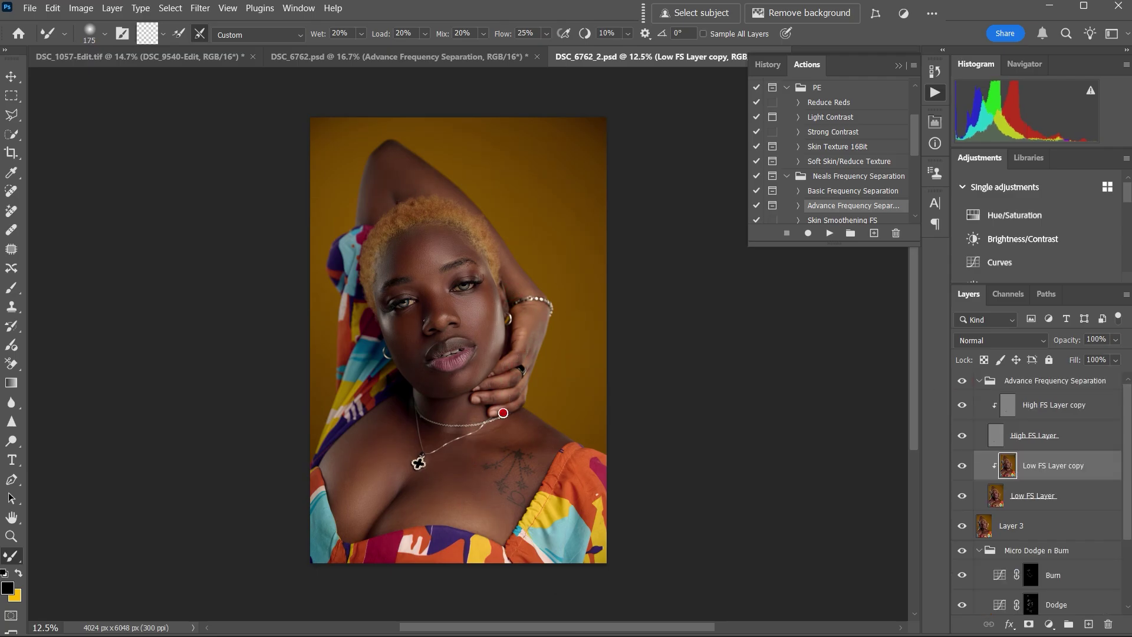
key("bracketright")
key("bracketright")
key("bracketright")
key("bracketright")
key("bracketright")
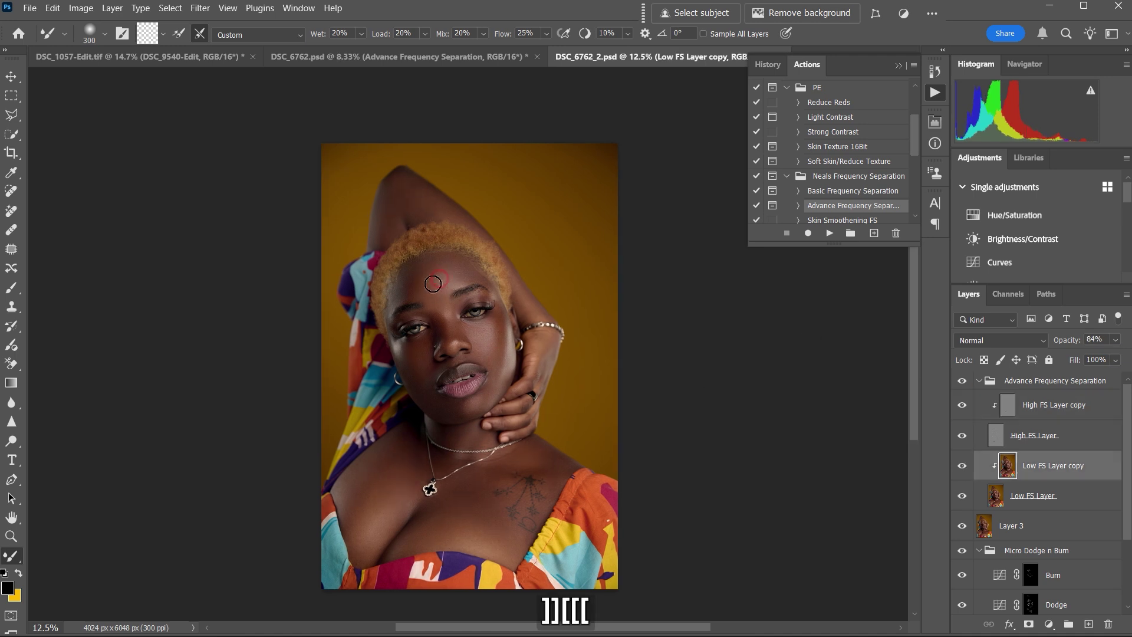
left_click(978, 380)
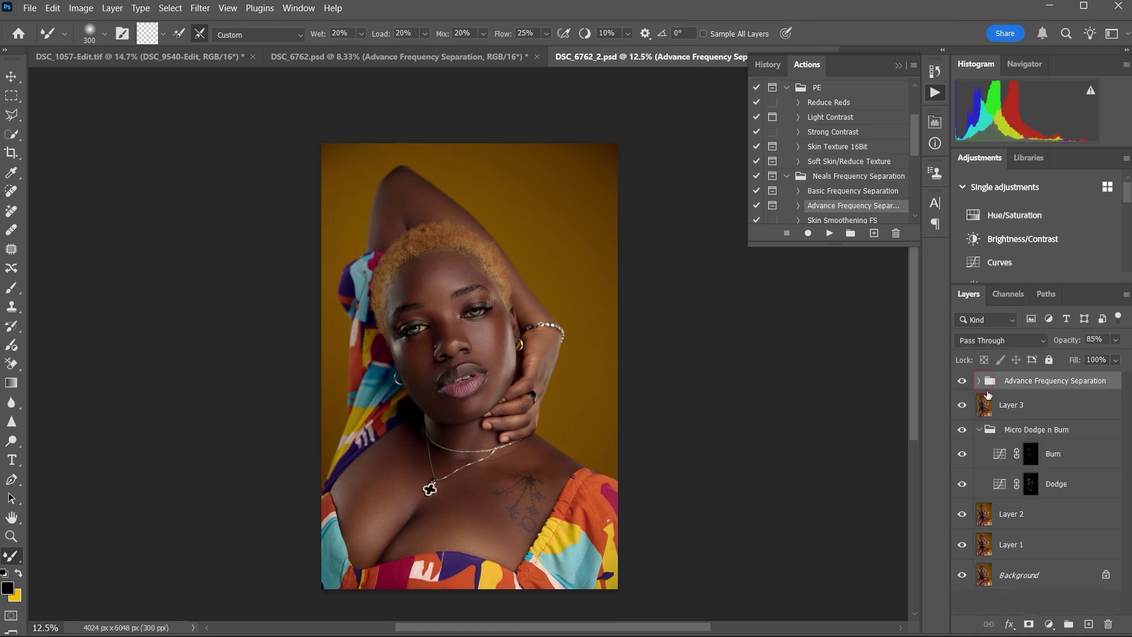
Refine the cheek tones on the Low FS Layer copy with the Mixer Brush, varying its size around 250
key("bracketleft")
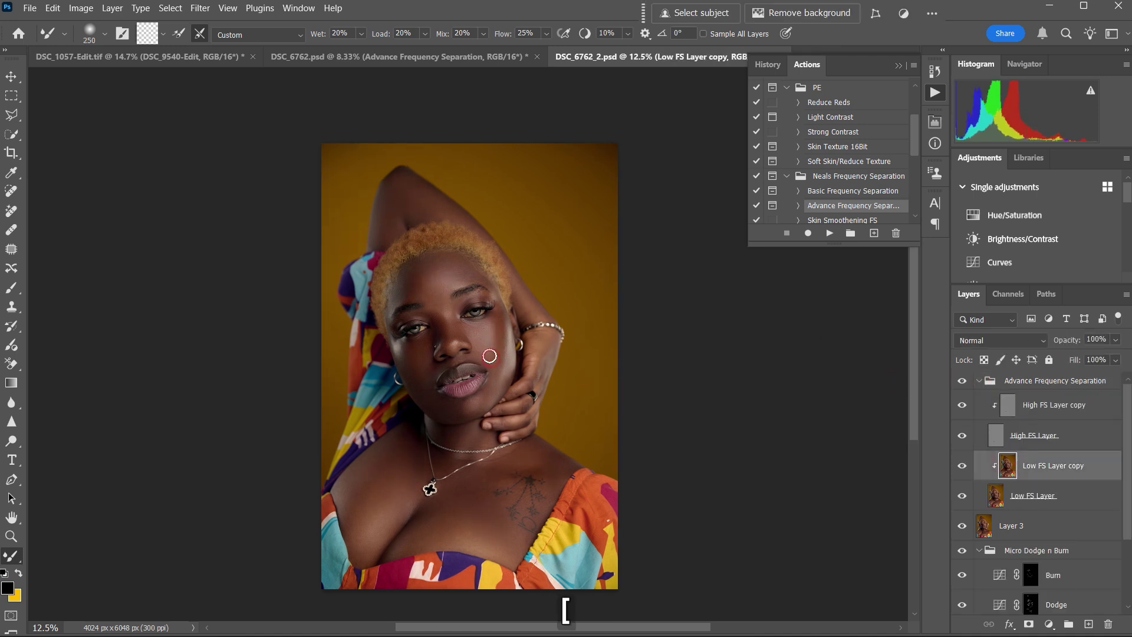
key("bracketright")
key("bracketright")
key("bracketleft")
key("bracketleft")
key("bracketright")
key("bracketleft")
key("bracketright")
key("bracketright")
key("bracketright")
key("bracketleft")
key("bracketleft")
key("bracketleft")
key("bracketright")
key("bracketleft")
key("bracketleft")
key("bracketleft")
key("bracketleft")
key("bracketright")
key("bracketright")
key("bracketleft")
key("bracketleft")
key("bracketright")
key("bracketright")
key("bracketright")
key("bracketright")
Select the Advance Frequency Separation group and compare the image with the group hidden and shown
left_click(1046, 381)
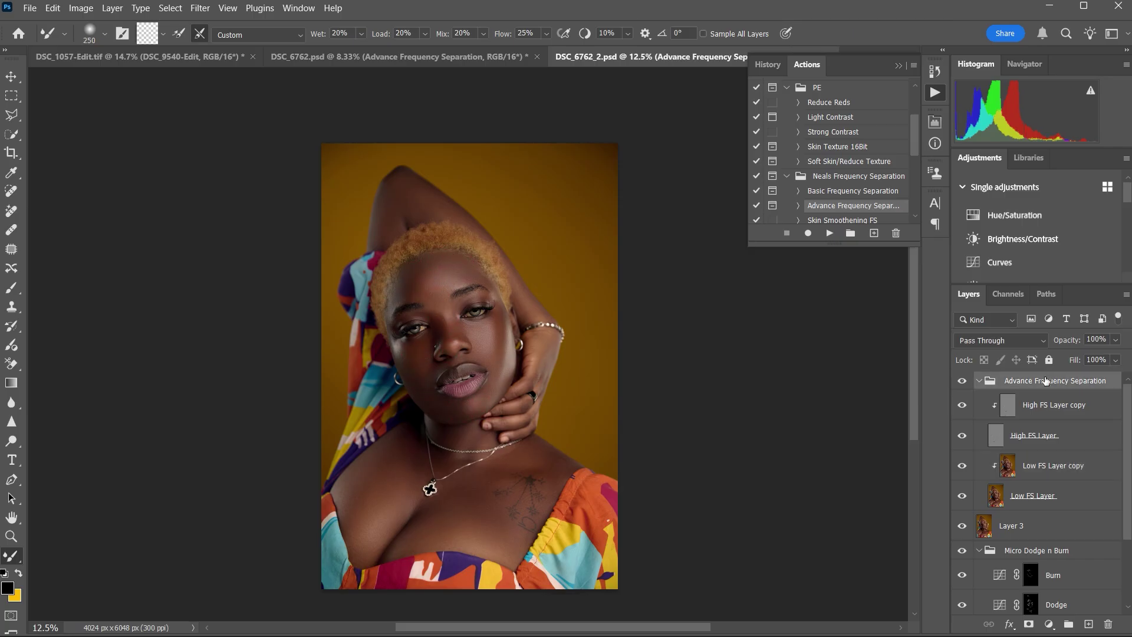
left_click(963, 383)
left_click(963, 383)
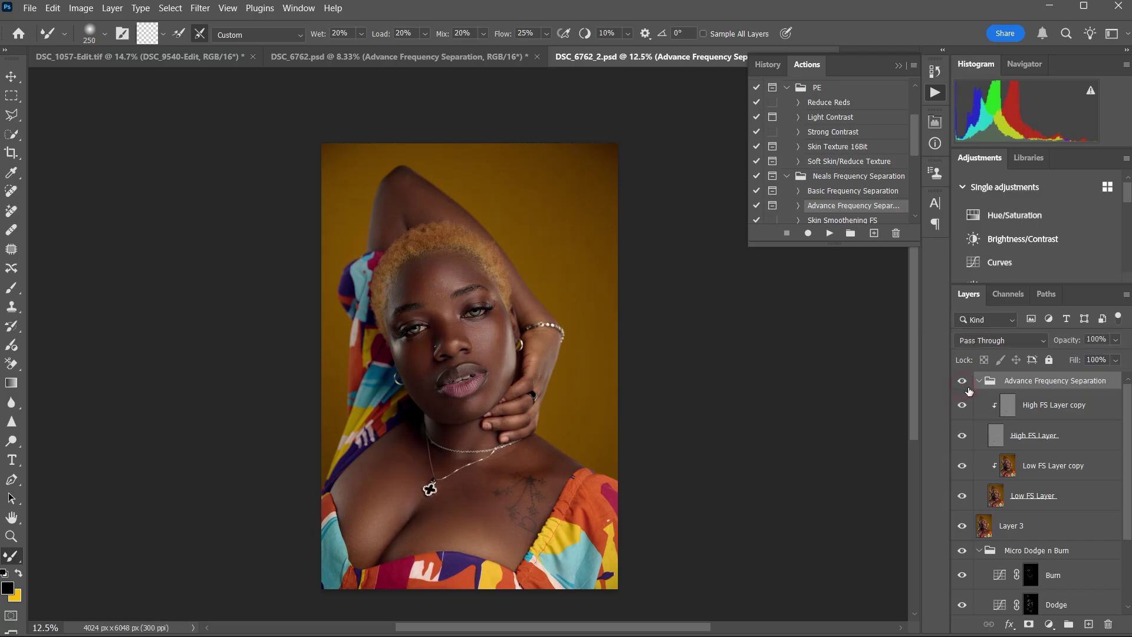
Select the Low FS Layer copy and blend the forehead, image-right cheek and jaw with the Mixer Brush at sizes around 400
left_click(1013, 466)
key("bracketright")
key("bracketright")
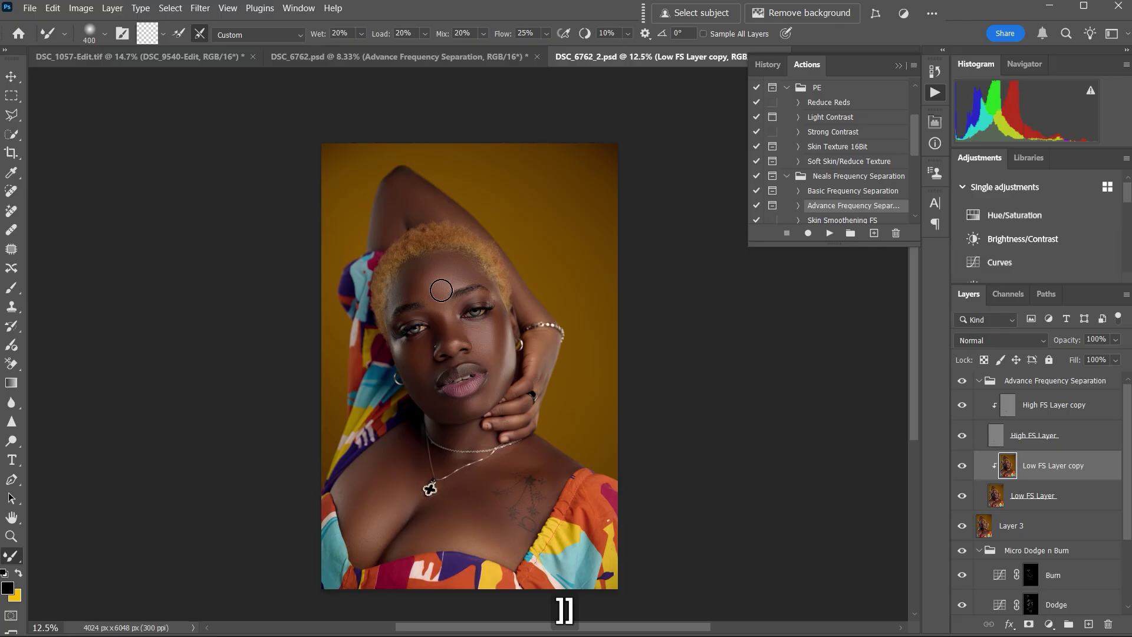
left_click_drag(438, 296, 435, 281)
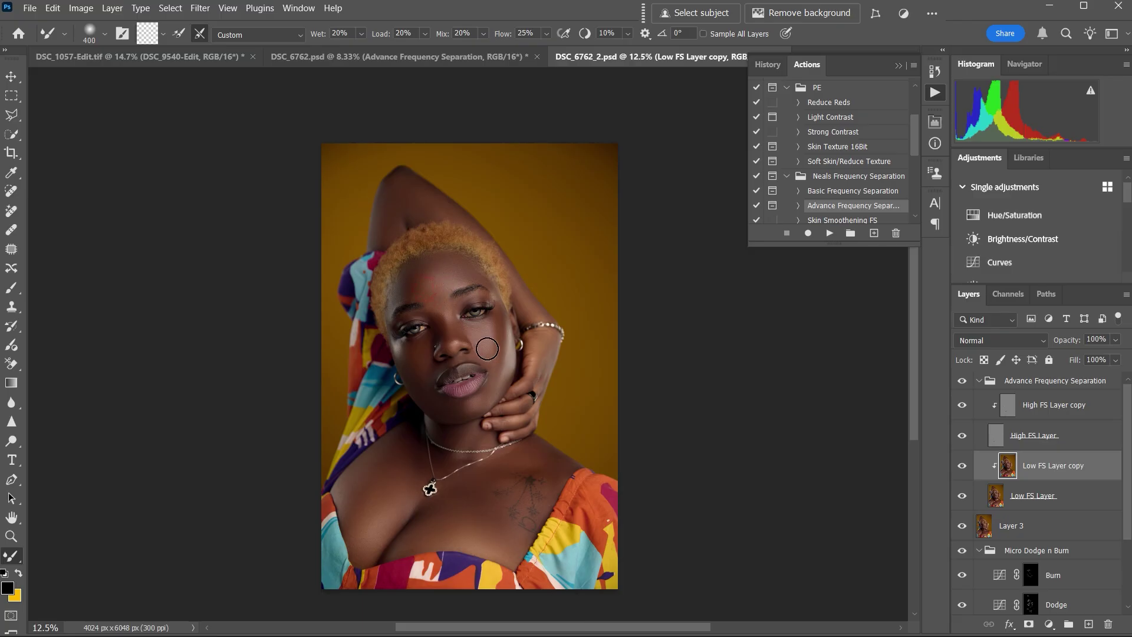
key("bracketleft")
mouse_move(500, 338)
left_mouse_down()
mouse_move(507, 380)
mouse_move(443, 412)
left_mouse_up()
key("bracketleft")
key("bracketright")
key("bracketright")
mouse_move(430, 266)
left_mouse_down()
mouse_move(447, 321)
mouse_move(433, 309)
left_mouse_up()
key("bracketleft")
key("bracketleft")
Check the Advance Frequency Separation group's effect, collapse the group and set its opacity to 85%
left_click(961, 382)
left_click(962, 384)
left_click(1030, 386)
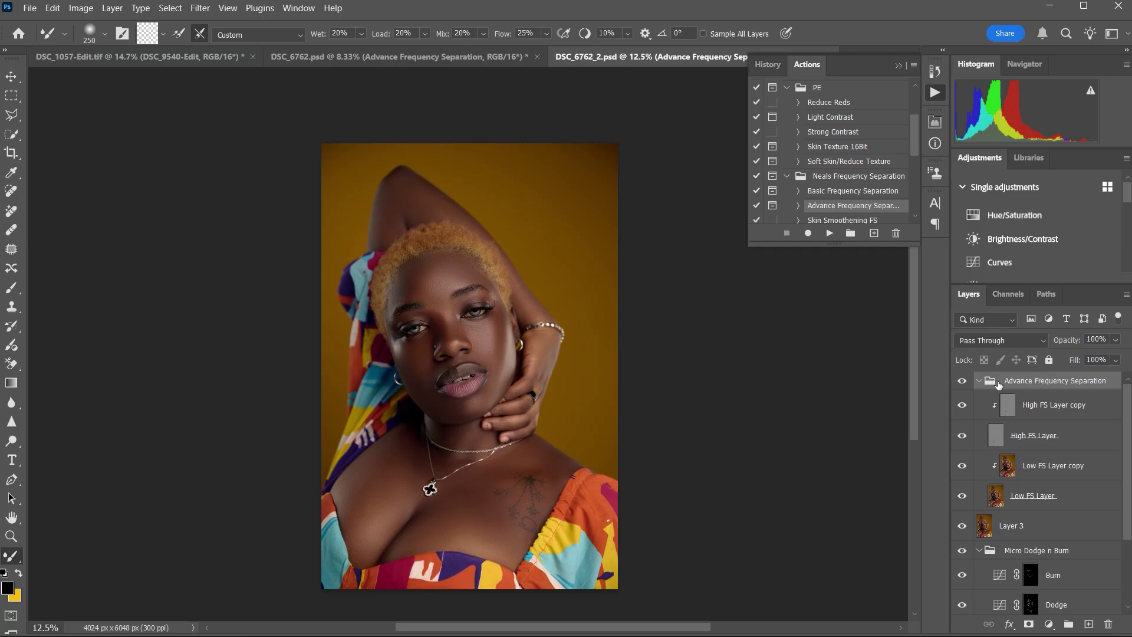
left_click(978, 382)
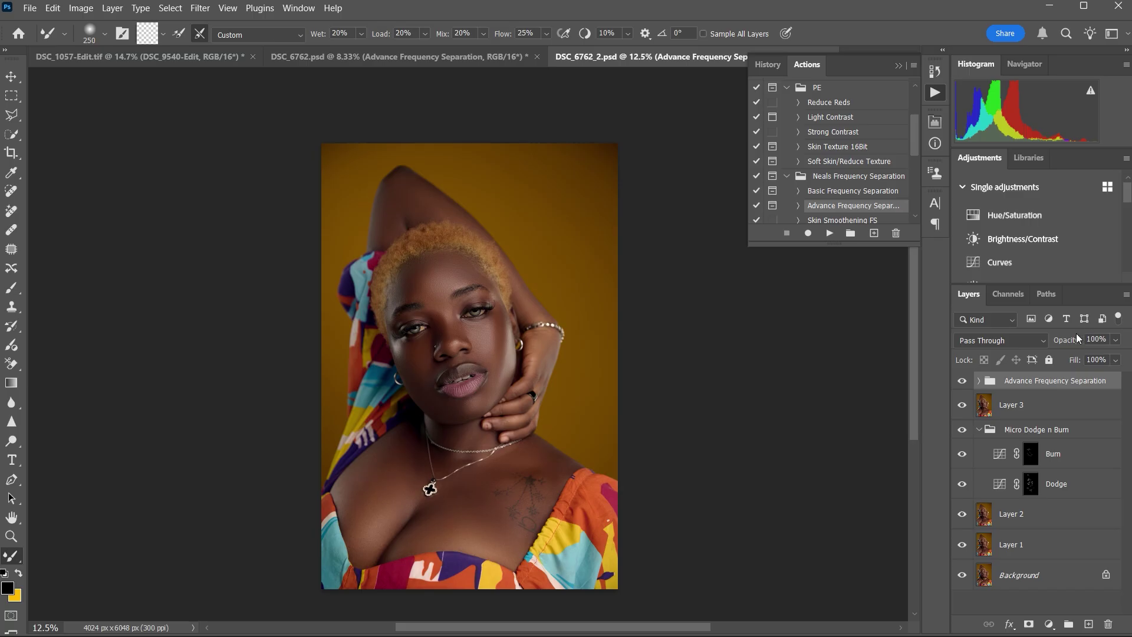
left_click_drag(1069, 345, 1065, 343)
Compare the portrait before and after the Advance Frequency Separation group, both in full view and in close-up on the face
left_click(962, 384)
left_click(962, 384)
left_click(963, 385)
left_click(963, 385)
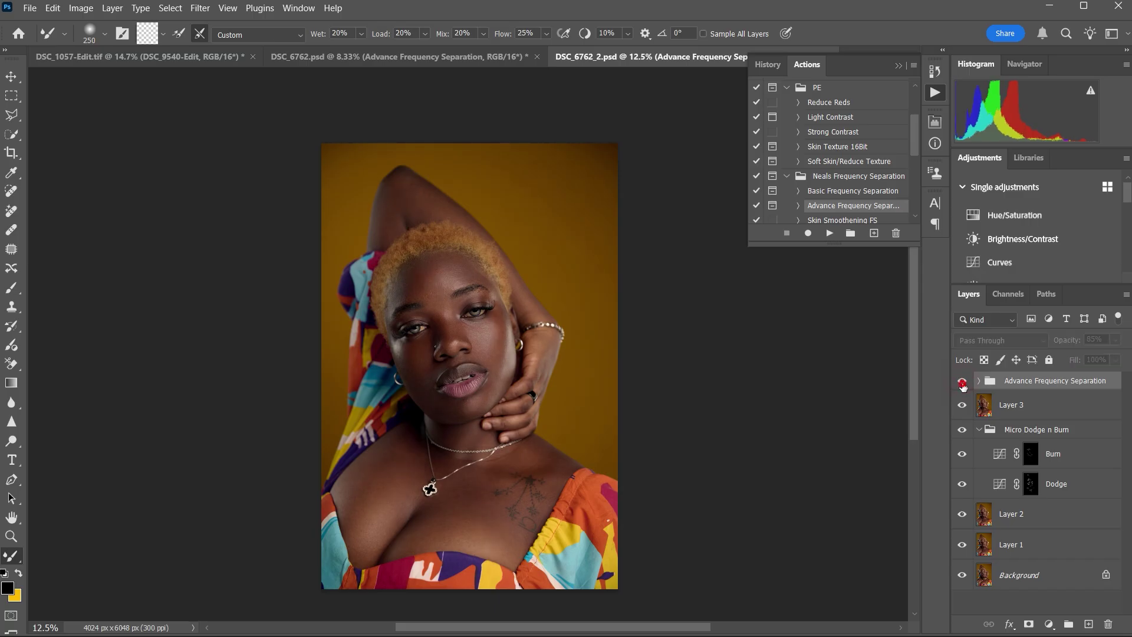
key("ctrl+equal")
key("ctrl+equal")
key("ctrl+equal")
key("ctrl+equal")
key("ctrl+equal")
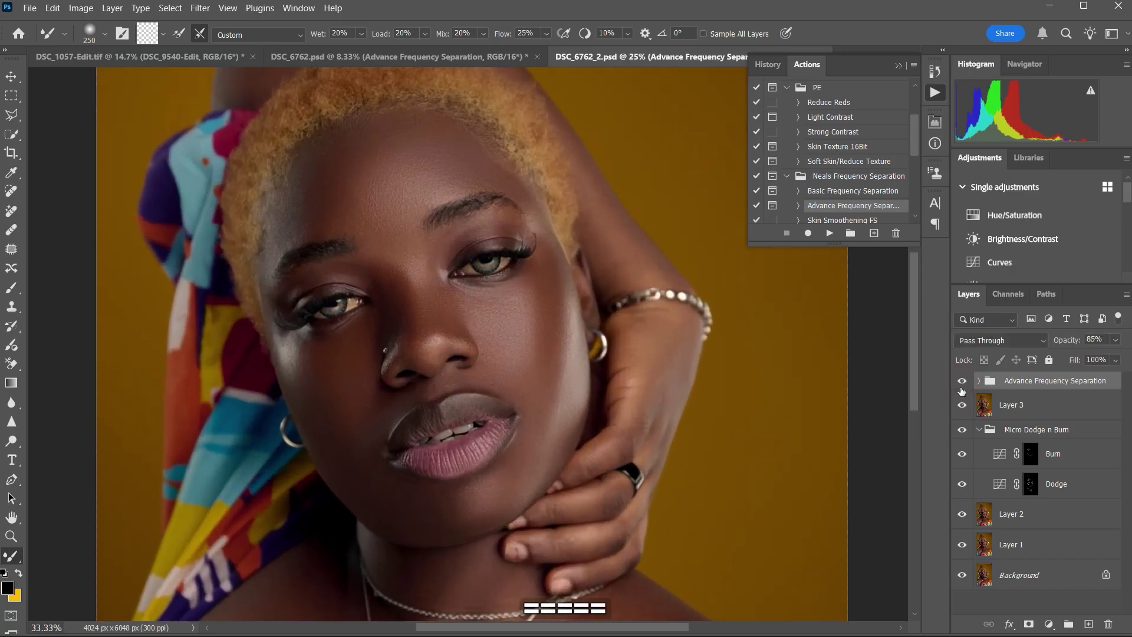
key("ctrl+equal")
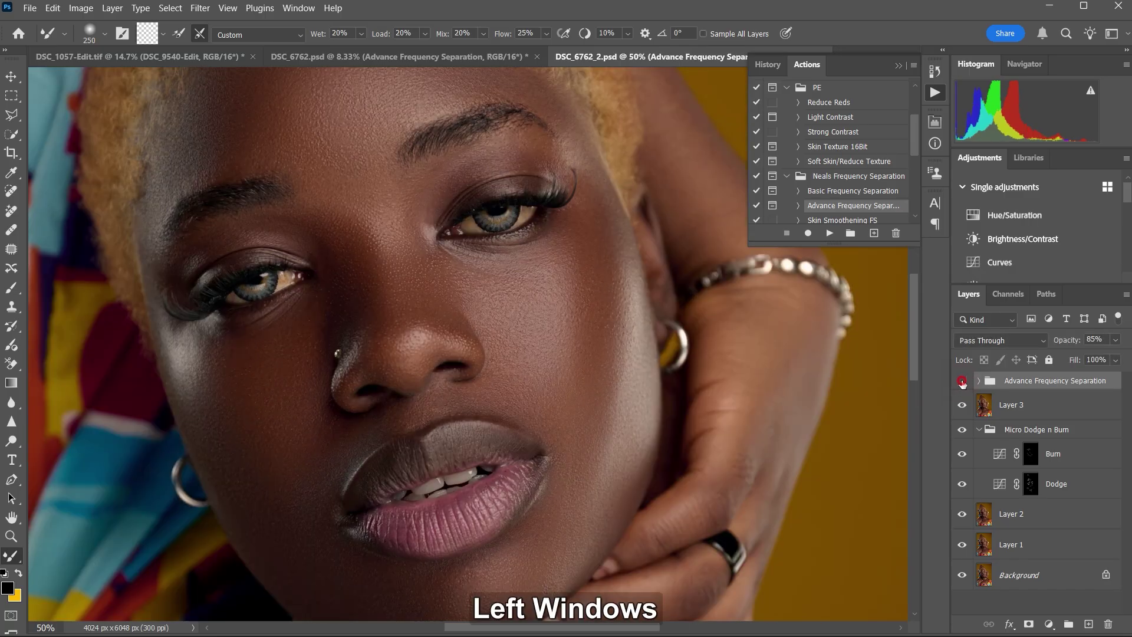
left_click(962, 383)
left_click(962, 383)
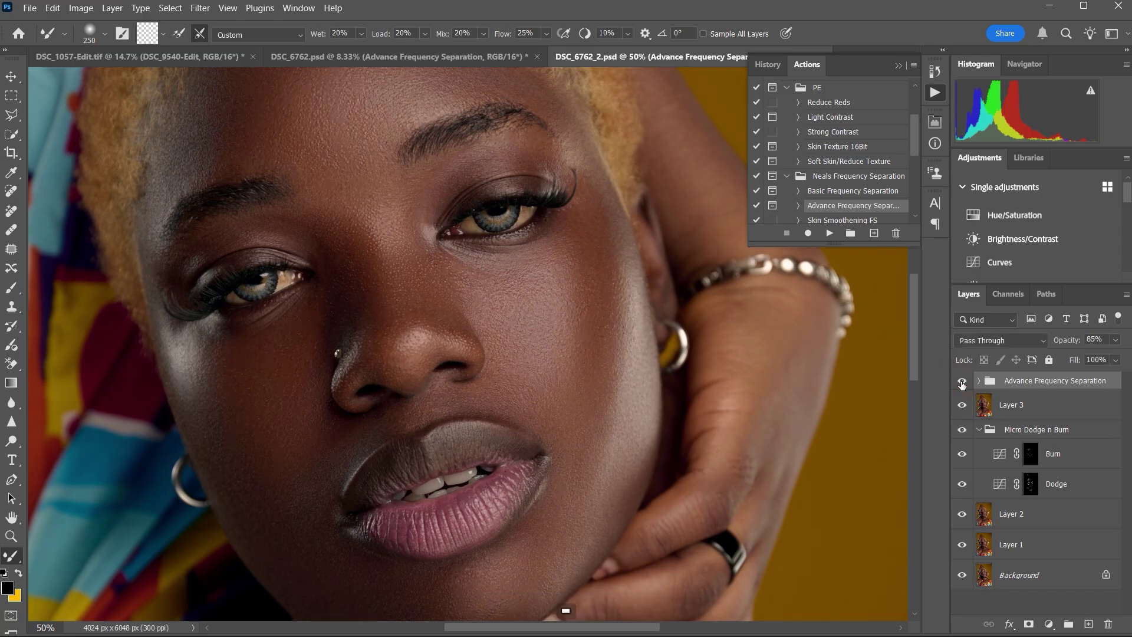
key("ctrl+minus")
key("ctrl+minus")
left_click(962, 383)
left_click(962, 383)
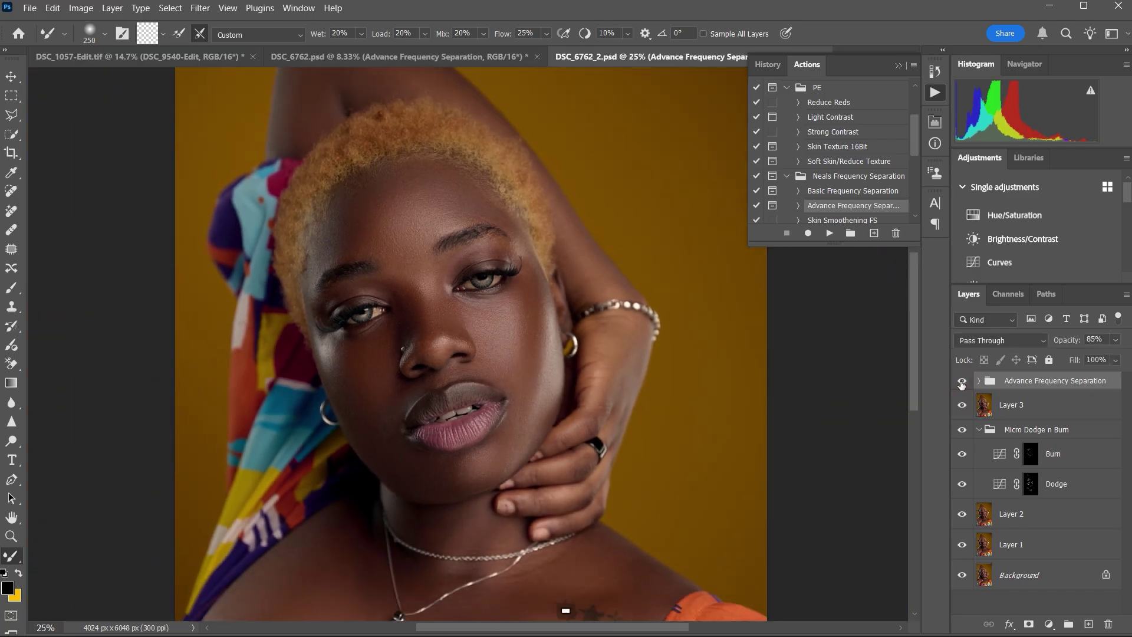
key("ctrl+minus")
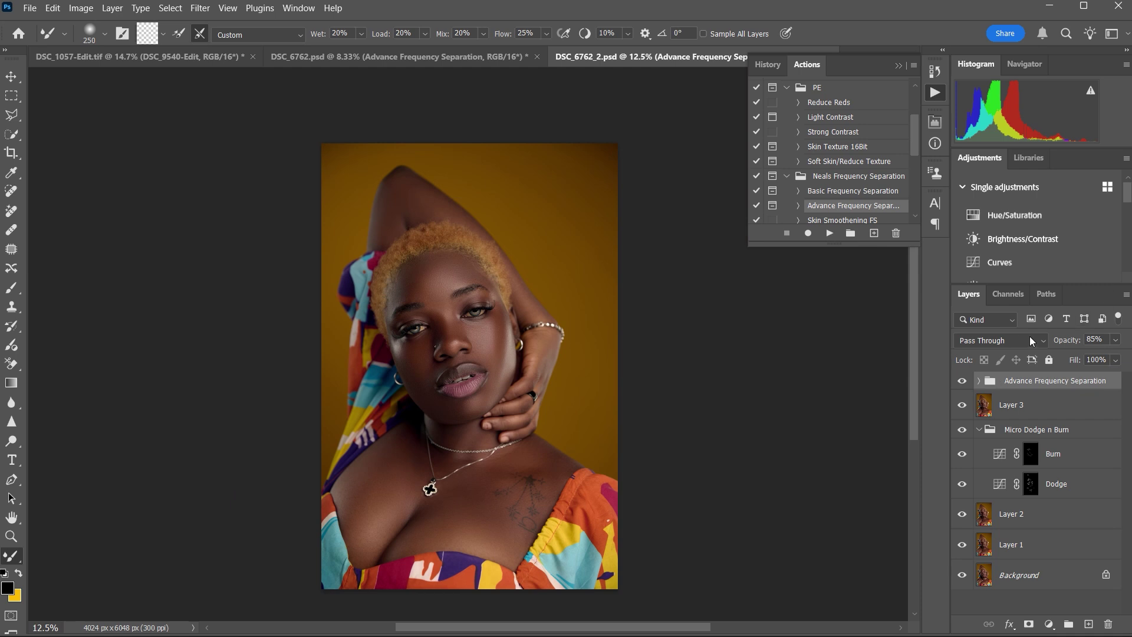
Hide the recorded actions and stamp all visible layers into a new layer above the Advance Frequency Separation group
left_click(899, 65)
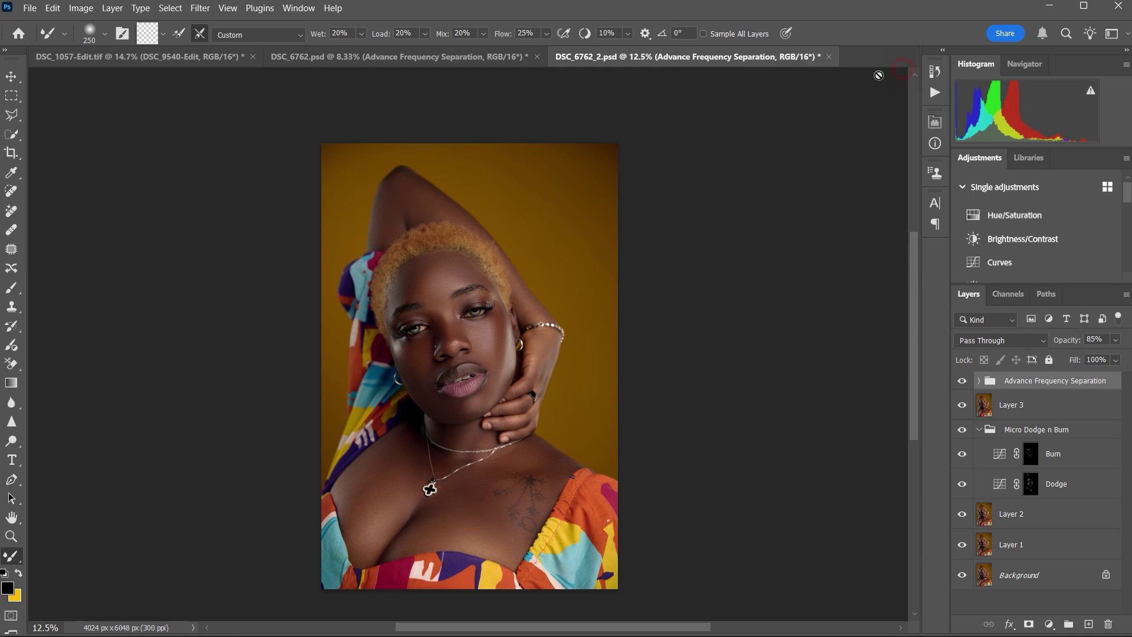
key("ctrl+minus")
left_click(1023, 383)
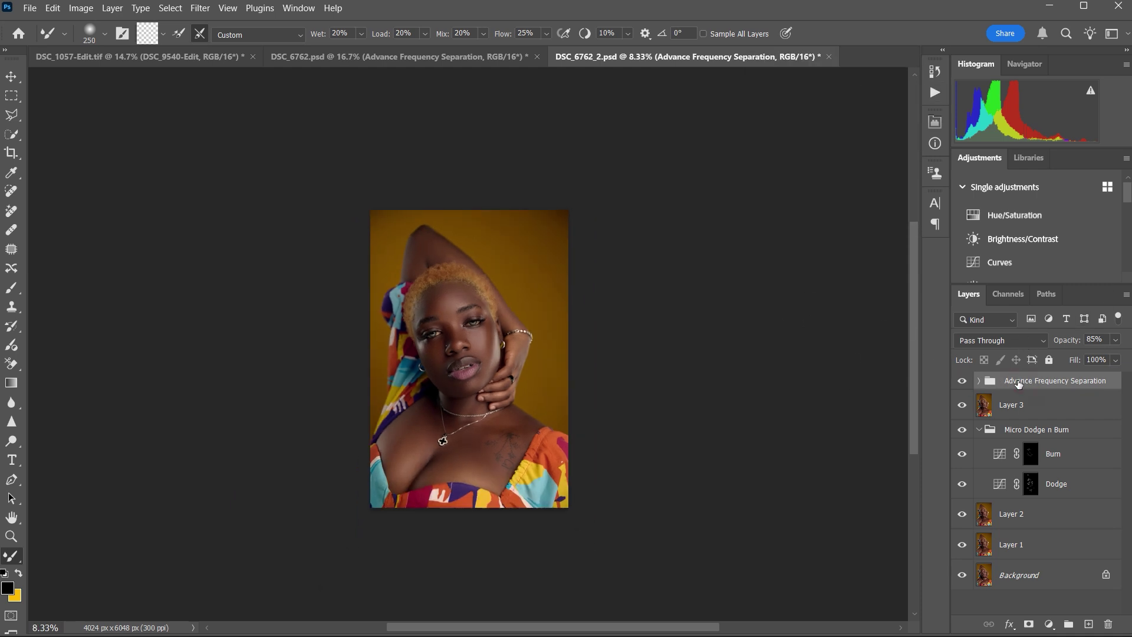
key("ctrl+shift+x")
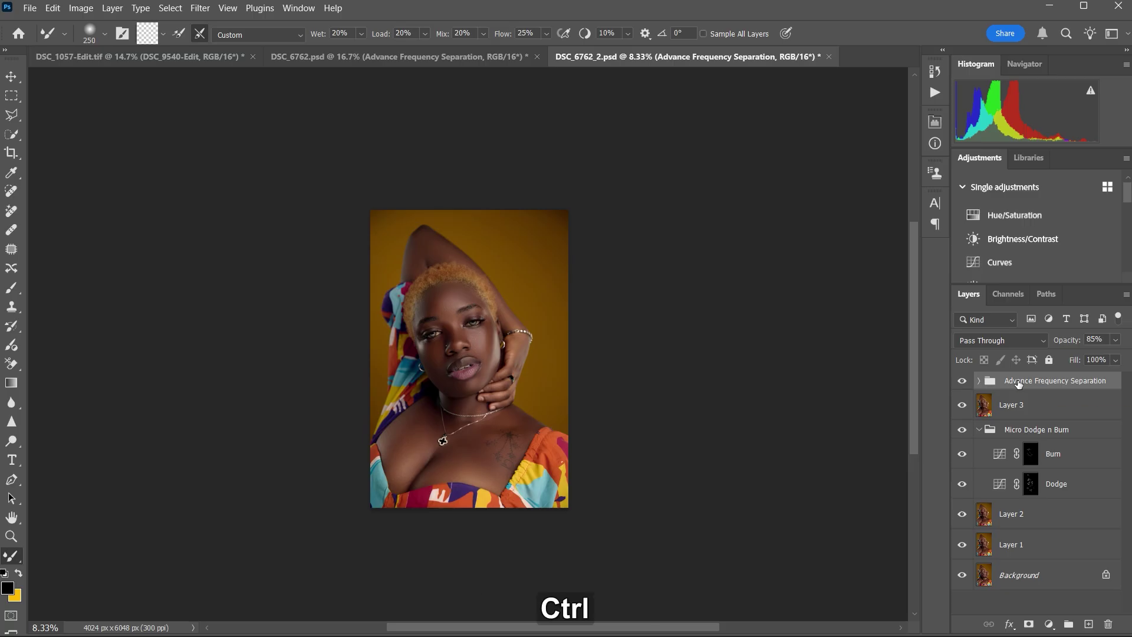
key("ctrl+shift+alt+e")
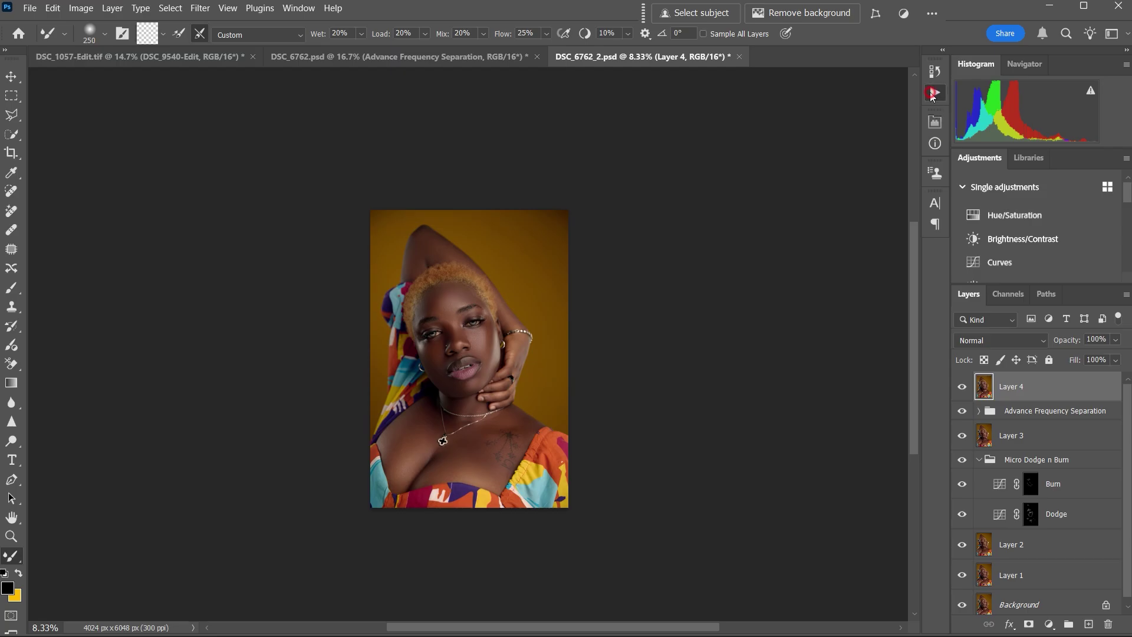
Run the Whiten Eyes and Teeth action from Neals Action Pack on the stamped layer
left_click(933, 94)
left_click_drag(918, 148, 916, 118)
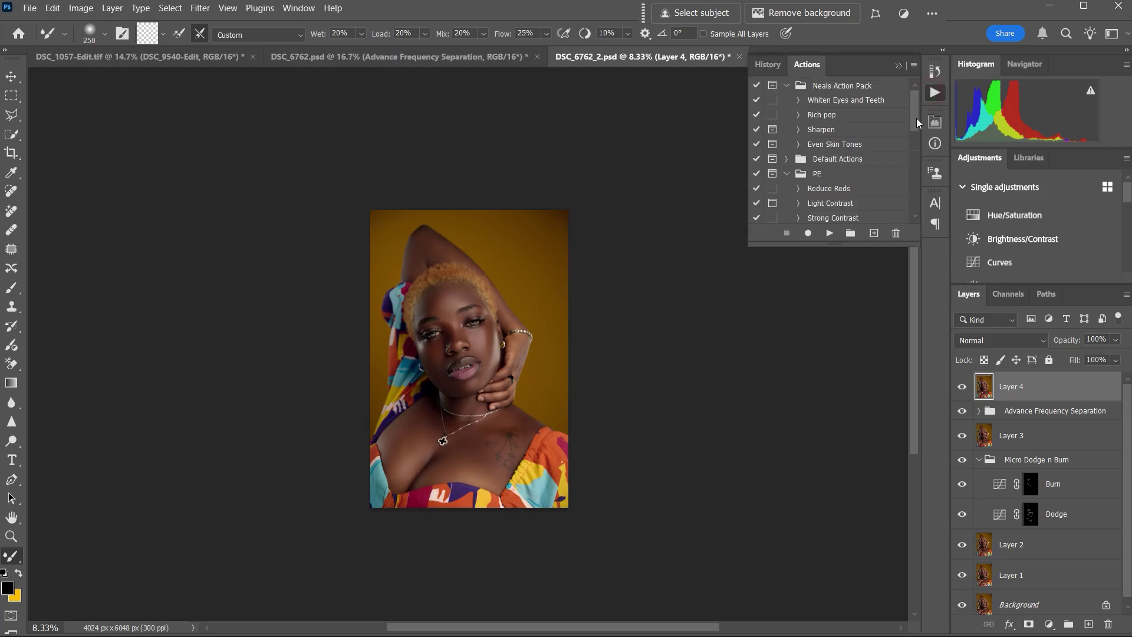
left_click(846, 102)
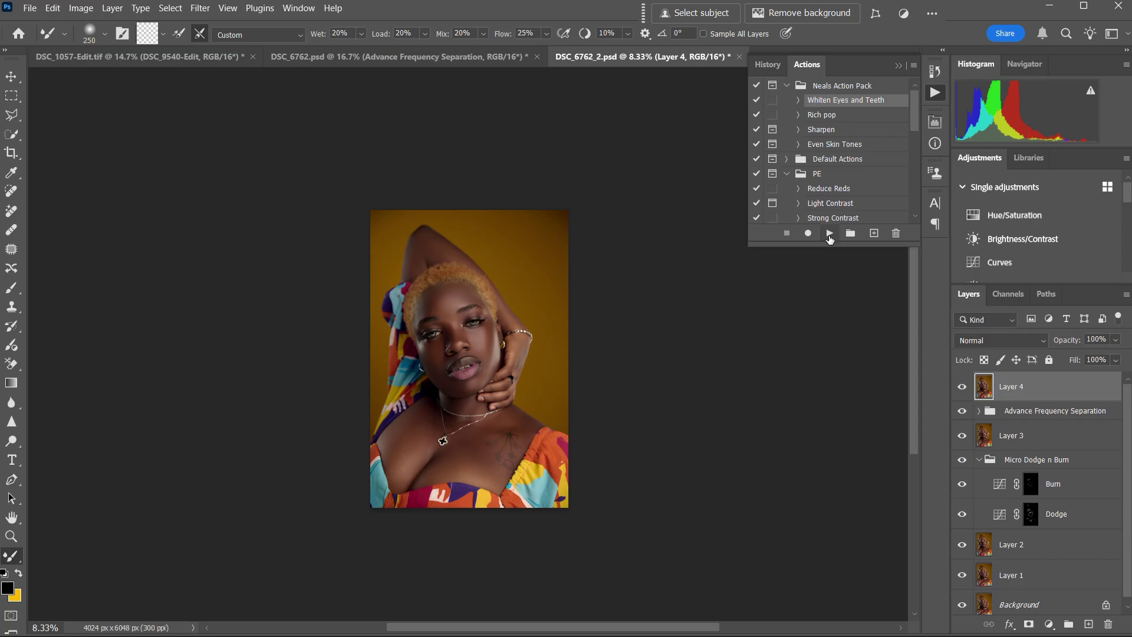
left_click(830, 234)
left_click(980, 381)
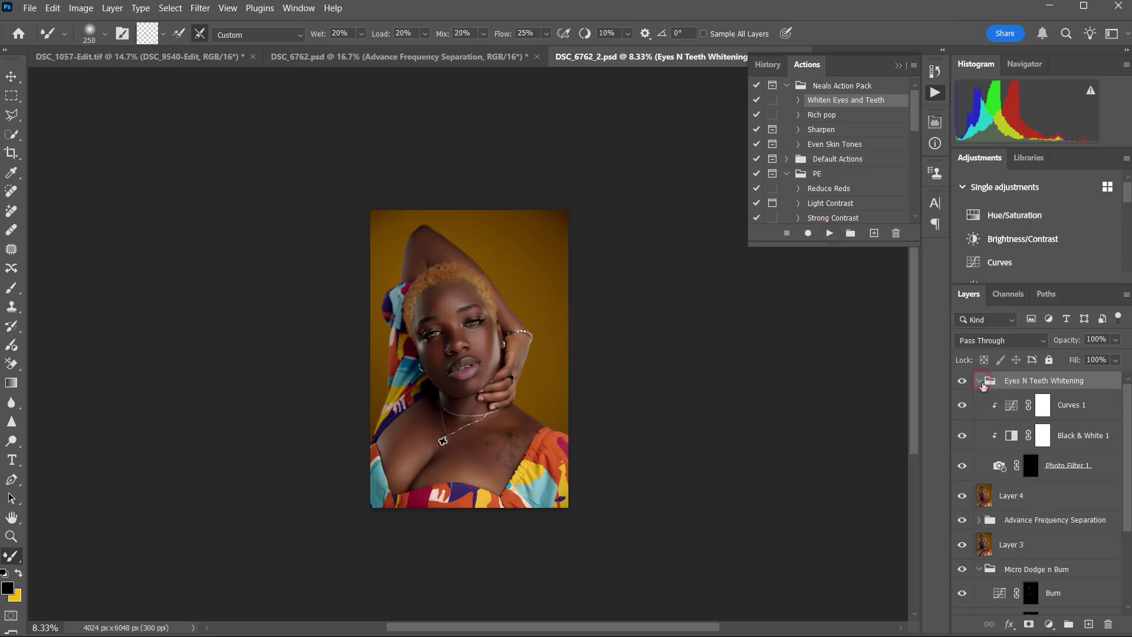
Activate the Brush tool with 100% opacity and 100% flow and get a close view of the eyes and teeth
left_click(11, 287)
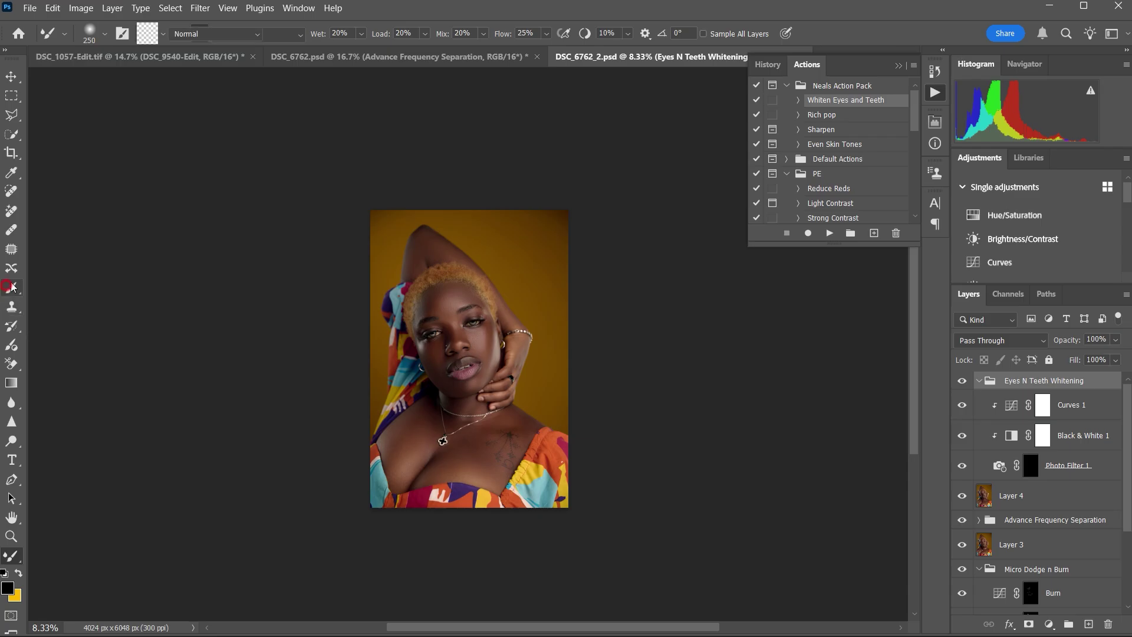
left_click_drag(289, 38, 516, 39)
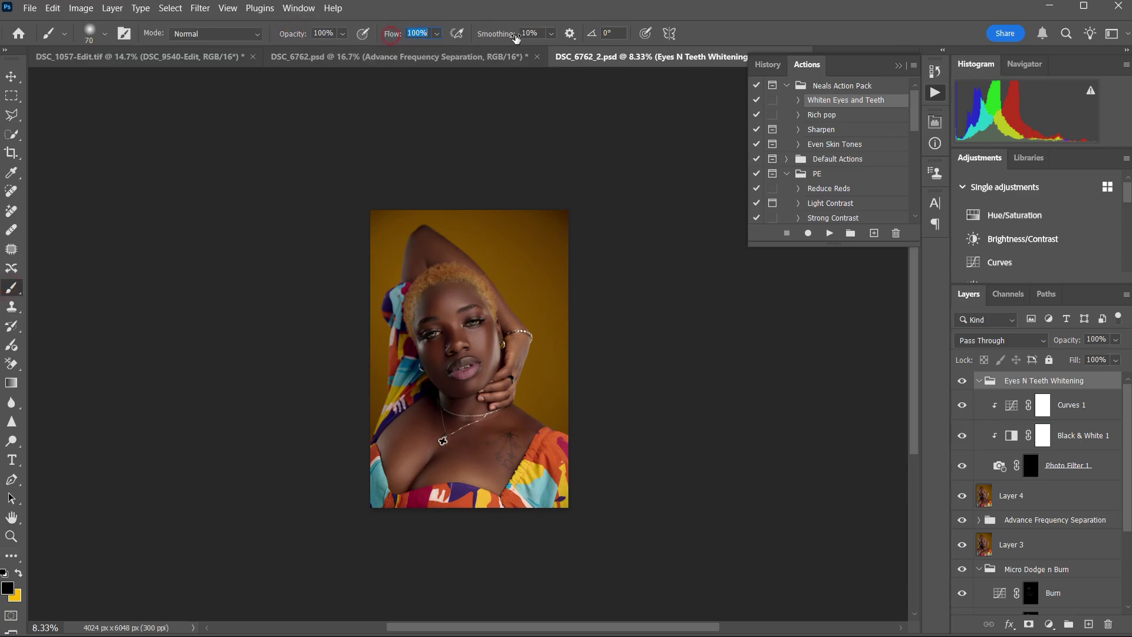
key("ctrl+equal")
key("ctrl+equal")
key("ctrl+equal")
key("ctrl+equal")
key("ctrl+equal")
key("ctrl+equal")
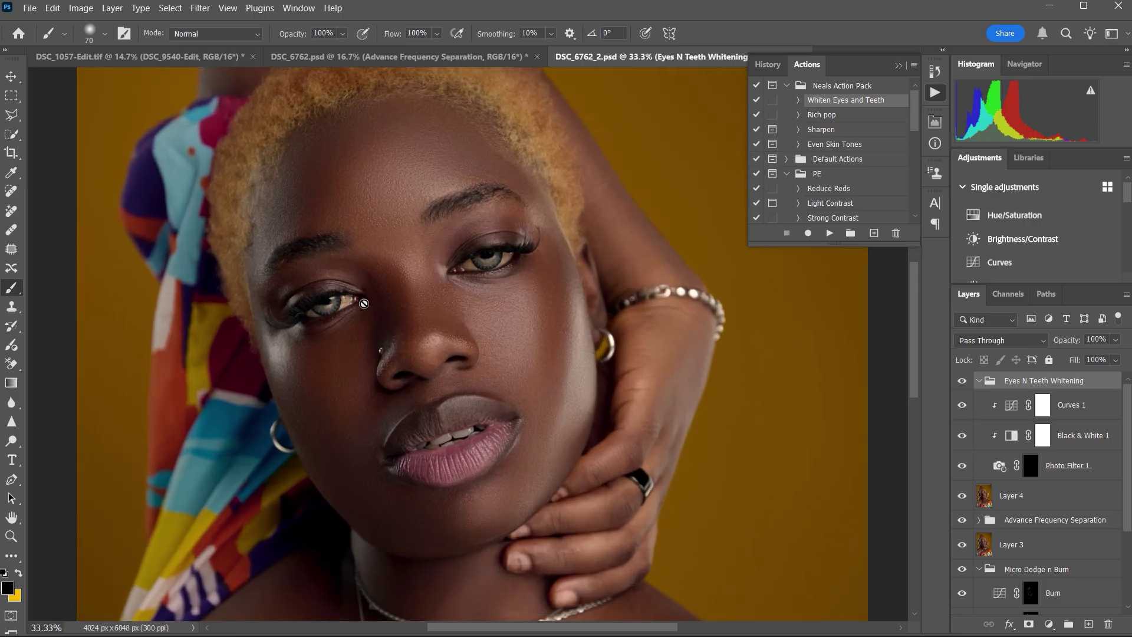
Paint white on the Photo Filter 1 mask over the eye nearer the colourful sleeve, using a brush of size 35
left_click(1031, 466)
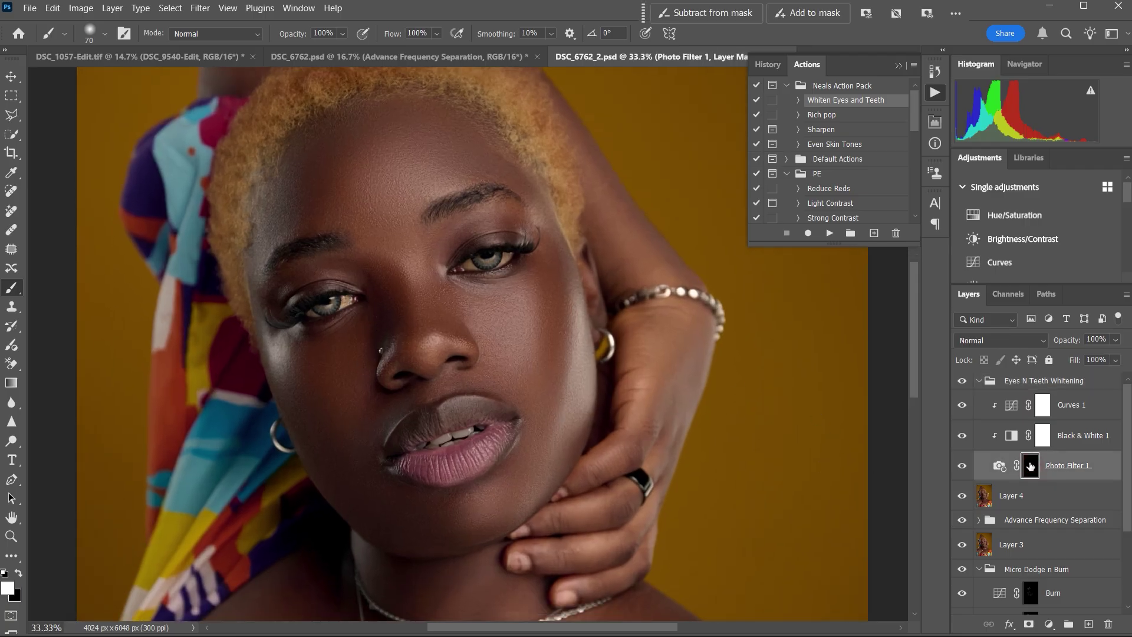
key("bracketleft")
key("bracketleft")
key("bracketleft")
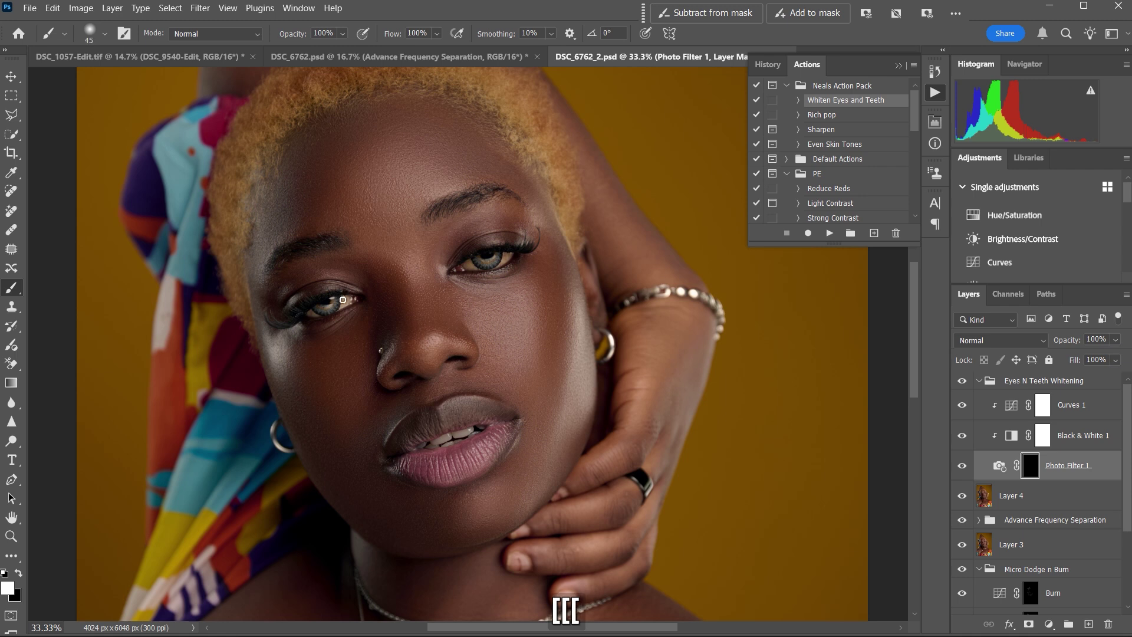
key("bracketleft")
key("bracketleft")
left_click_drag(347, 300, 310, 315)
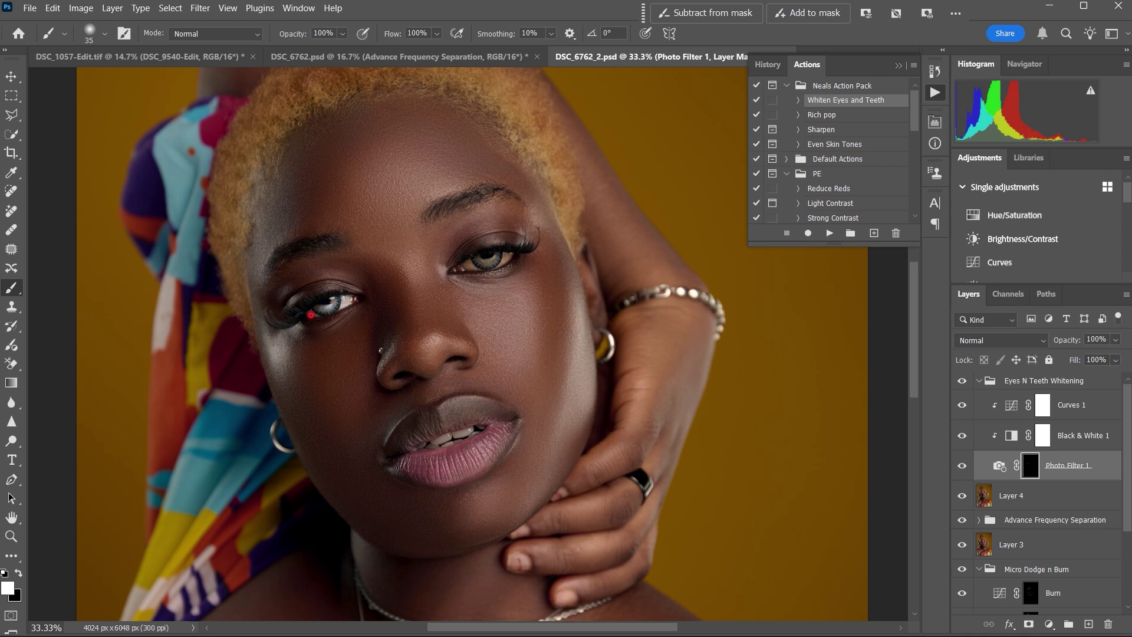
Paint white on the Photo Filter 1 mask over the other eye and the teeth with a smaller brush
key("bracketleft")
left_click_drag(469, 262, 495, 258)
key("bracketright")
left_click_drag(471, 431, 432, 445)
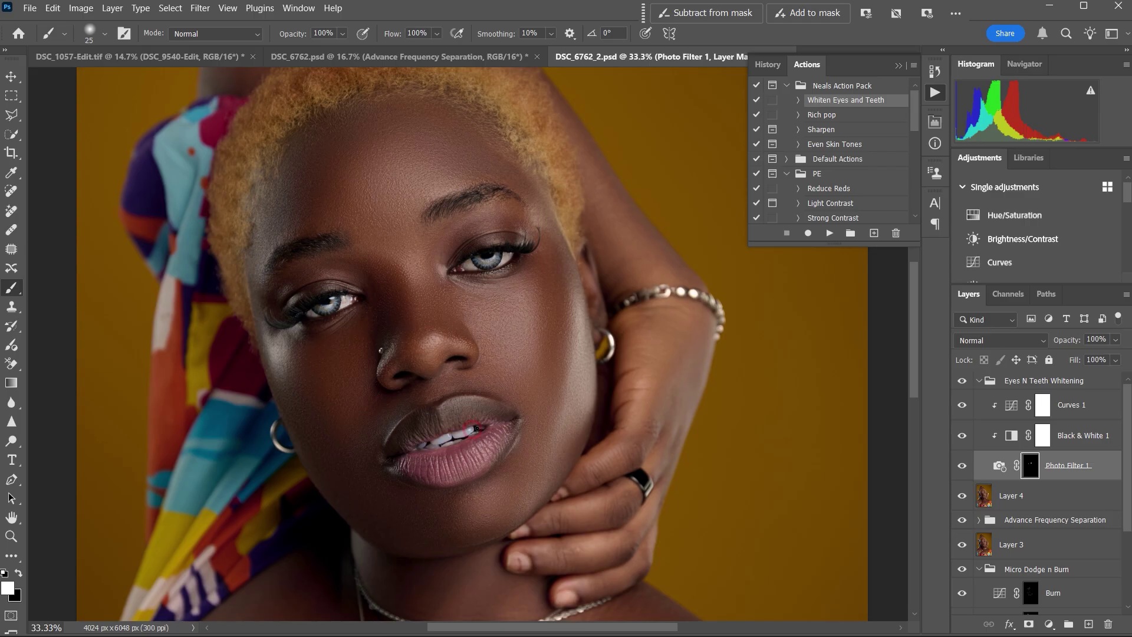
Set the Eyes N Teeth Whitening group's opacity to 51% and compare the face with the group hidden and shown
left_click(1061, 406)
left_click_drag(1081, 341, 1064, 344)
left_click(1052, 385)
left_click(962, 382)
left_click(961, 382)
left_click(960, 382)
left_click(961, 384)
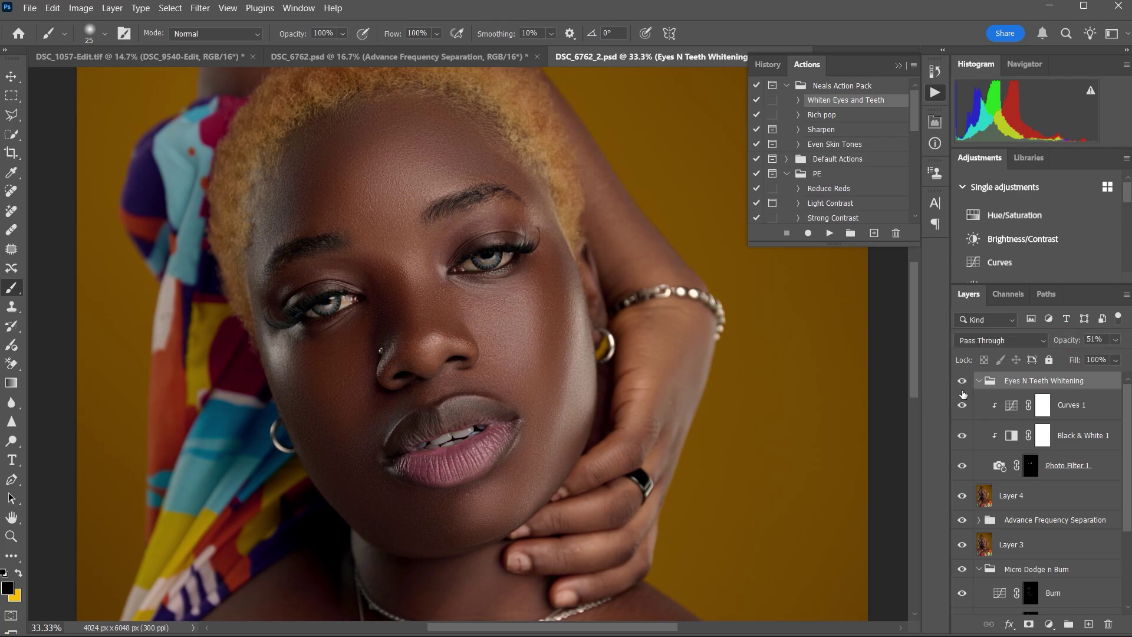
Run the Whiten Eyes and Teeth action again to add a second Eyes N Teeth Whitening group
left_click(834, 233)
mouse_move(1020, 400)
left_mouse_down()
mouse_move(1020, 383)
mouse_move(1008, 384)
left_mouse_up()
left_click(979, 381)
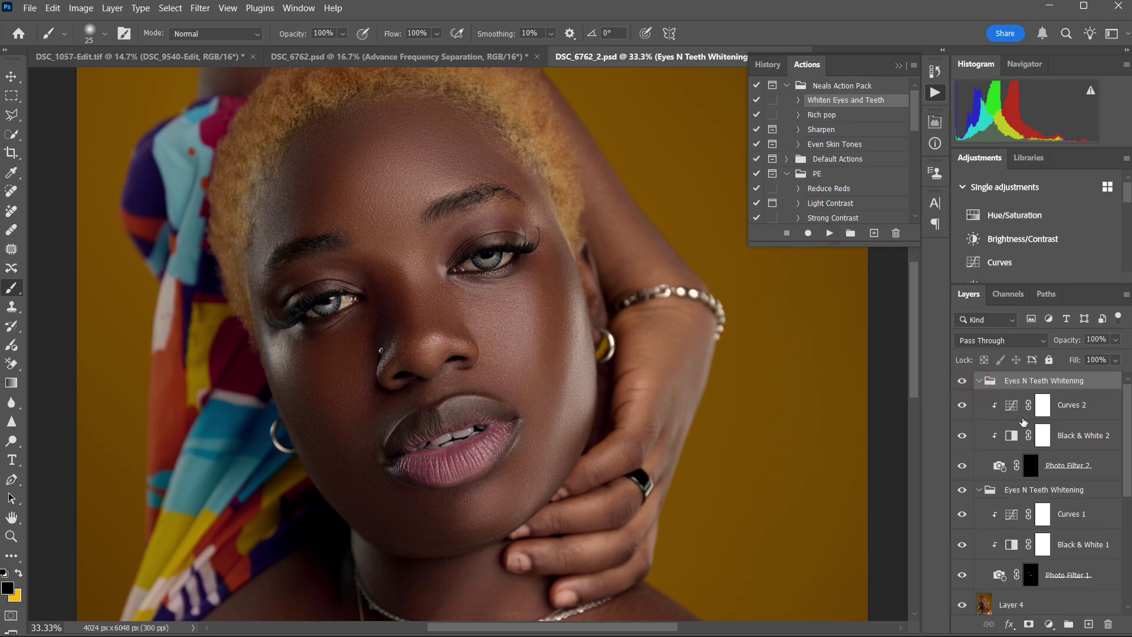
Paint white on the Photo Filter 2 mask over the irises of the eyes with a brush of size 30
left_click(1031, 464)
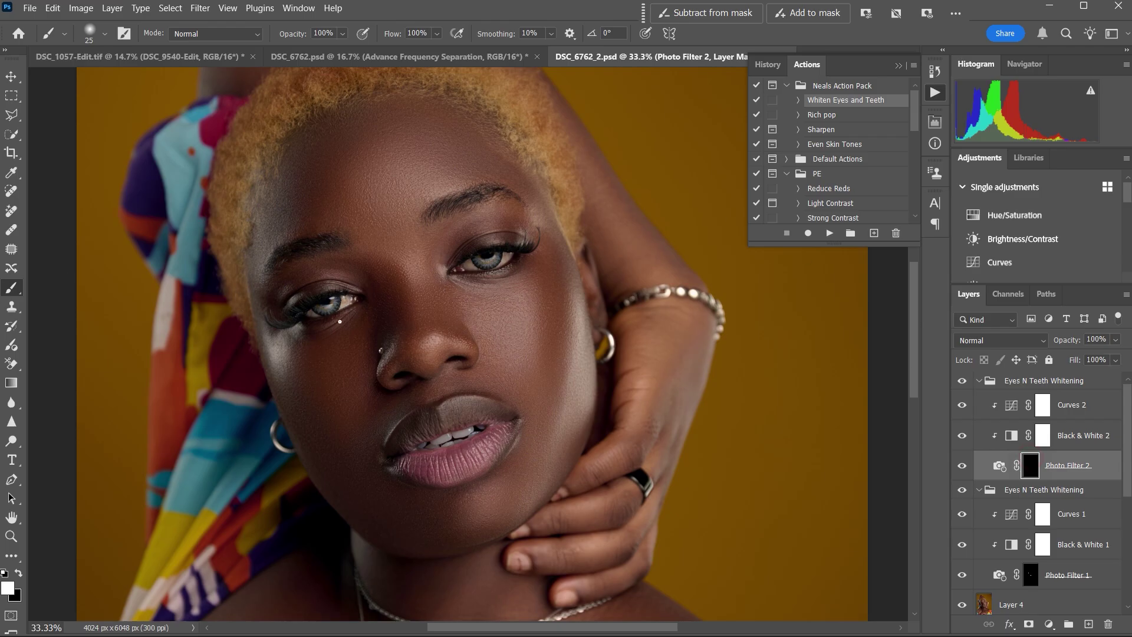
key("bracketright")
key("bracketright")
key("bracketleft")
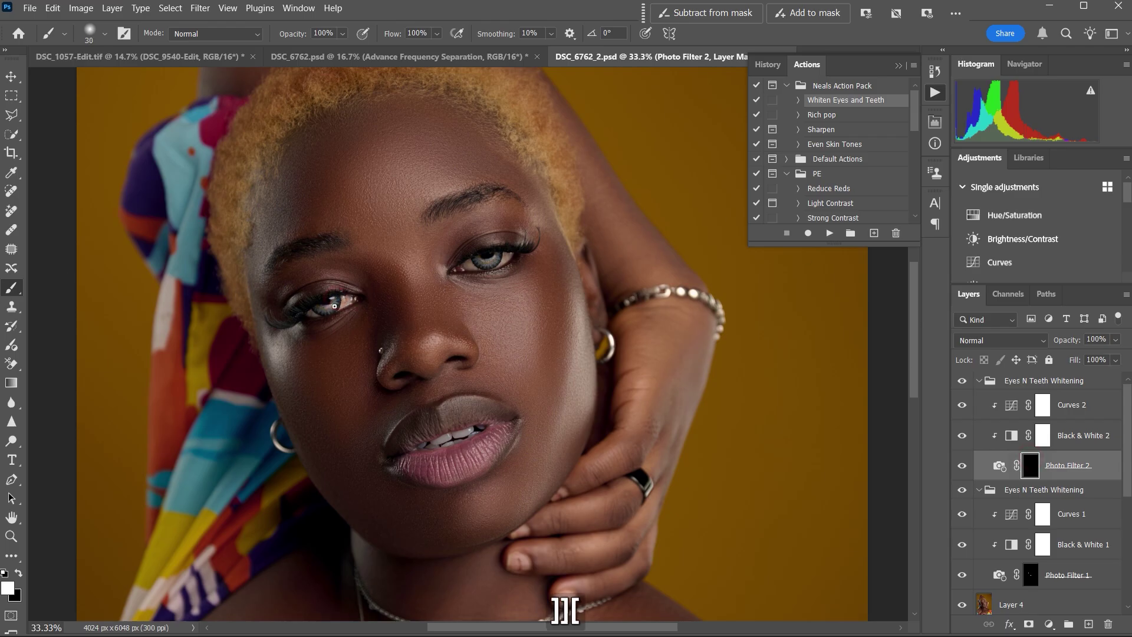
left_click_drag(335, 305, 320, 309)
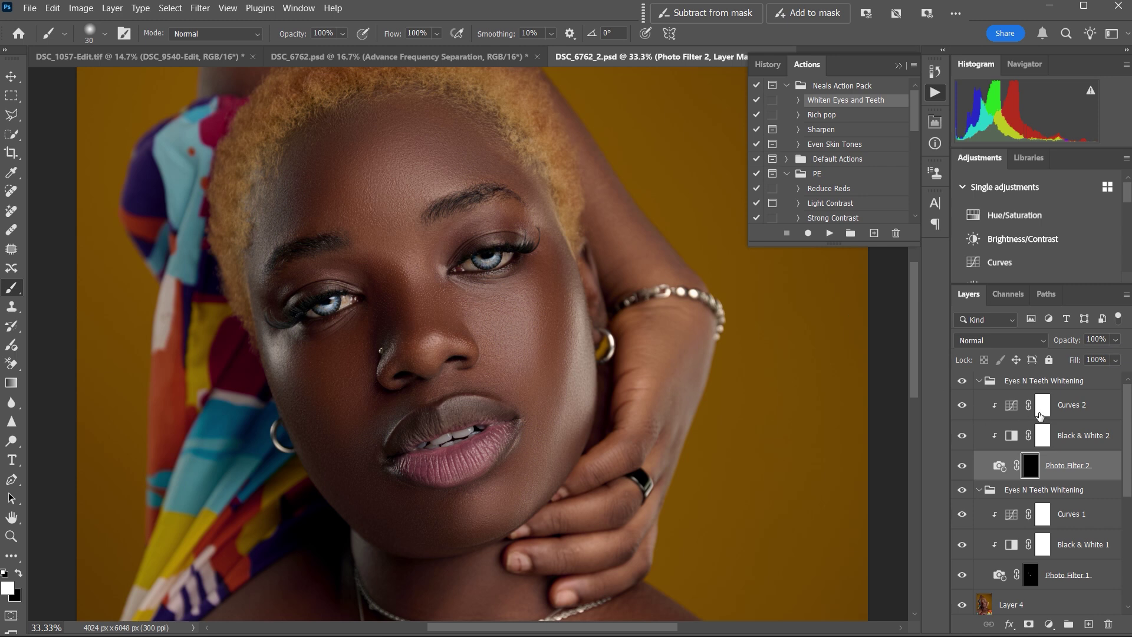
Set the upper Eyes N Teeth Whitening group's opacity to 54% and compare the irises with the group hidden and shown
left_click(1040, 415)
left_click_drag(1065, 341, 1035, 352)
left_click(1036, 381)
left_click(962, 382)
left_click(961, 382)
left_click(962, 383)
left_click(961, 382)
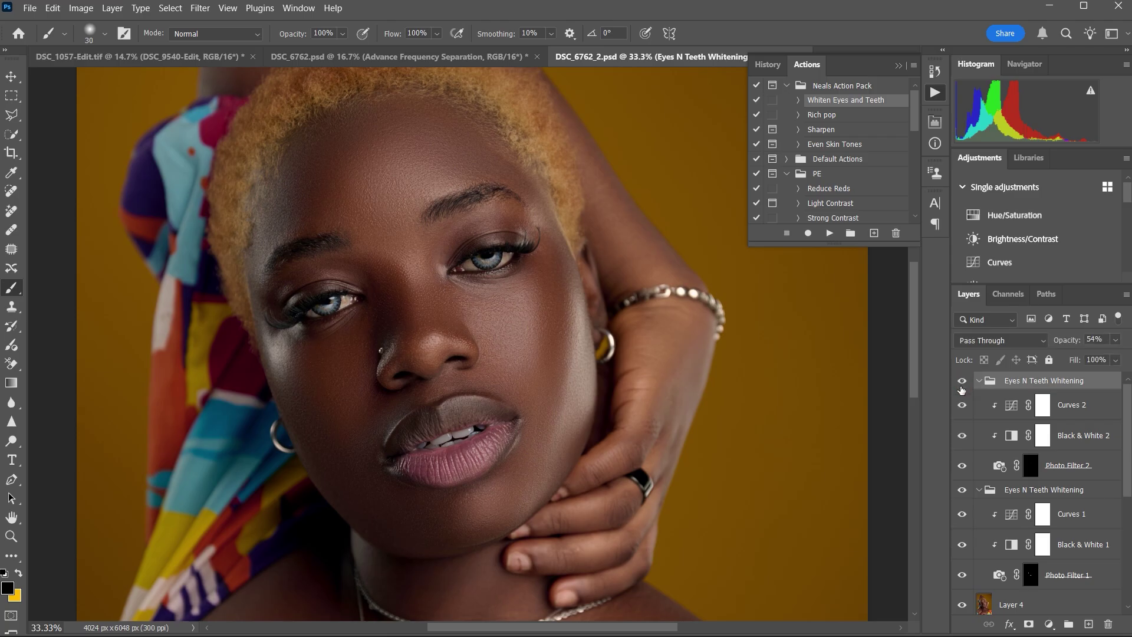
Compare both whitening groups in full view and lower the upper group's opacity to 38%
key("ctrl+minus")
key("ctrl+minus")
key("ctrl+minus")
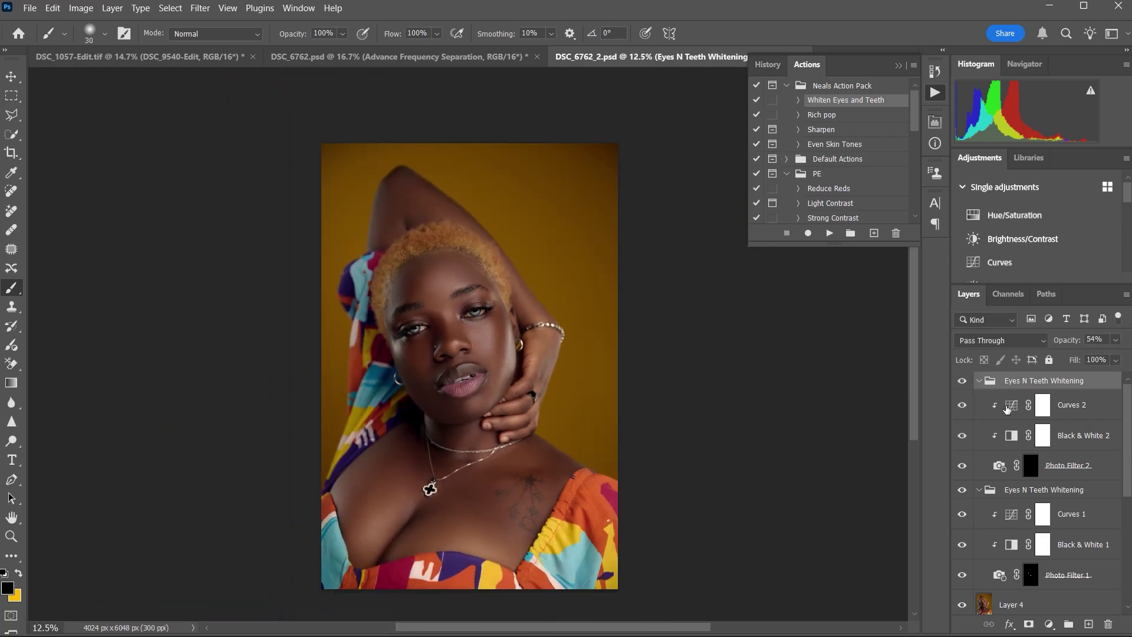
left_click(961, 491)
left_click(962, 383)
left_click(962, 382)
left_click_drag(1074, 339, 1061, 344)
left_click(962, 383)
left_click(962, 383)
Compare the portrait with the lower Eyes N Teeth Whitening group hidden and shown, and collapse both whitening groups
left_click(1028, 490)
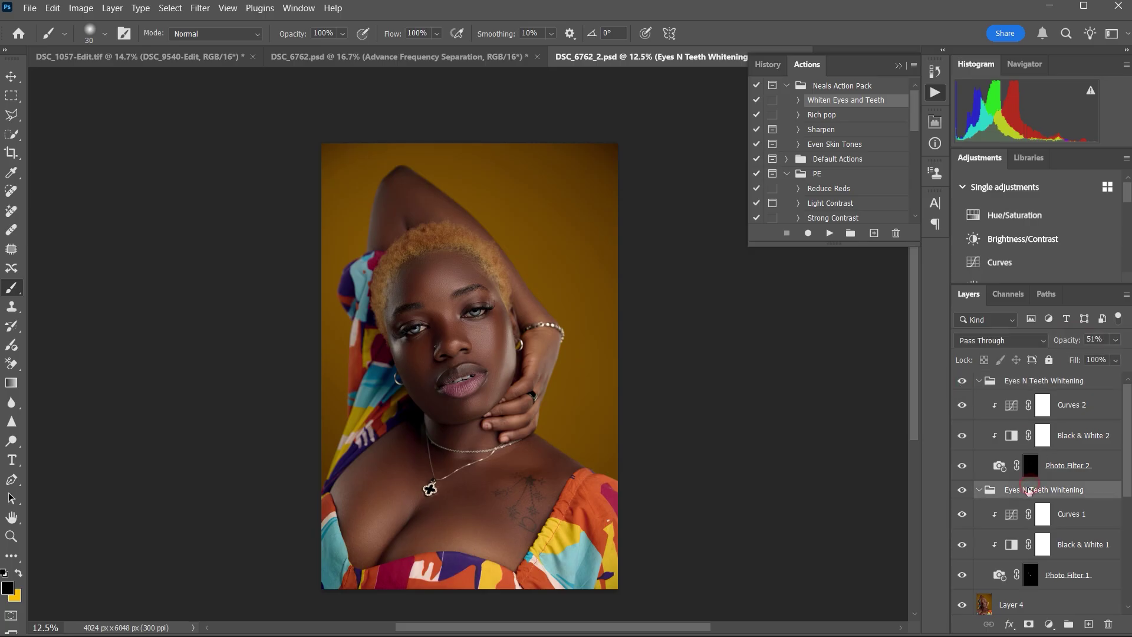
left_click(962, 489)
left_click(963, 490)
left_click(1023, 382)
left_click(979, 381)
left_click(979, 399)
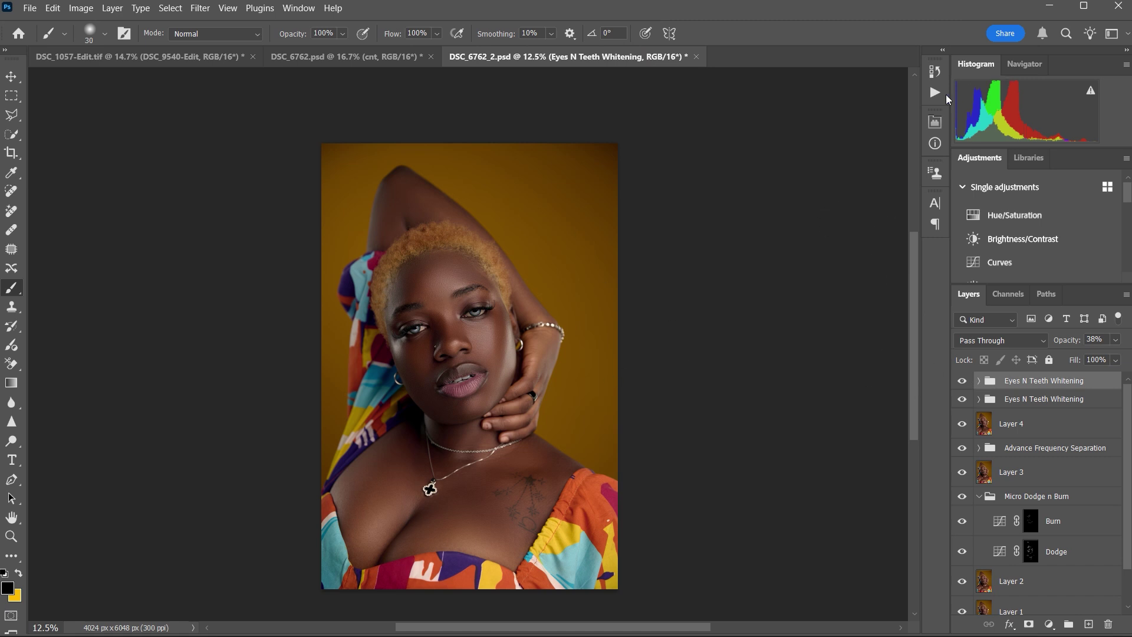
Add two Curves adjustment layers above the Eyes N Teeth Whitening groups and group them together
left_click(1049, 624)
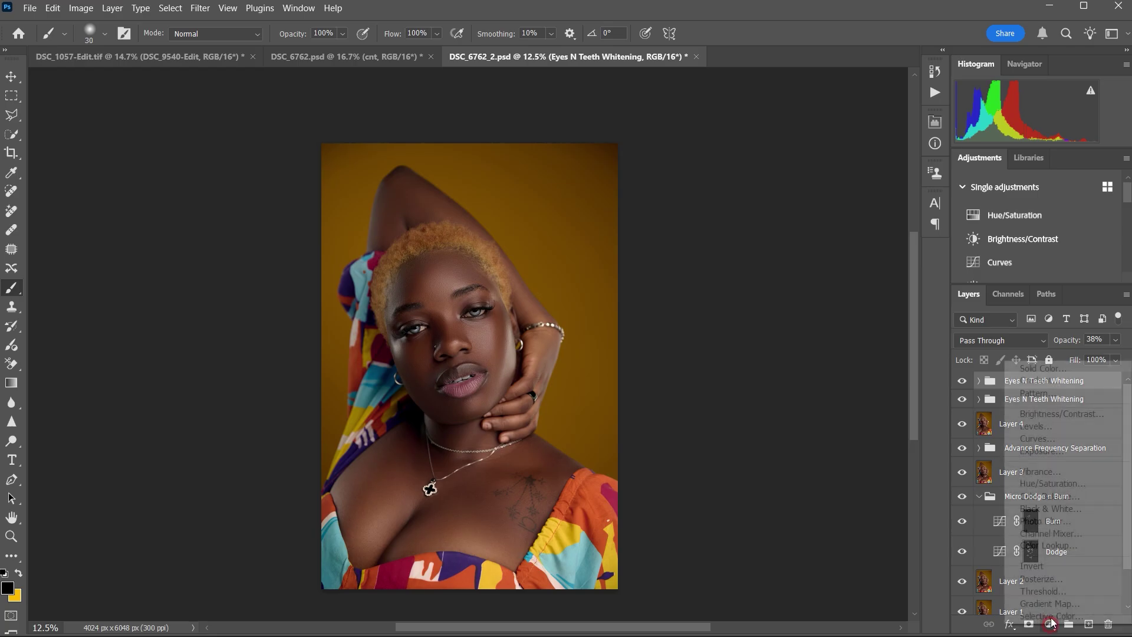
left_click(1037, 438)
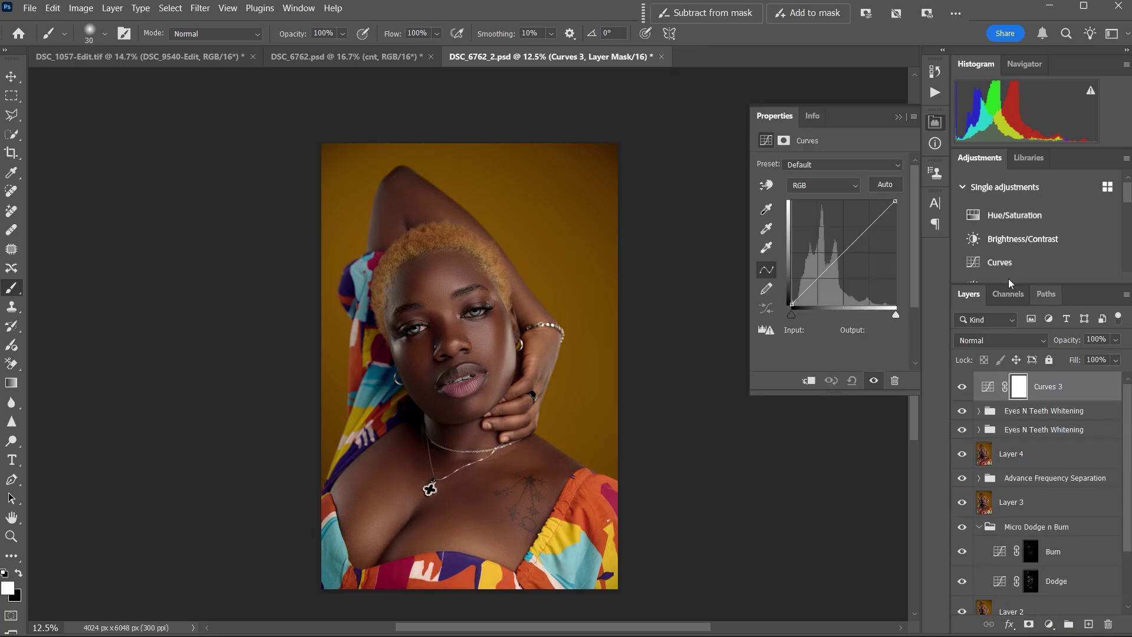
left_click(1049, 626)
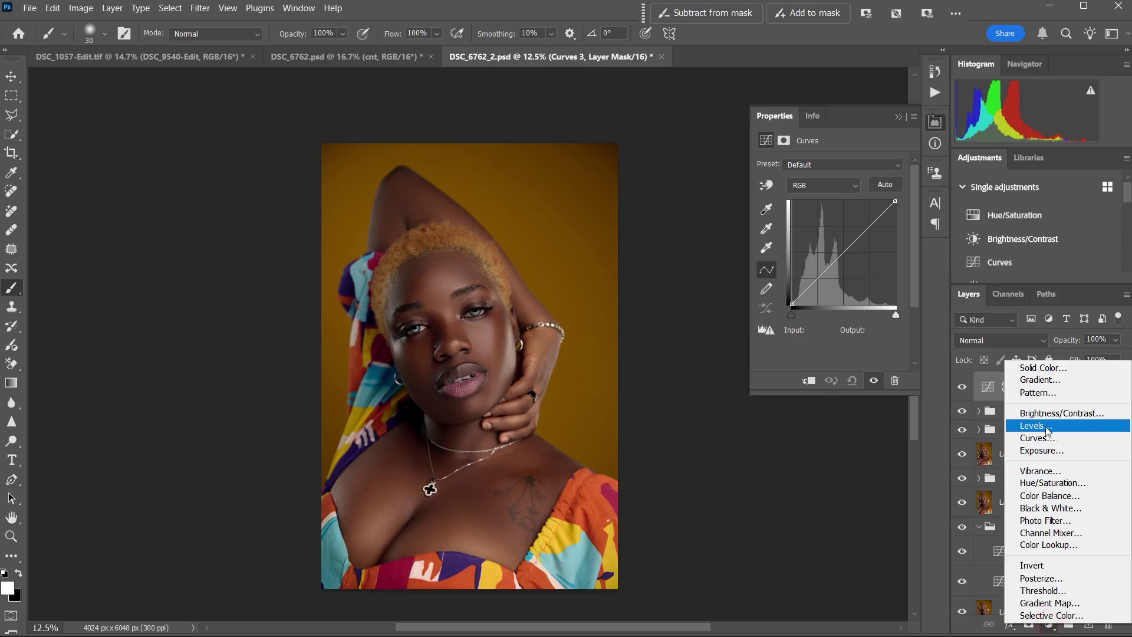
left_click(1038, 437)
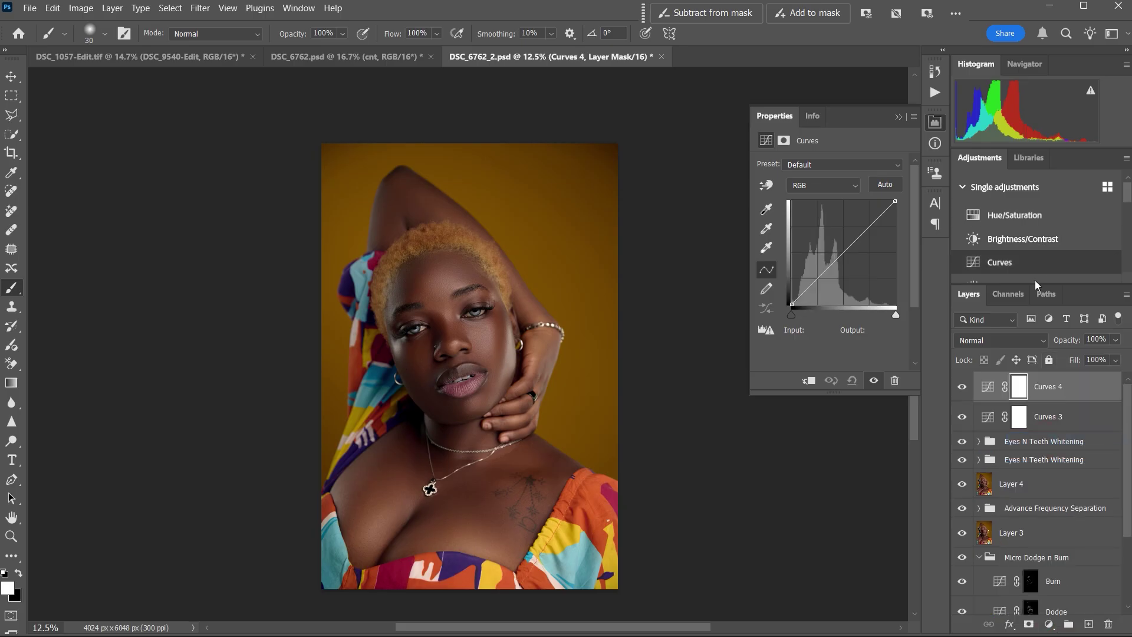
left_click(1059, 407, "shift")
key("ctrl+g")
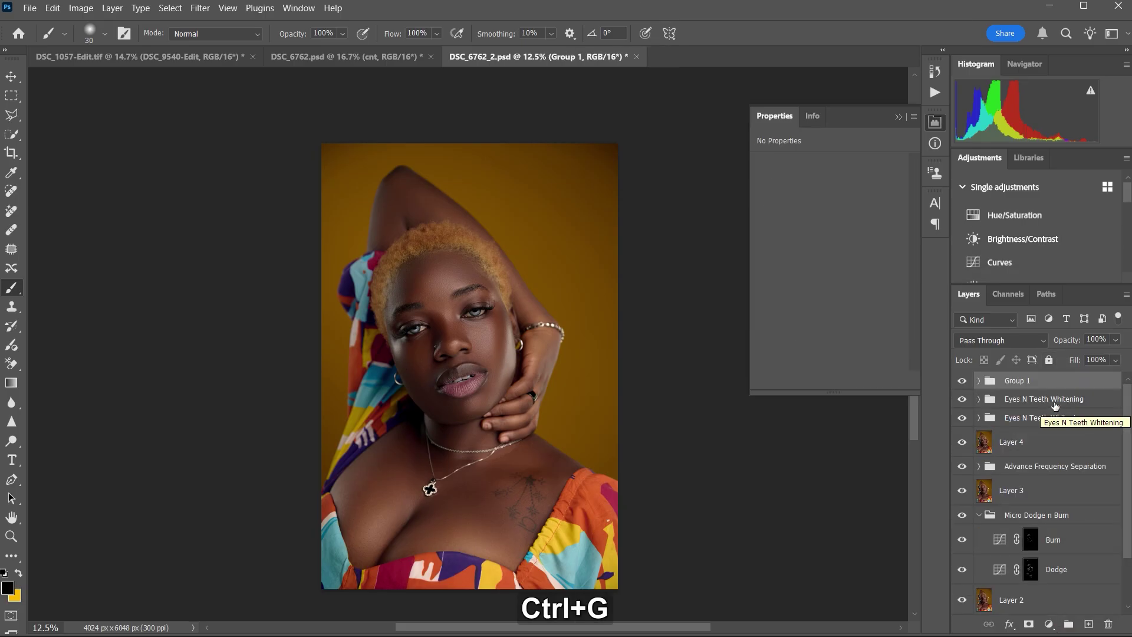
Brighten the Curves 4 layer by raising its midtones from input 108 to output 170, and invert its mask to black
left_click(1060, 405)
left_click(999, 405)
left_click_drag(843, 252, 836, 235)
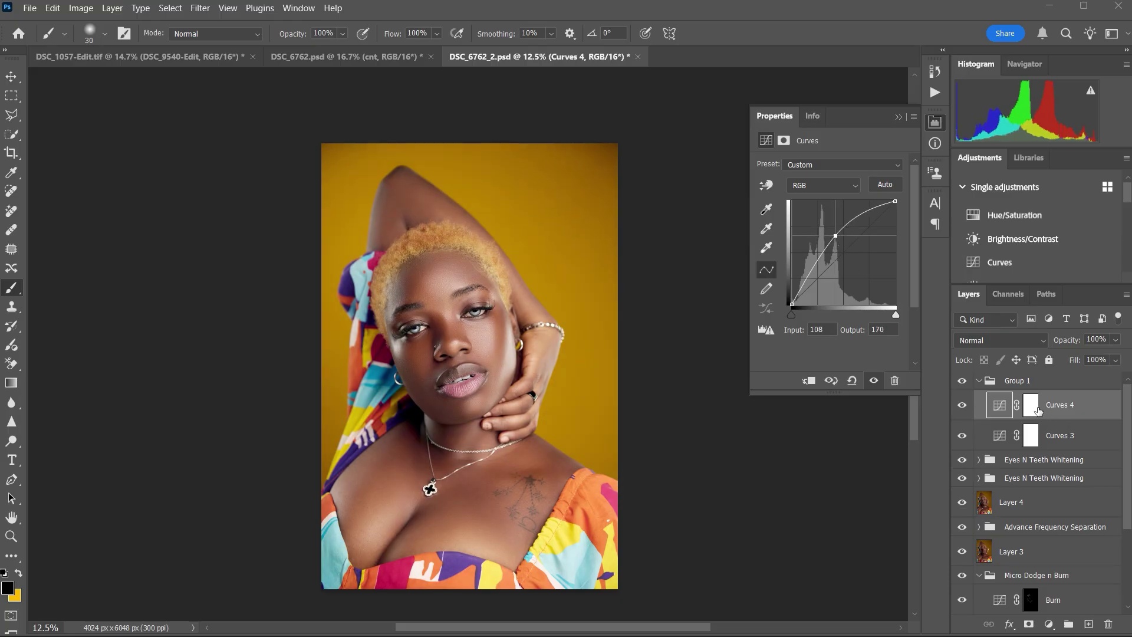
left_click(1035, 412)
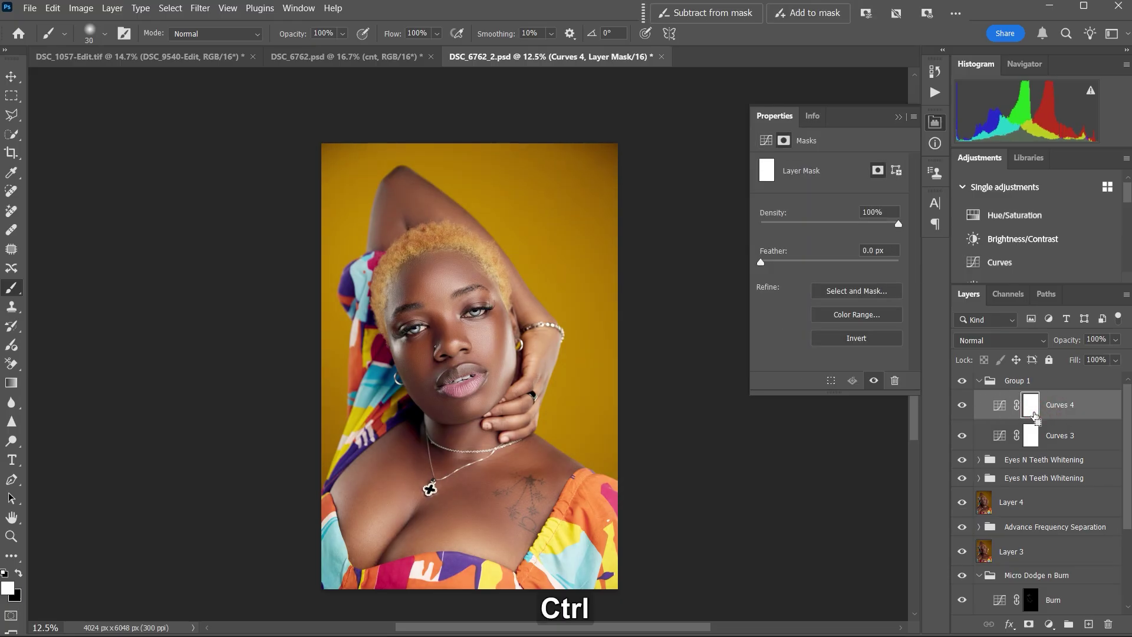
key("ctrl+i")
Darken the Curves 3 layer by pulling its midtones down, and invert its mask to black
left_click(1030, 439)
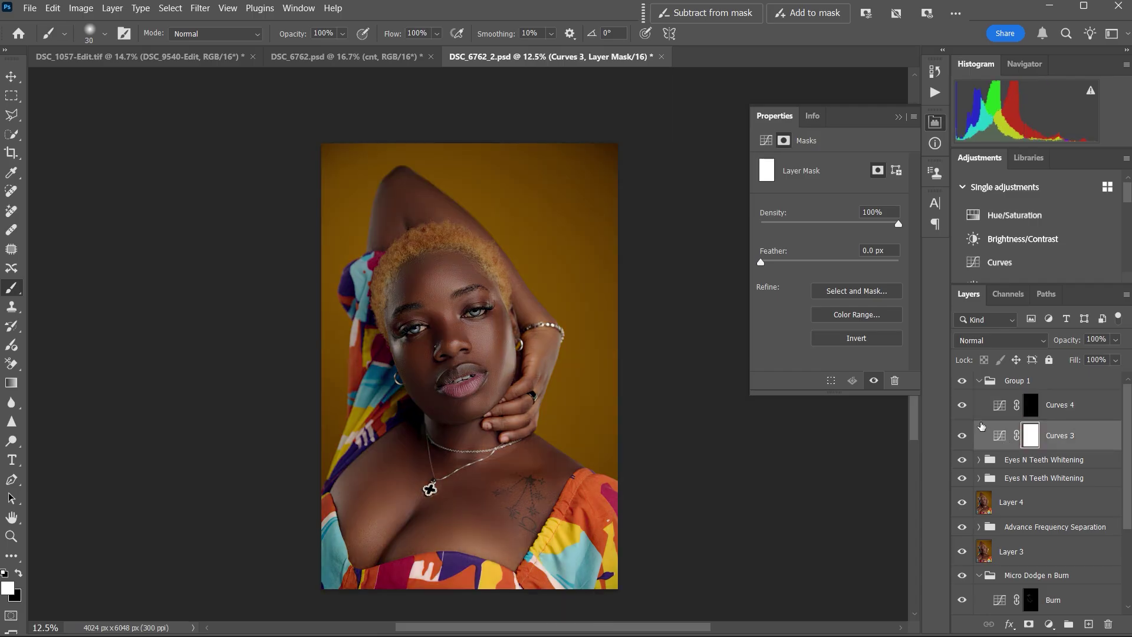
left_click(997, 438)
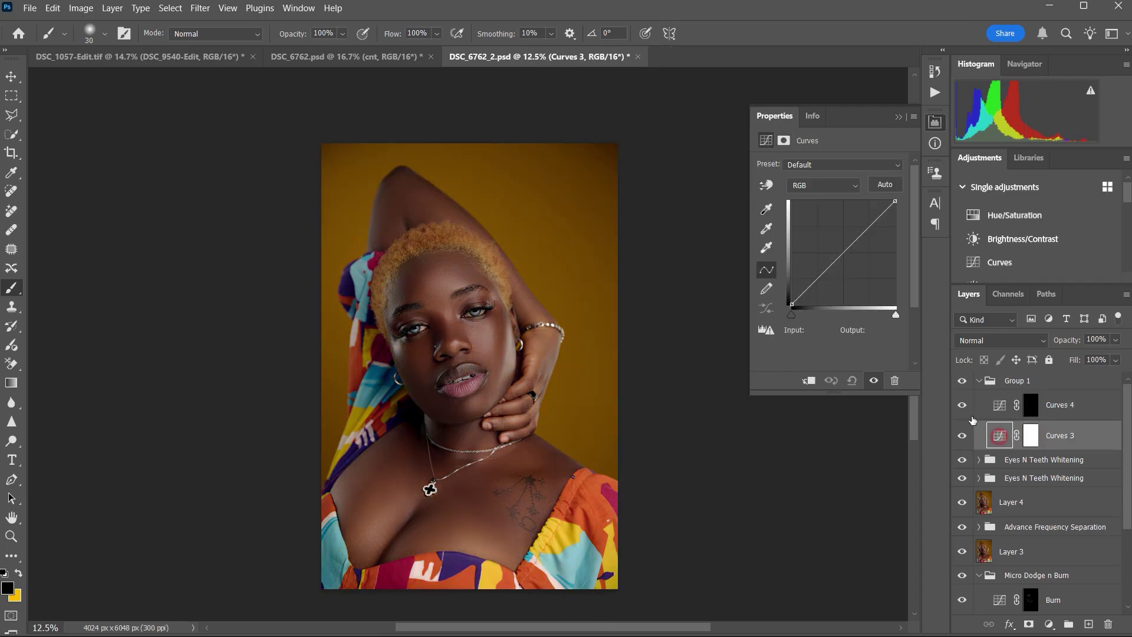
mouse_move(843, 253)
left_mouse_down()
mouse_move(855, 270)
mouse_move(853, 260)
left_mouse_up()
left_click(899, 117)
left_click(1027, 441)
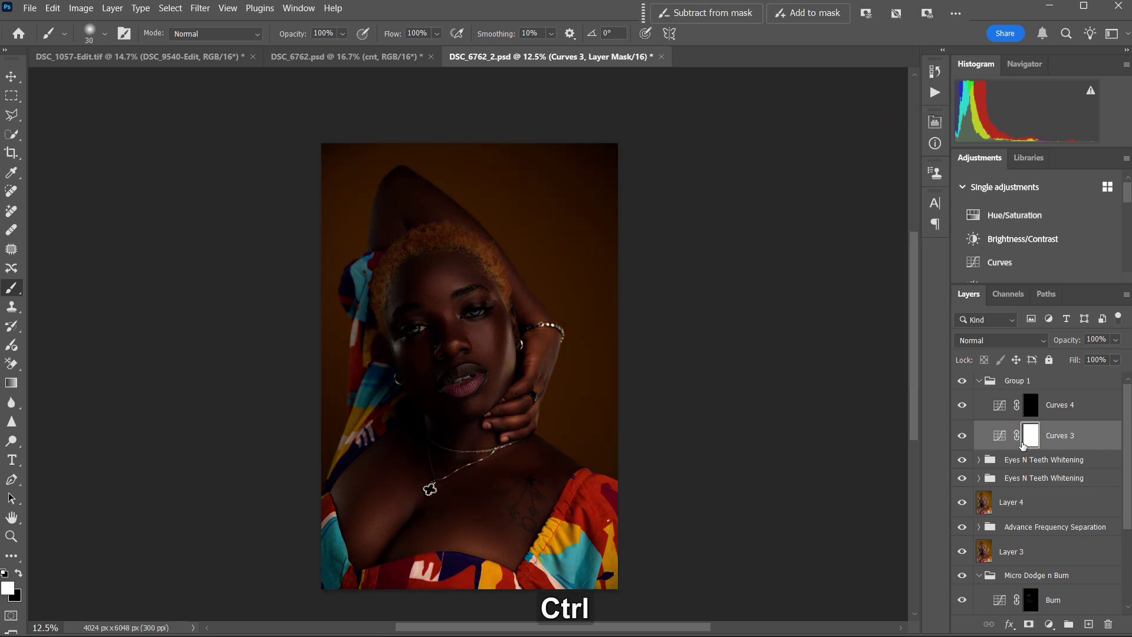
key("ctrl+i")
Set the blend mode of both Curves 4 and Curves 3 to Luminosity
left_click(1050, 407)
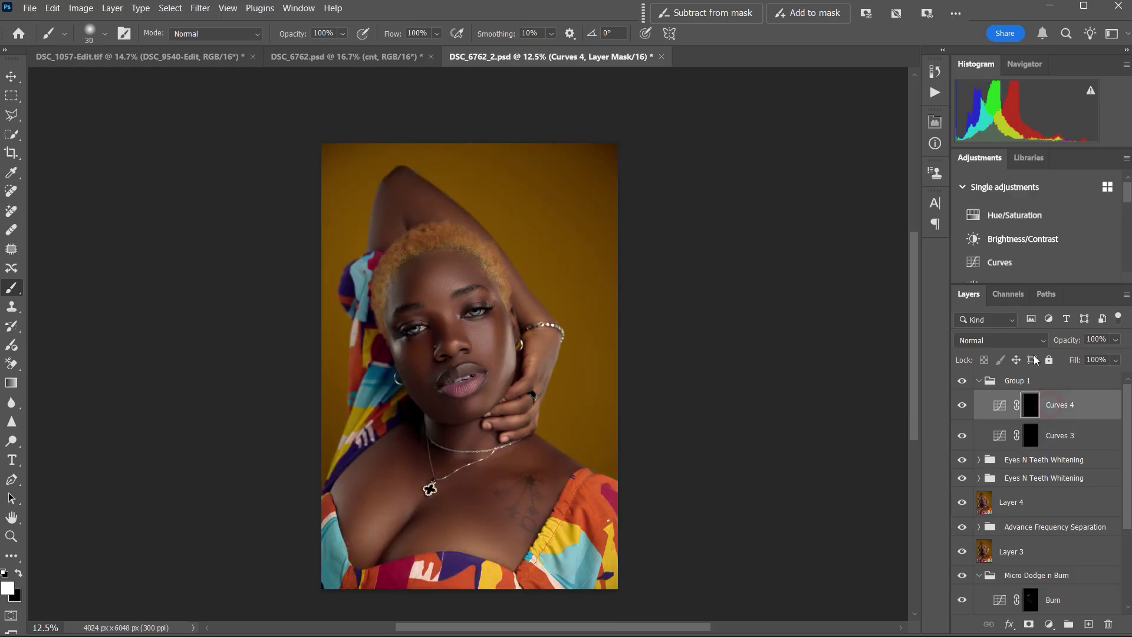
left_click(1035, 344)
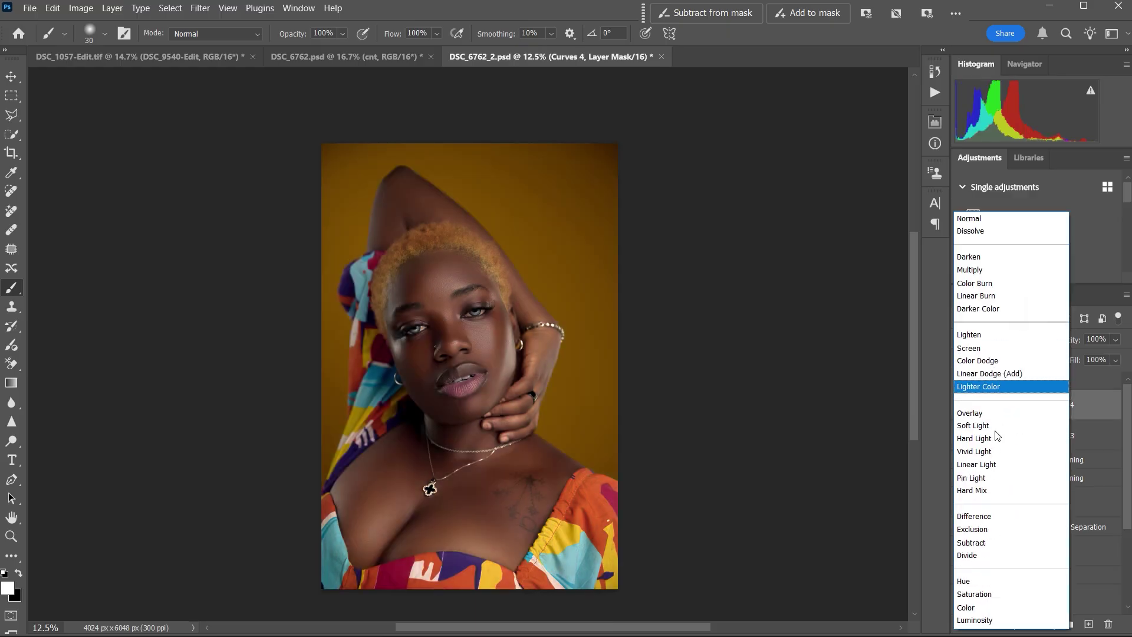
left_click(987, 619)
left_click(1047, 434)
left_click(1028, 343)
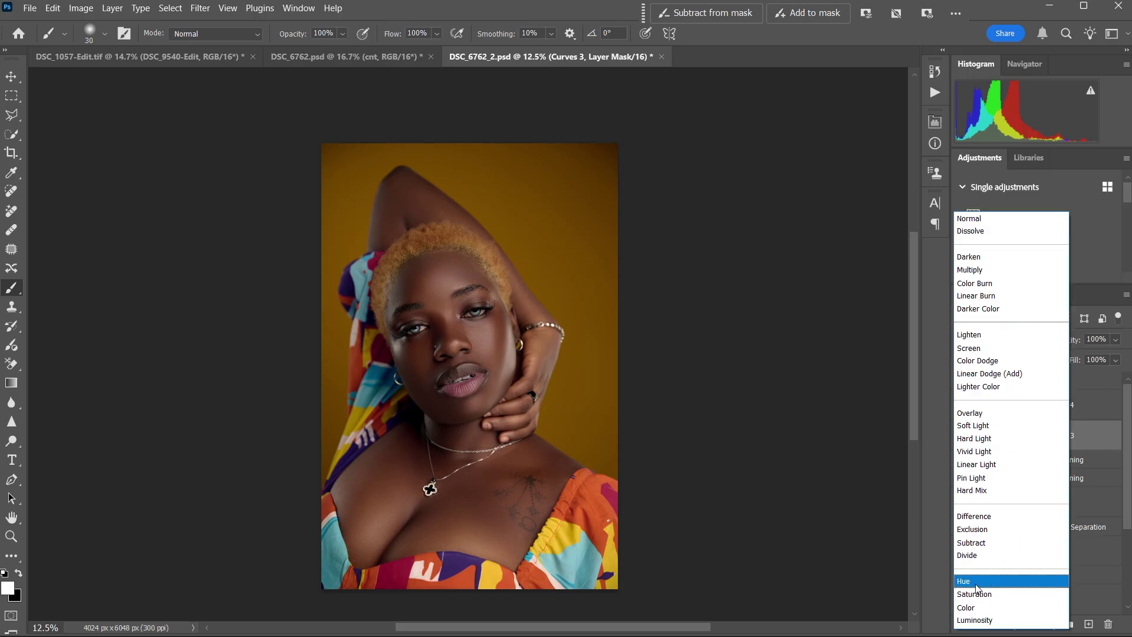
left_click(979, 620)
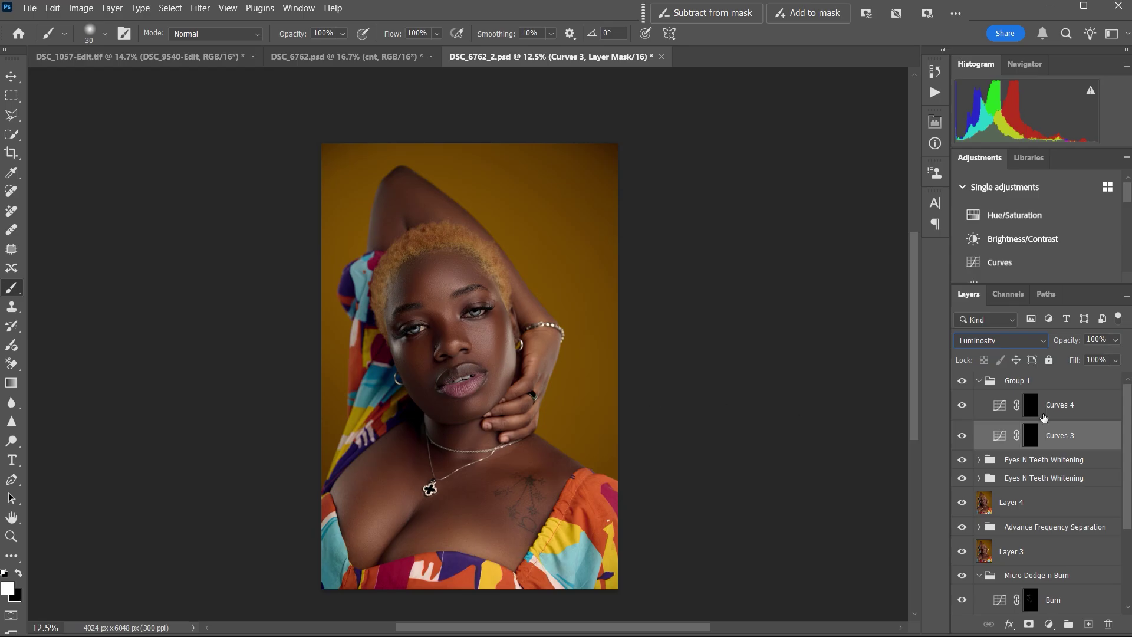
left_click(1028, 413)
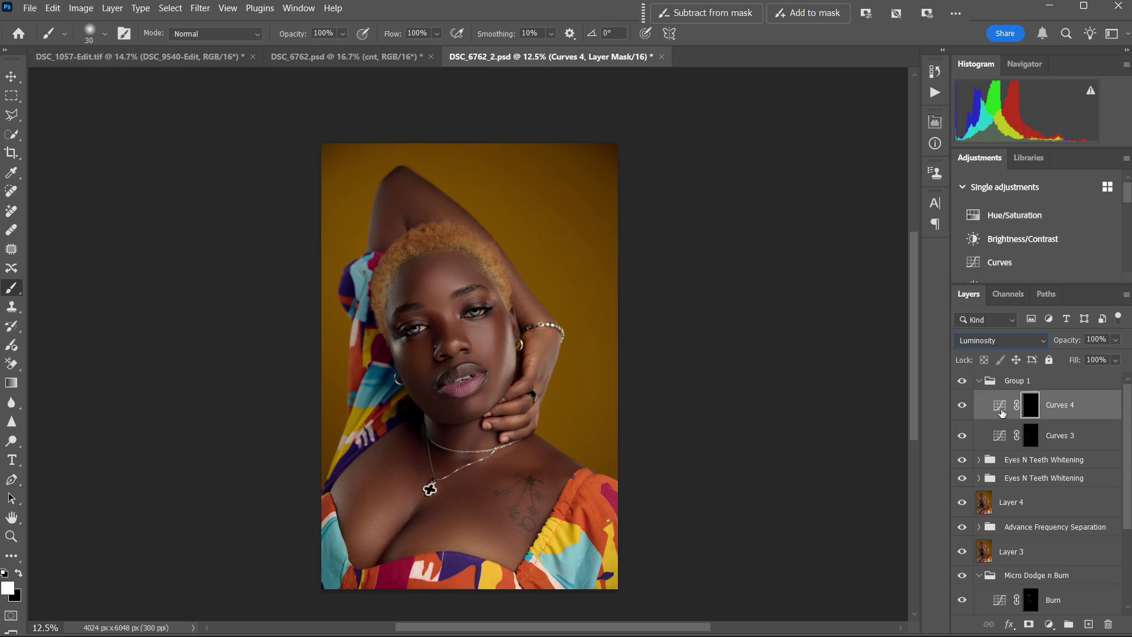
left_click(1031, 437)
left_click(1032, 414)
left_click(999, 406)
double_click(1000, 406)
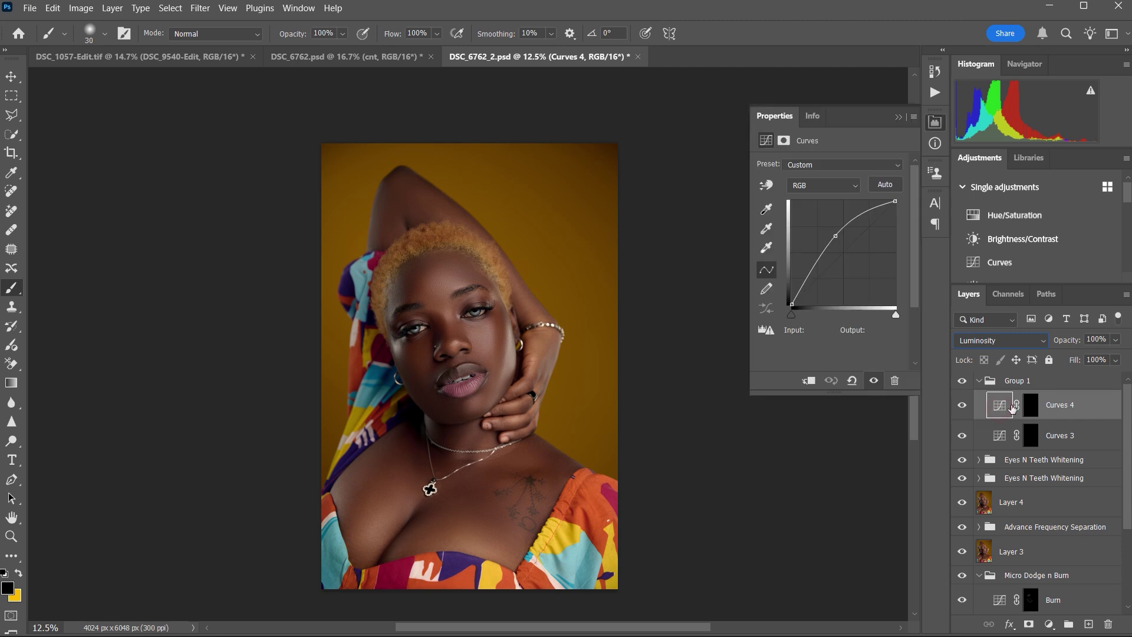
Rename the brightening layer Curves 4 as Dodge
double_click(1054, 405)
type("burn")
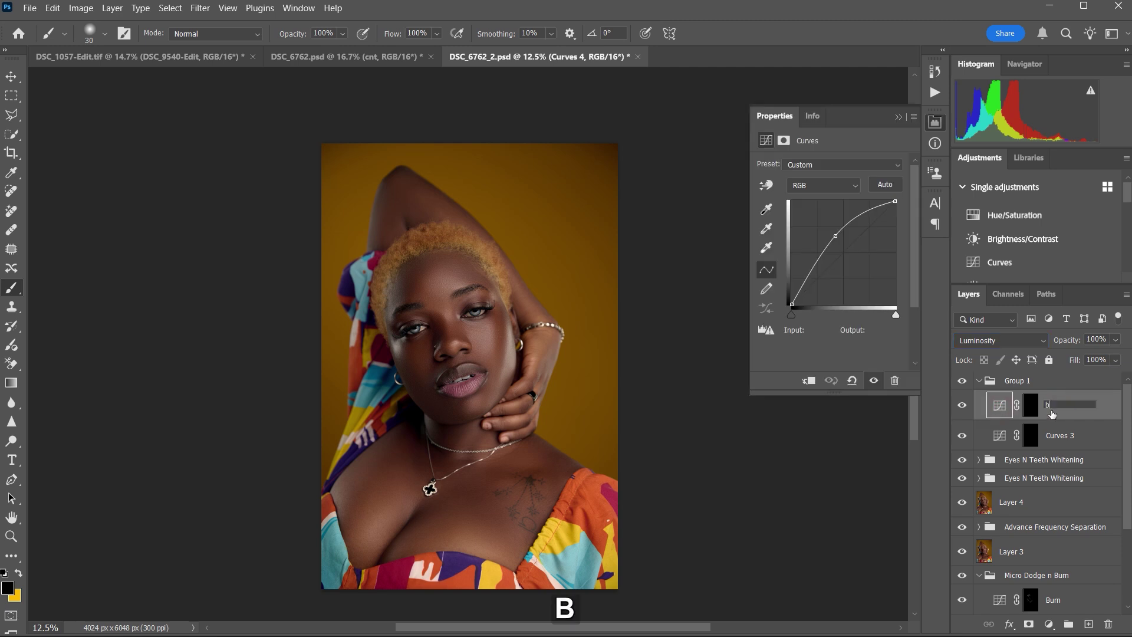
key("BackSpace")
key("BackSpace")
key("BackSpace")
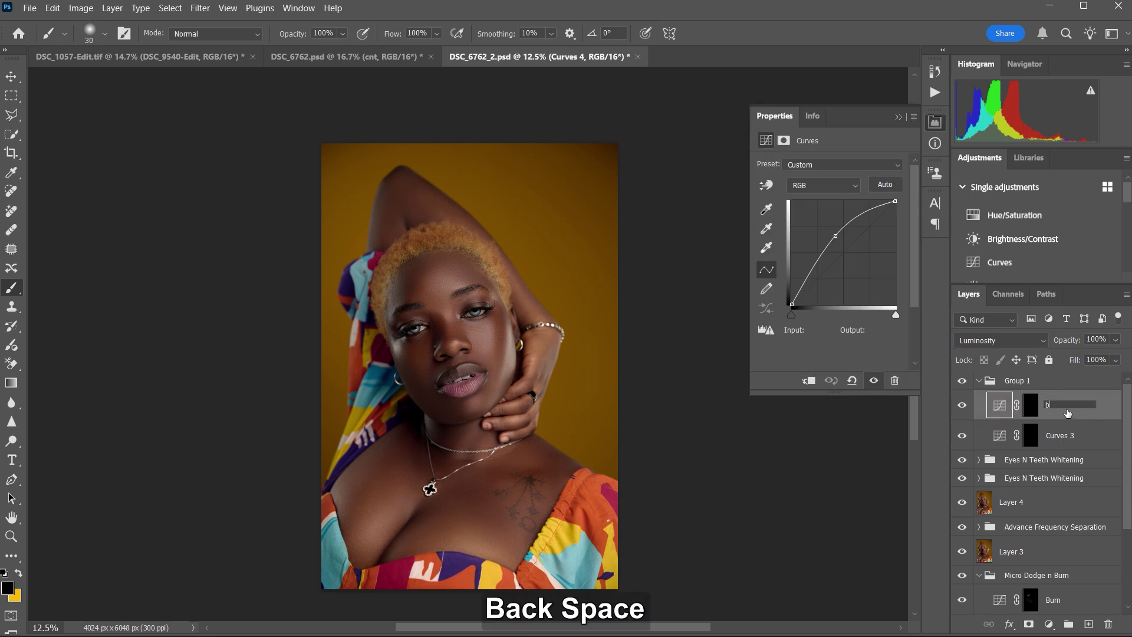
type("Dodge")
Rename the darkening layer Curves 3 as Burn
double_click(1066, 435)
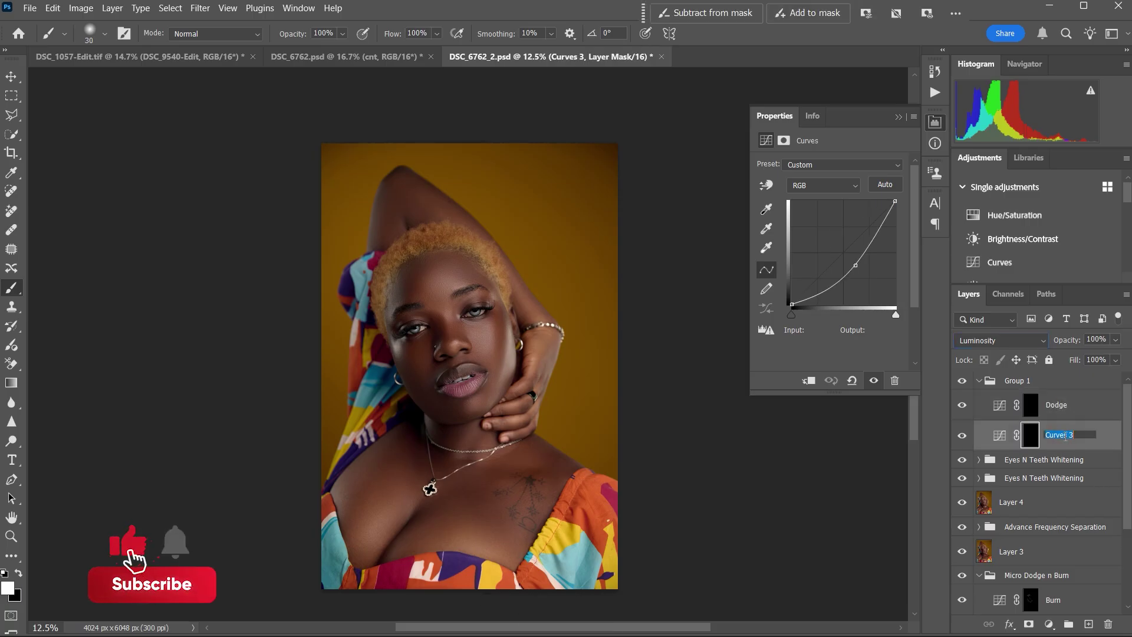
type("Burn")
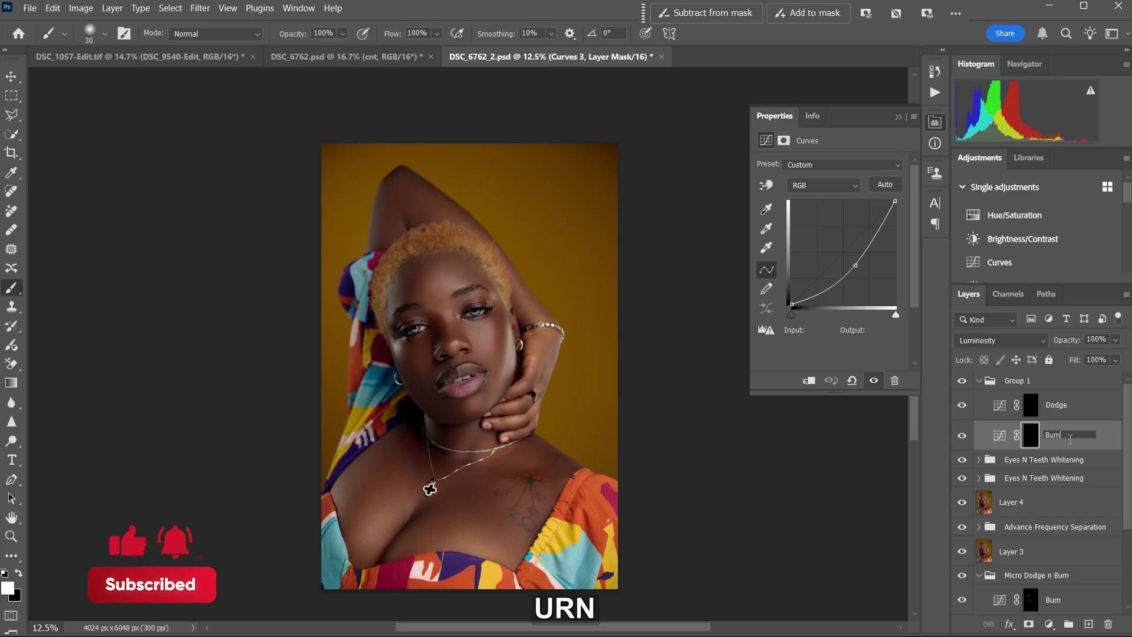
key("Return")
left_click(999, 436)
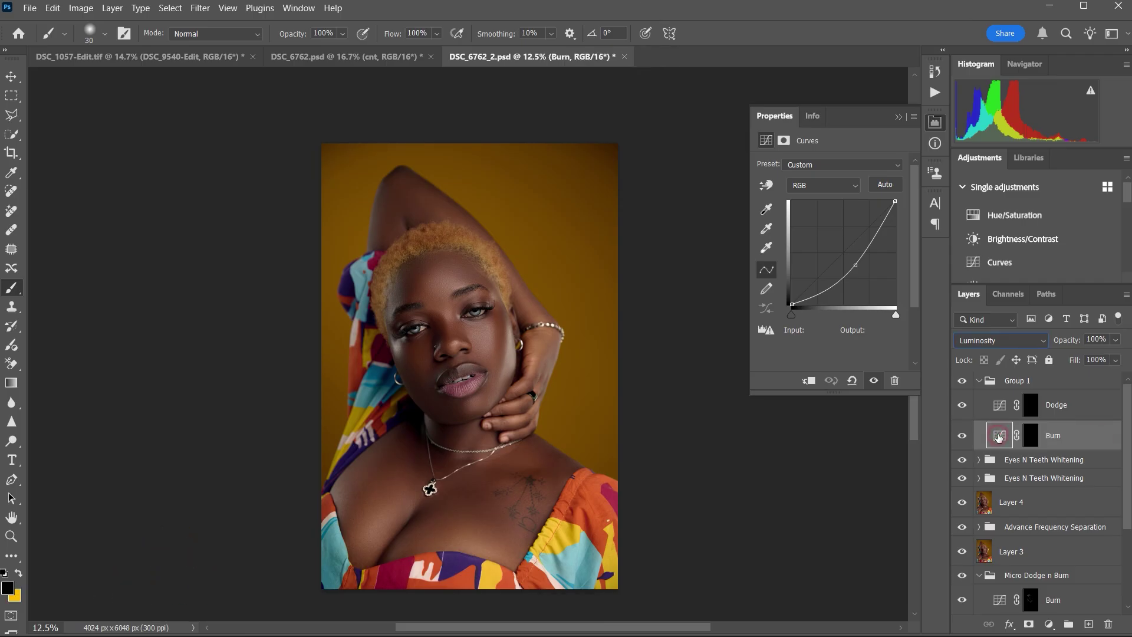
Target the Dodge layer's mask and set the Brush tool to 11% opacity and 11% flow
left_click(1032, 413)
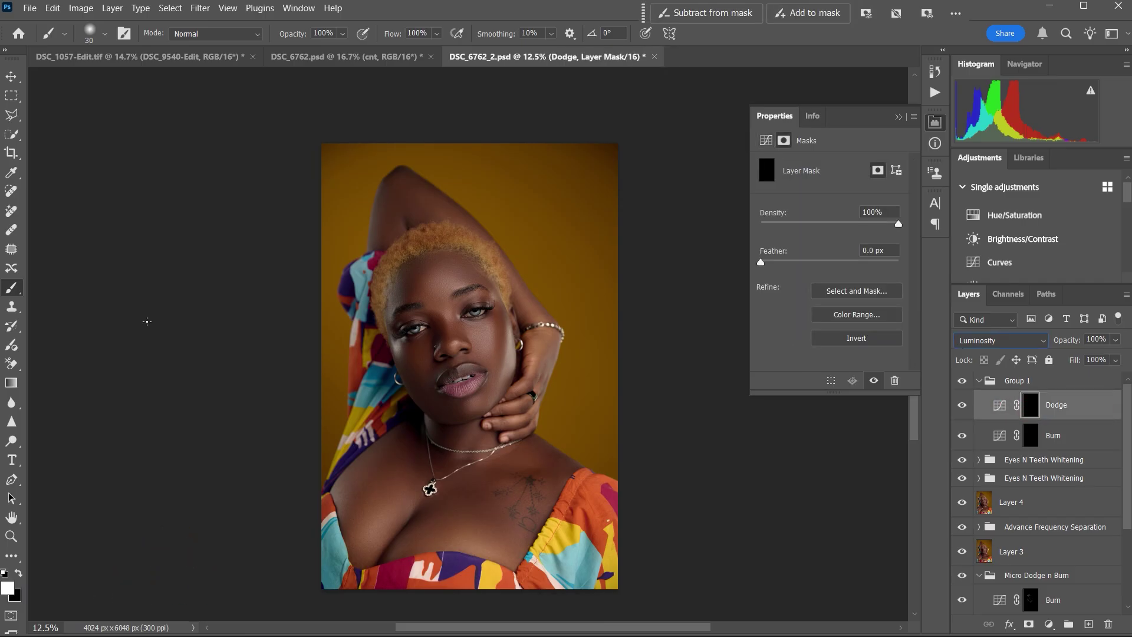
left_click(11, 288)
left_click_drag(311, 37, 236, 53)
left_click_drag(400, 34, 331, 41)
Paint white on the Dodge mask over the centre of the forehead with a soft brush about 250 px wide
key("bracketright")
key("bracketright")
key("bracketright")
key("bracketright")
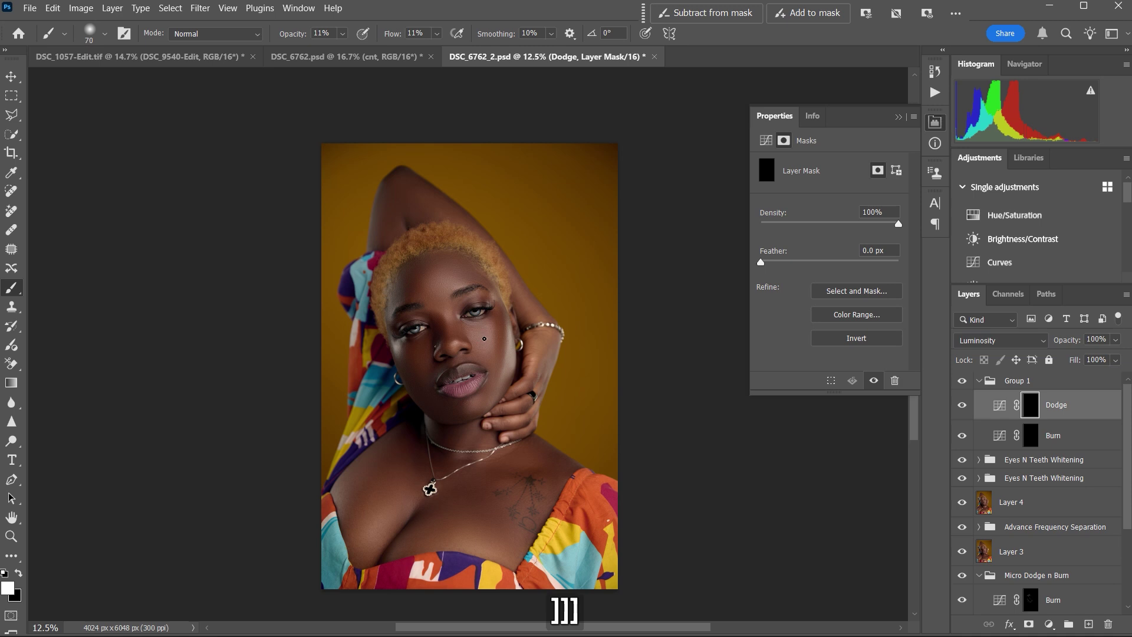
key("bracketleft")
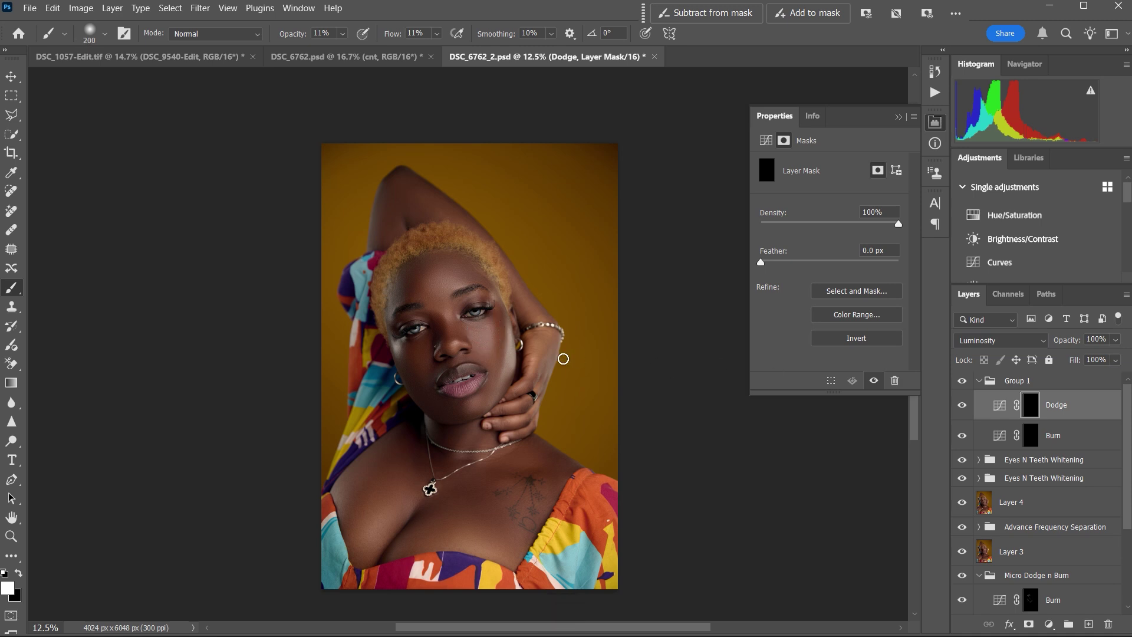
key("bracketright")
key("bracketright")
key("bracketright")
key("bracketleft")
key("bracketleft")
key("bracketleft")
key("bracketleft")
key("bracketright")
key("bracketright")
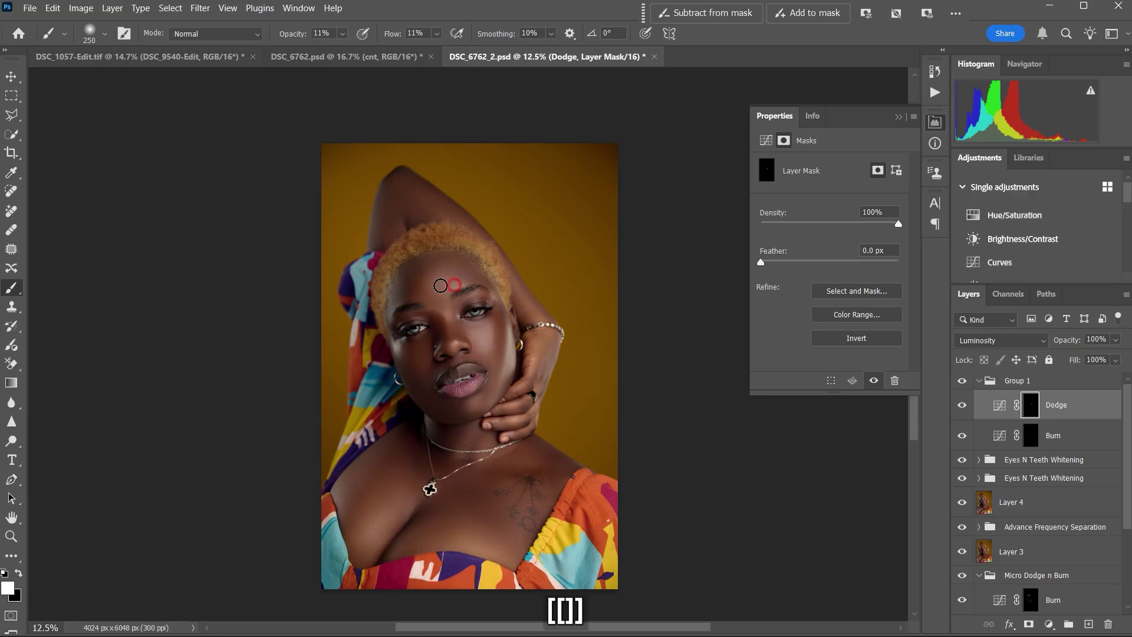
left_click_drag(438, 277, 462, 280)
key("bracketleft")
key("bracketleft")
key("bracketright")
key("bracketright")
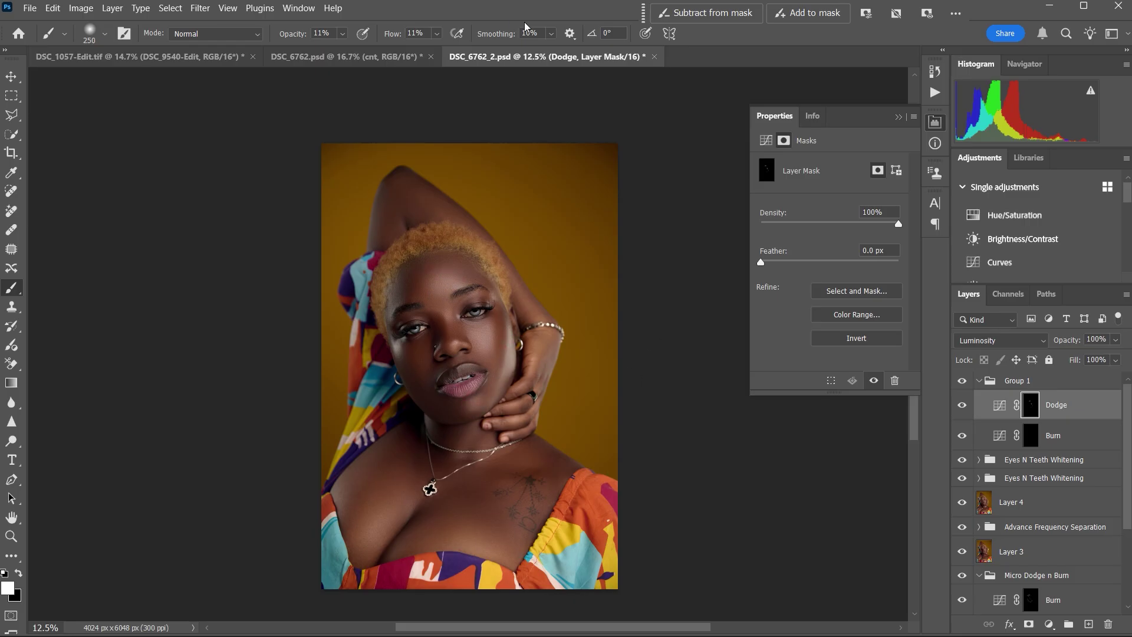
Set the brush flow to 9% and dodge the cheeks, enlarging the brush to 300 px for the one on the image's left
left_click(509, 35)
left_click_drag(399, 36, 399, 38)
key("bracketleft")
key("bracketleft")
key("bracketright")
left_click_drag(490, 334, 487, 359)
key("bracketright")
key("bracketright")
key("bracketleft")
key("bracketleft")
key("bracketleft")
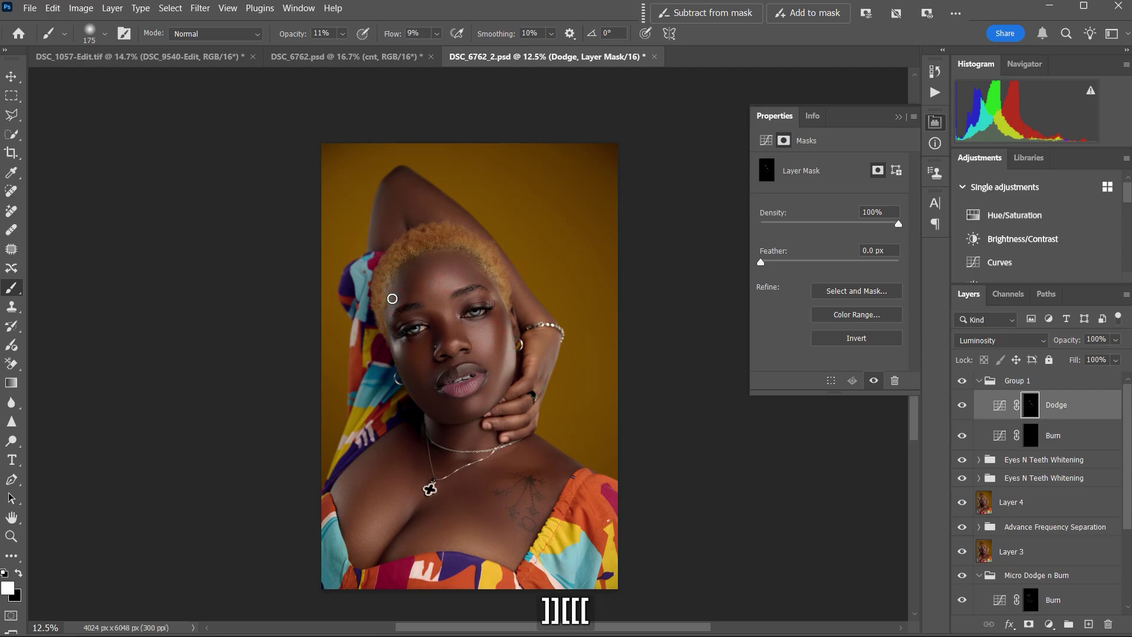
key("bracketright")
key("bracketright")
key("bracketright")
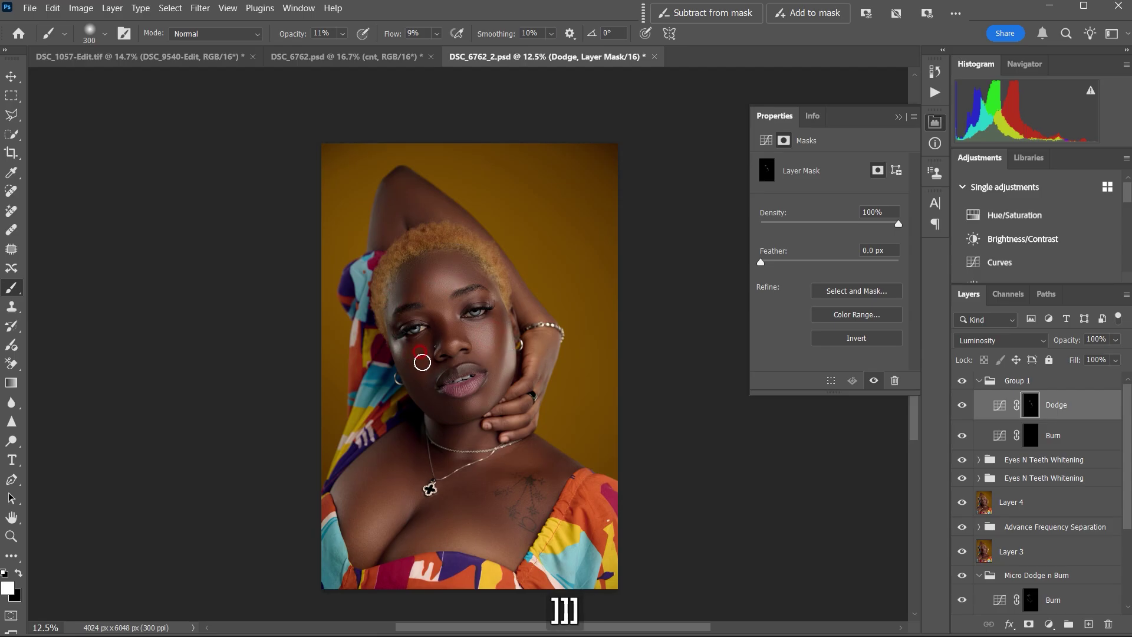
Dodge the tip and bridge of the nose with a smaller brush, starting at about 150 px
key("bracketleft")
key("bracketleft")
key("bracketleft")
key("bracketleft")
left_click_drag(458, 342, 456, 344)
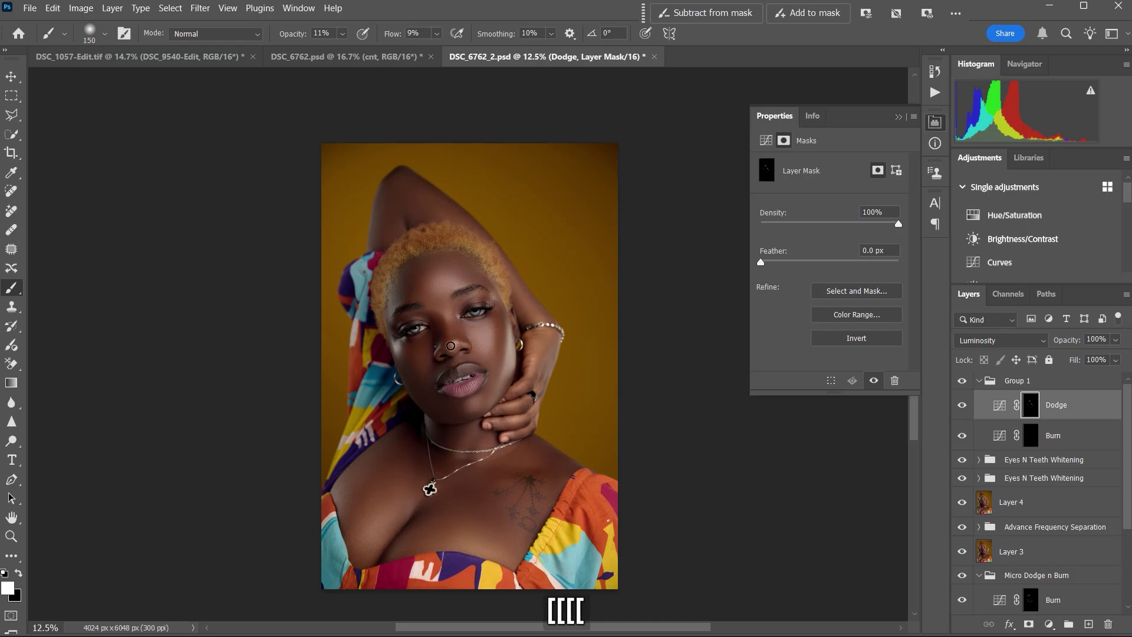
key("bracketleft")
key("bracketleft")
left_click(448, 317)
key("bracketright")
key("bracketright")
left_click(446, 314)
Reduce the brush to 40 px and dodge the skin along the upper lip's edge on the Dodge mask
key("bracketleft")
key("bracketleft")
key("bracketleft")
key("bracketleft")
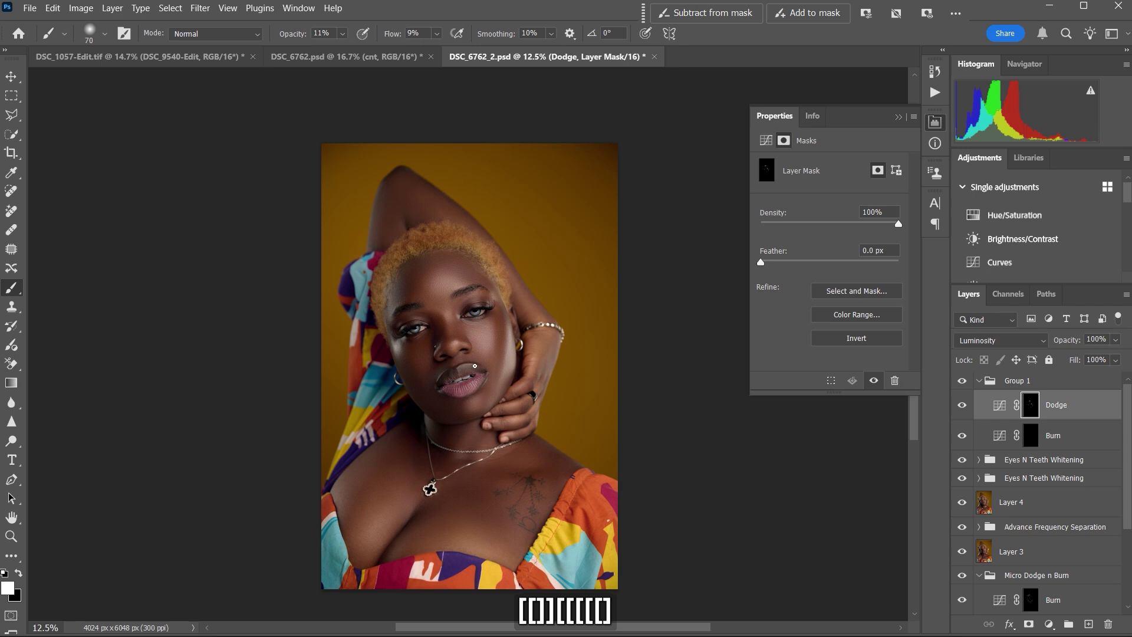
key("ctrl+equal")
key("ctrl+equal")
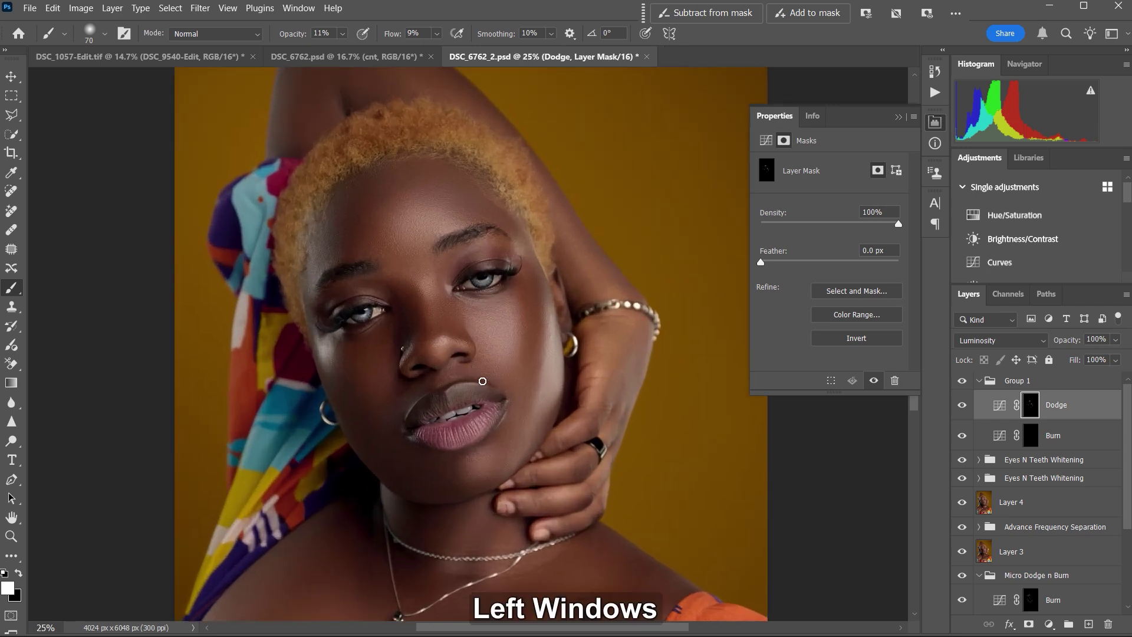
key("bracketleft")
key("bracketleft")
key("bracketleft")
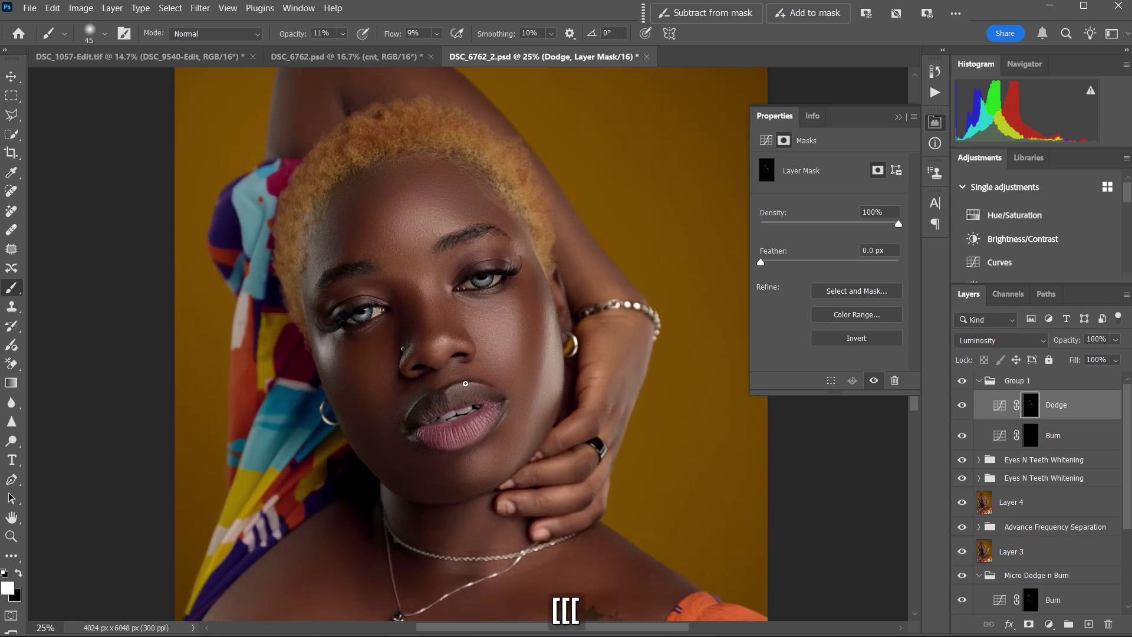
key("bracketleft")
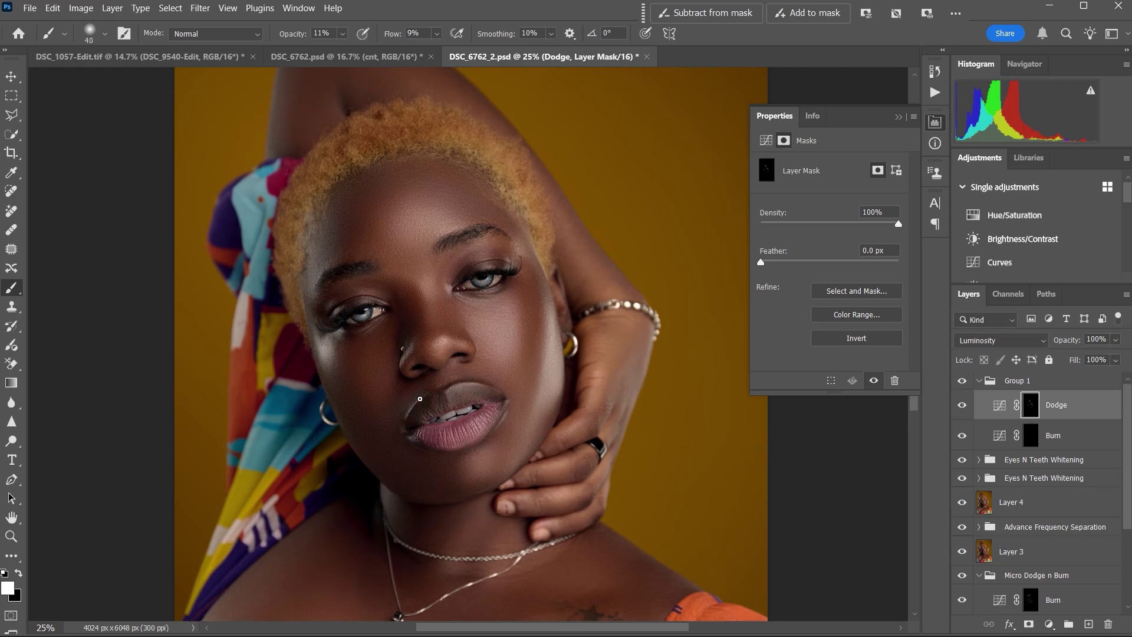
Enlarge the brush to 150 px and dodge the cheek on the image's right side
key("bracketright")
key("bracketright")
key("bracketright")
key("bracketright")
key("bracketright")
key("bracketright")
key("bracketright")
key("bracketright")
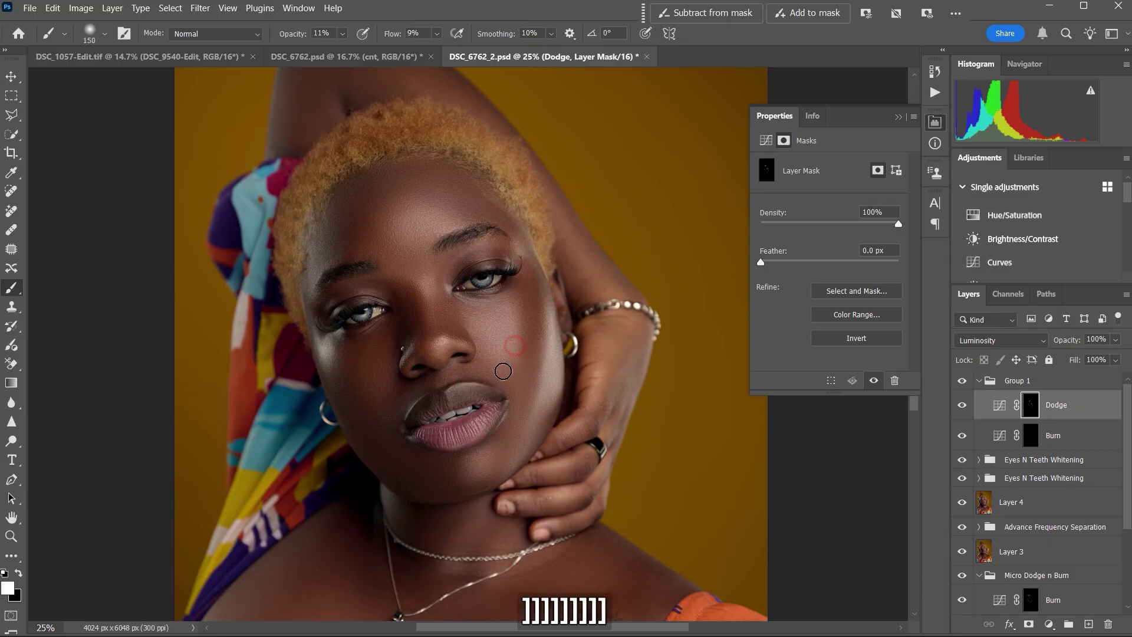
Dodge beneath the eye on the image's right and the outer cheekbone on the image's left, enlarging the brush to 175 px
key("bracketleft")
key("bracketleft")
key("bracketleft")
mouse_move(452, 284)
left_mouse_down()
mouse_move(472, 294)
mouse_move(512, 285)
left_mouse_up()
key("bracketright")
key("bracketright")
key("bracketright")
key("bracketright")
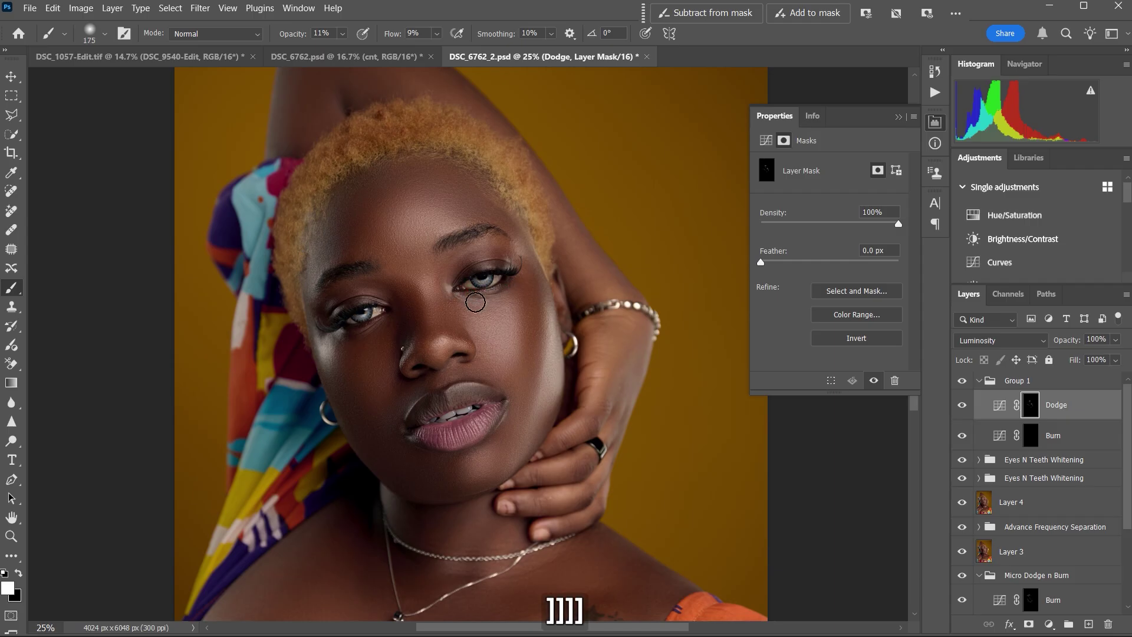
left_click_drag(339, 328, 324, 350)
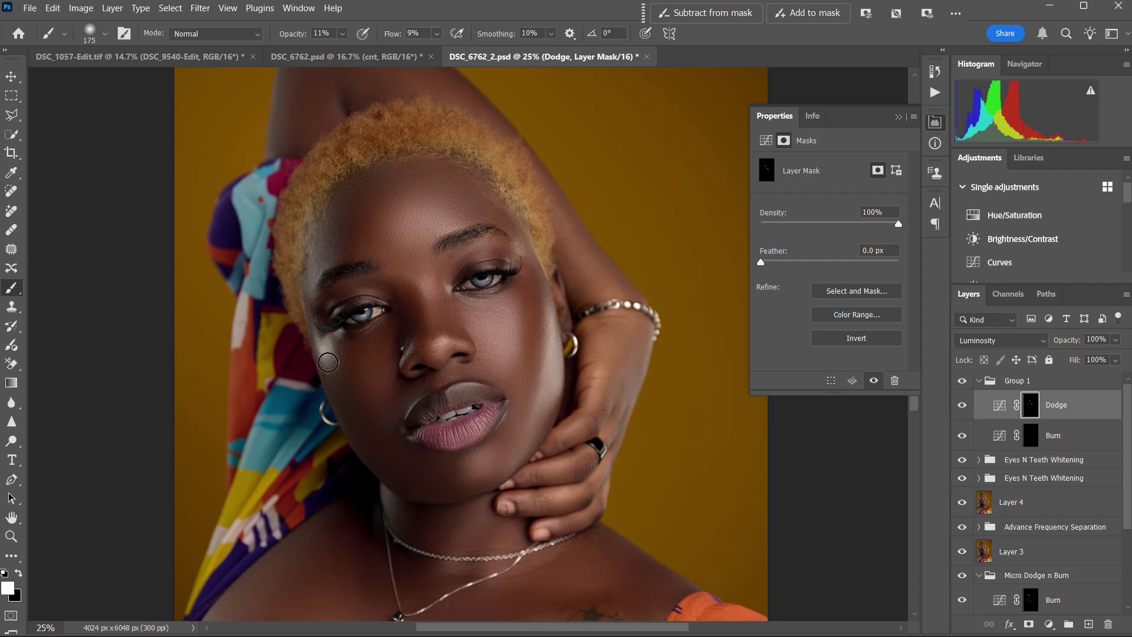
Burn the forehead near the hairline on the Burn mask, using a brush of 500 px reduced to 400 px
left_click(1029, 436)
key("ctrl+minus")
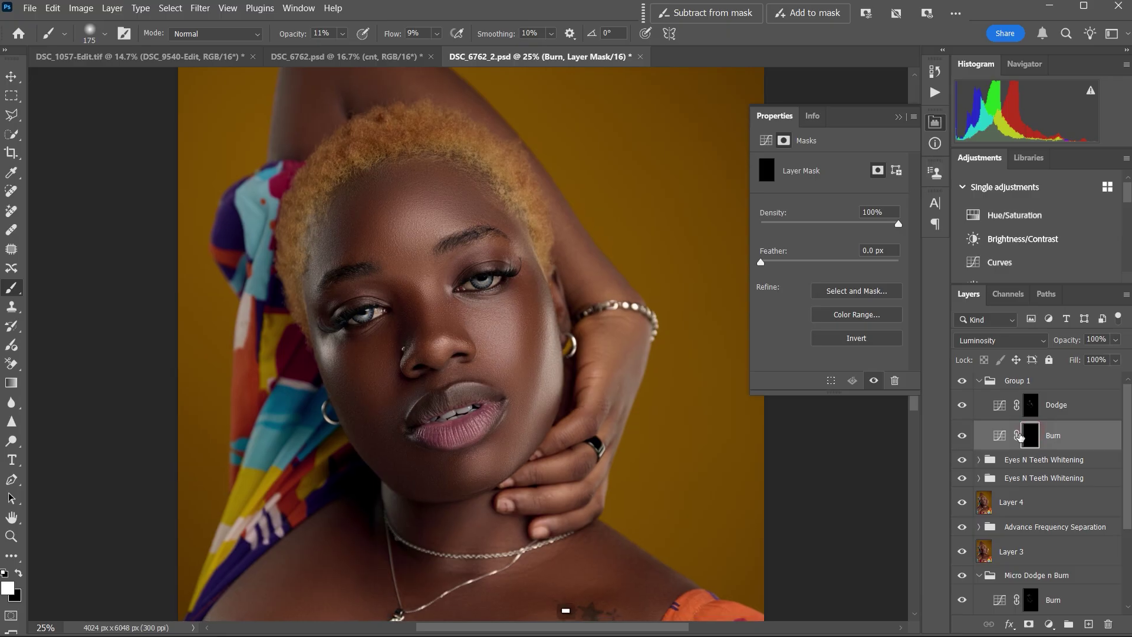
key("bracketright")
key("bracketright")
key("bracketright")
key("bracketright")
key("bracketright")
key("bracketright")
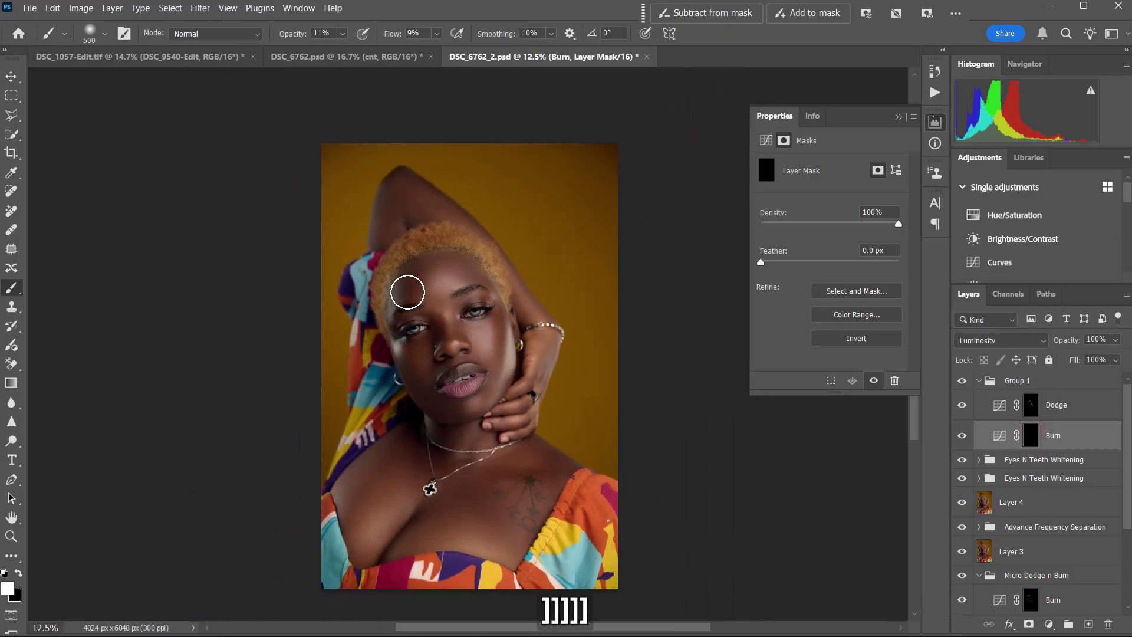
key("bracketleft")
key("bracketleft")
key("bracketleft")
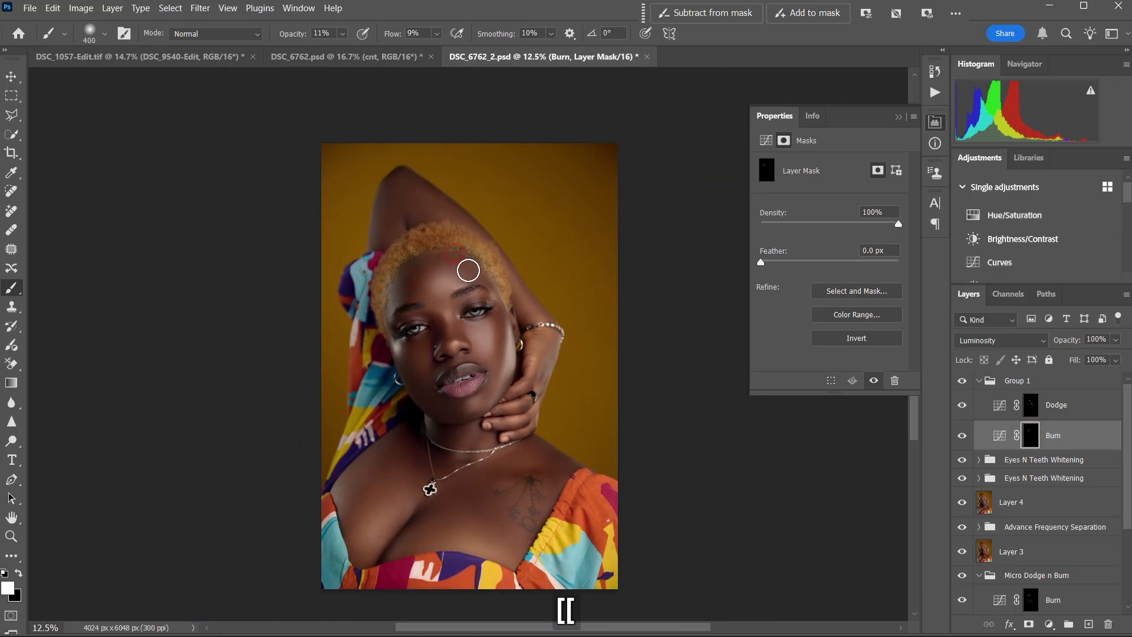
Burn around the chin and jaw on the Burn mask, reducing the brush to 300 px and finally 250 px
key("bracketright")
key("bracketright")
key("bracketleft")
key("bracketleft")
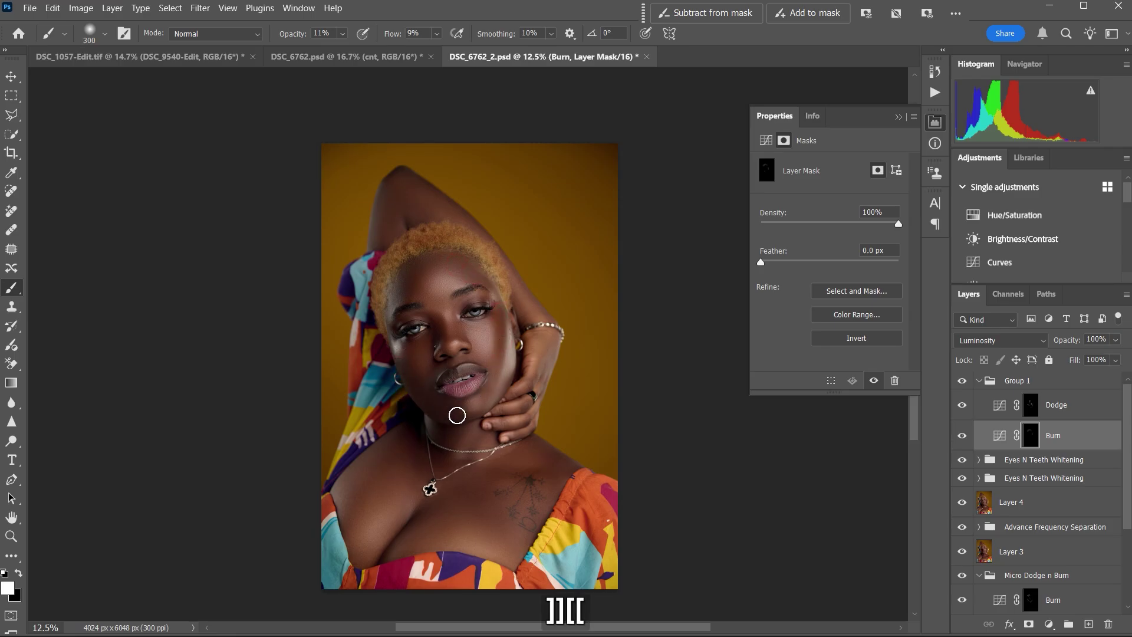
key("bracketright")
key("bracketleft")
key("bracketleft")
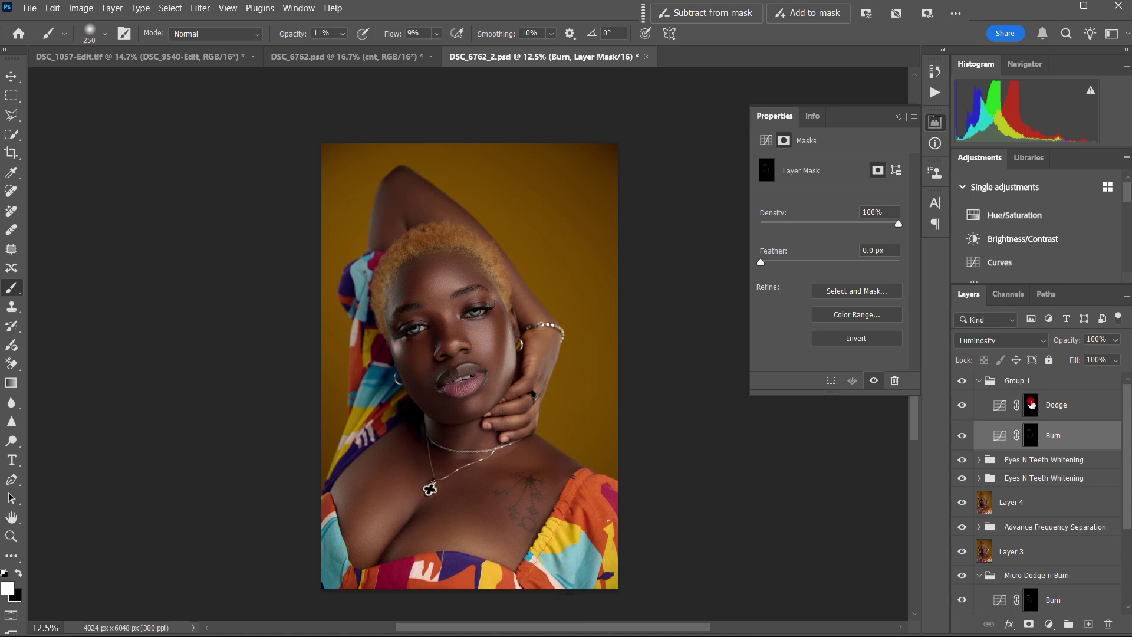
Dodge the skin of the upper chest on the Dodge mask with a brush of about 700 px
left_click(1030, 405)
key("bracketright")
key("bracketright")
key("bracketright")
key("bracketright")
key("bracketright")
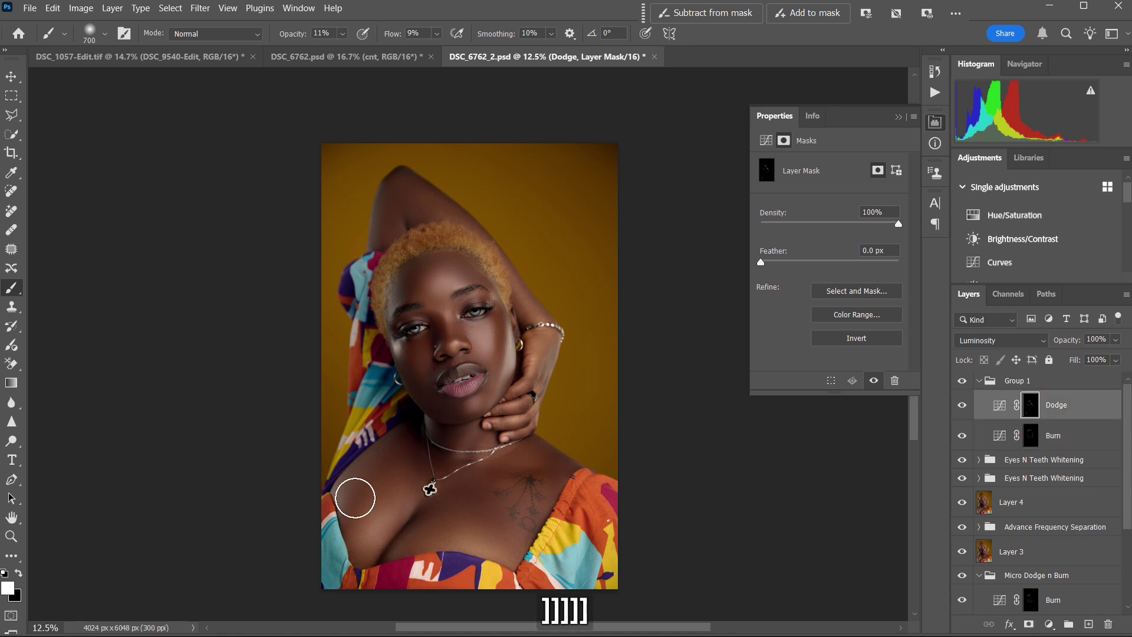
key("bracketleft")
key("bracketright")
Reduce the brush to 250 px and dodge the hand beside the face on the Dodge mask
key("bracketleft")
key("bracketleft")
key("bracketleft")
key("bracketleft")
key("bracketleft")
key("bracketleft")
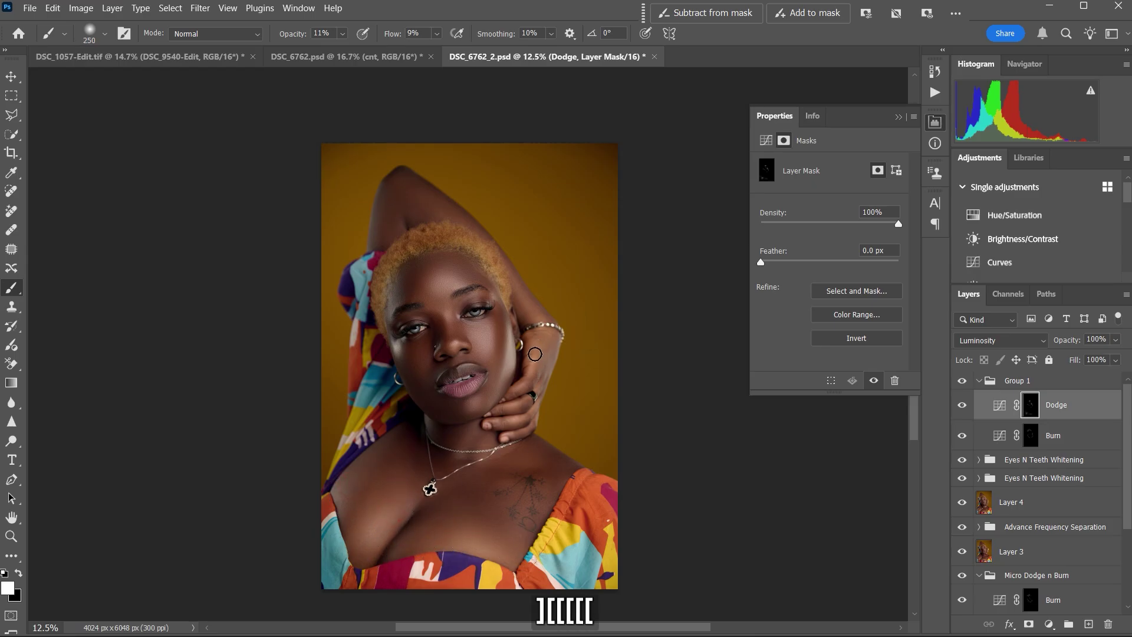
Collapse Group 1 and lower its opacity to 35%, comparing the portrait with the group hidden and shown
left_click(978, 381)
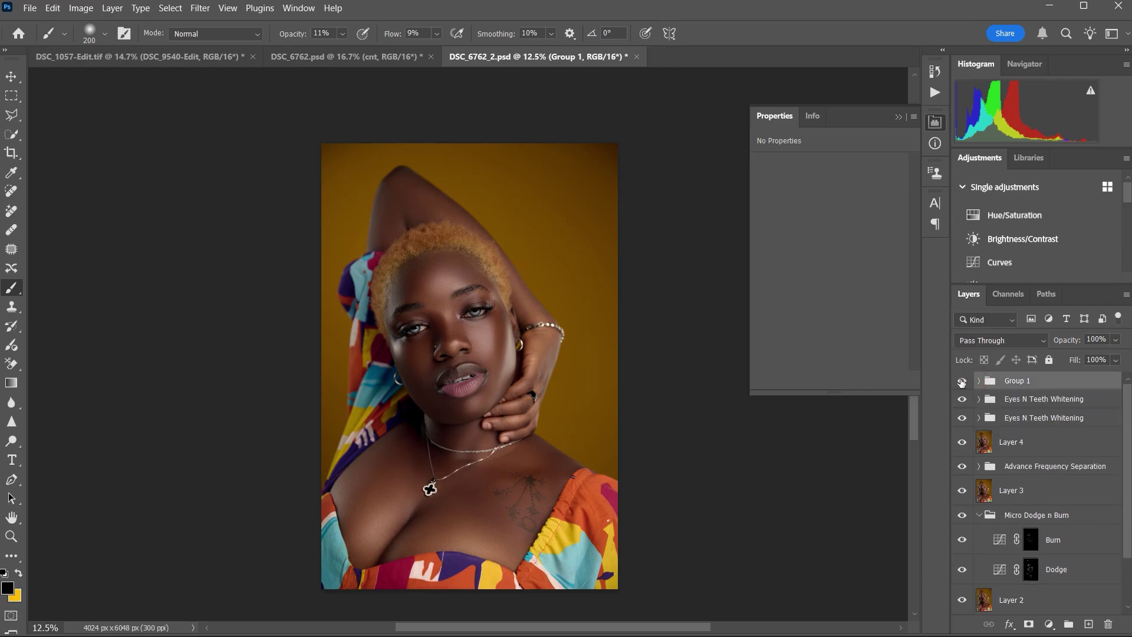
left_click(962, 381)
left_click(962, 381)
left_click_drag(1077, 342, 1057, 348)
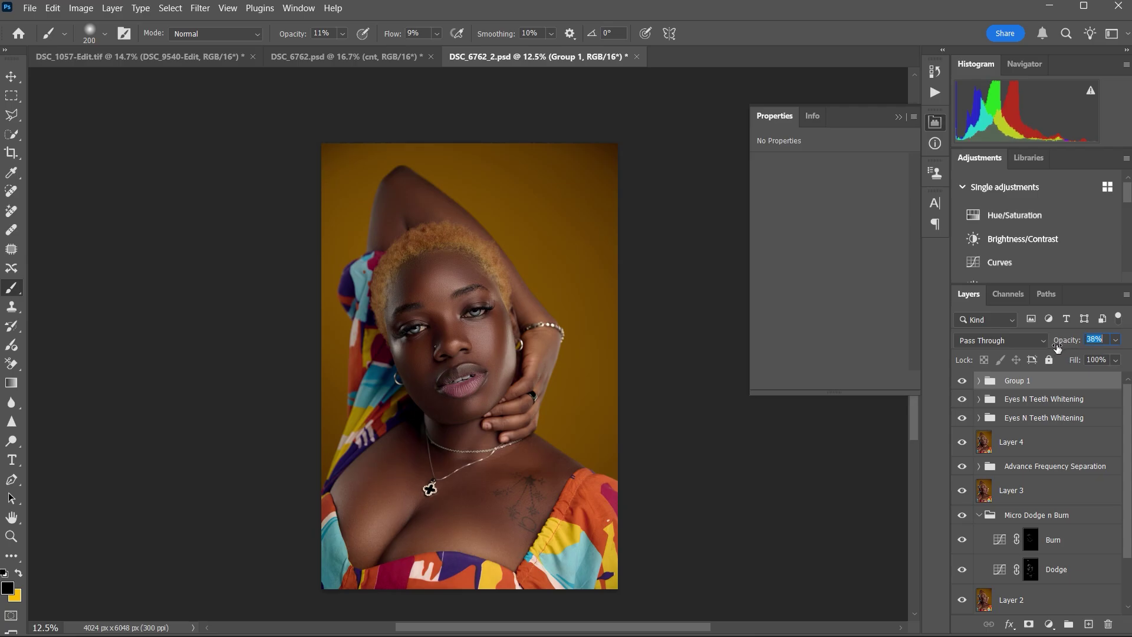
left_click(962, 382)
left_click_drag(1077, 342, 1075, 342)
left_click(963, 381)
left_click(963, 382)
left_click_drag(1074, 342, 1071, 342)
left_click(963, 383)
left_click(963, 382)
left_click(963, 382)
left_click(963, 382)
left_click(963, 383)
left_click(963, 385)
Dodge the chin on Group 1's Dodge mask with a 300 px brush and compare the portrait with the group hidden and shown
left_click(978, 380)
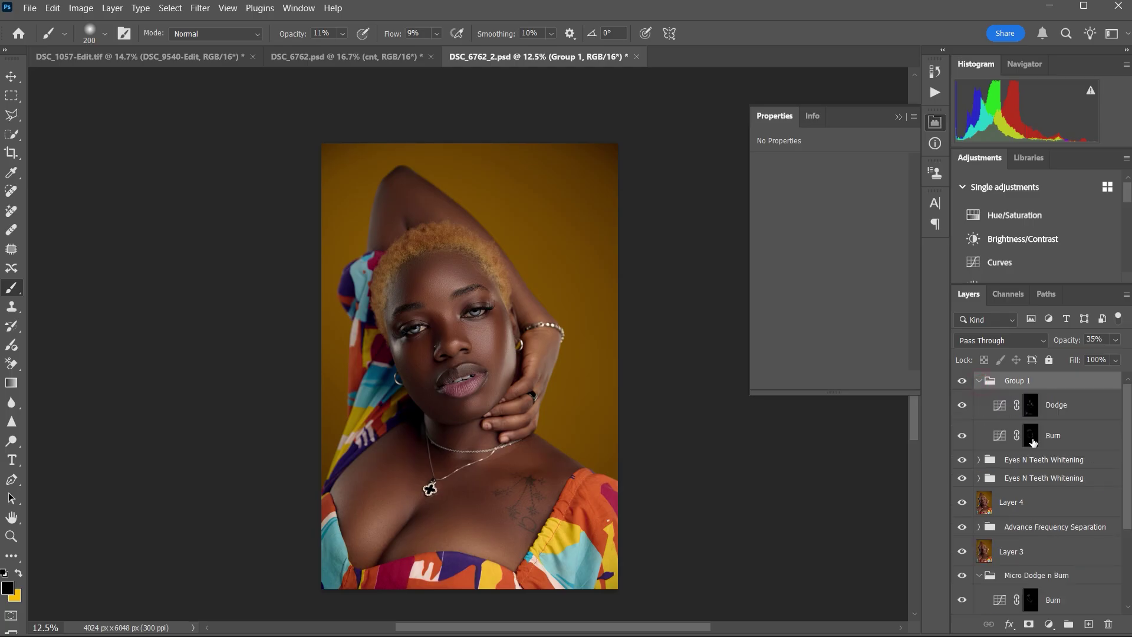
left_click(1031, 435)
left_click(1031, 404)
key("bracketright")
key("bracketright")
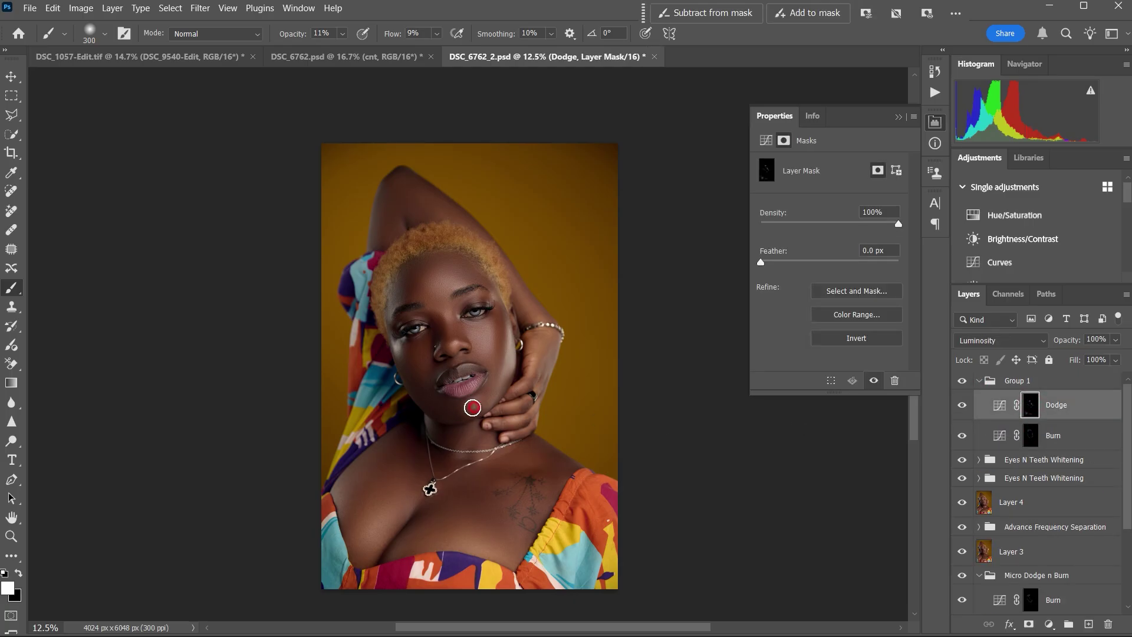
left_click(961, 383)
left_click(961, 384)
left_click(962, 383)
left_click(962, 383)
left_click(962, 383)
left_click(963, 383)
left_click(961, 384)
Burn the forehead along the hairline on Group 1's Burn mask with a 500 px brush, and collapse the group
left_click(1045, 433)
key("bracketright")
key("bracketright")
key("bracketright")
key("bracketleft")
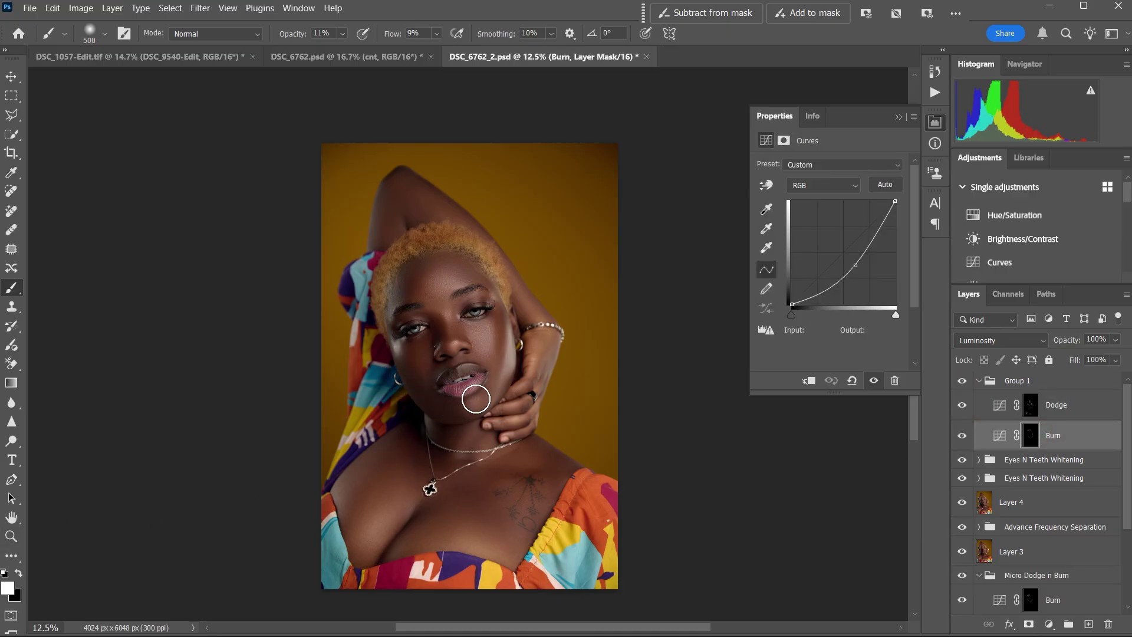
mouse_move(424, 266)
left_mouse_down()
mouse_move(409, 296)
mouse_move(442, 251)
left_mouse_up()
left_click(974, 381)
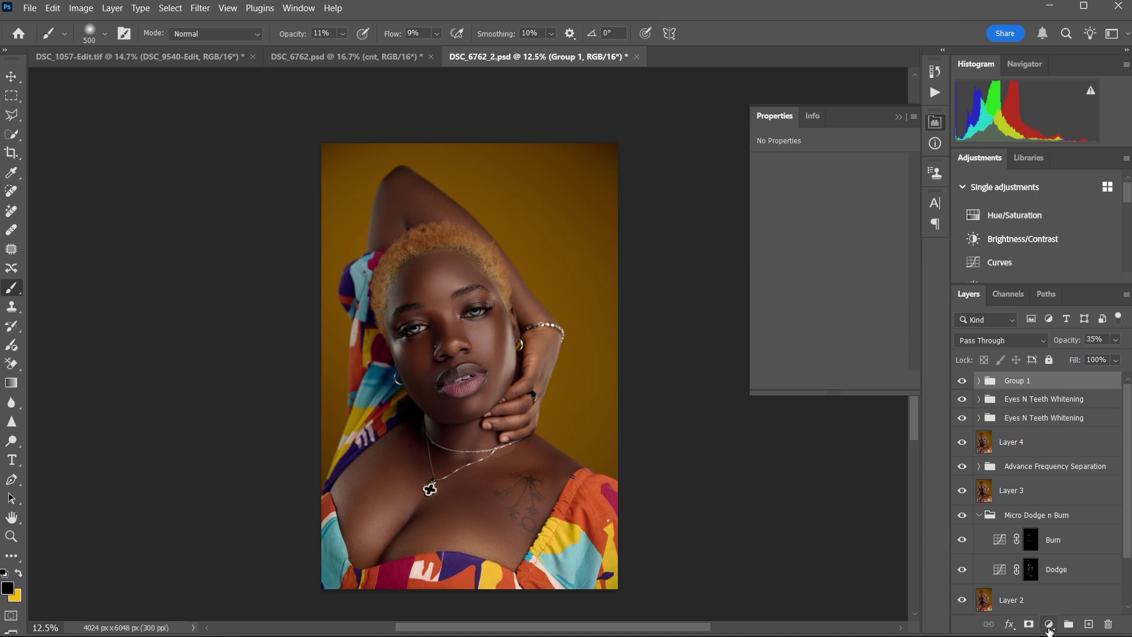
Add a Curves adjustment layer above Group 1 and duplicate it
left_click(1048, 625)
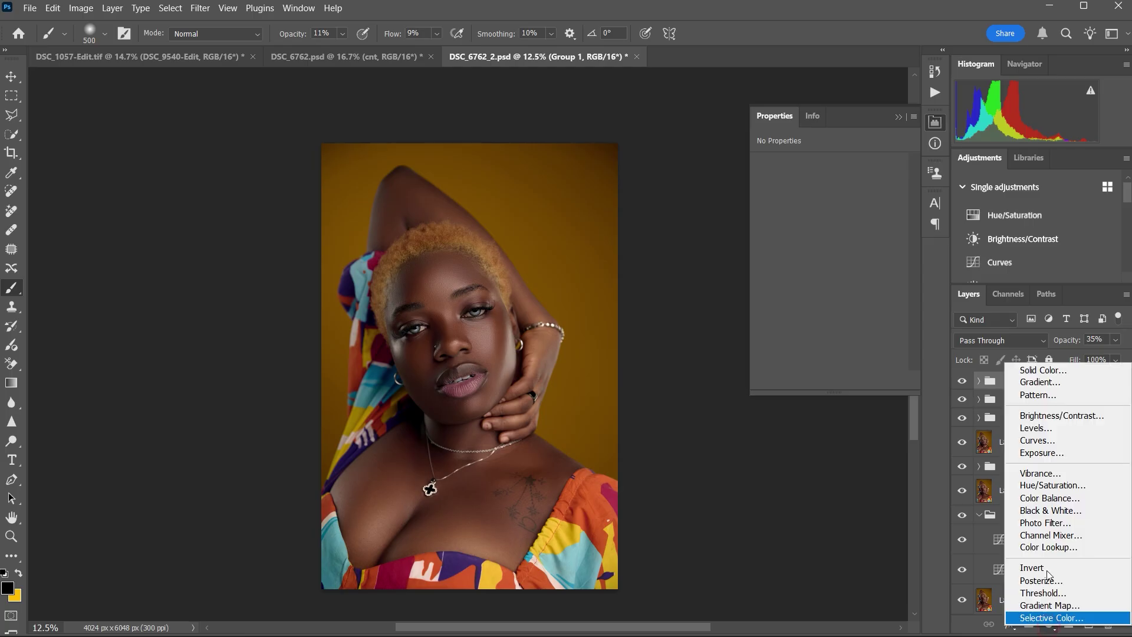
left_click(1038, 441)
key("ctrl+j")
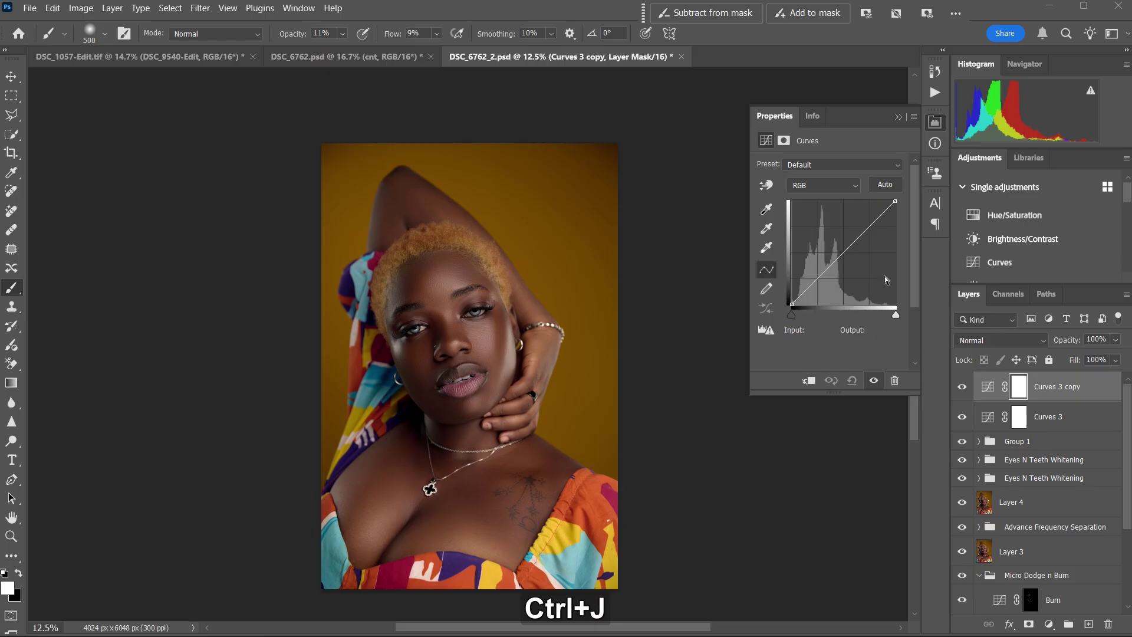
Set the duplicated Curves layer's blend mode to Screen and the original Curves layer's to Multiply
left_click(1010, 339)
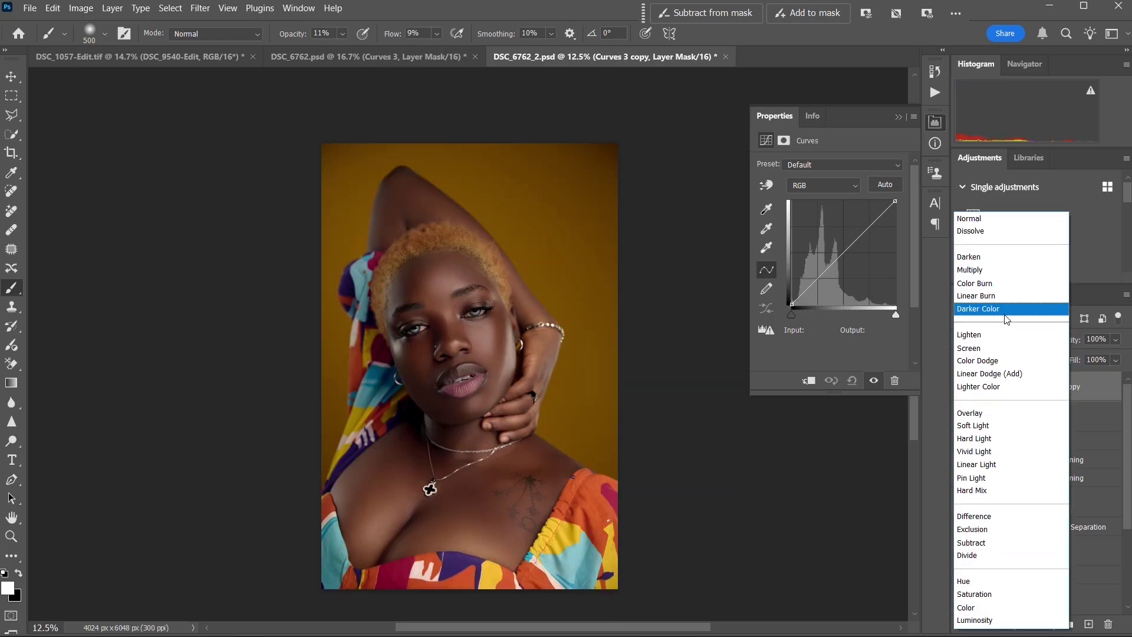
left_click(989, 349)
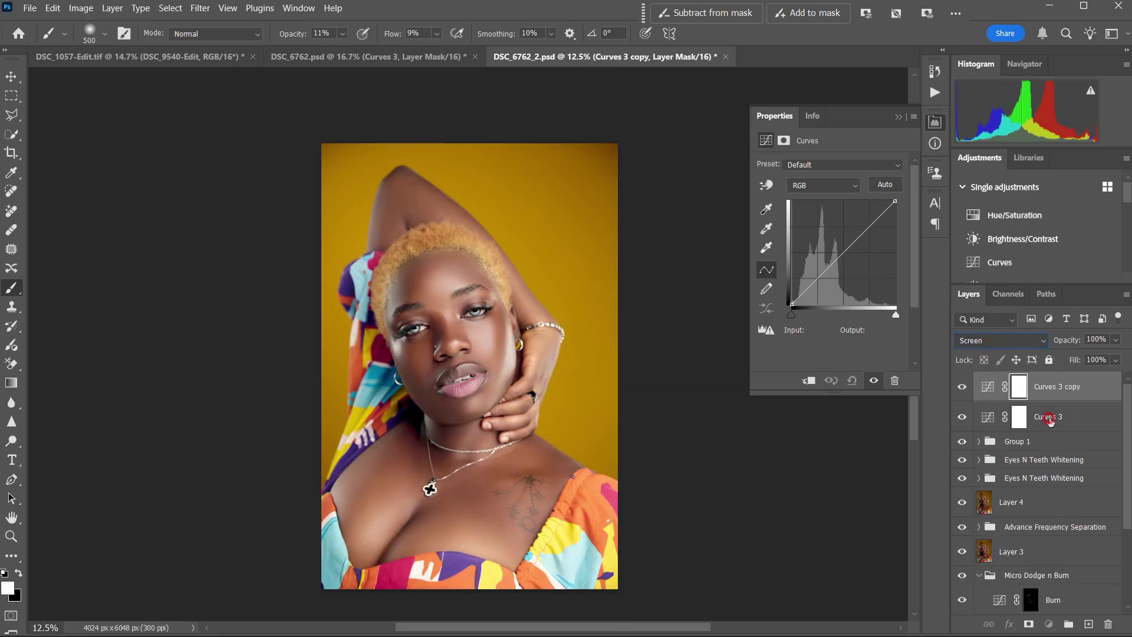
left_click(1042, 414)
left_click(1019, 339)
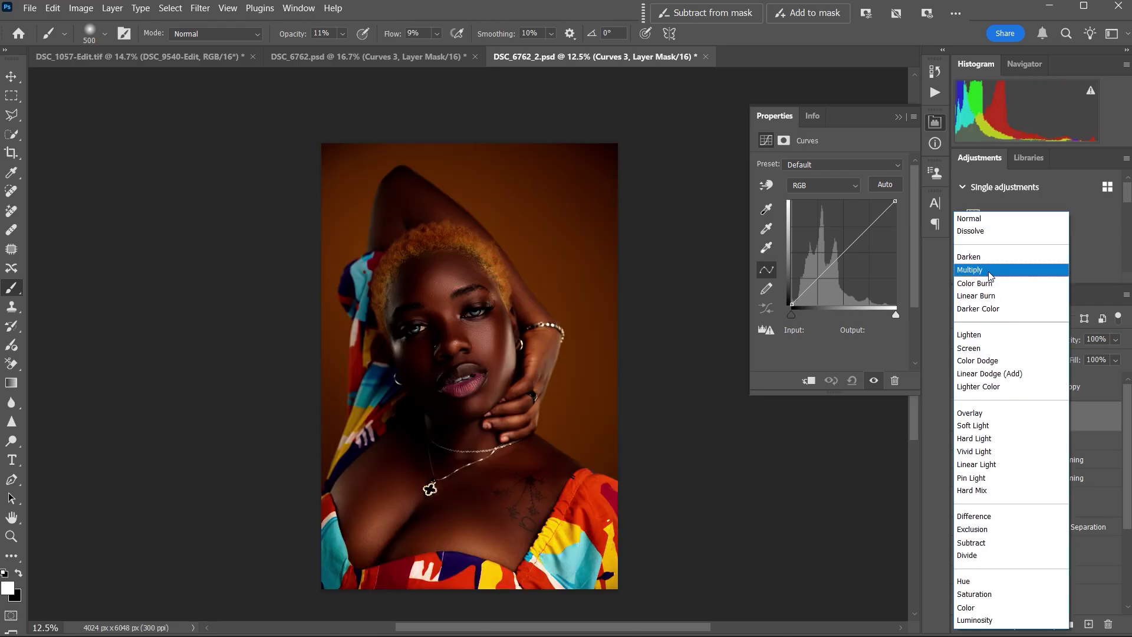
left_click(997, 269)
Rename the Screen Curves layer as Dodge and the Multiply Curves layer as Burn
double_click(1052, 387)
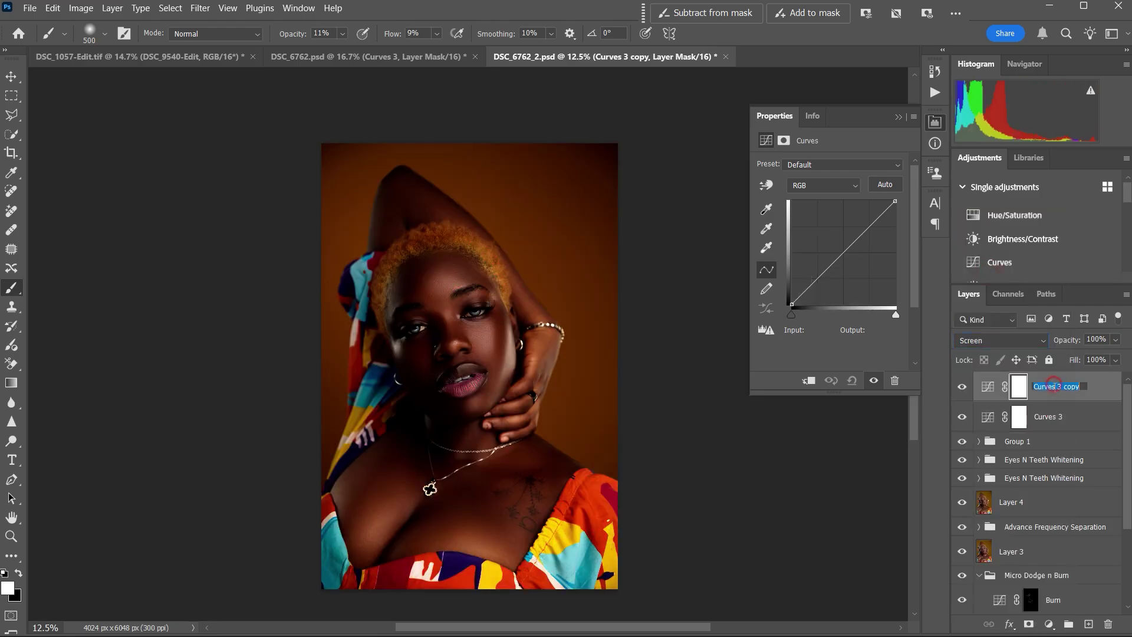
type("G")
key("BackSpace")
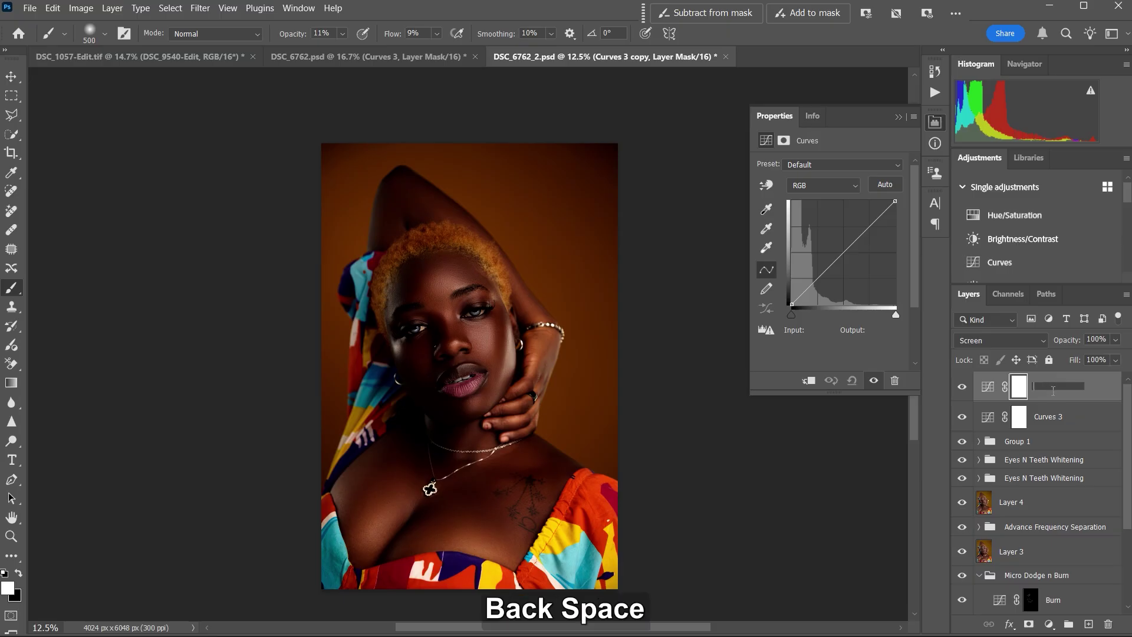
type("Dodge")
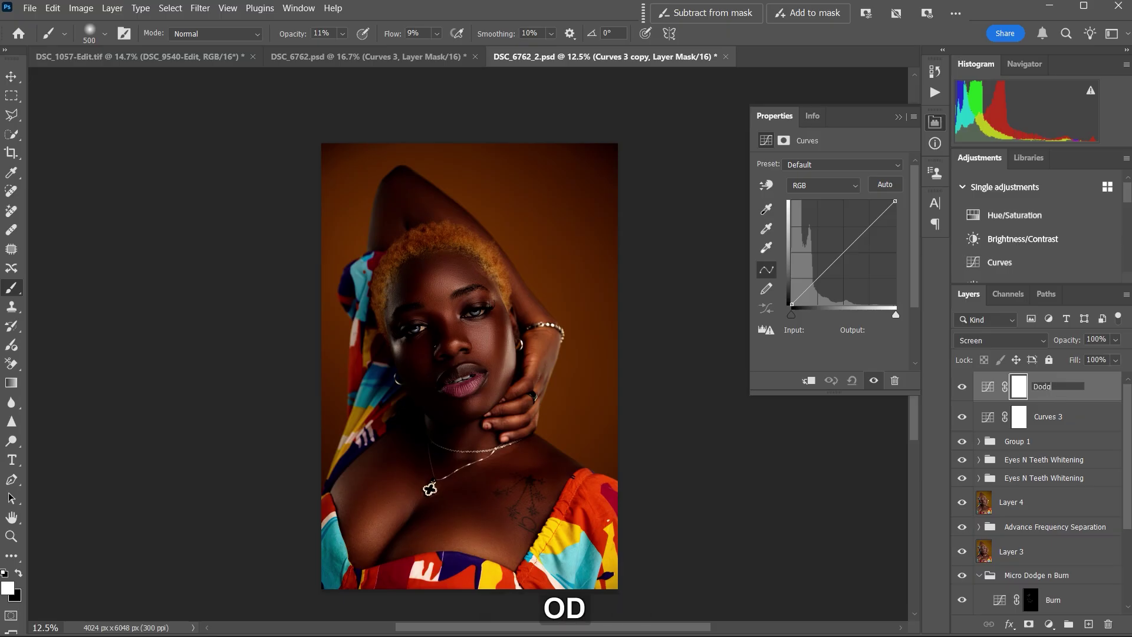
double_click(1053, 417)
type("Burn")
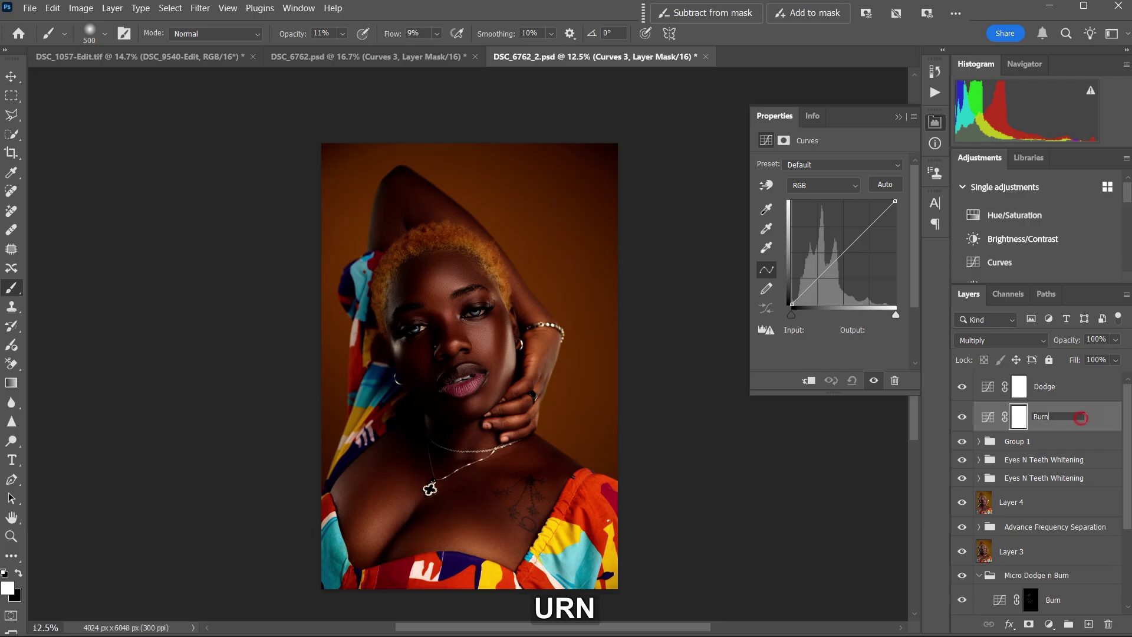
key("Return")
Group the new Dodge and Burn layers under the name Cnt2, and rename Group 1 as Cnt 1
left_click(1057, 389, "shift")
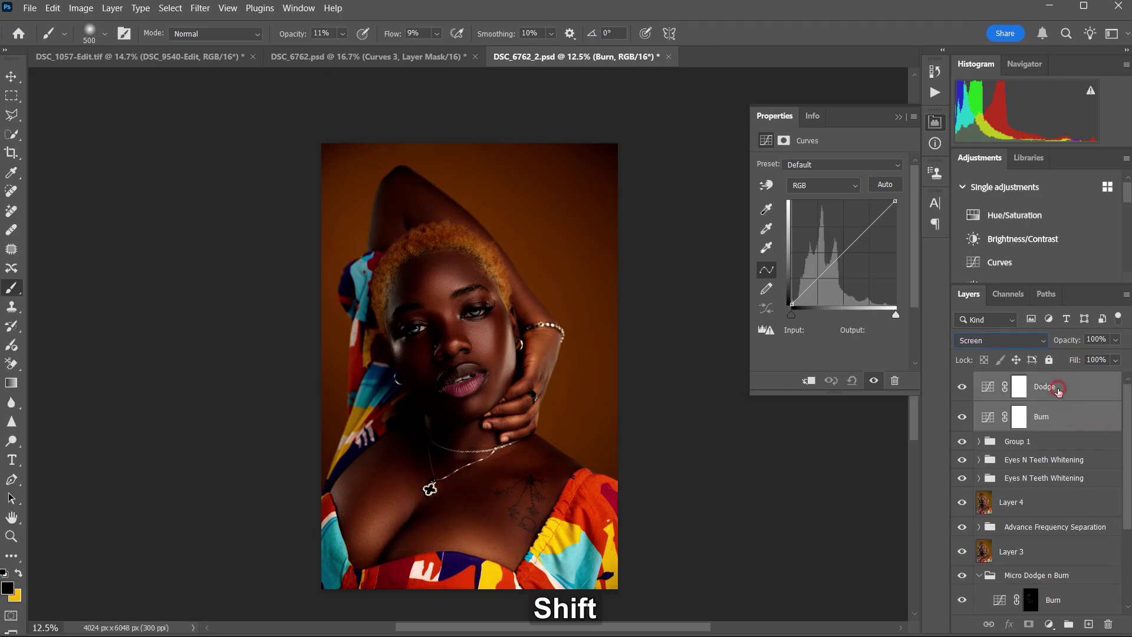
key("ctrl+g")
double_click(1016, 400)
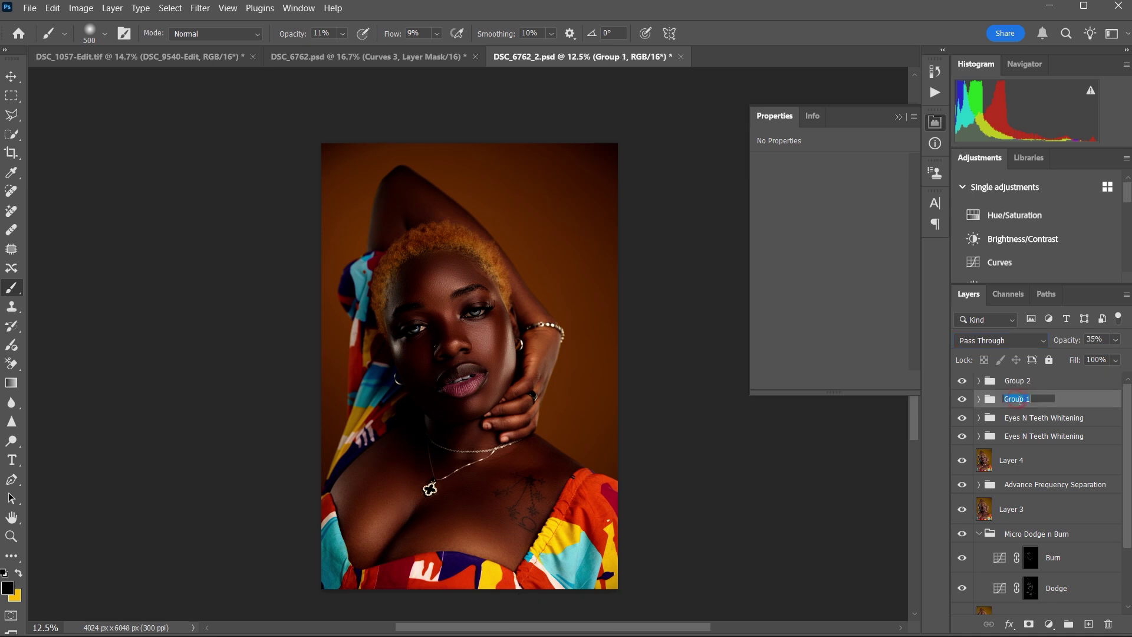
type("Cnt 1")
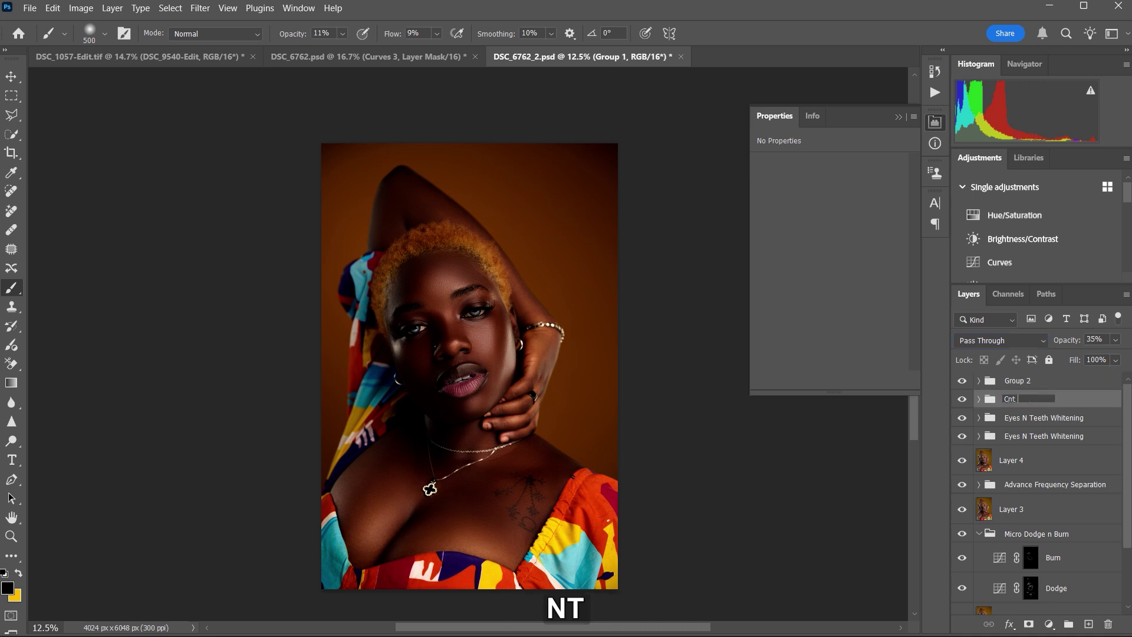
double_click(1014, 381)
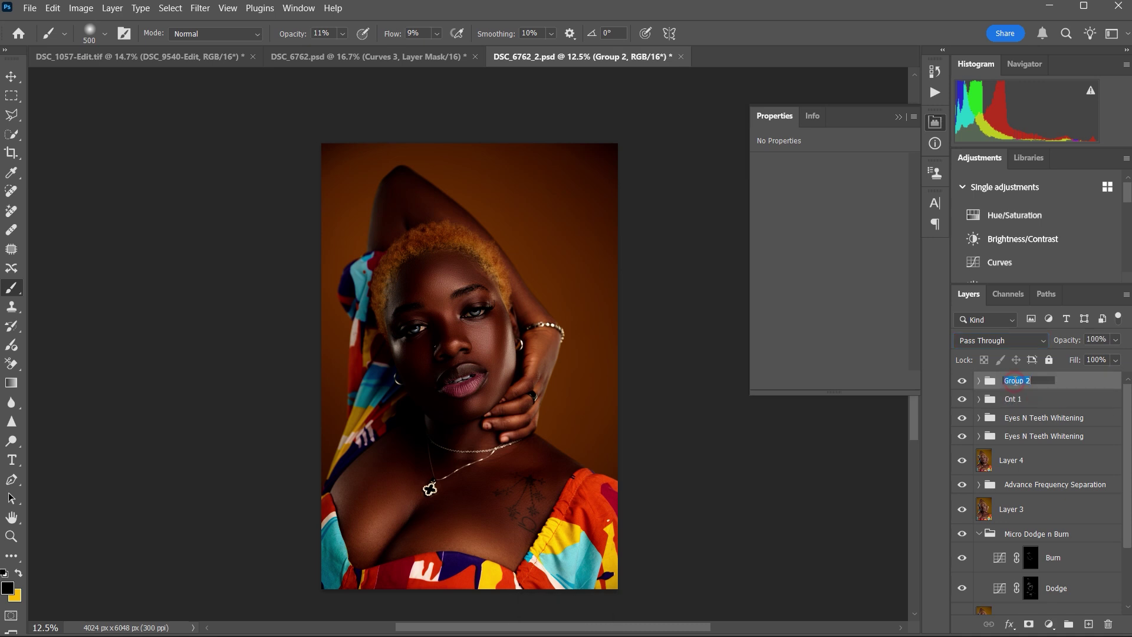
type("Cnt2")
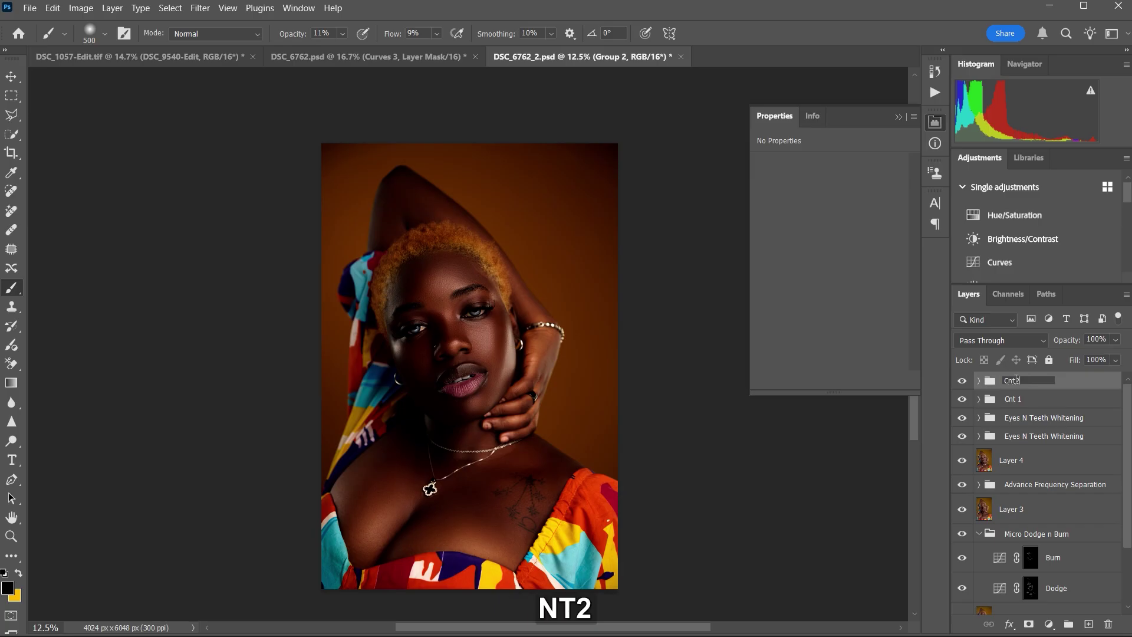
key("Return")
In the blending options of Cnt2's Dodge layer, split the Underlying Layer's black Blend If range to 46 / 255
left_click(979, 381)
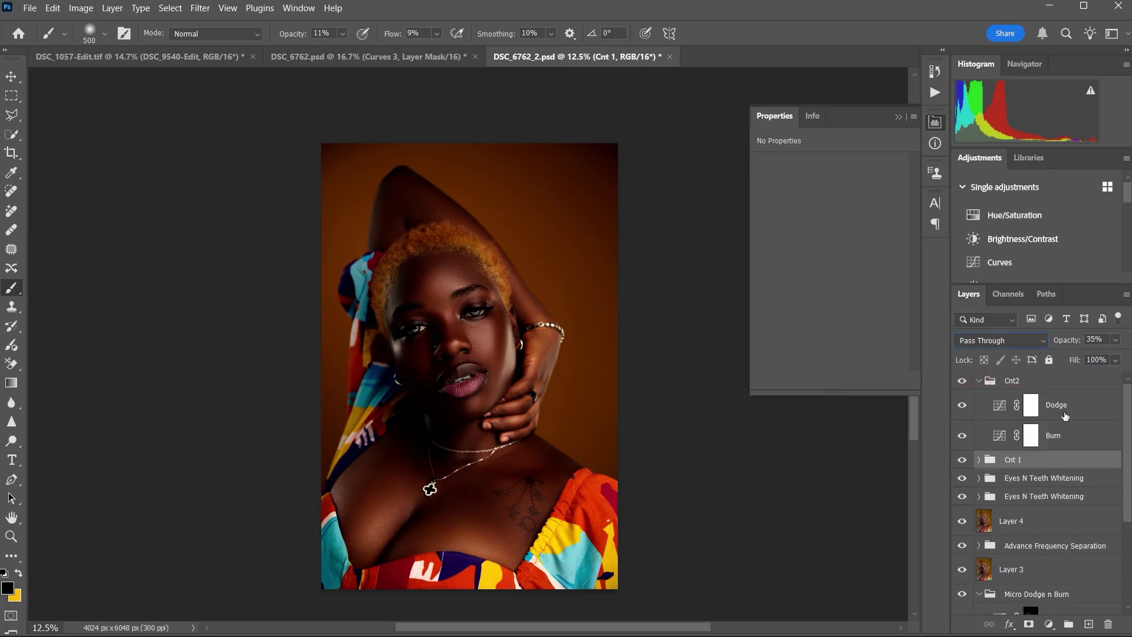
left_click(1070, 413)
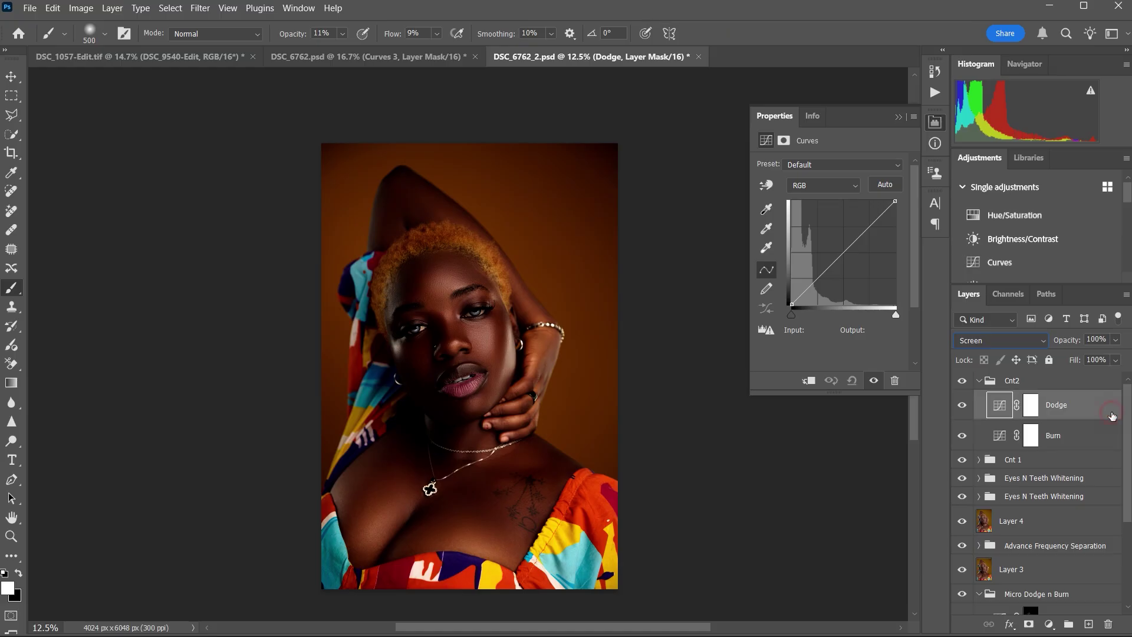
double_click(1112, 416)
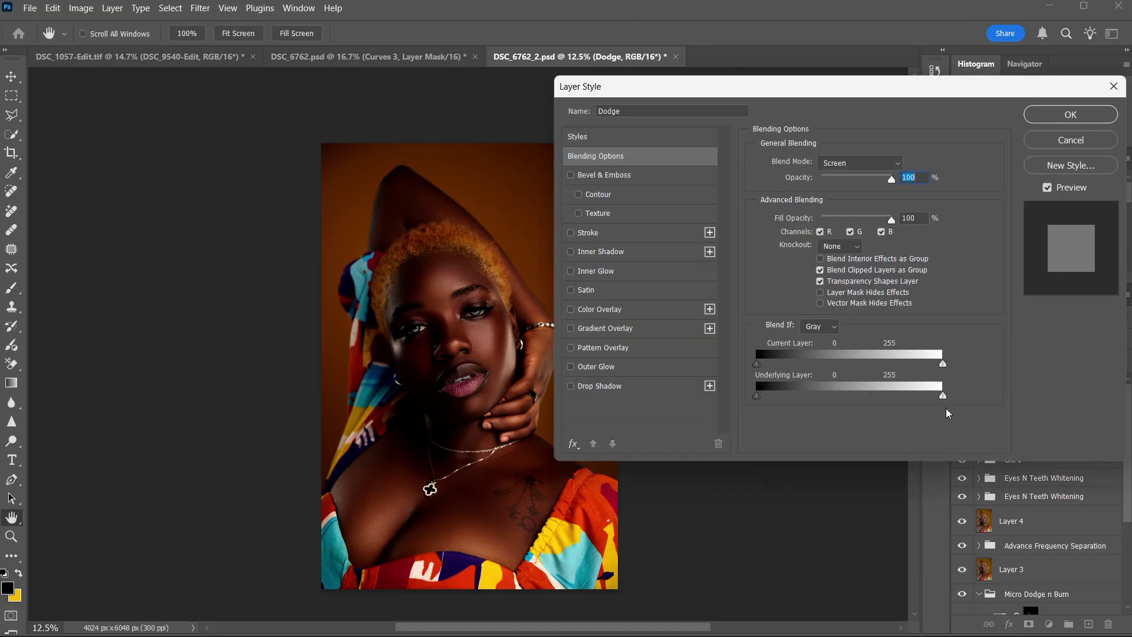
left_click_drag(758, 399, 786, 399)
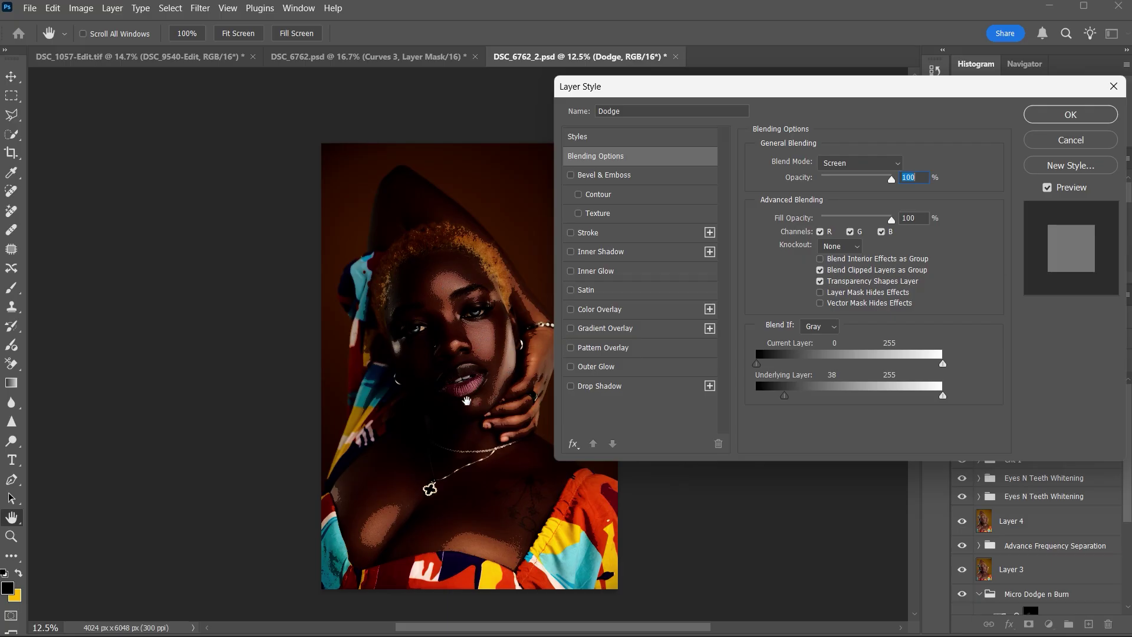
left_click_drag(787, 399, 942, 396)
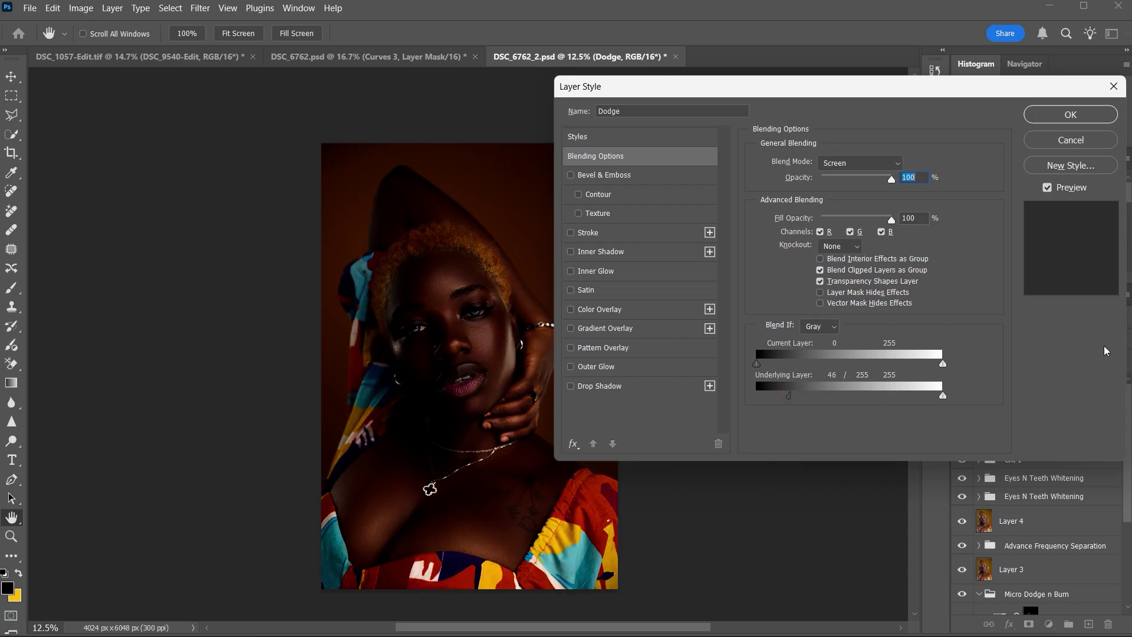
left_click(1101, 114)
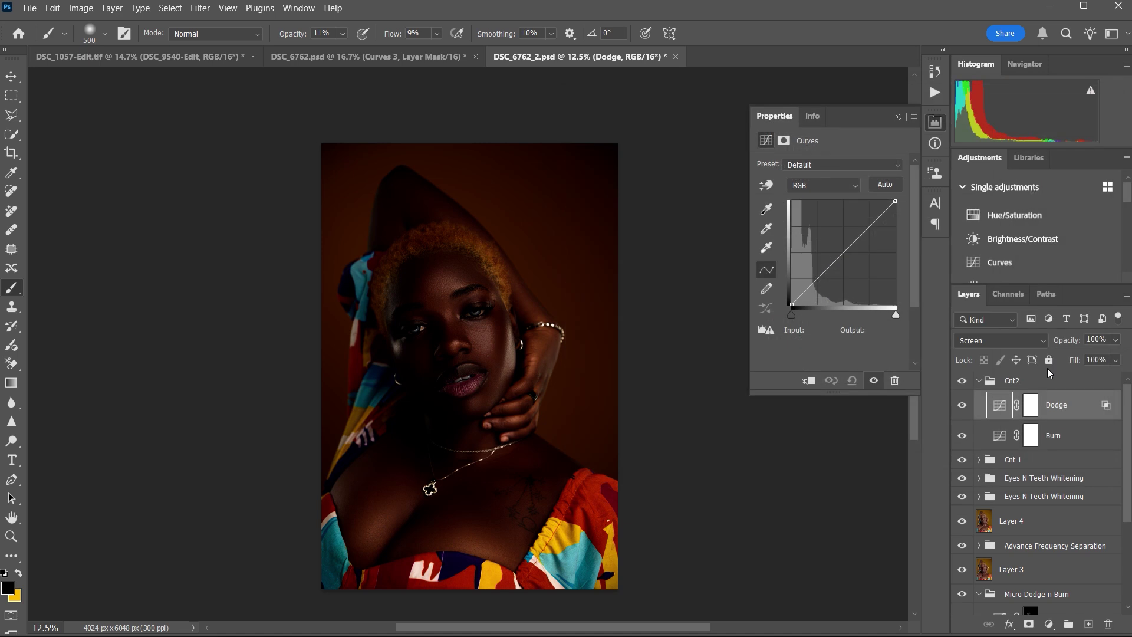
In the blending options of Cnt2's Burn layer, split the Underlying Layer's white Blend If range to 0 / 96
left_click(1069, 440)
double_click(1084, 449)
left_click_drag(940, 397, 803, 399)
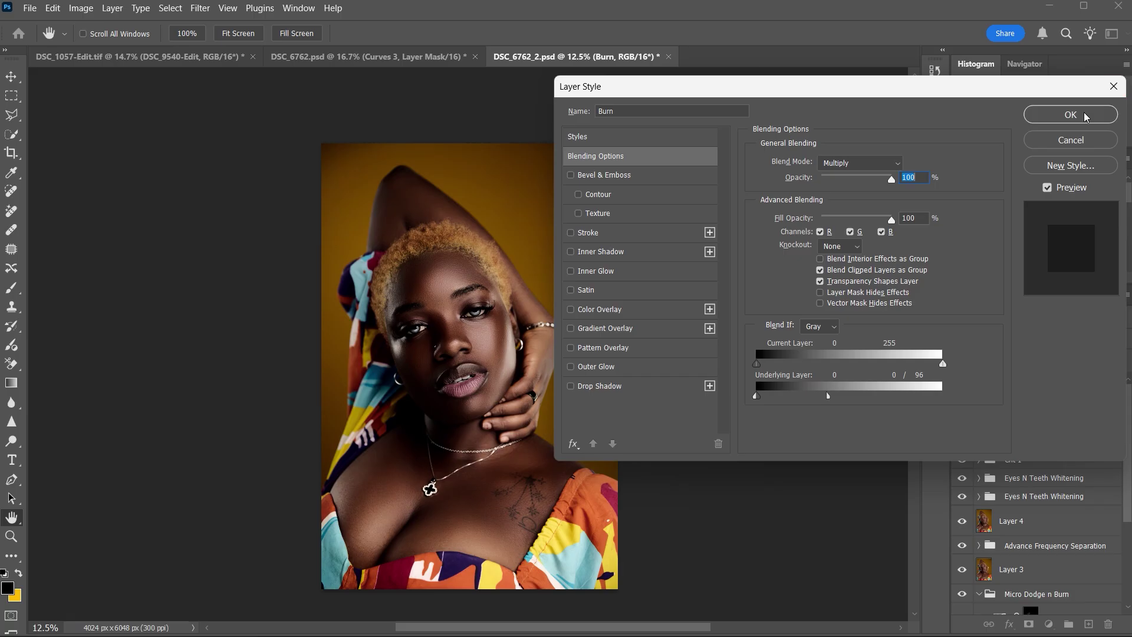
left_click(1087, 116)
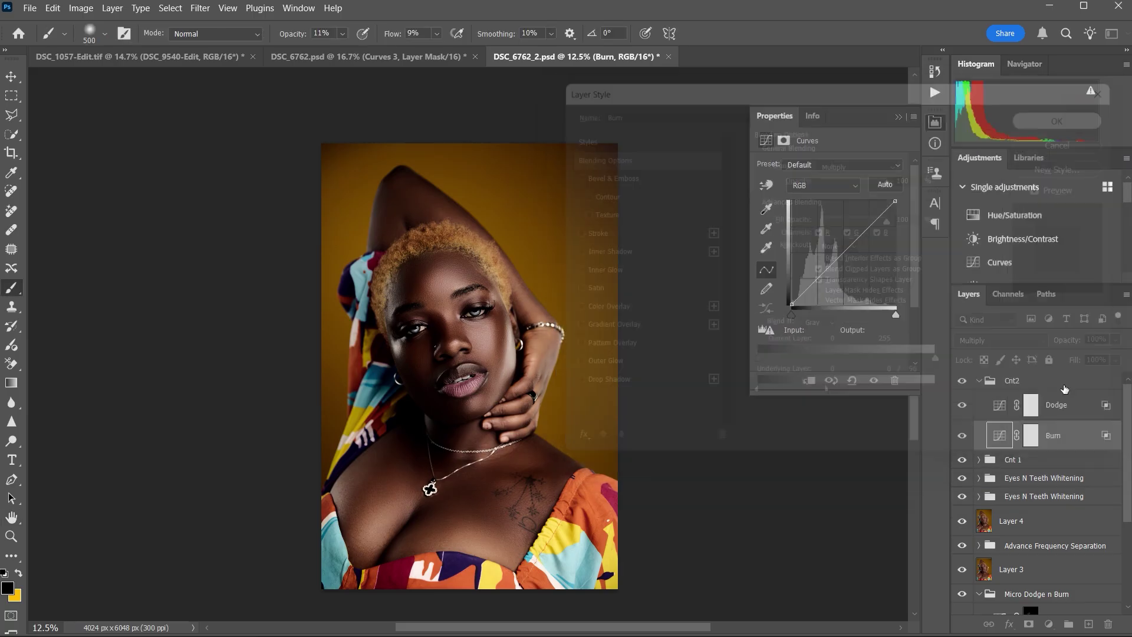
Add a layer mask to the collapsed Cnt2 group and apply the merged RGB image to it with Multiply blending at 100% opacity
left_click(1032, 380)
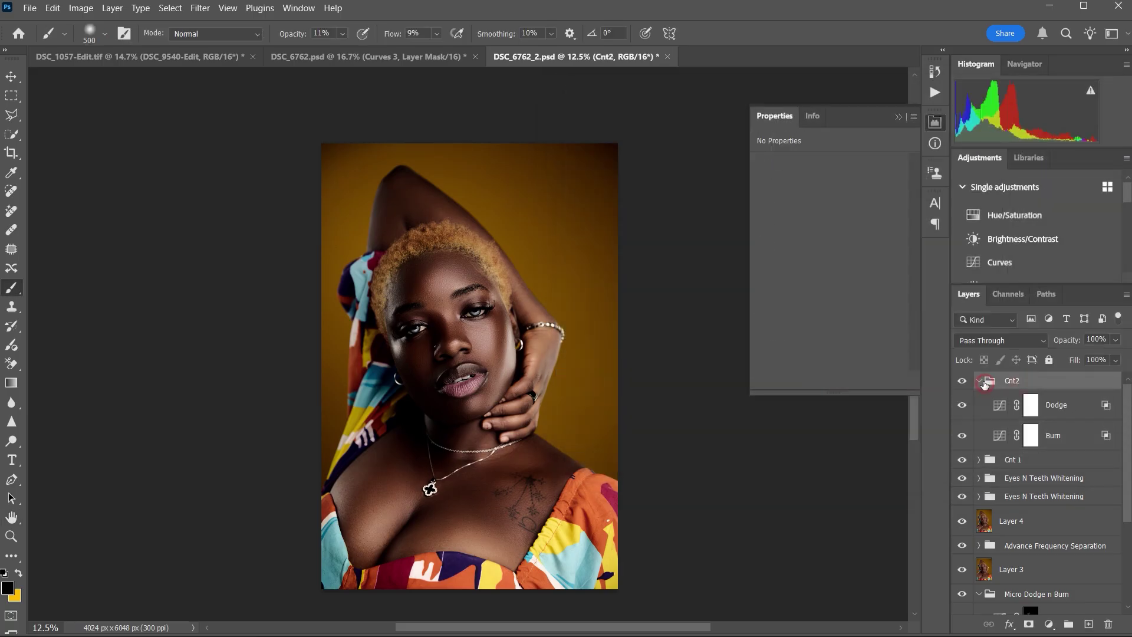
left_click(979, 380)
left_click(1029, 624)
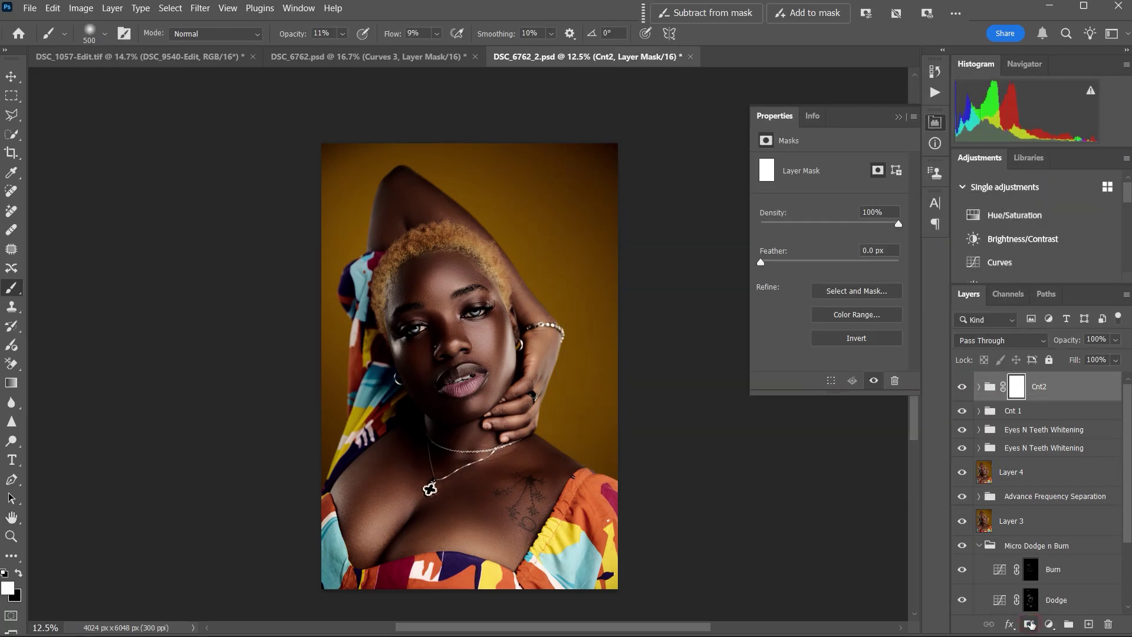
left_click(81, 8)
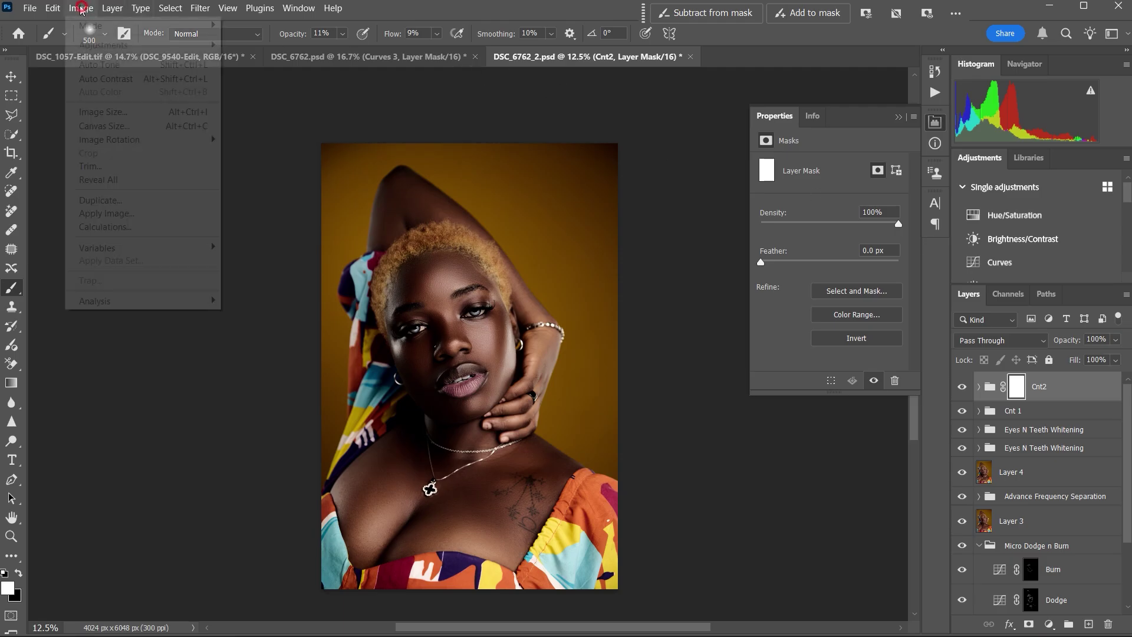
left_click(143, 213)
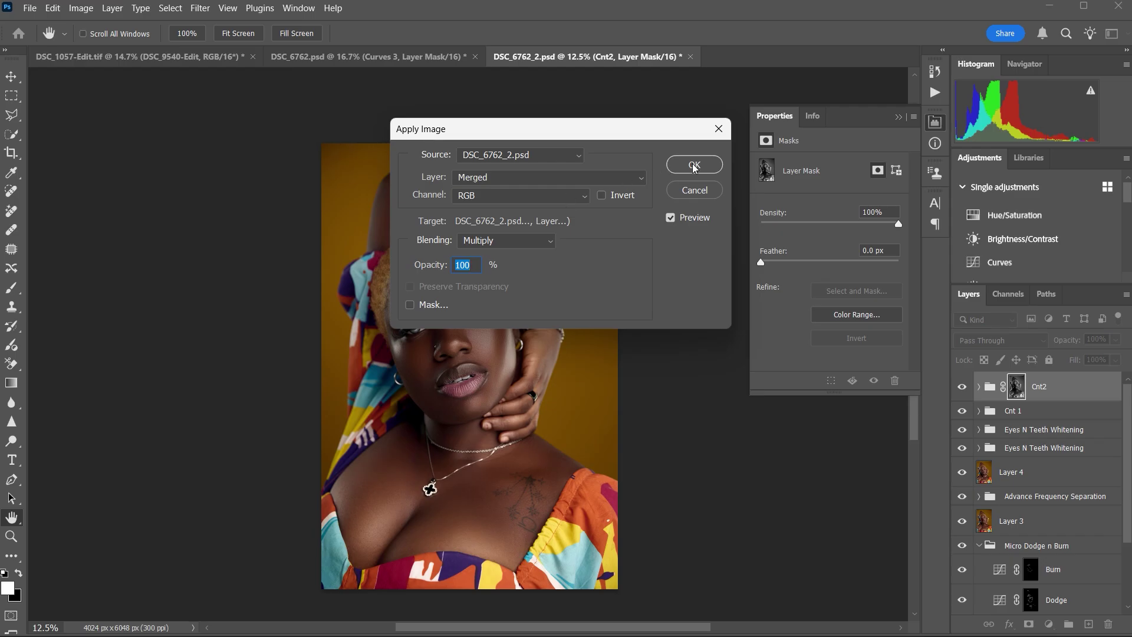
left_click(692, 166)
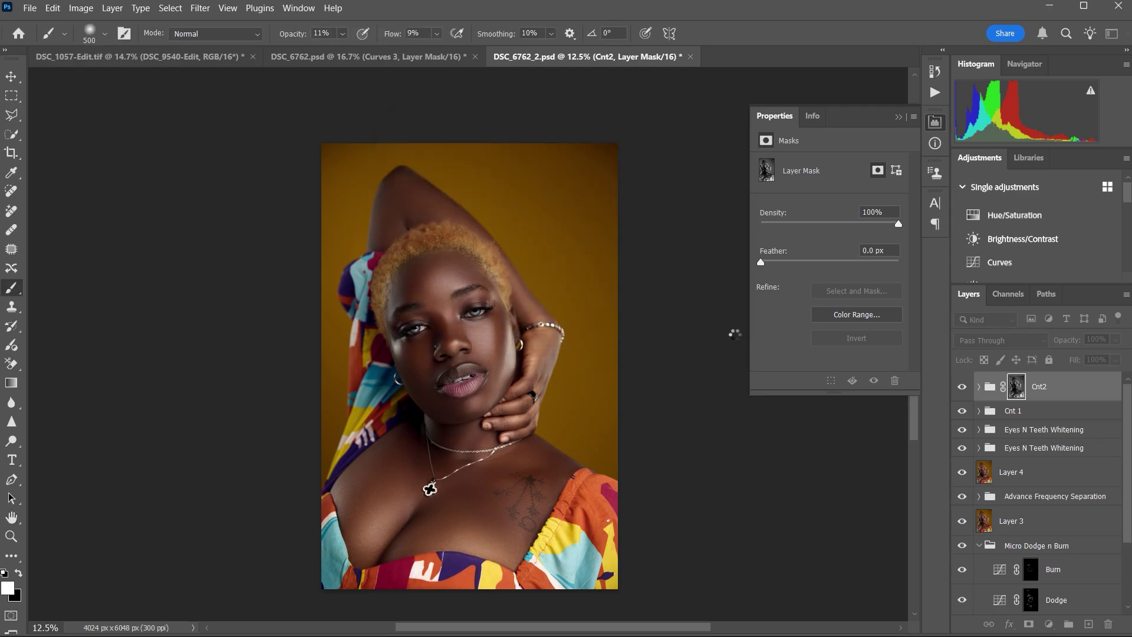
Compare the portrait with the Cnt2 group hidden and shown to examine the contouring effect
left_click(964, 390)
left_click(963, 393)
left_click(961, 389)
left_click(962, 390)
left_click(961, 390)
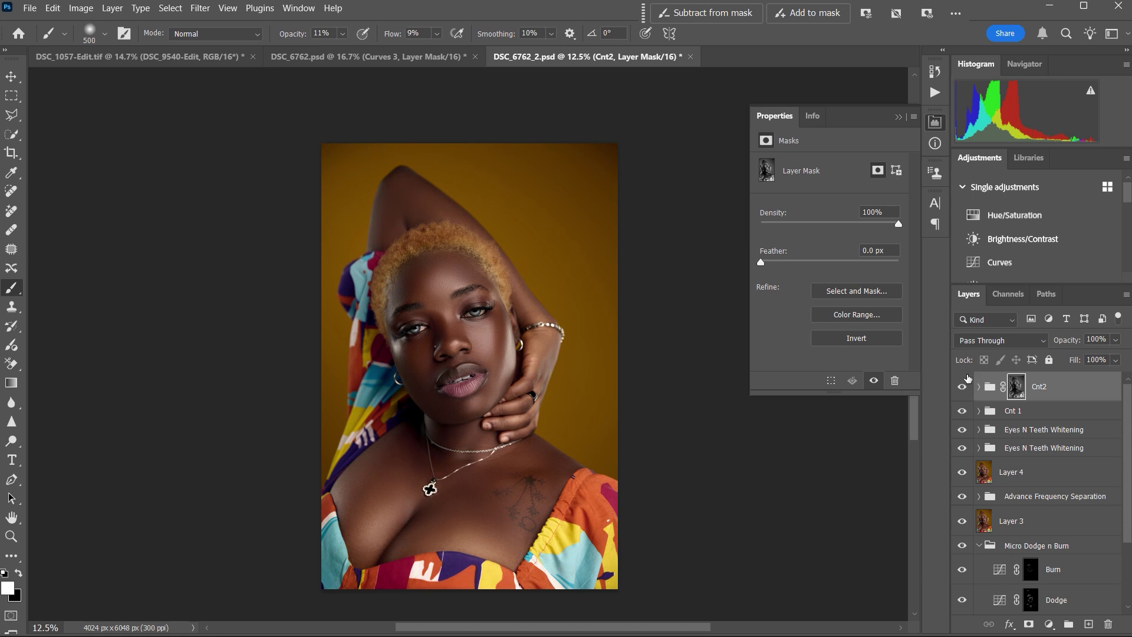
left_click(964, 390)
left_click(963, 393)
left_click(964, 392)
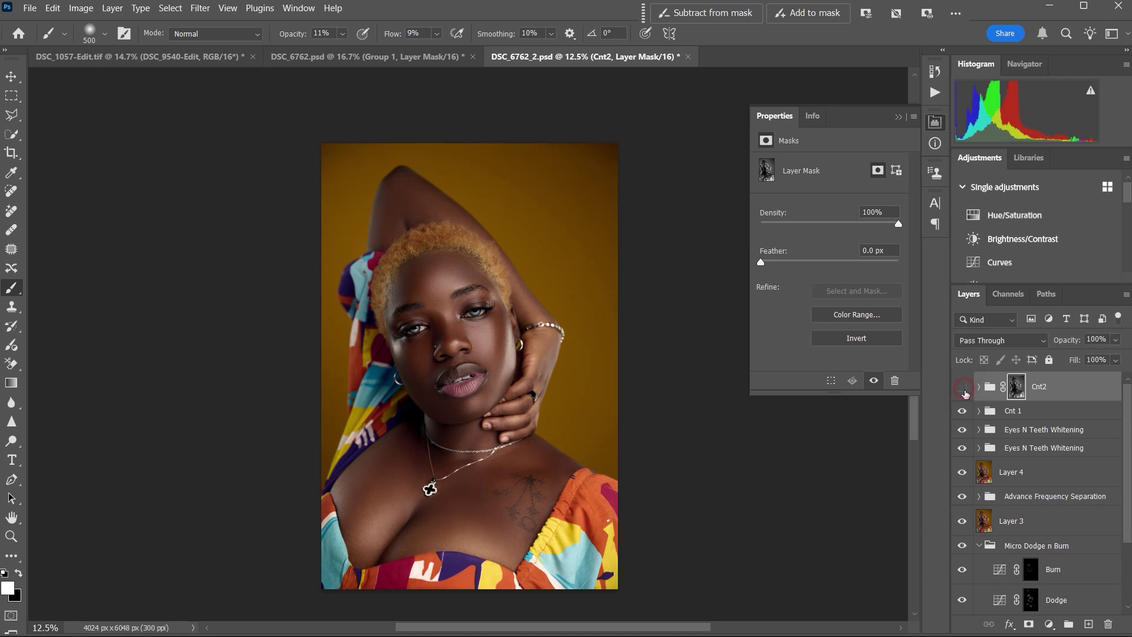
left_click(964, 391)
Reduce the Cnt2 group's opacity to 45%, checking the contouring before and after
left_click_drag(1073, 342, 1059, 343)
left_click(963, 390)
left_click(964, 390)
left_click(963, 391)
left_click(964, 392)
left_click(963, 394)
left_click(963, 394)
left_click(964, 393)
left_click(964, 393)
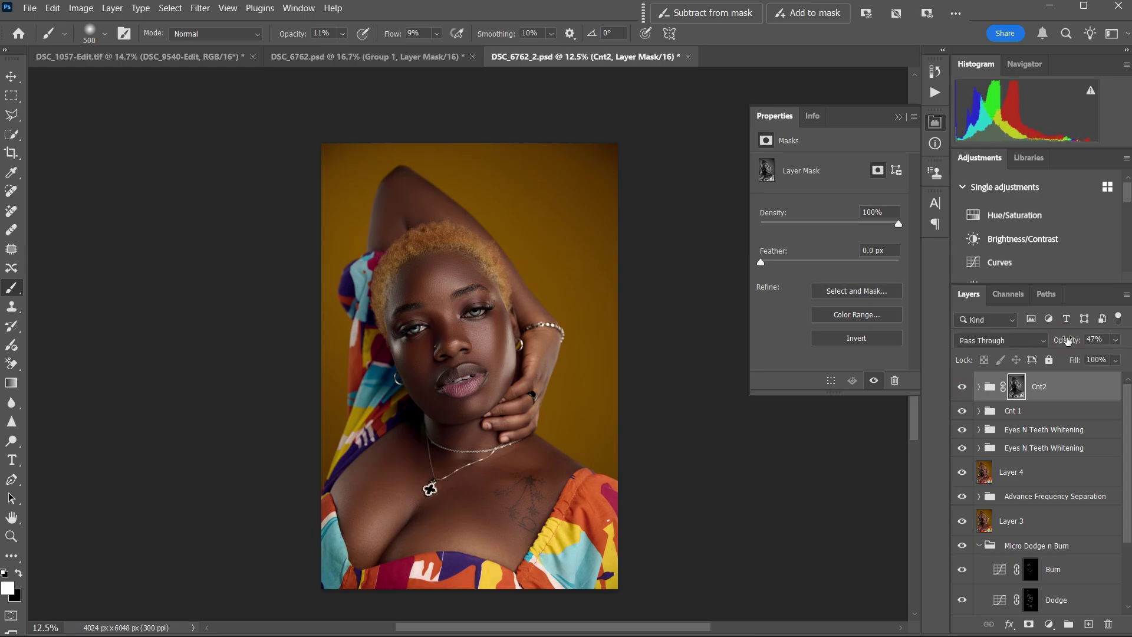
left_click(1068, 341)
left_click(962, 390)
left_click(962, 391)
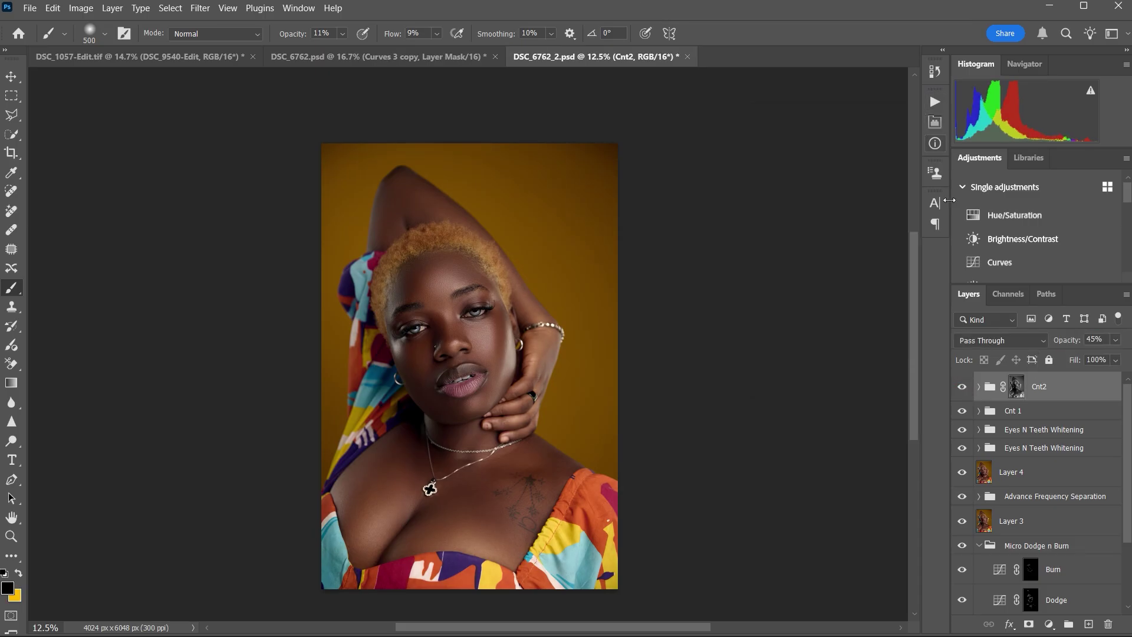
Run the Even Skin Tones action from Neals Action Pack above the Cnt2 group
left_click(931, 100)
left_click(846, 177)
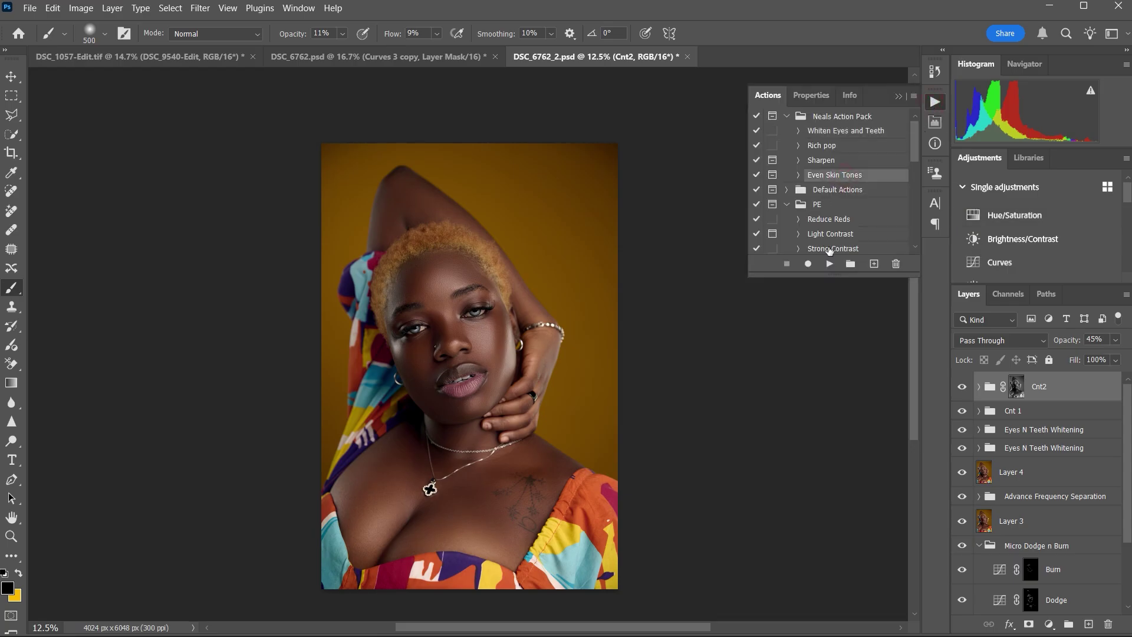
left_click(831, 266)
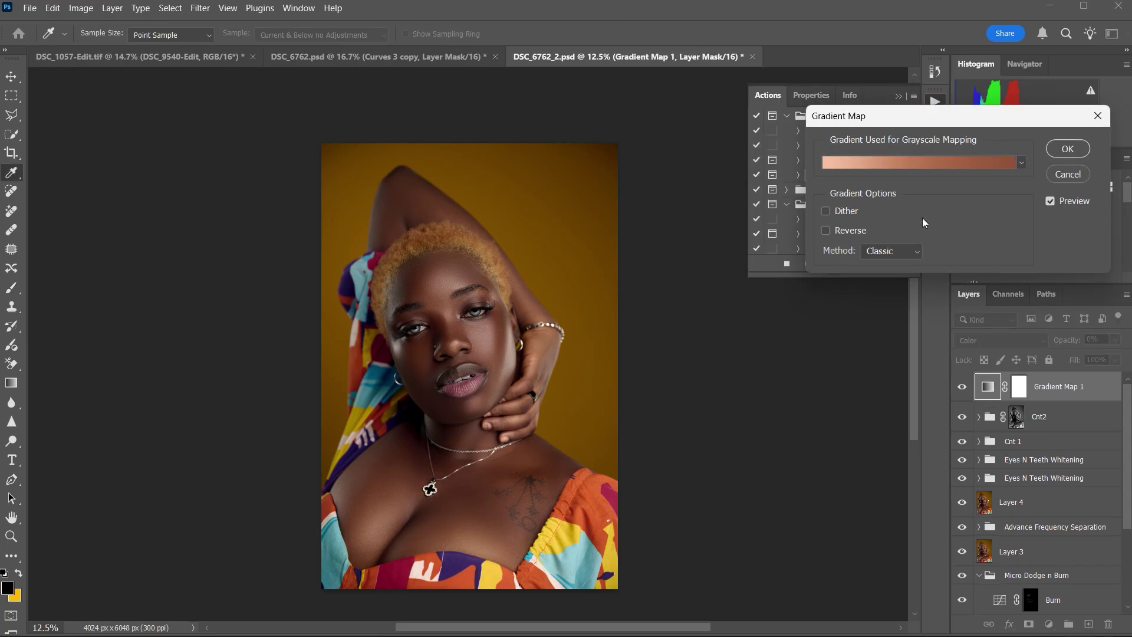
Edit the gradient map's gradient and recolour its stop at location 0 by sampling the highlight skin tone on the cheek
left_click(916, 164)
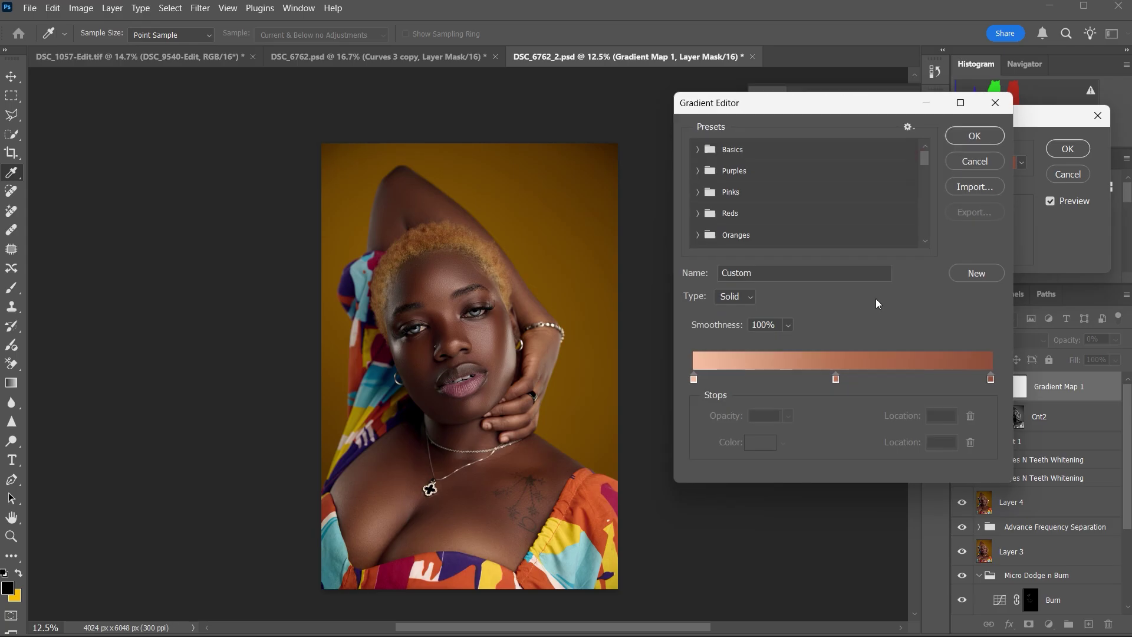
left_click(694, 381)
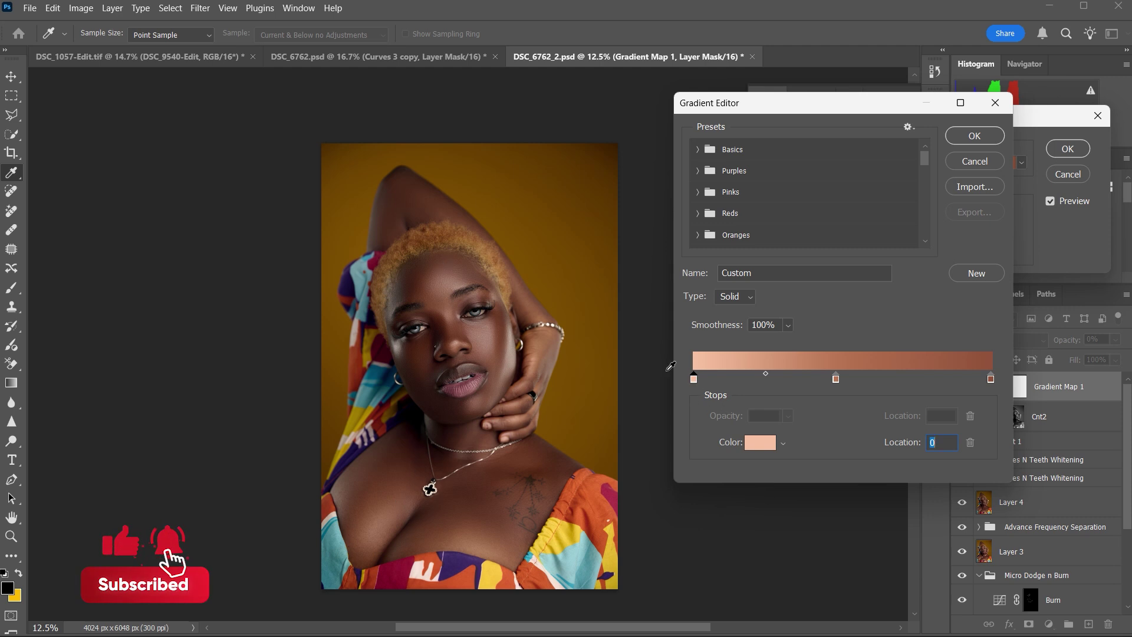
left_click(486, 338)
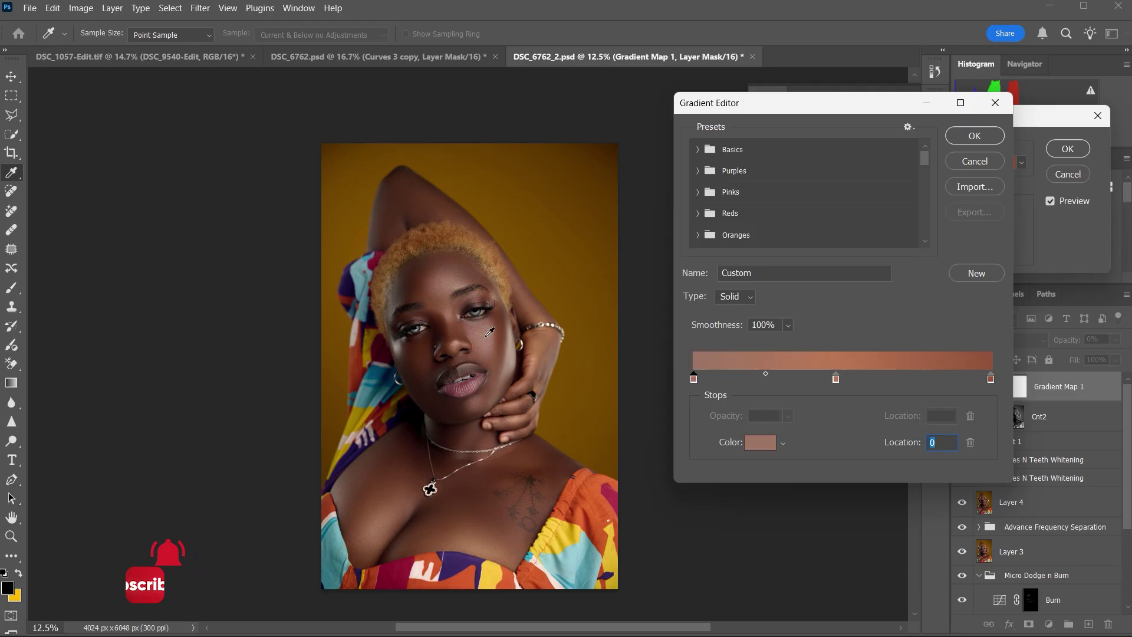
left_click(484, 338)
left_click(482, 341)
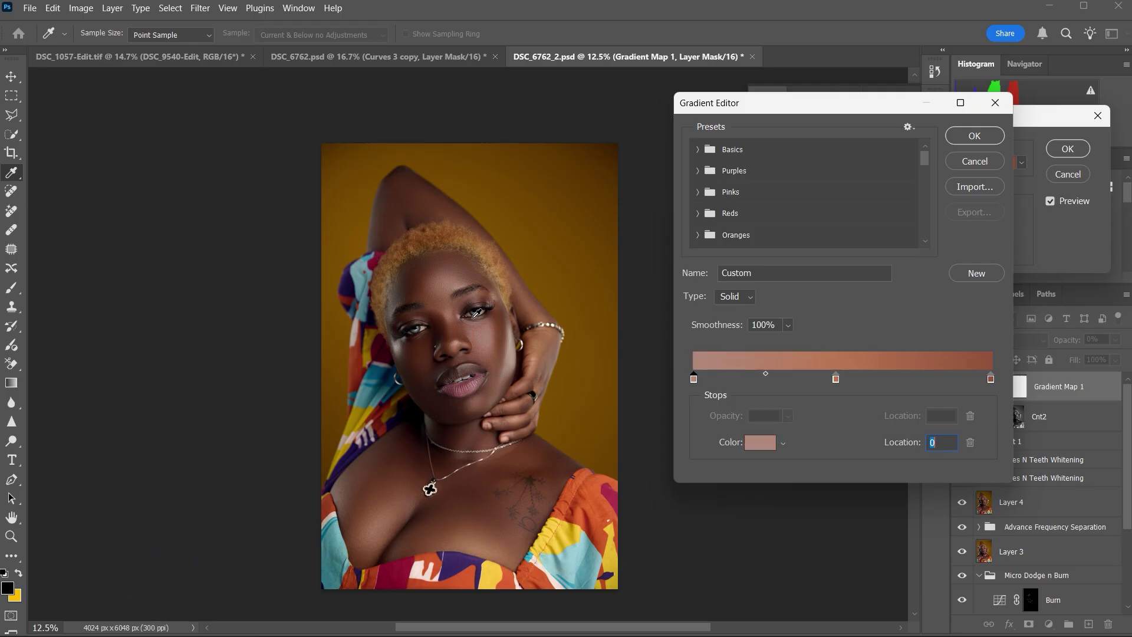
left_click(442, 277)
left_click(482, 340)
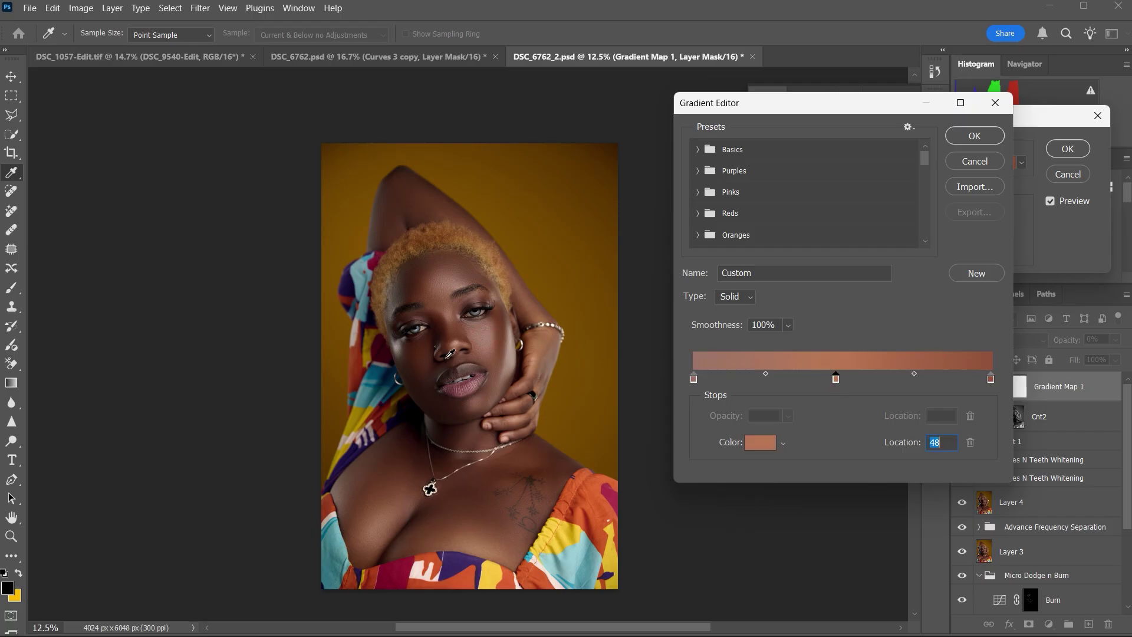
Sample a skin midtone for the gradient stop at location 48 and a dark neck shadow for the stop at 100, and accept the gradient
left_click(504, 339)
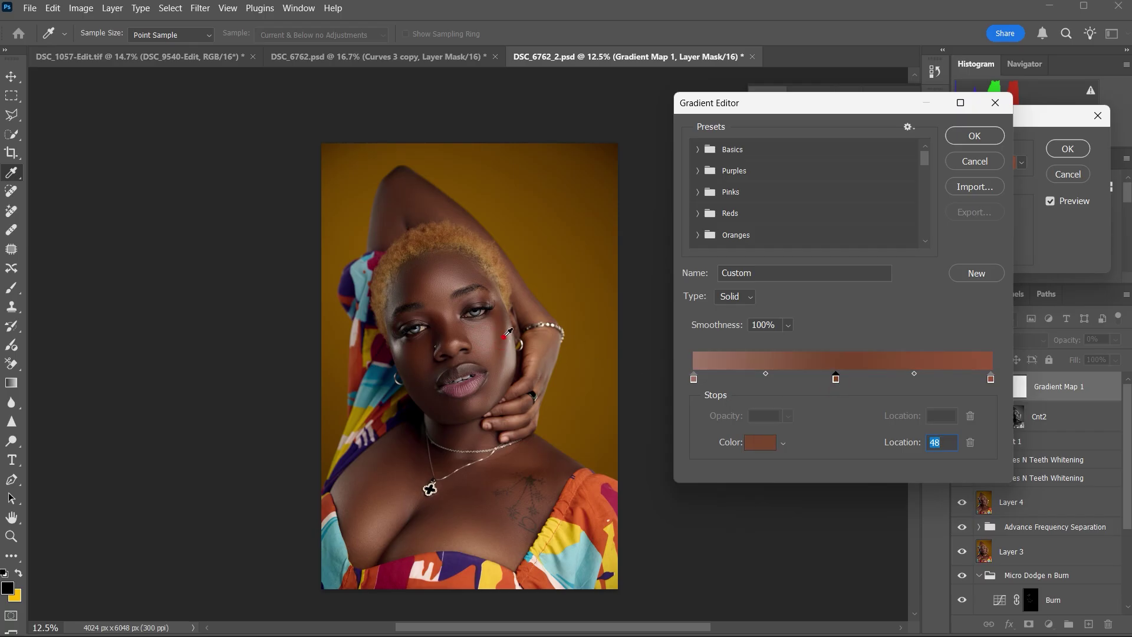
left_click(991, 380)
left_click(449, 420)
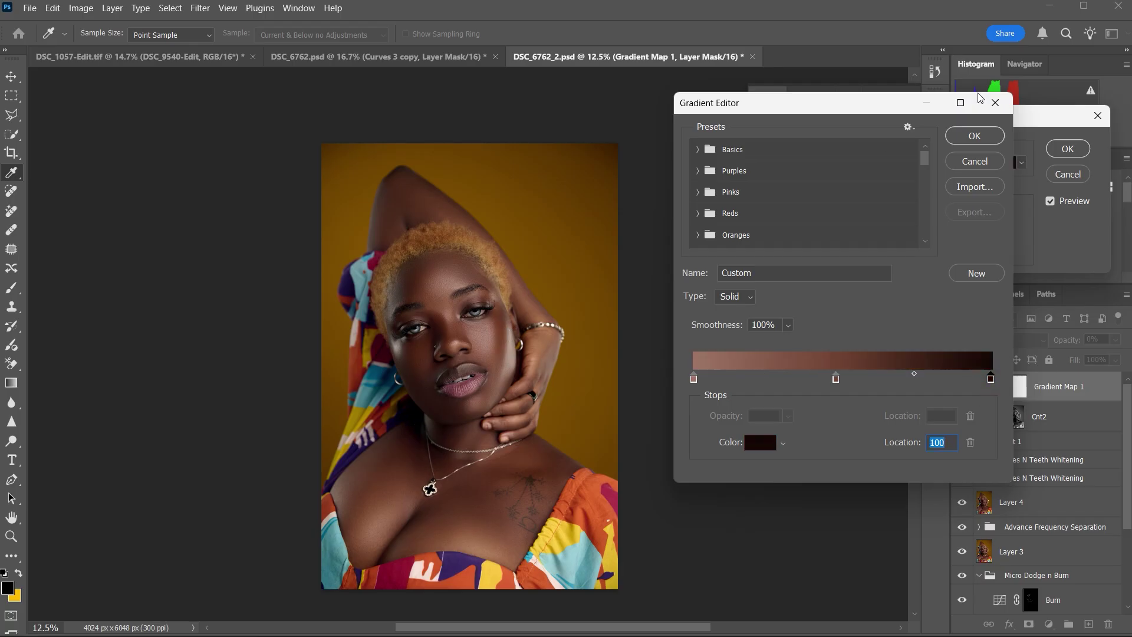
left_click(974, 135)
left_click(1067, 150)
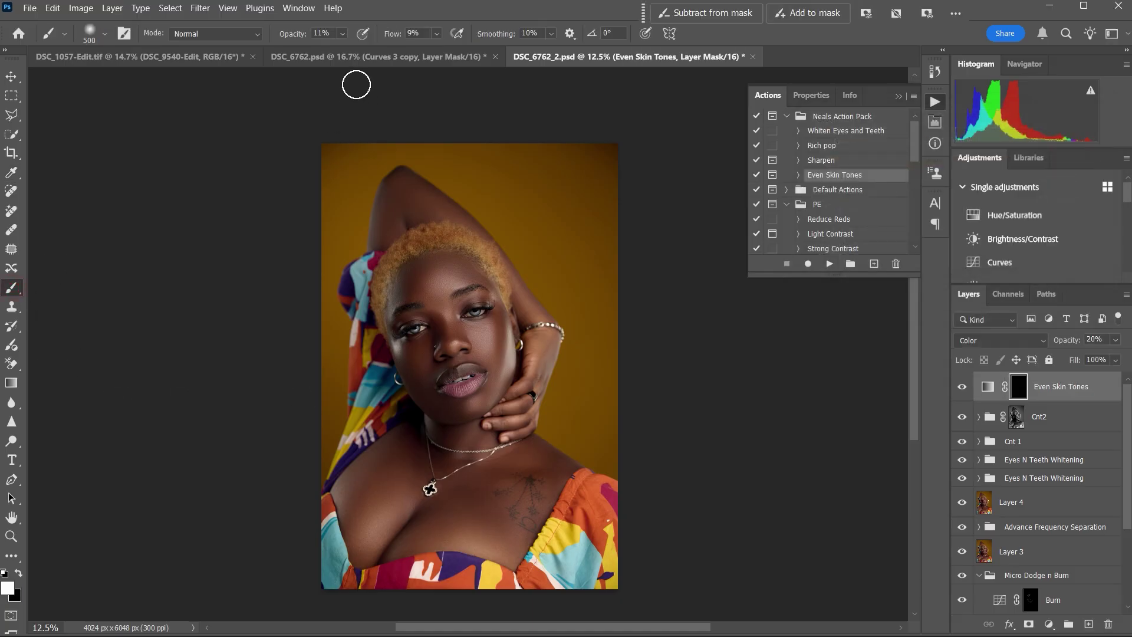
Set the brush opacity and flow to 100% and paint white on the Even Skin Tones mask over the forehead and raised arm
mouse_move(284, 35)
left_mouse_down()
mouse_move(392, 34)
mouse_move(1081, 175)
left_mouse_up()
scroll(436, 277, "down", 1)
key("bracketleft")
key("bracketleft")
key("bracketleft")
left_click_drag(407, 262, 403, 262)
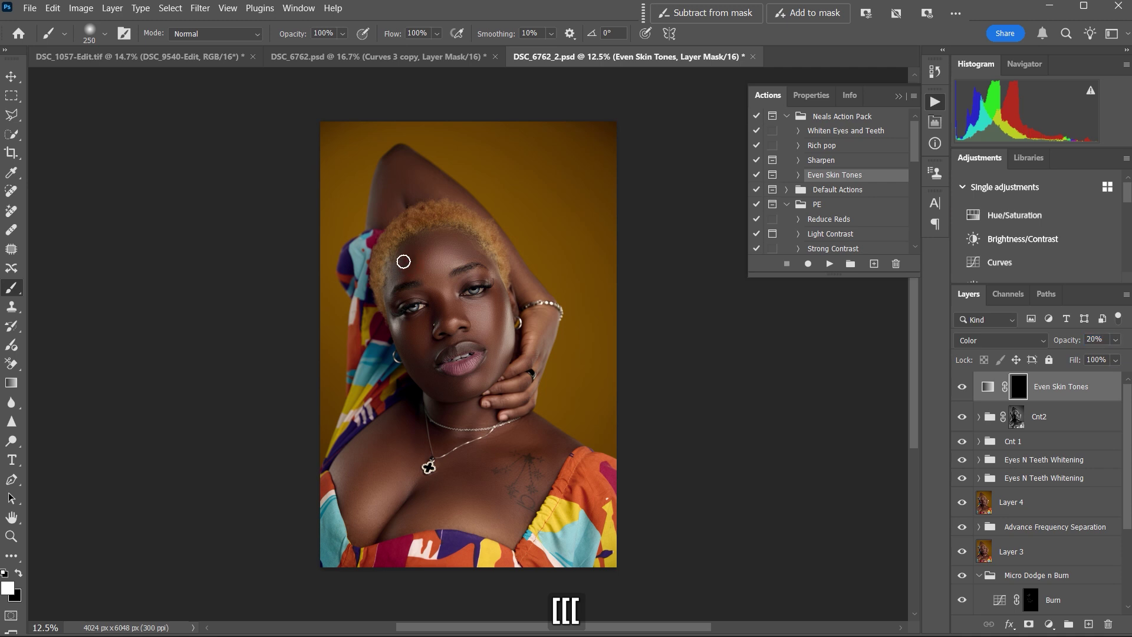
key("bracketright")
key("bracketright")
mouse_move(392, 187)
left_mouse_down()
mouse_move(385, 202)
mouse_move(419, 181)
mouse_move(405, 164)
left_mouse_up()
key("bracketright")
key("bracketright")
Paint white over the rest of the face on the Even Skin Tones mask, adjusting the brush size to fit
mouse_move(407, 270)
left_mouse_down()
mouse_move(426, 255)
mouse_move(416, 293)
left_mouse_up()
left_click(105, 34)
left_click(442, 257)
key("bracketleft")
key("bracketleft")
key("bracketleft")
key("bracketleft")
key("bracketright")
key("bracketright")
key("bracketright")
mouse_move(409, 337)
left_mouse_down()
mouse_move(439, 388)
mouse_move(466, 314)
left_mouse_up()
Paint white over the neck and chest on the Even Skin Tones mask, enlarging the brush to 600 px
key("bracketleft")
key("bracketleft")
key("bracketleft")
key("bracketleft")
key("bracketleft")
key("bracketright")
key("bracketright")
key("bracketright")
key("bracketright")
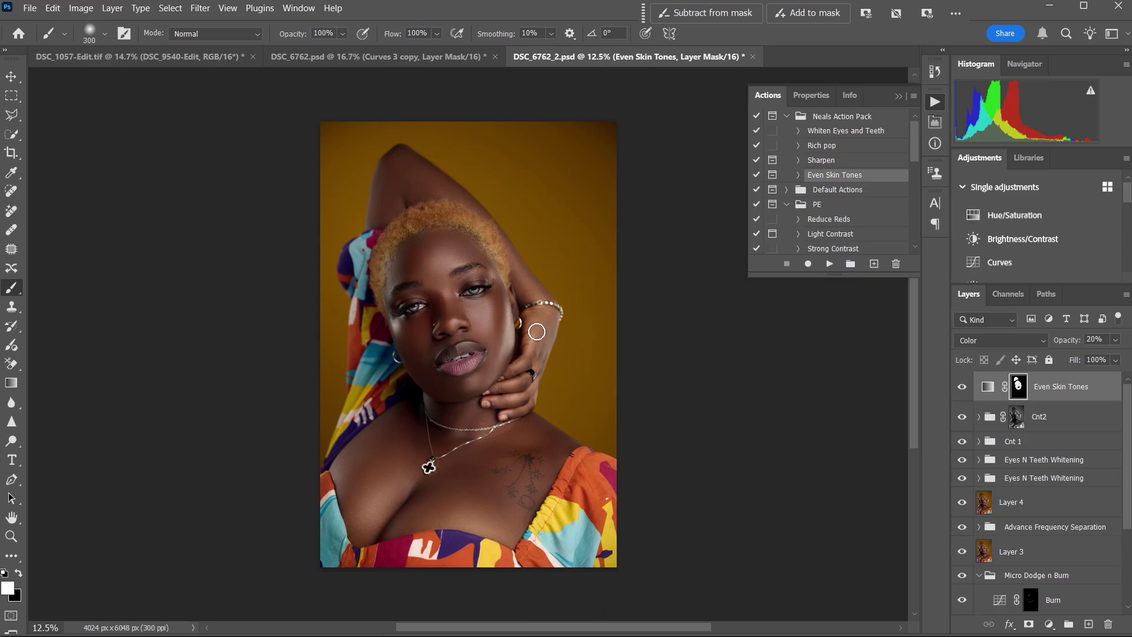
key("bracketright")
key("bracketright")
key("bracketright")
mouse_move(408, 458)
left_mouse_down()
mouse_move(452, 473)
mouse_move(424, 445)
left_mouse_up()
left_click_drag(438, 512, 484, 482)
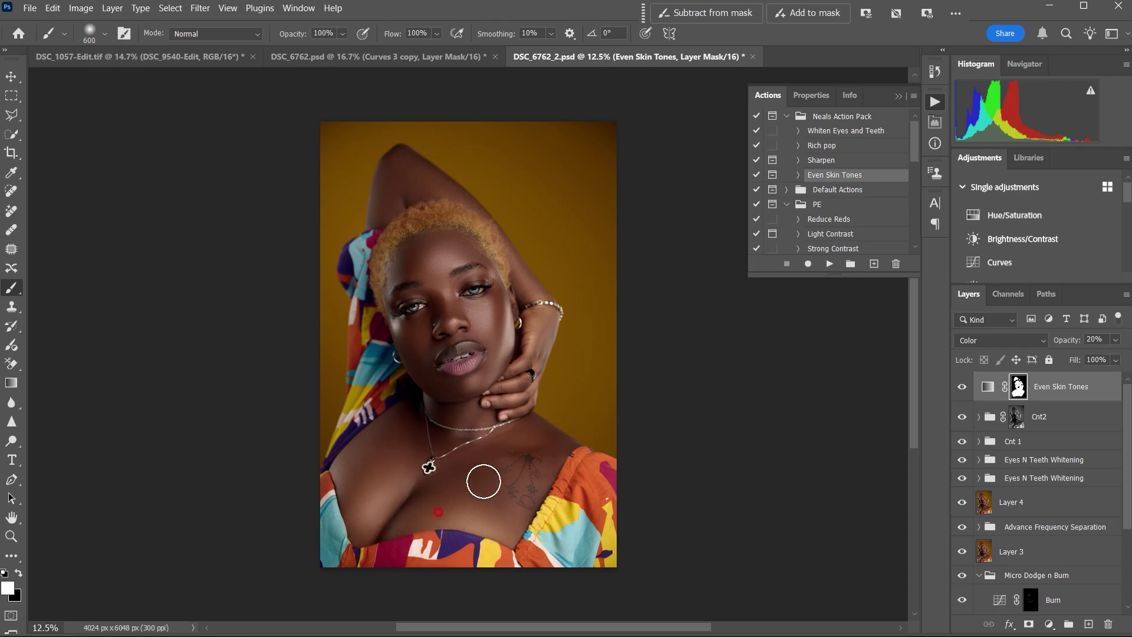
Compare the skin colour up close with the Even Skin Tones layer hidden and shown
left_click(963, 388)
key("ctrl+=")
key("space")
left_click_drag(837, 443, 857, 412)
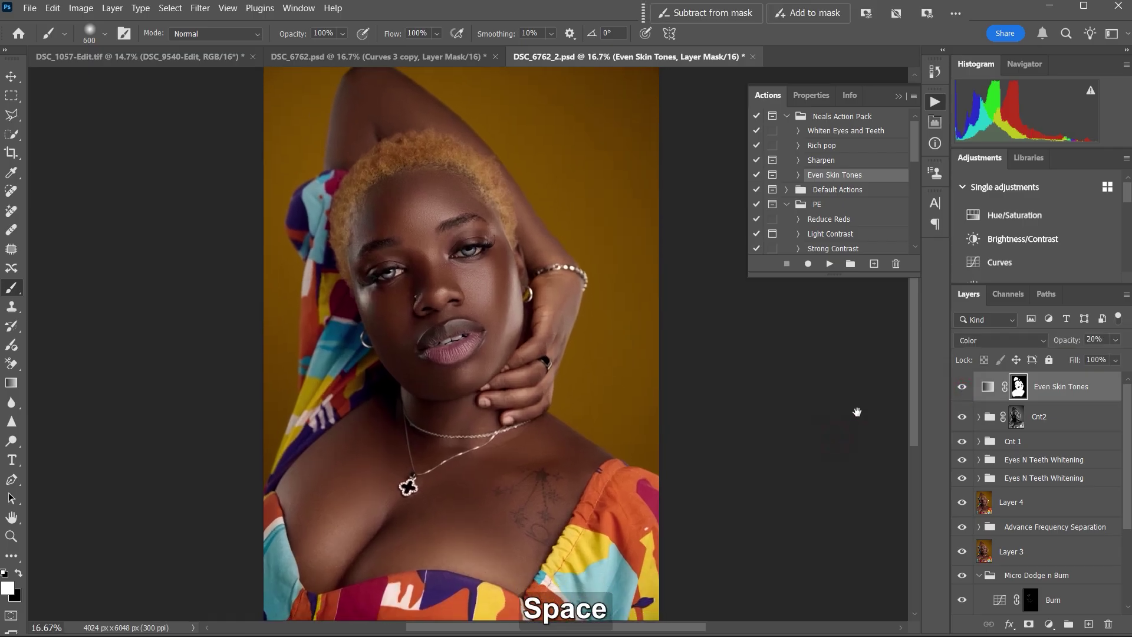
left_click(963, 388)
left_click(962, 389)
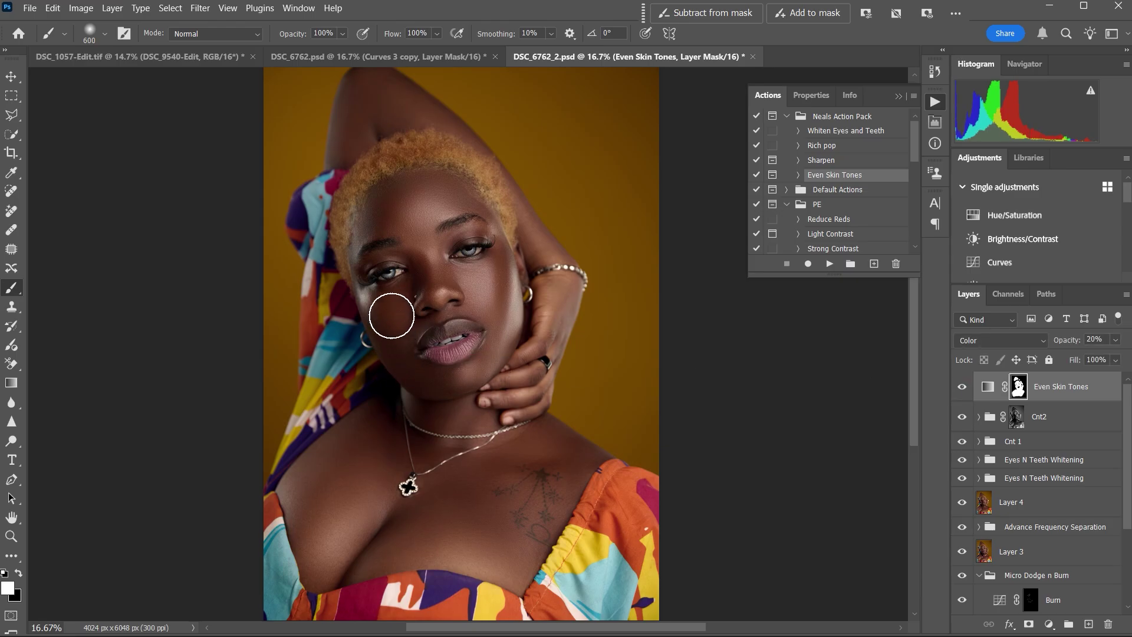
left_click(963, 389)
left_click(963, 389)
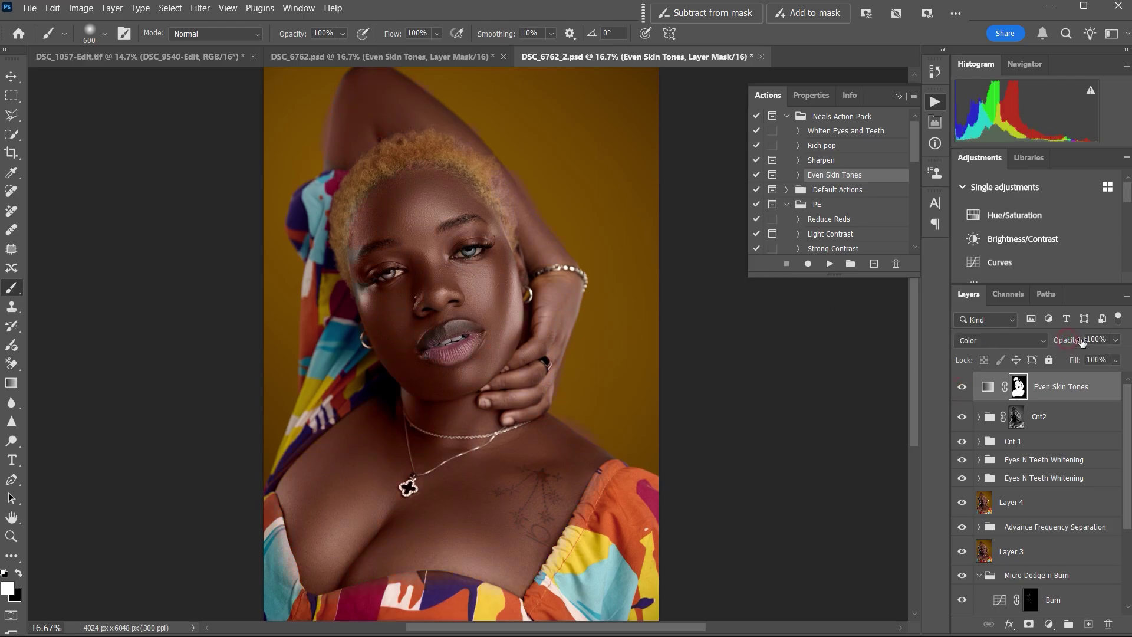
Reduce the Even Skin Tones layer's opacity to 9%, comparing the portrait with and without the layer
left_click_drag(1080, 342, 1070, 341)
key("ctrl+z")
left_click(963, 390)
left_click(963, 390)
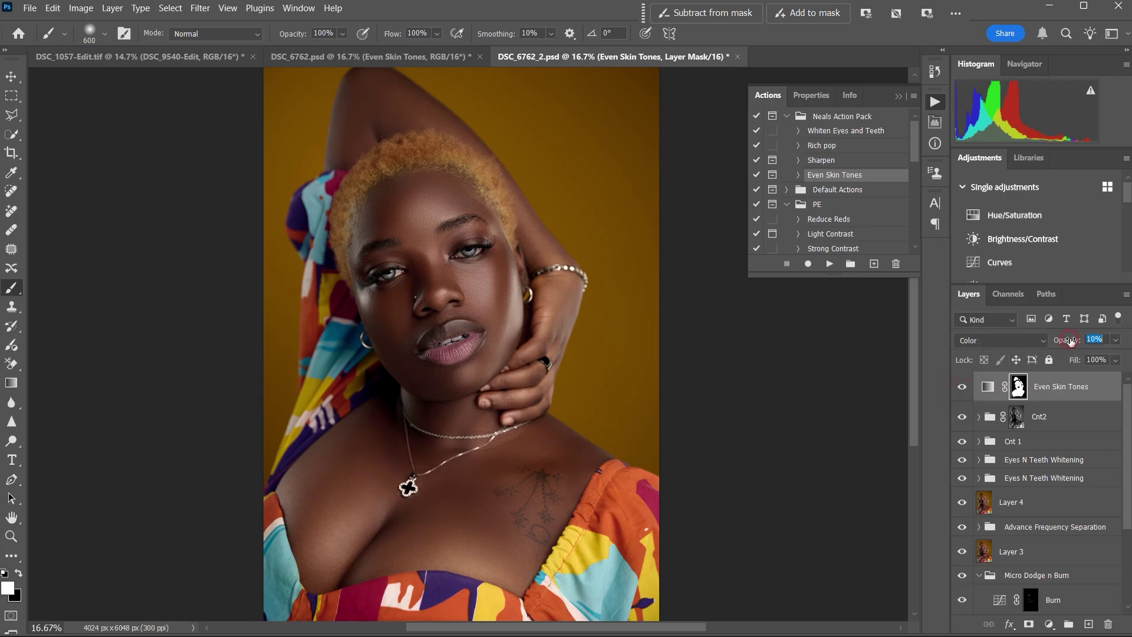
left_click(964, 389)
left_click(963, 388)
key("ctrl+minus")
left_click(963, 390)
left_click(962, 391)
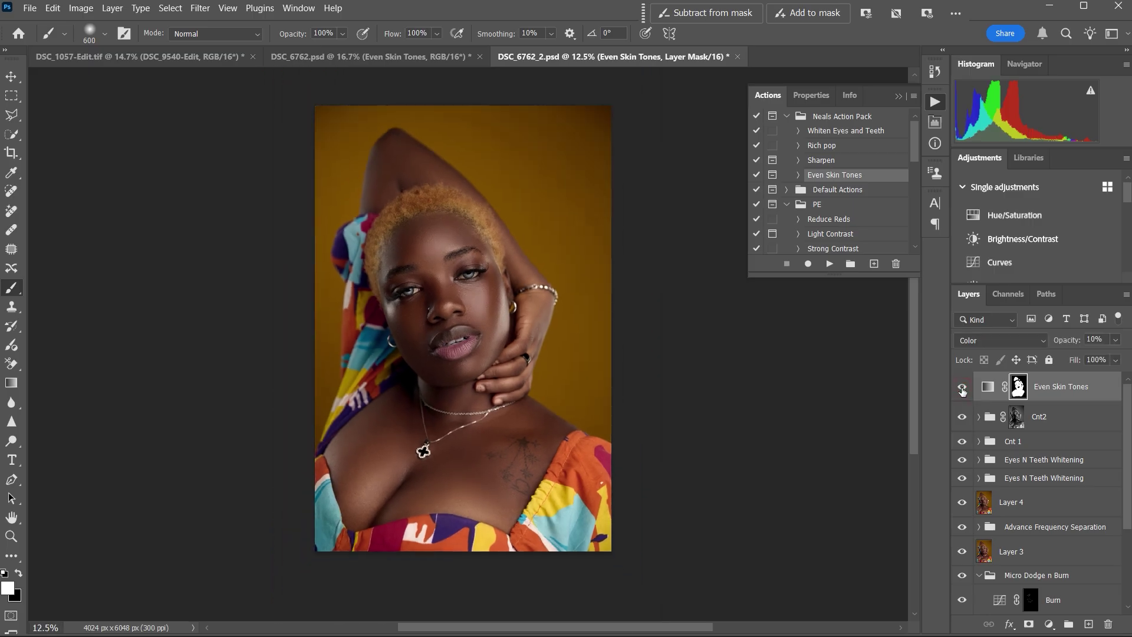
left_click_drag(1070, 342, 1069, 344)
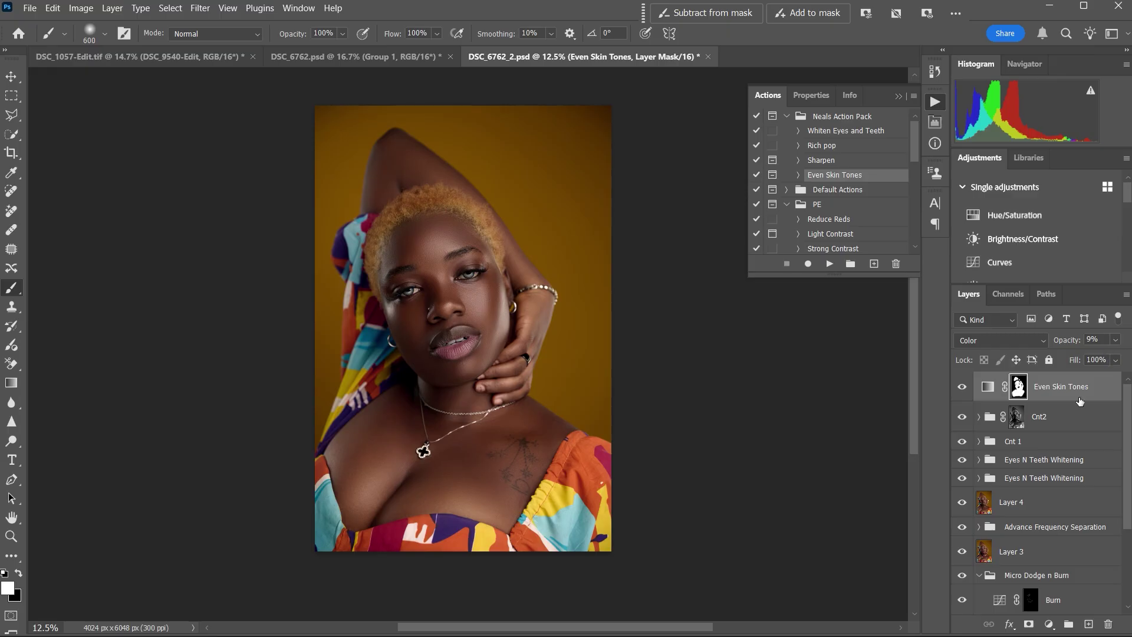
Create a new group named CG above the Even Skin Tones layer
left_click(1068, 624)
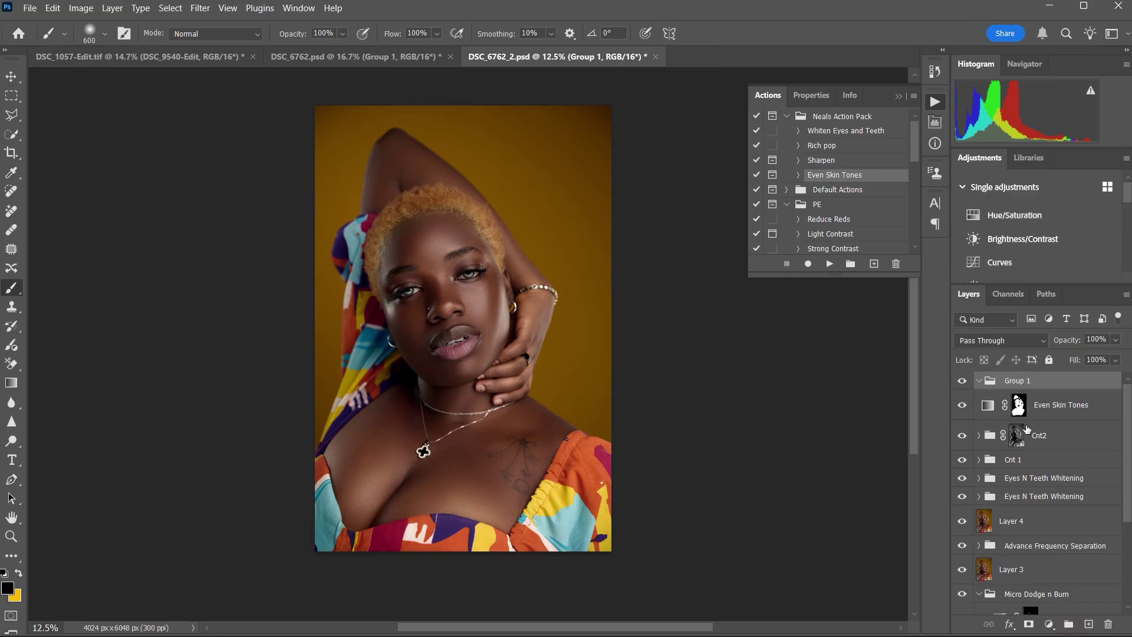
double_click(1011, 381)
type("CG")
key("Return")
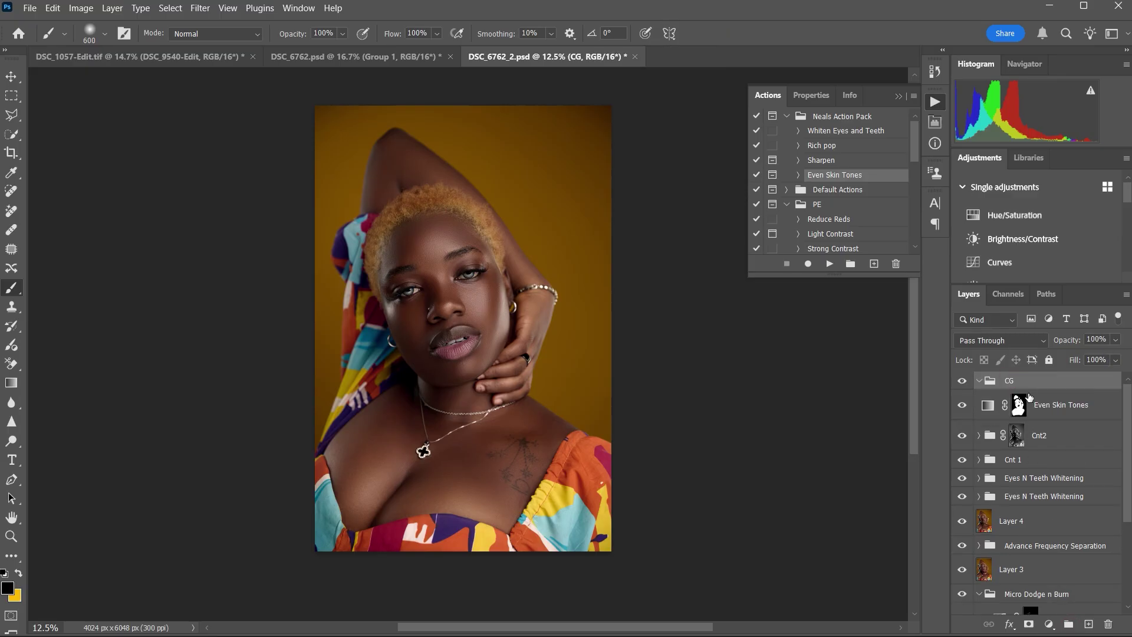
Run the Rich pop action inside the CG group and reduce the Rich Tones layer's opacity to 7%
left_click(837, 146)
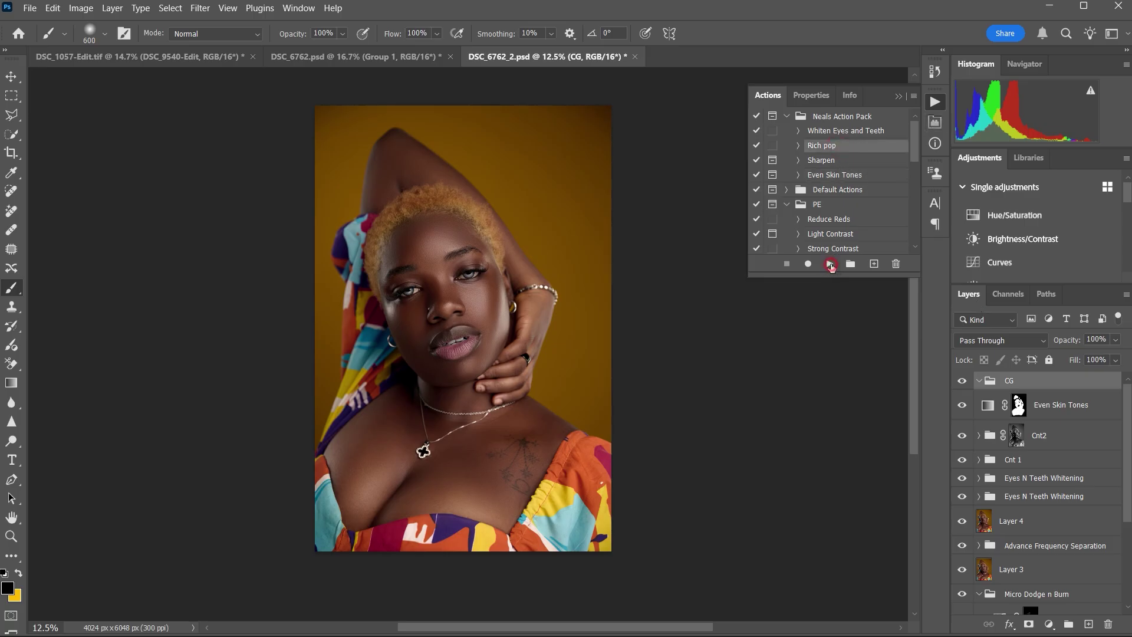
left_click(831, 265)
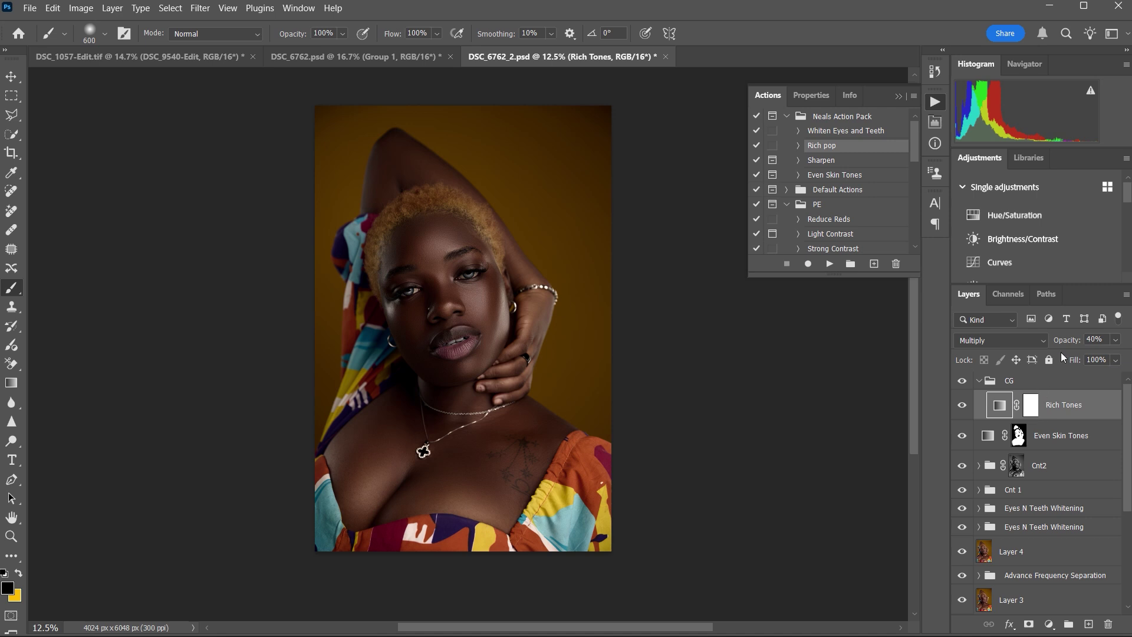
left_click(962, 383)
left_click(962, 382)
left_click_drag(1074, 341, 1069, 343)
left_click(962, 386)
left_click(962, 386)
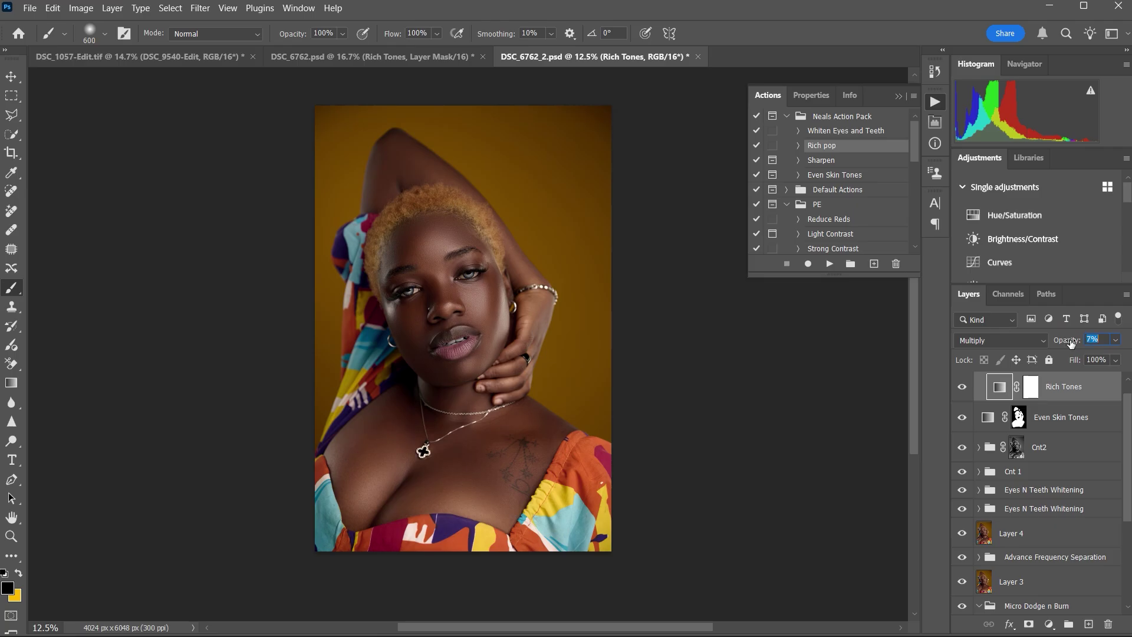
Fine-tune the Rich Tones layer's opacity to 6%, comparing the portrait with the layer hidden and shown
left_click(962, 387)
left_click(962, 388)
left_click_drag(1070, 342, 1069, 344)
left_click(962, 388)
left_click(963, 388)
left_click(963, 389)
left_click(963, 389)
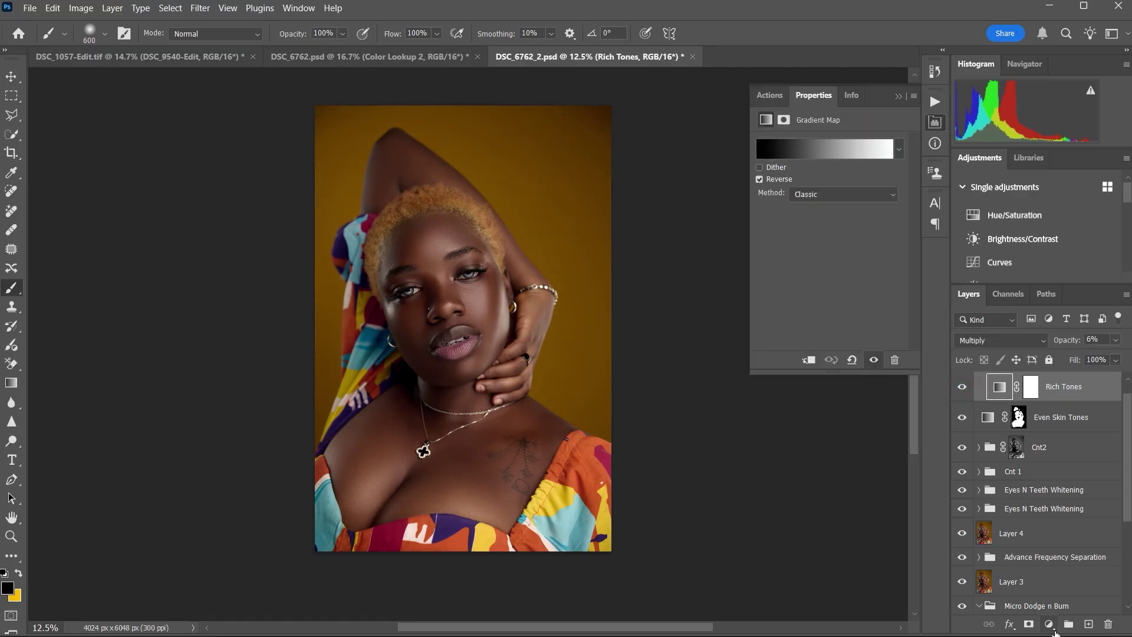
Add a Color Lookup adjustment layer above Rich Tones and load the Neal's Lut 1 .CUBE file into it
left_click(1051, 627)
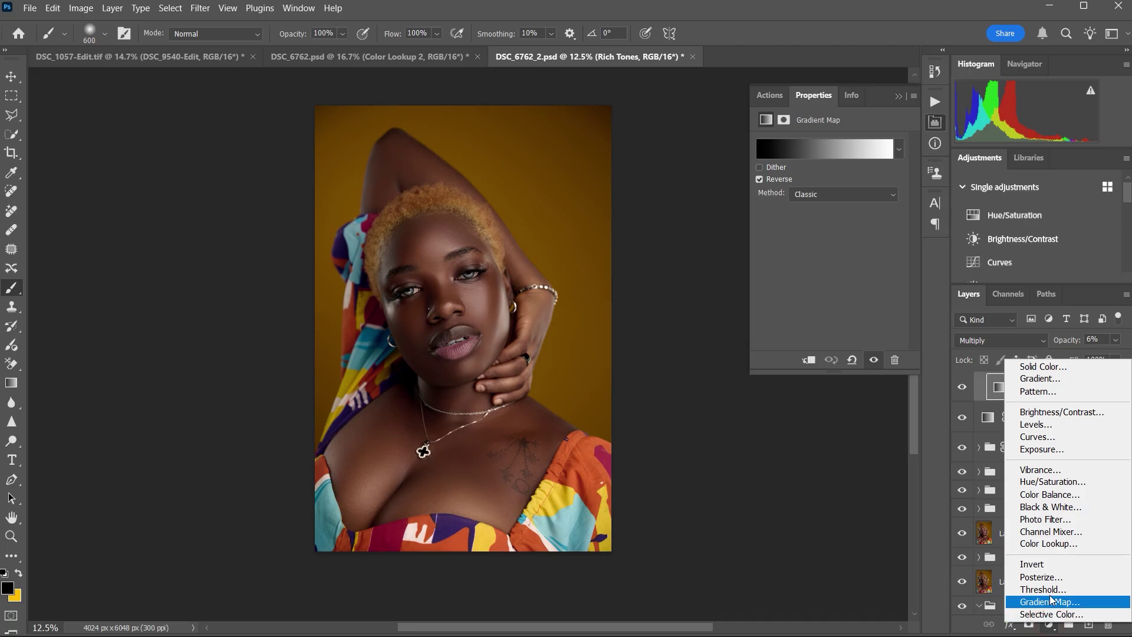
left_click(1053, 544)
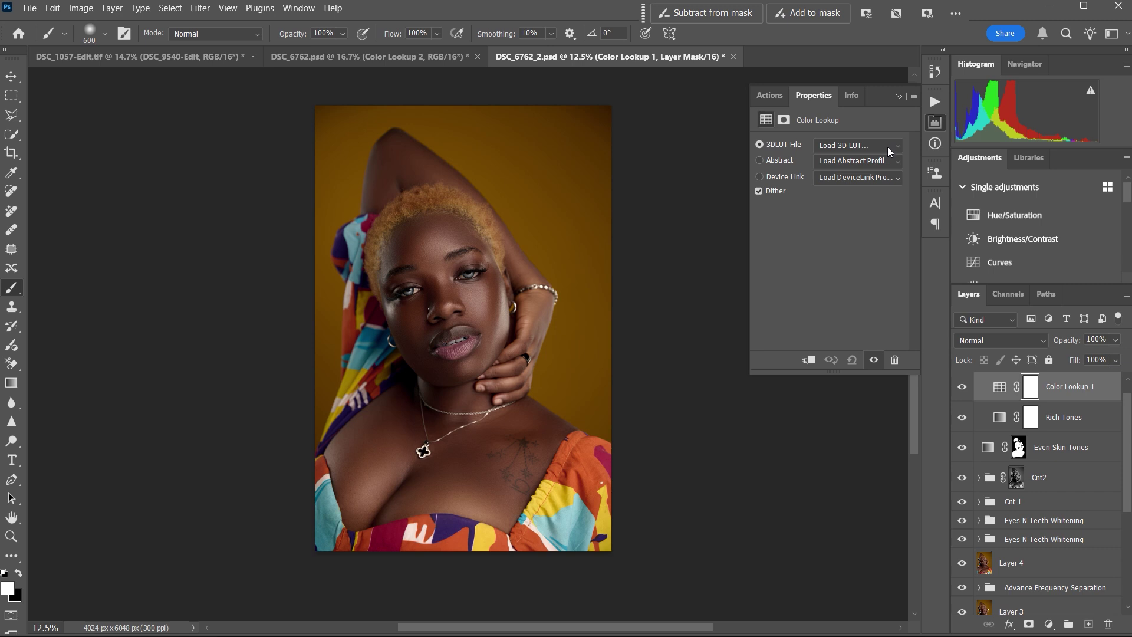
key("ctrl+z")
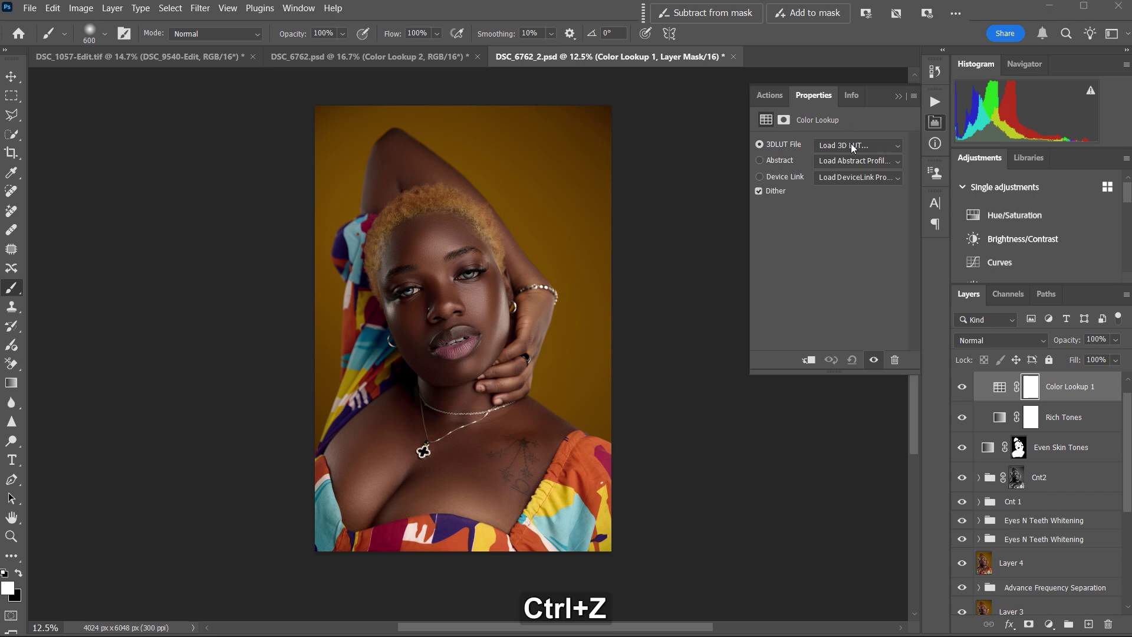
left_click(851, 143)
left_click(859, 157)
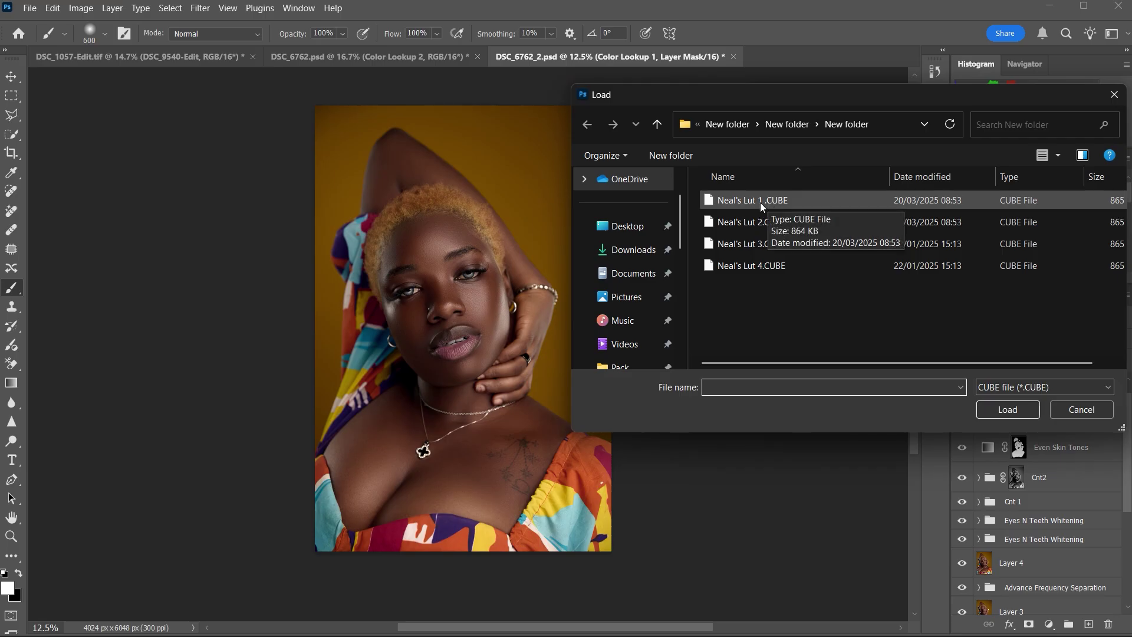
double_click(761, 203)
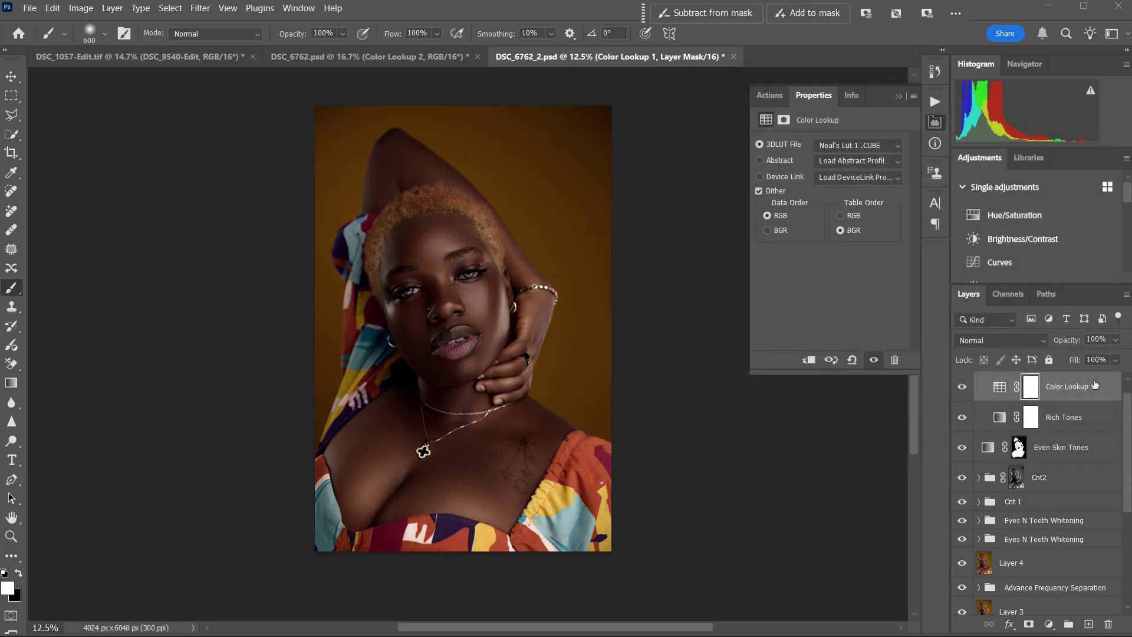
Reduce the Color Lookup 1 layer's opacity to 19% and compare the portrait with and without it
left_click_drag(1073, 345, 1065, 348)
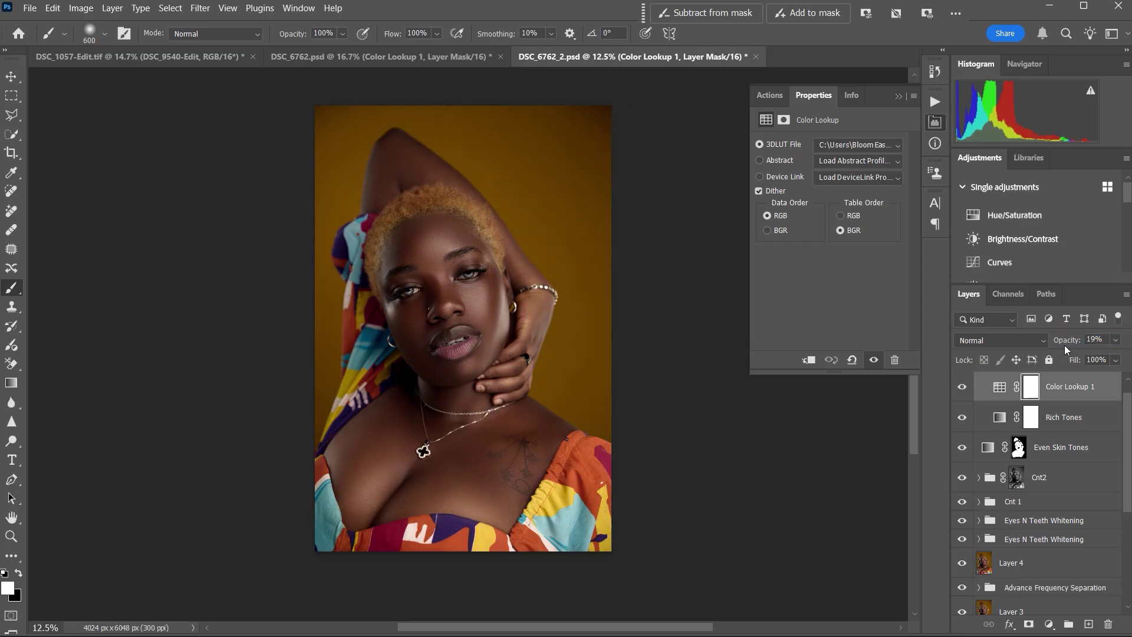
left_click(962, 387)
left_click(970, 389)
left_click(970, 389)
Add a second Color Lookup adjustment layer and load the Neal's Lut 3.CUBE file into it
left_click(1049, 624)
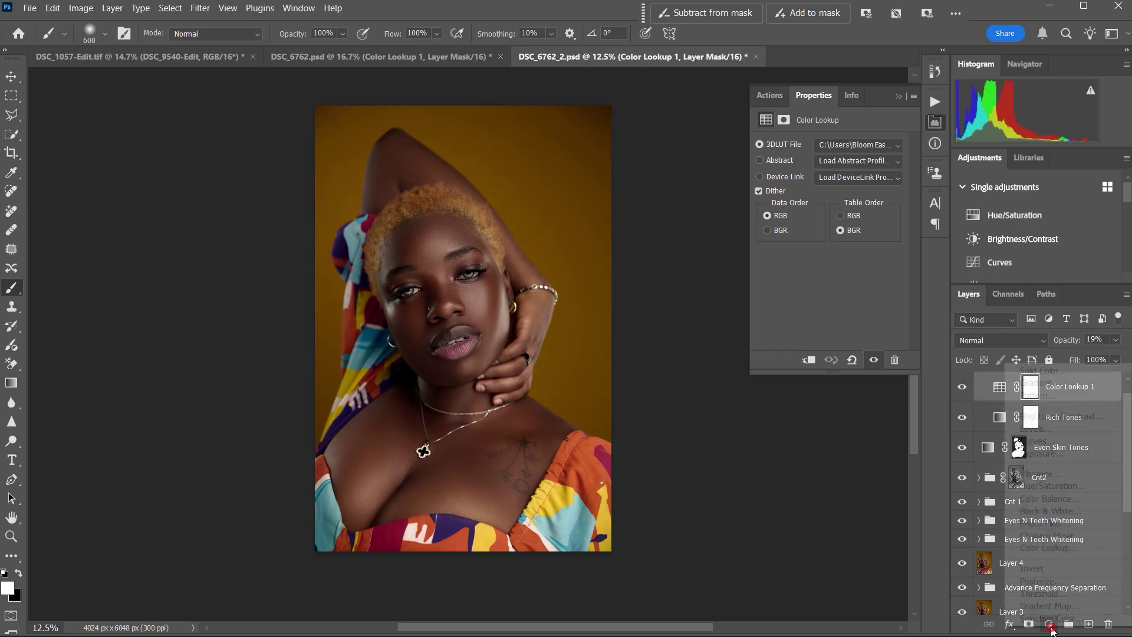
left_click(1061, 548)
left_click(887, 148)
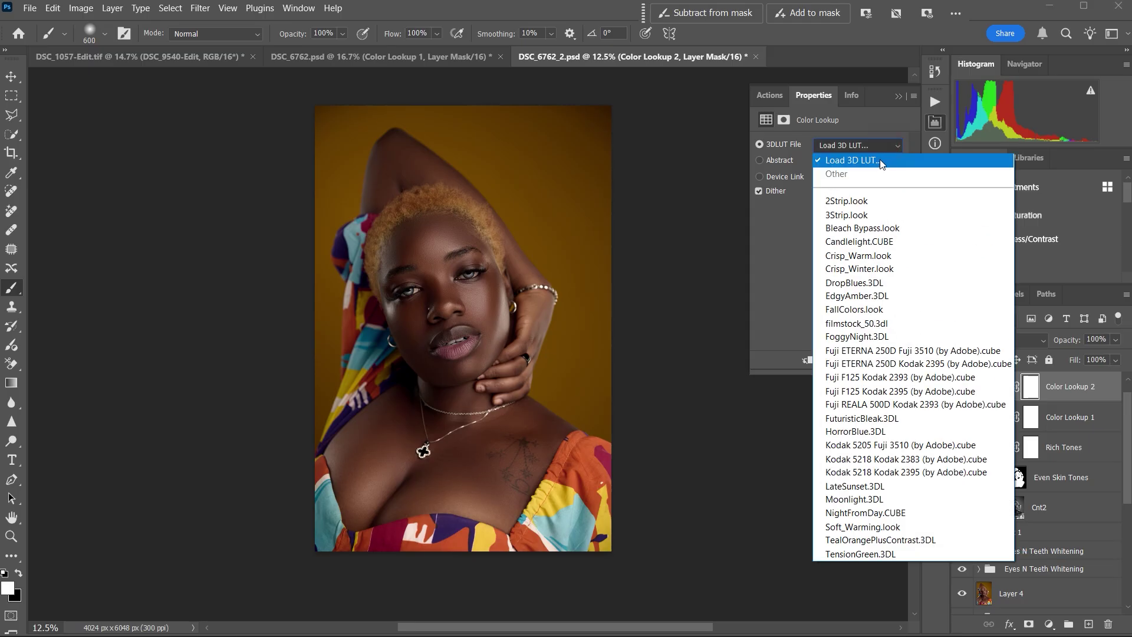
left_click(878, 162)
double_click(791, 244)
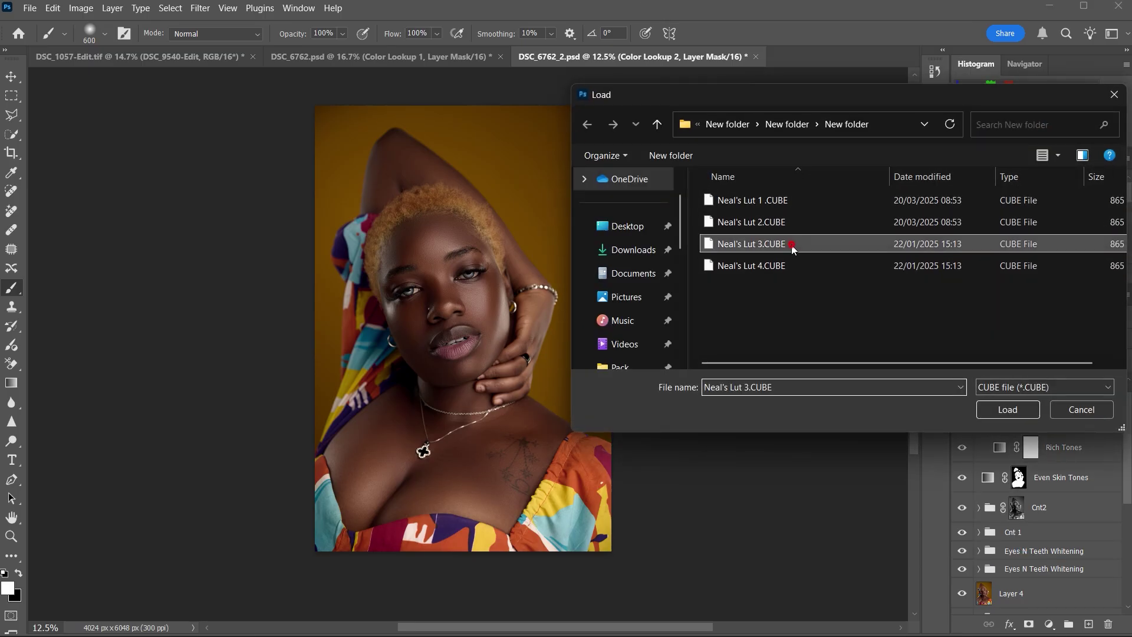
Reduce the Color Lookup 2 layer's opacity to 16%, comparing the portrait with that layer and the whole CG group hidden and shown
mouse_move(1068, 346)
left_mouse_down()
mouse_move(1056, 346)
mouse_move(1070, 346)
left_mouse_up()
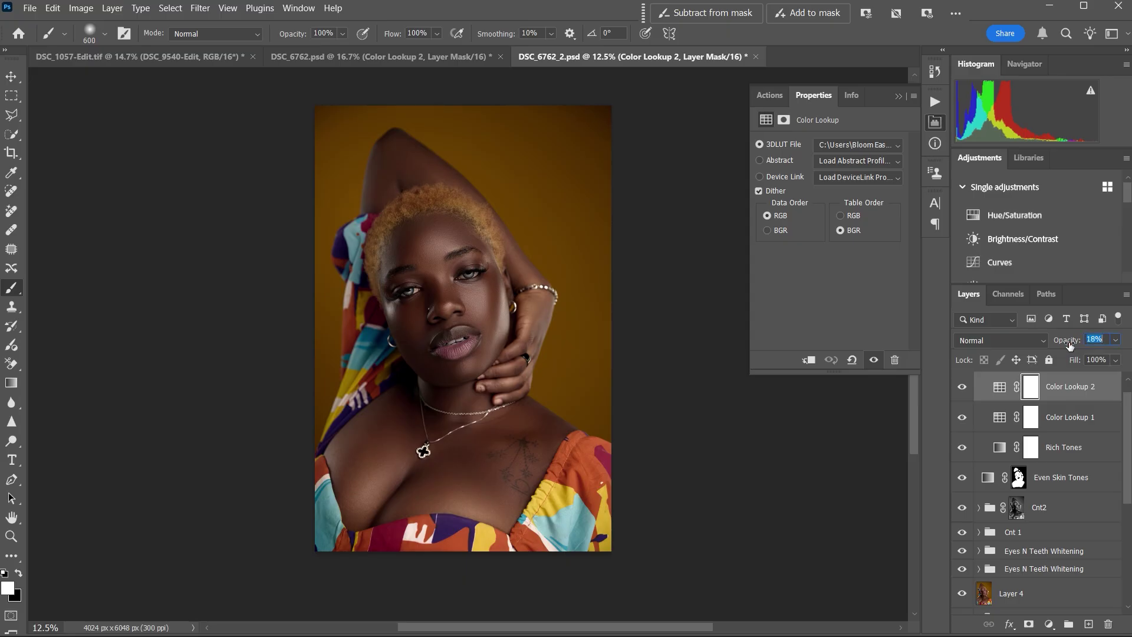
left_click(963, 389)
left_click(963, 390)
left_click(963, 390)
left_click(963, 390)
scroll(1127, 420, "up", 1)
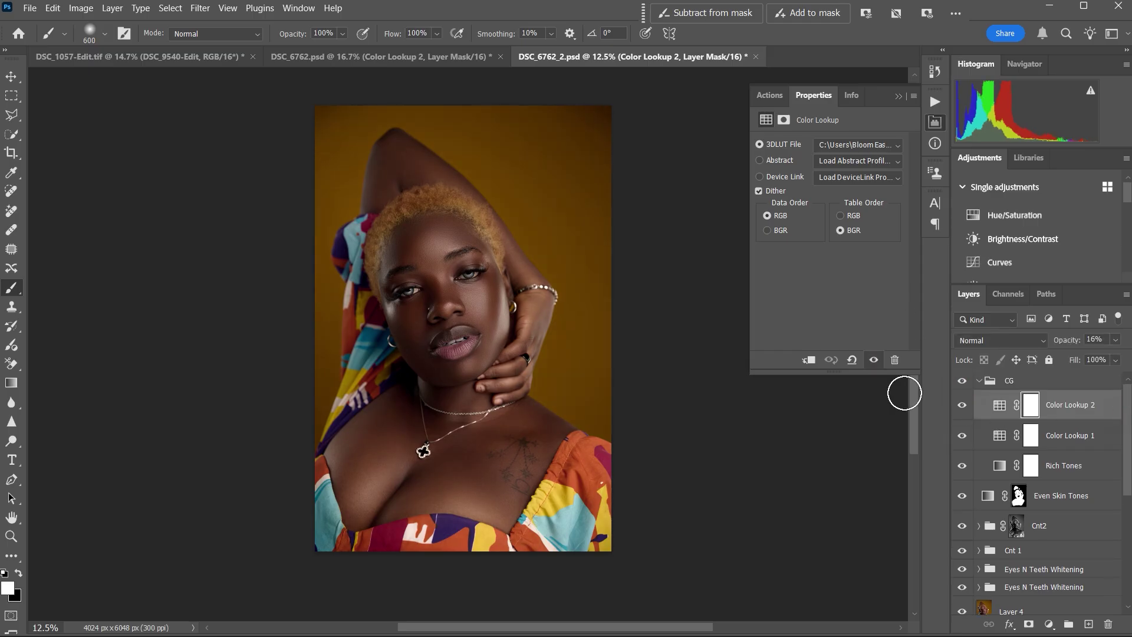
left_click(964, 382)
left_click(963, 386)
scroll(963, 383, "down", 1)
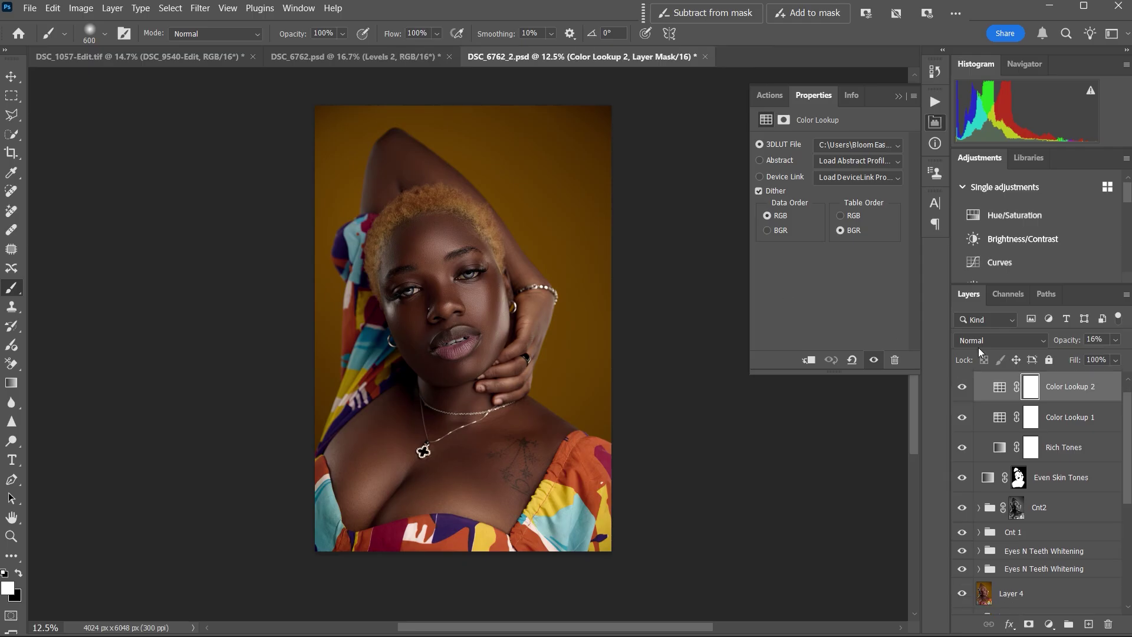
Add a Levels adjustment layer with input black at 1 and input white at 217, and compare the portrait with and without it
left_click(1048, 624)
left_click(1042, 432)
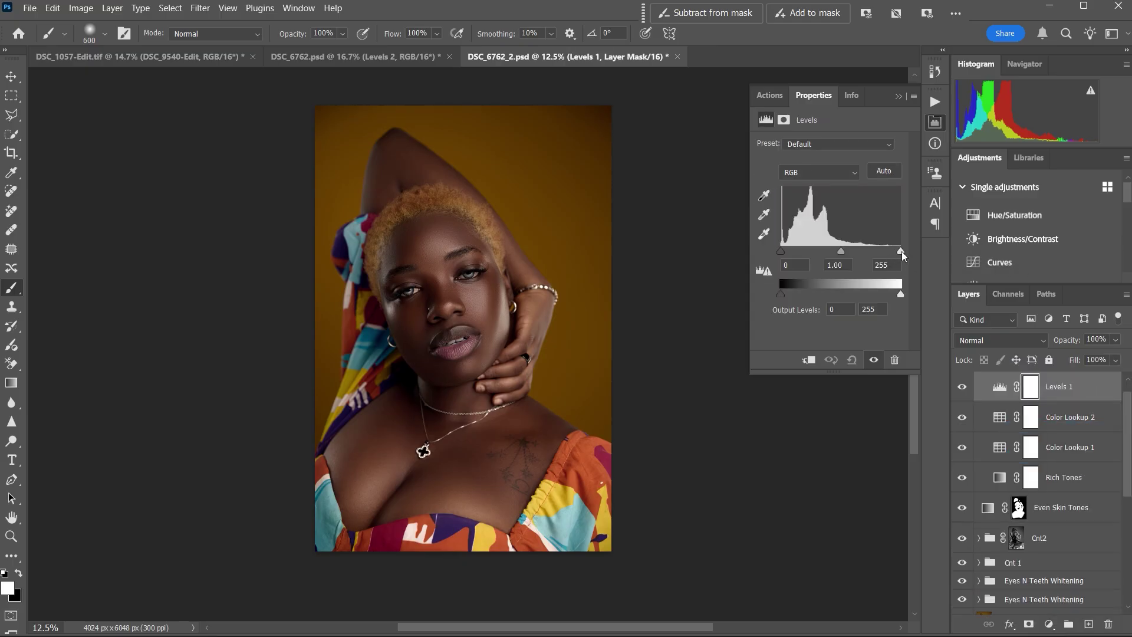
left_click_drag(902, 255, 883, 259)
left_click(792, 265)
type("1")
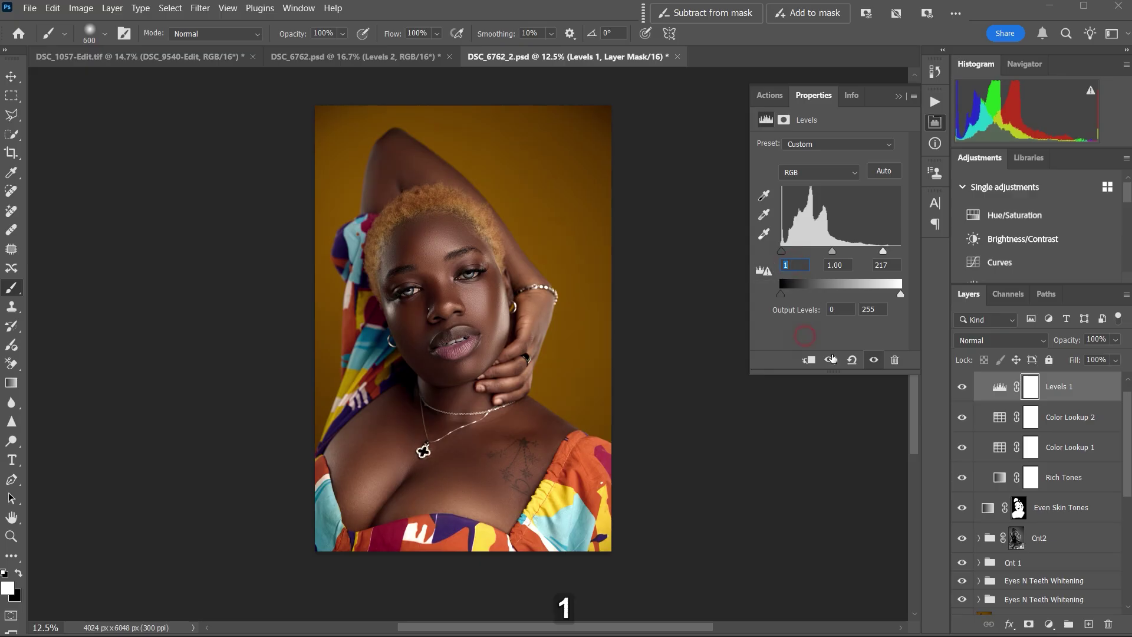
left_click(963, 388)
left_click(962, 388)
Add a Curves adjustment layer with a highlight point at input 193, output 186 and a shadow point at input 62, output 63
left_click(1049, 624)
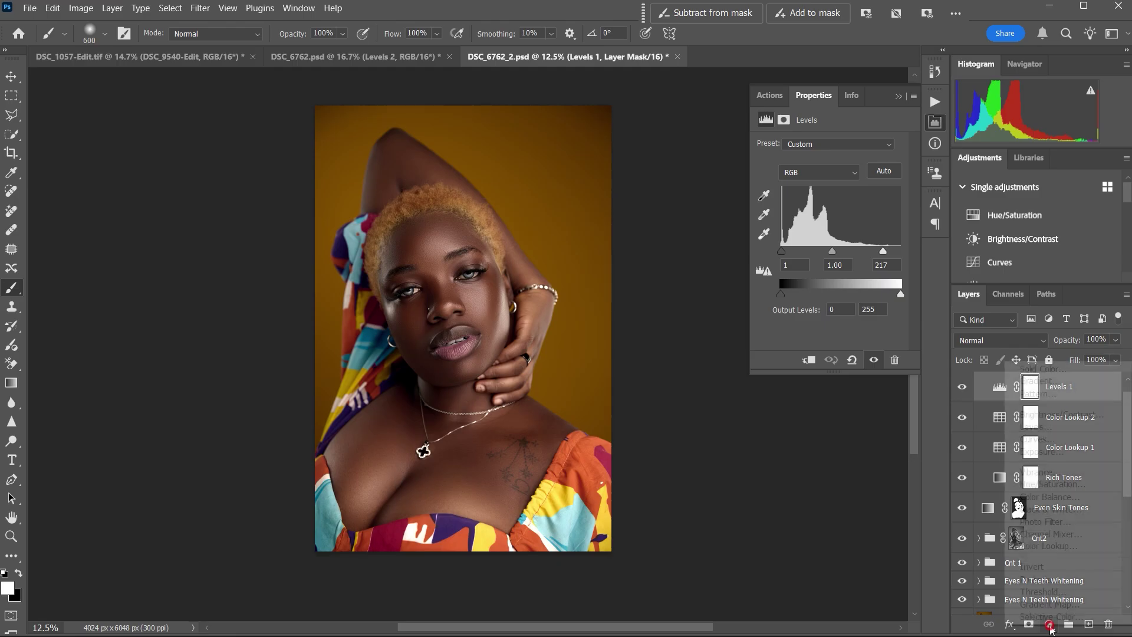
left_click(1042, 442)
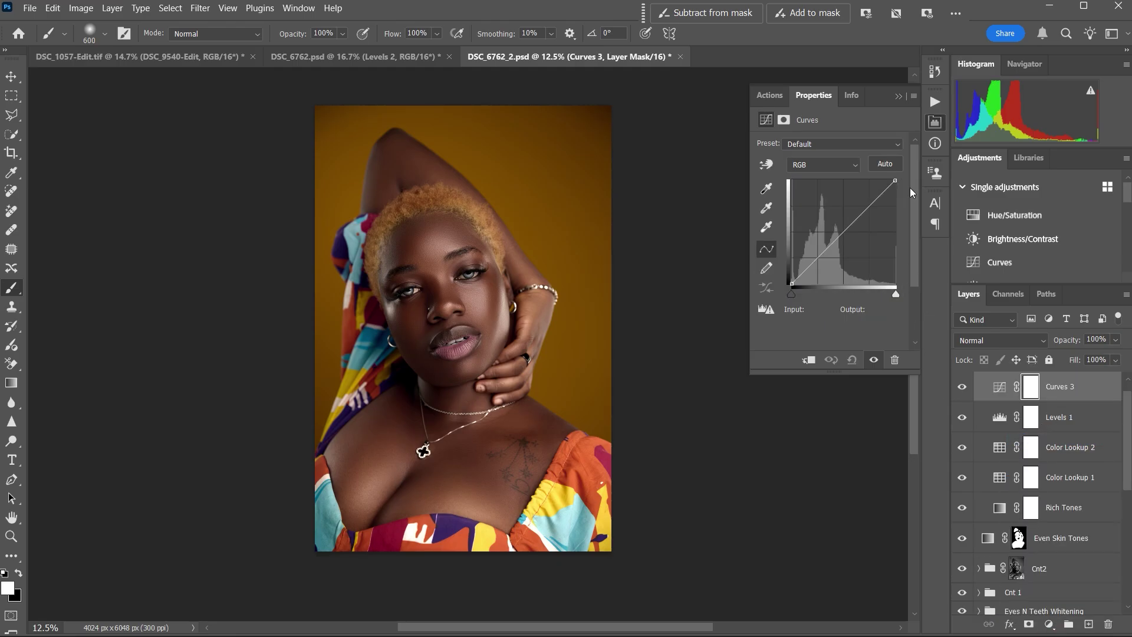
left_click(870, 208)
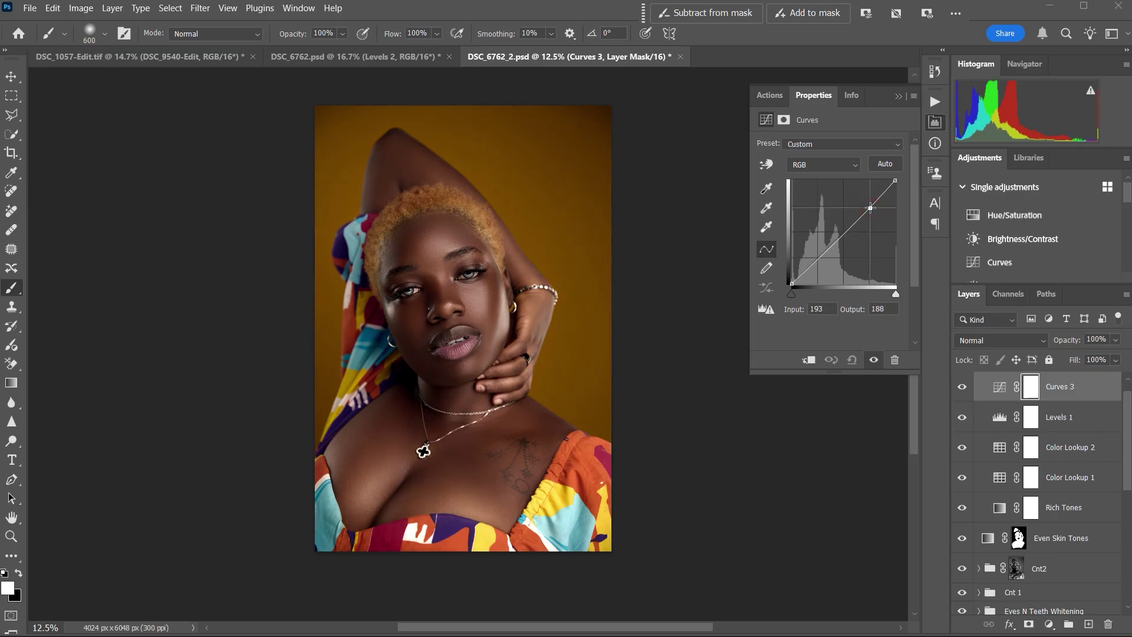
left_click_drag(870, 209, 870, 208)
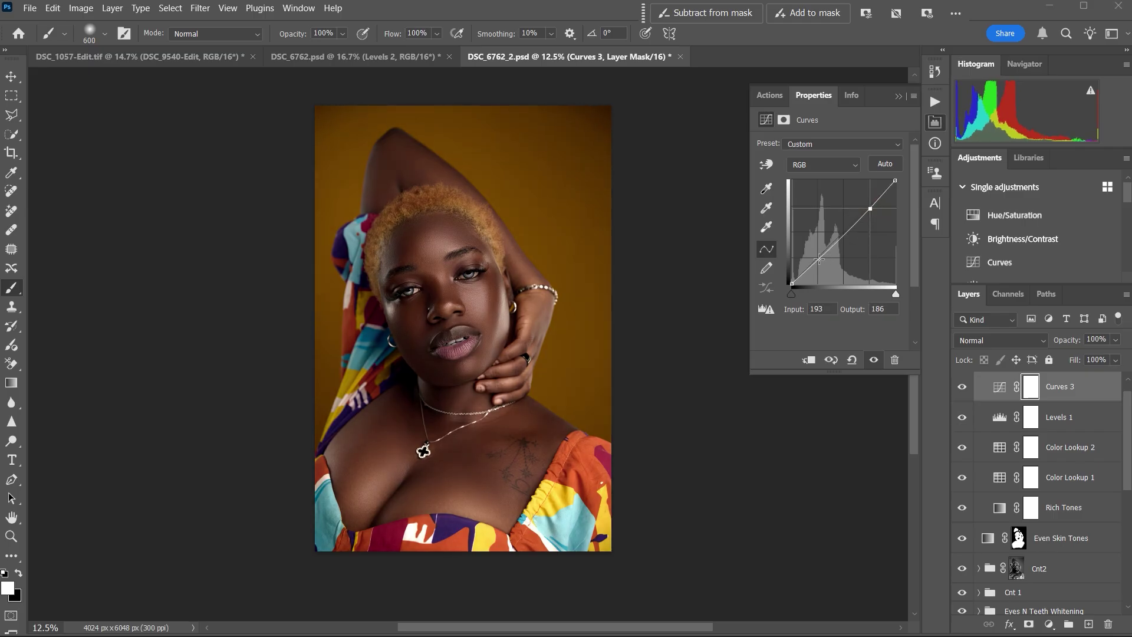
left_click_drag(819, 260, 817, 257)
left_click(876, 361)
left_click(875, 362)
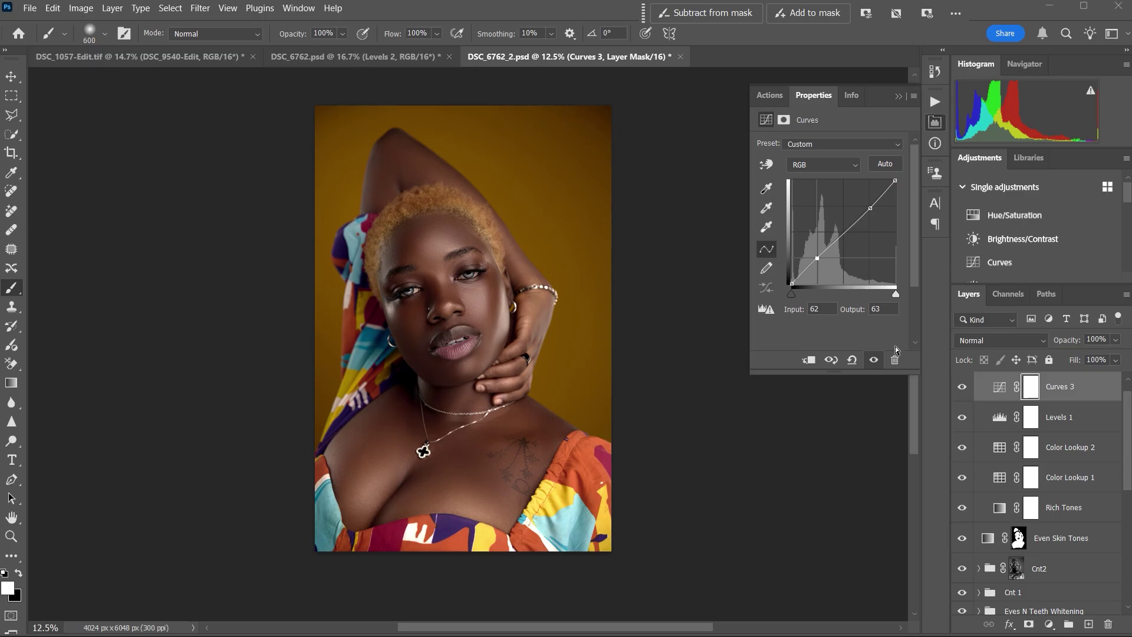
Add a second Curves layer with a highlight and a shadow point for subtle contrast, and compare the portrait with each Curves layer hidden
left_click(1049, 625)
left_click(1041, 435)
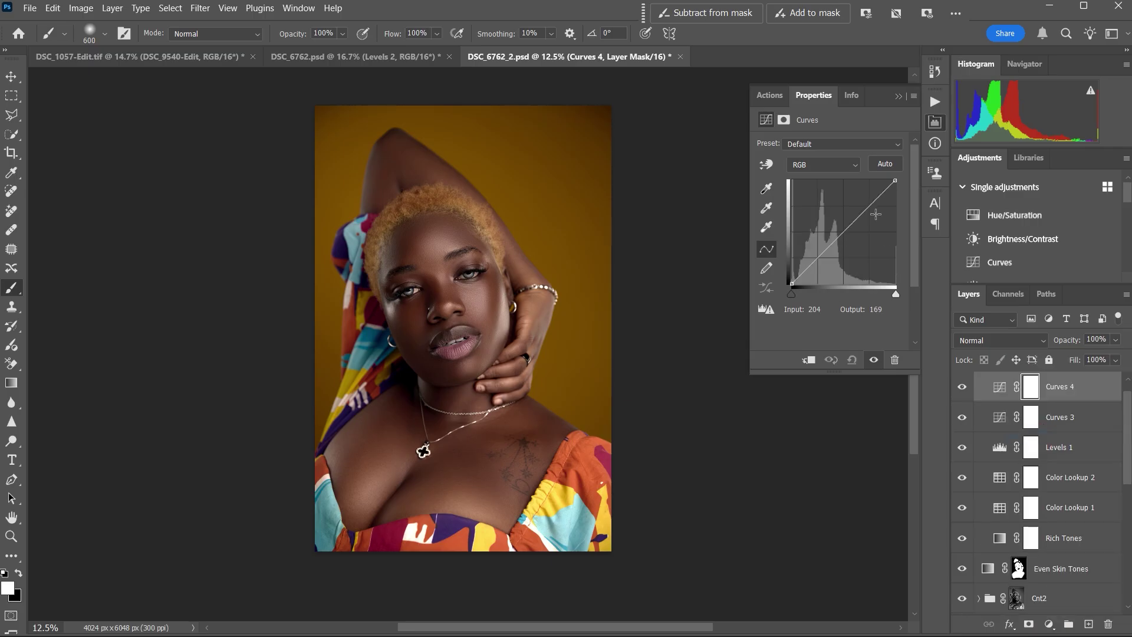
left_click_drag(867, 211, 866, 206)
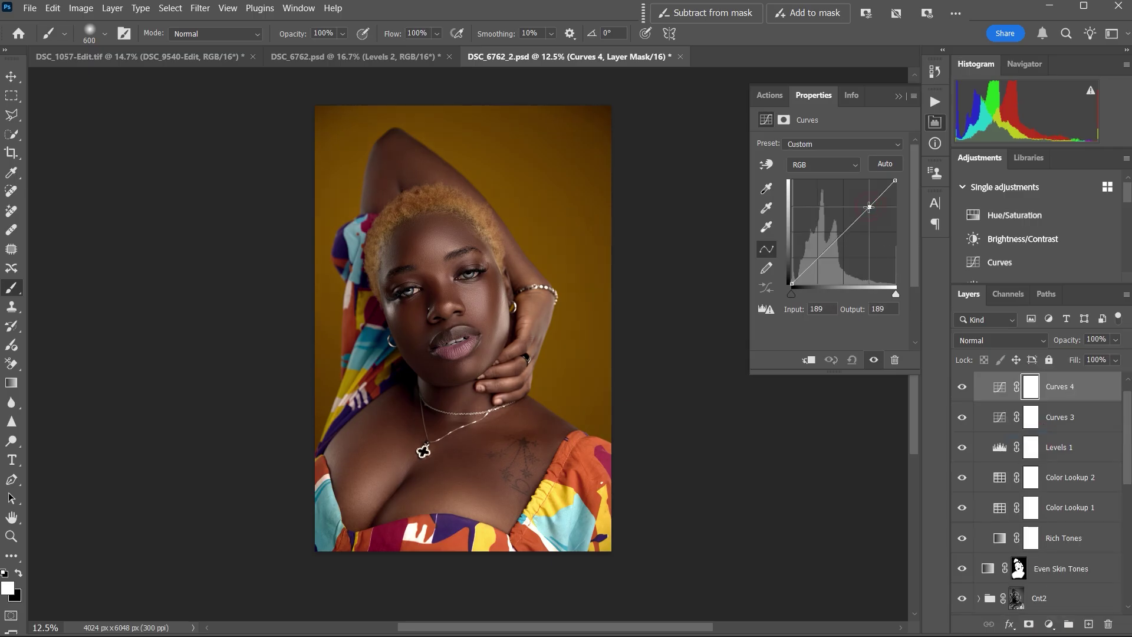
left_click_drag(813, 265, 816, 260)
left_click_drag(867, 205, 866, 206)
left_click(900, 97)
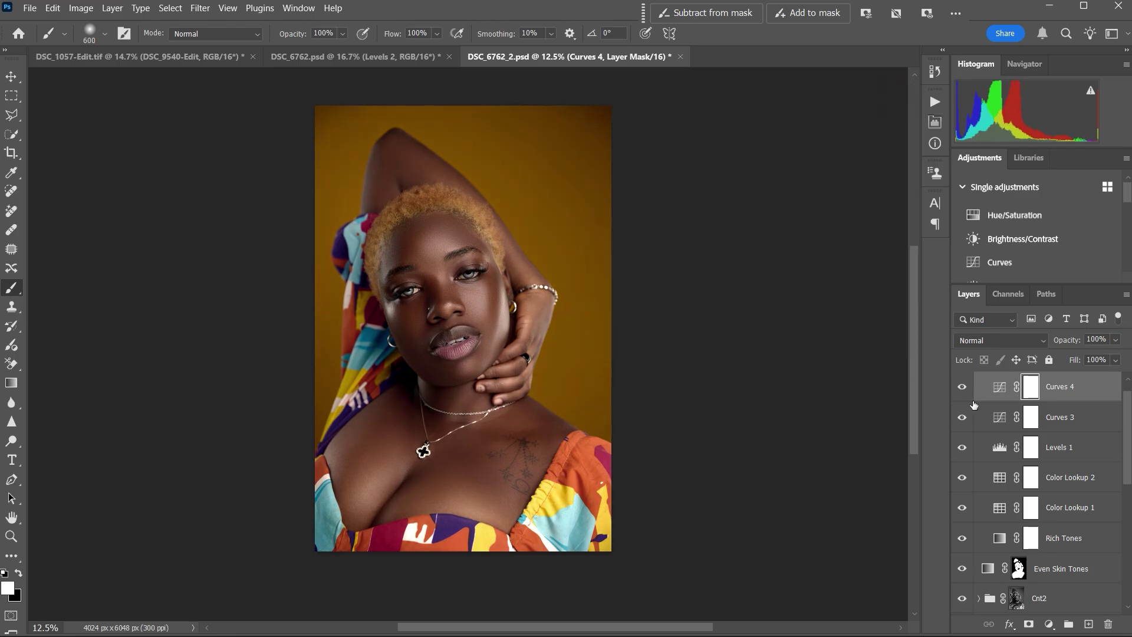
left_click(963, 387)
left_click(962, 387)
left_click(962, 417)
left_click(962, 417)
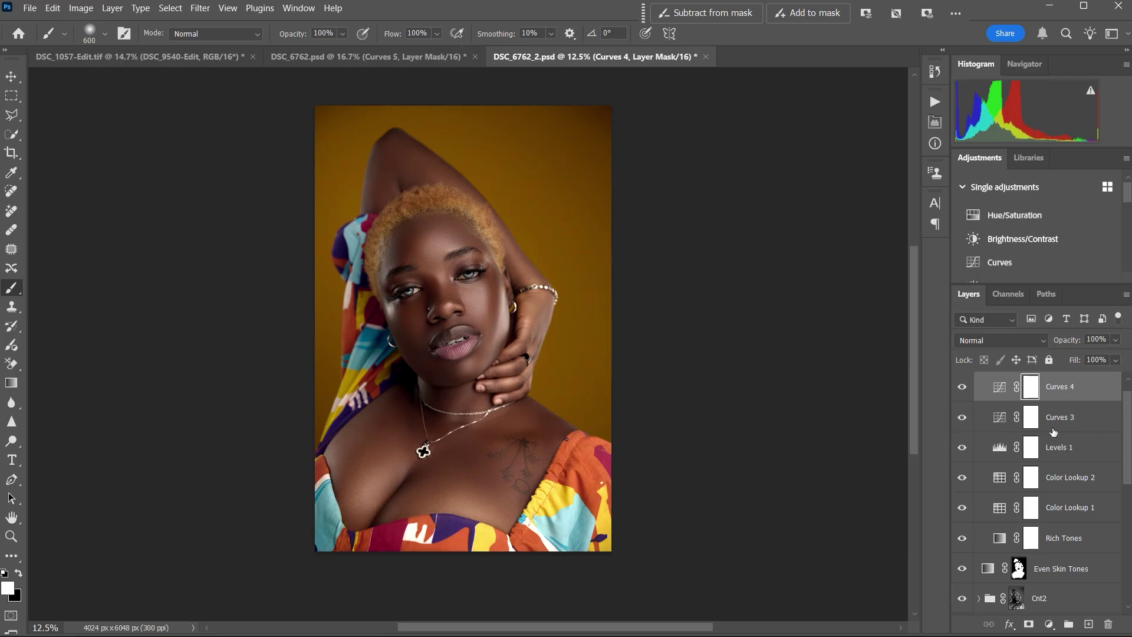
Reduce the opacity of the Levels 1 layer to about 64%, lower that of Curves 3, and set Curves 4 to 75%
left_click(1060, 450)
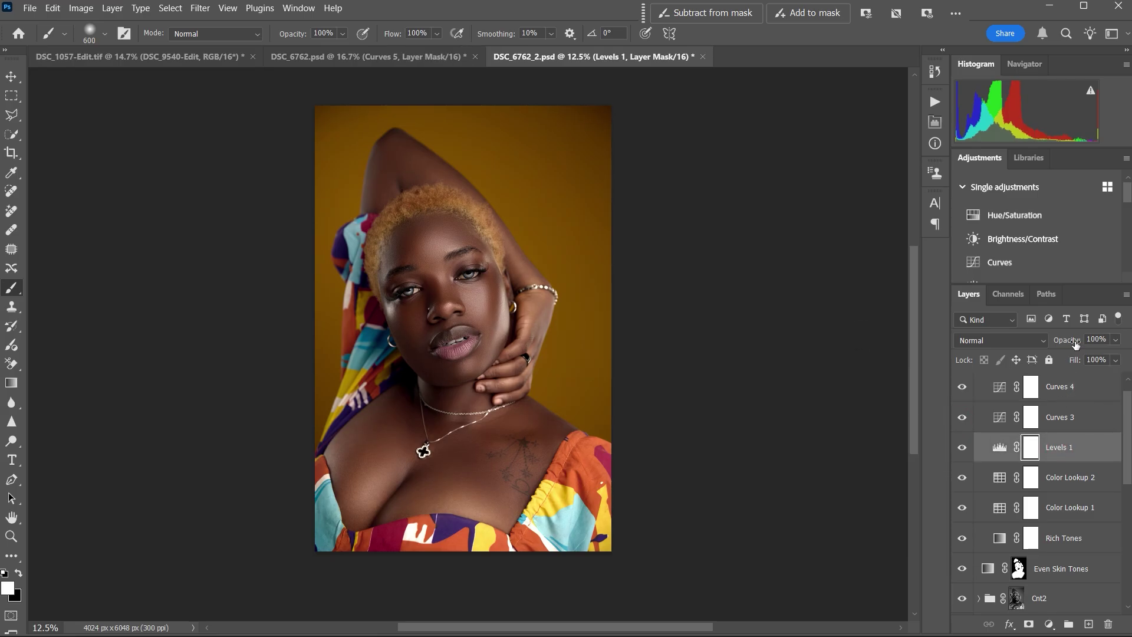
left_click_drag(1081, 344, 1066, 349)
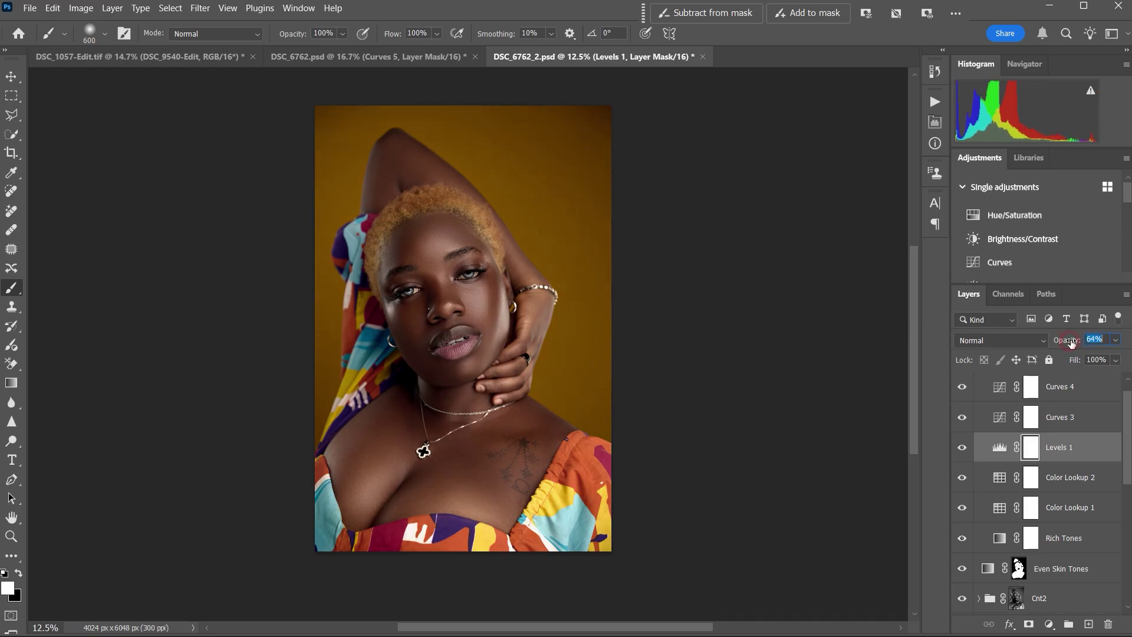
key("alt+bracketright")
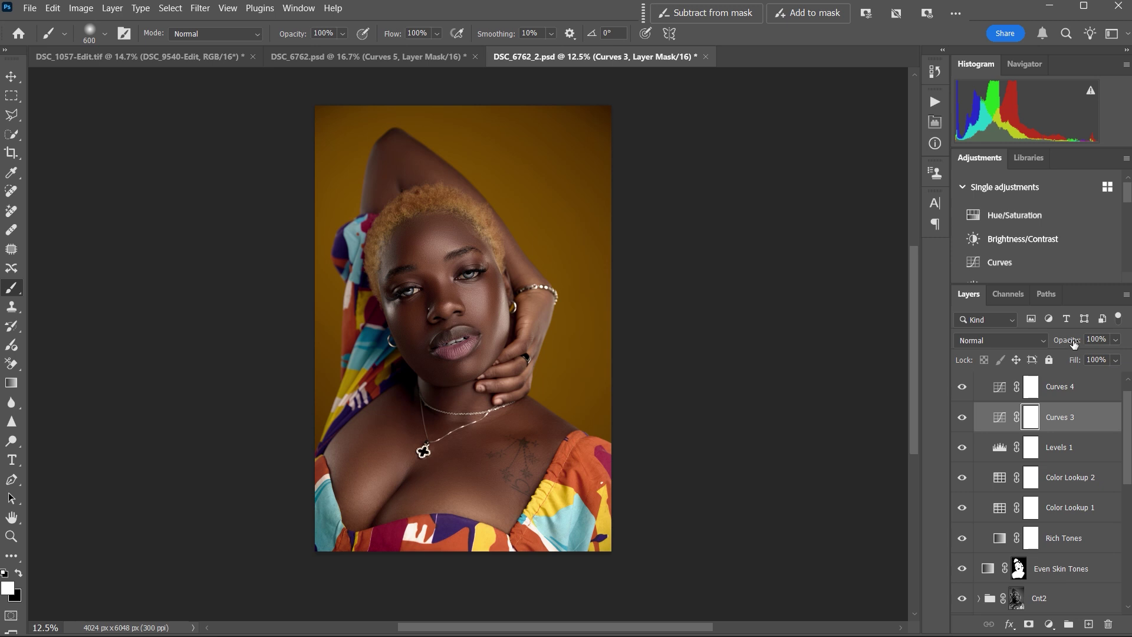
left_click_drag(1073, 342, 1064, 342)
left_click(1066, 391)
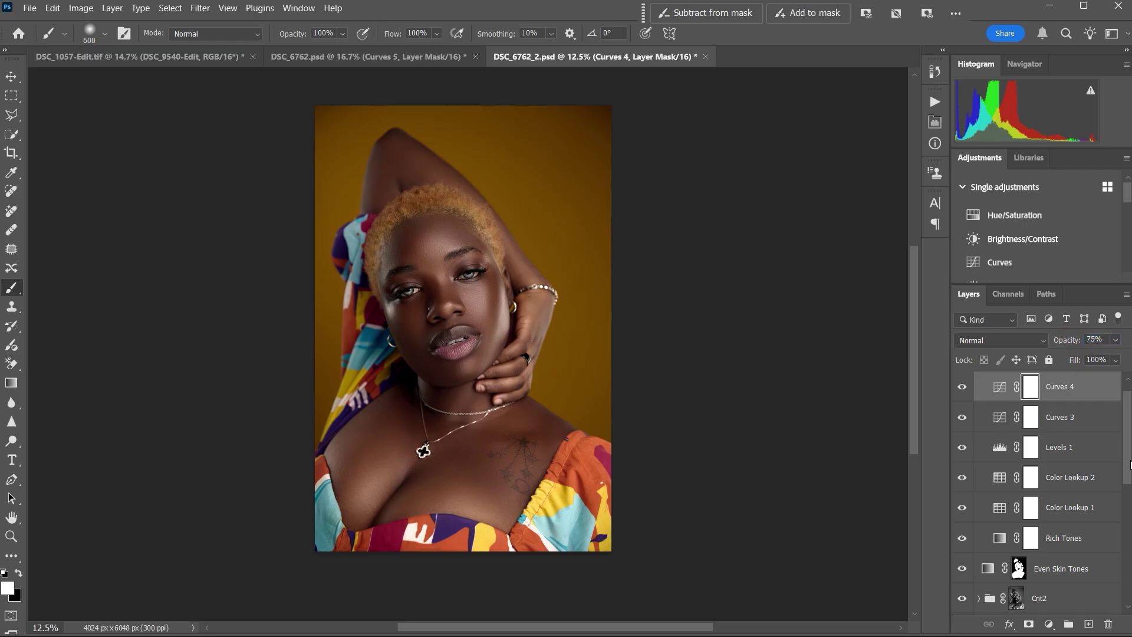
Compare the portrait with the CG group hidden and shown, and collapse the group
left_click_drag(1130, 464, 1126, 431)
left_click(962, 382)
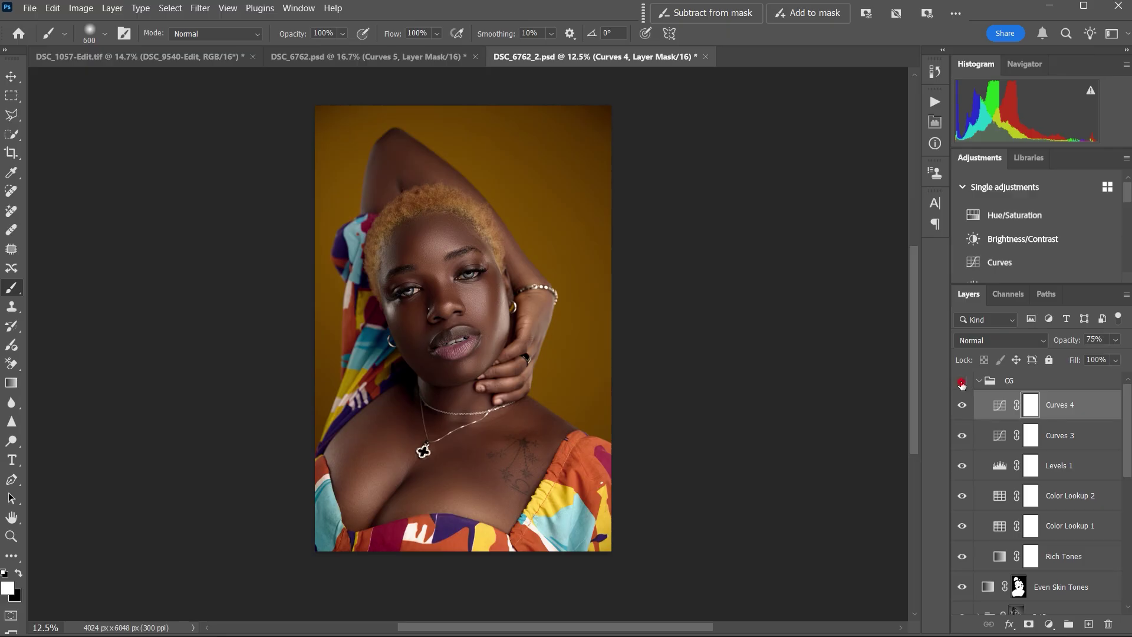
left_click(962, 382)
left_click(961, 384)
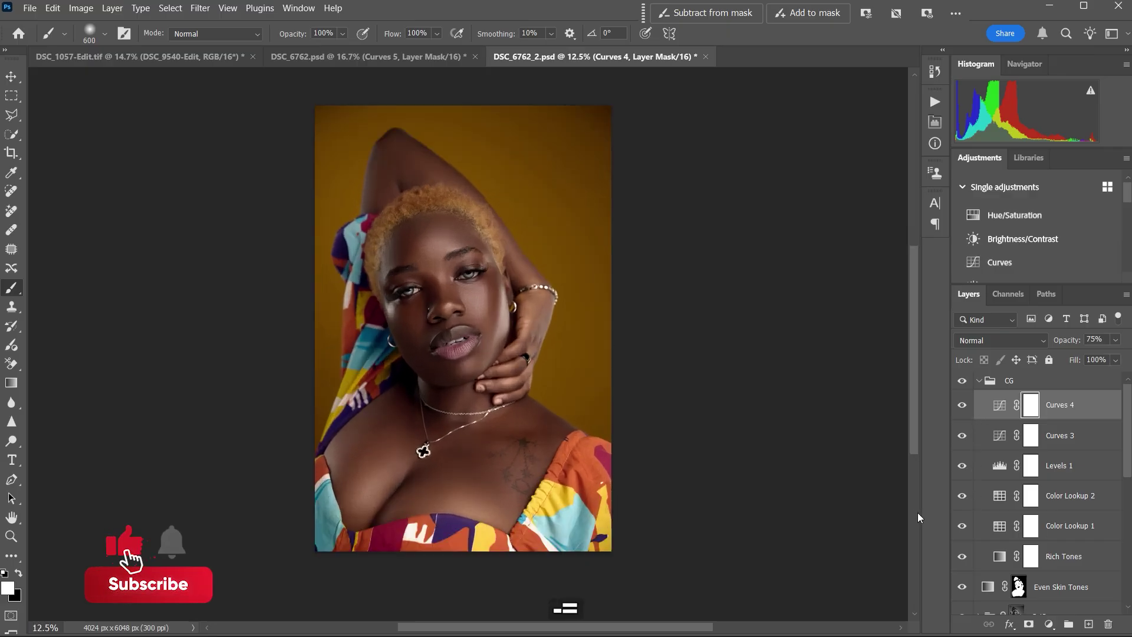
key("ctrl+equal")
left_click(979, 382)
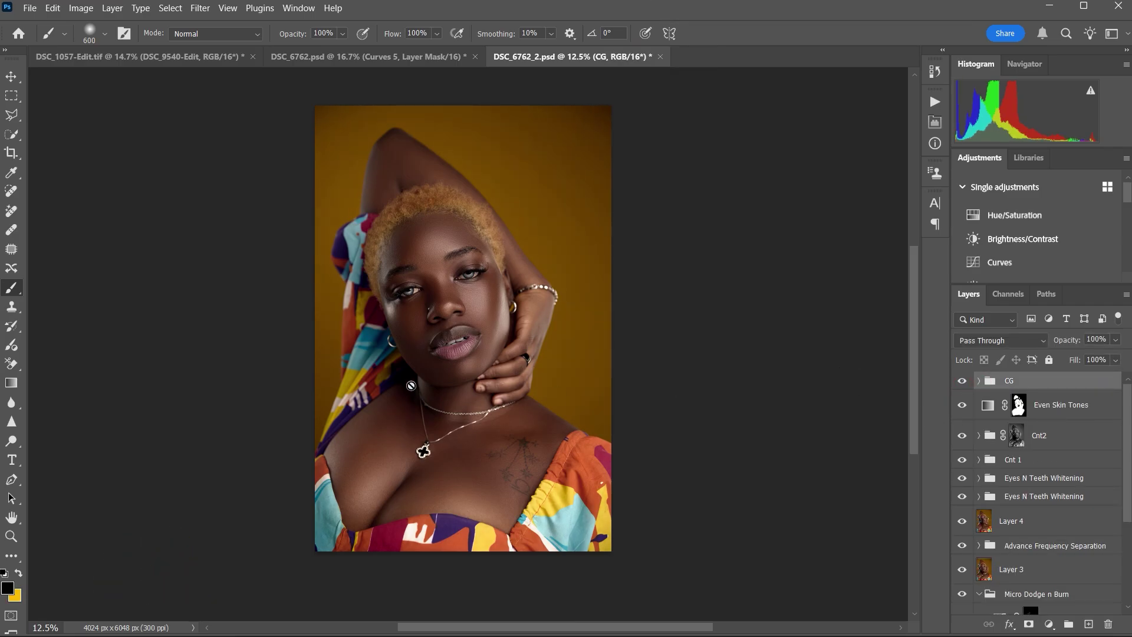
Create a new empty layer above the CG group
key("ctrl+equal")
key("ctrl+equal")
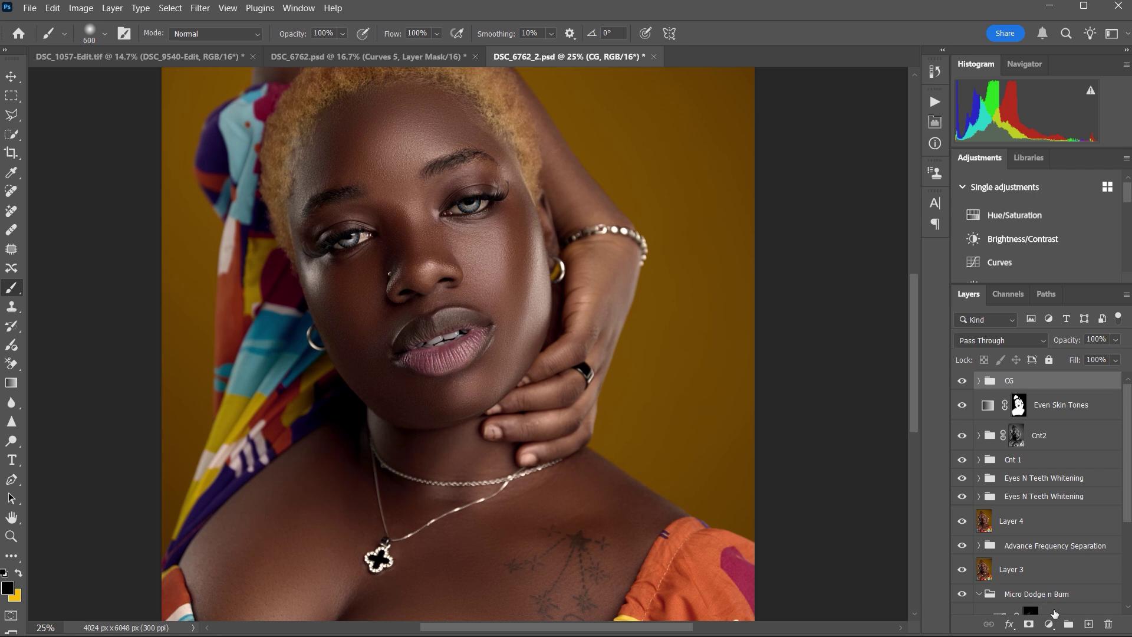
left_click(1089, 624)
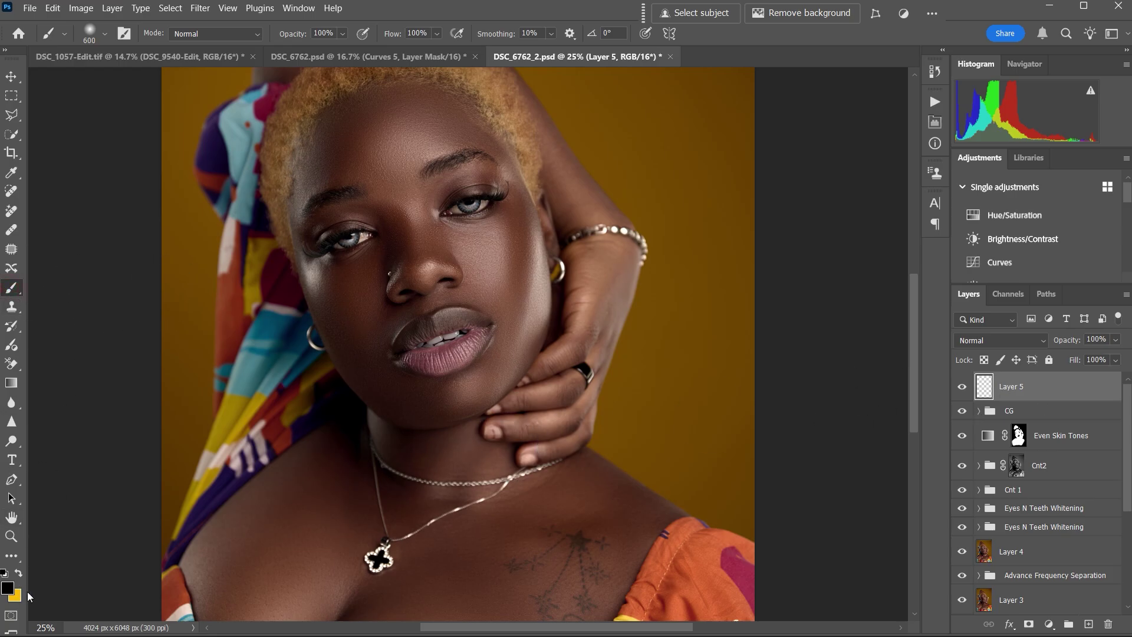
Set the foreground colour to bright pink, hex ff0096
key("x")
left_click(7, 588)
left_click_drag(945, 272, 947, 247)
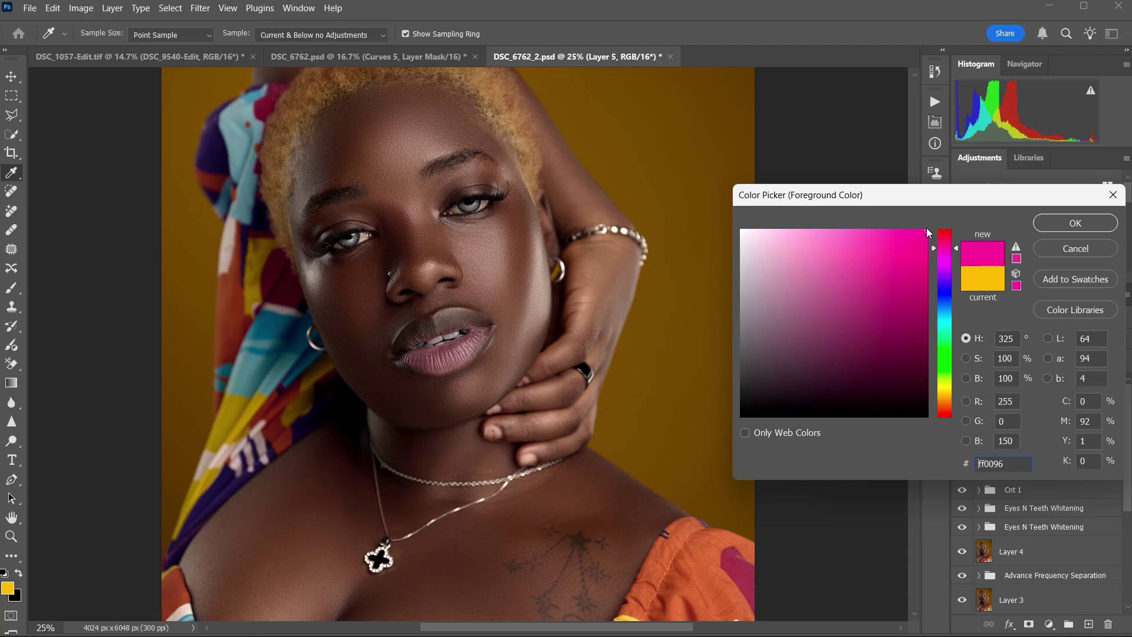
left_click_drag(957, 249, 957, 247)
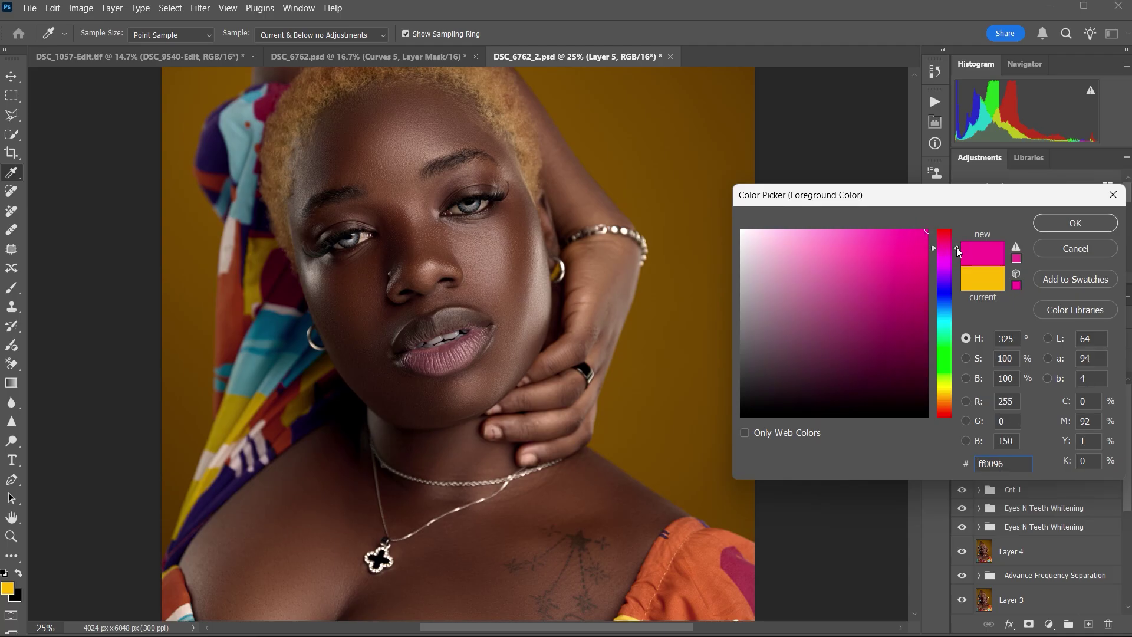
left_click(1072, 223)
Paint the lower lip pink on the empty layer with a small brush, filling in the edges with a finer tip
key("b")
key("bracketleft")
key("bracketleft")
key("bracketleft")
key("bracketleft")
key("bracketleft")
key("bracketleft")
key("bracketleft")
key("bracketleft")
key("bracketleft")
key("bracketleft")
key("bracketleft")
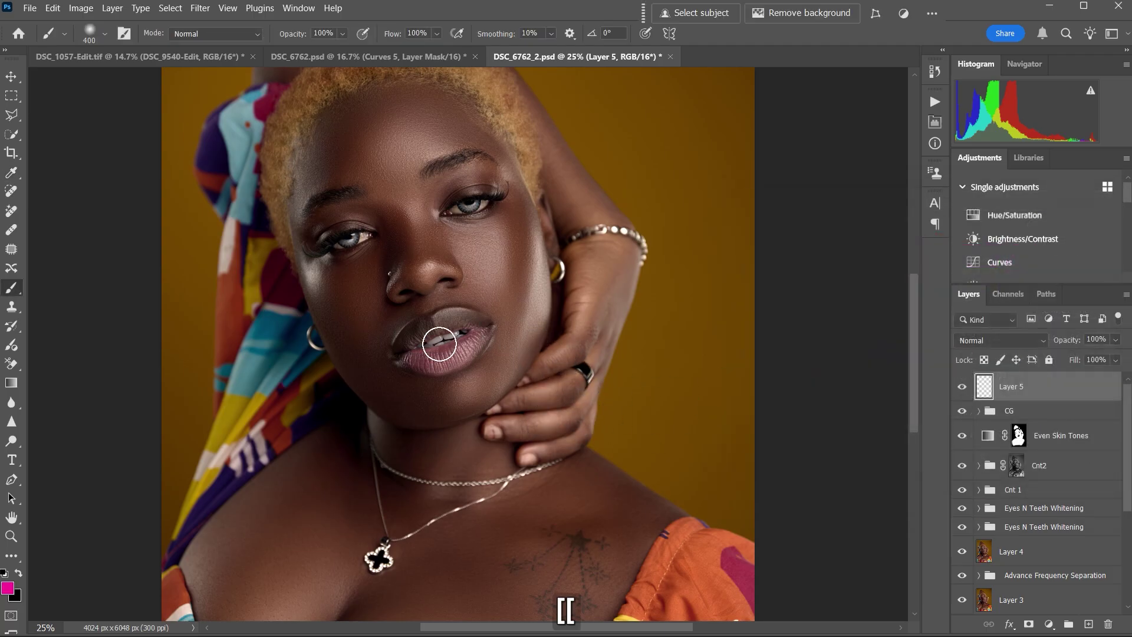
key("ctrl+z")
key("ctrl+equal")
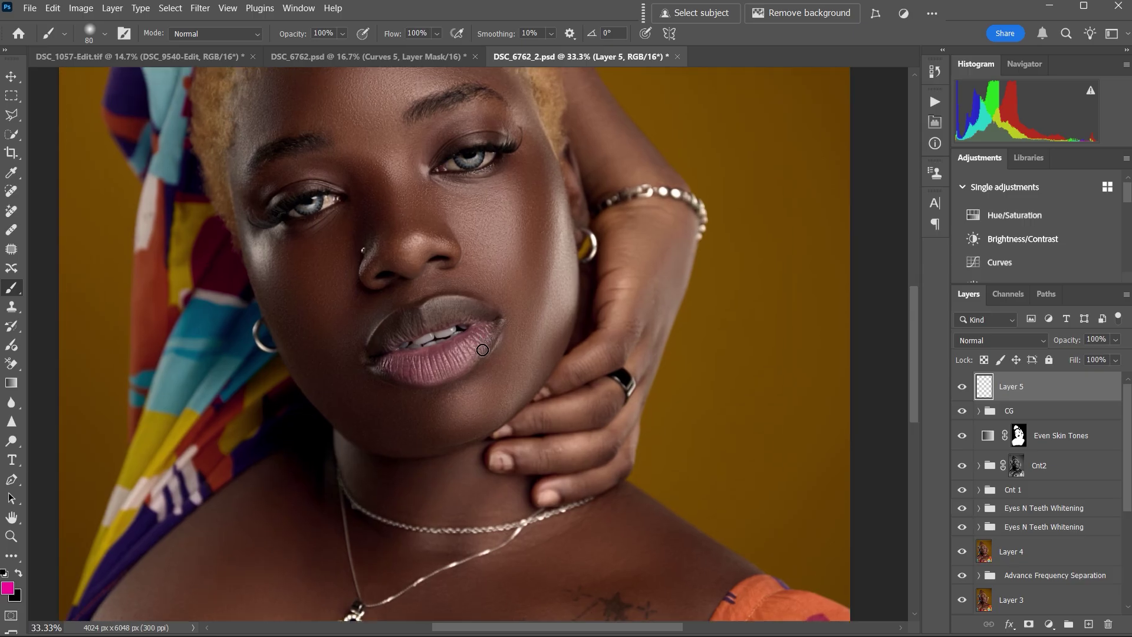
key("ctrl+equal")
key("bracketleft")
left_click(474, 334)
mouse_move(486, 332)
left_mouse_down()
mouse_move(451, 376)
mouse_move(426, 383)
mouse_move(451, 348)
mouse_move(392, 360)
mouse_move(467, 356)
mouse_move(413, 377)
mouse_move(451, 367)
left_mouse_up()
key("bracketleft")
key("bracketleft")
key("bracketleft")
key("ctrl+z")
key("bracketright")
key("bracketleft")
key("bracketleft")
key("bracketleft")
key("bracketleft")
key("bracketleft")
key("bracketleft")
key("bracketleft")
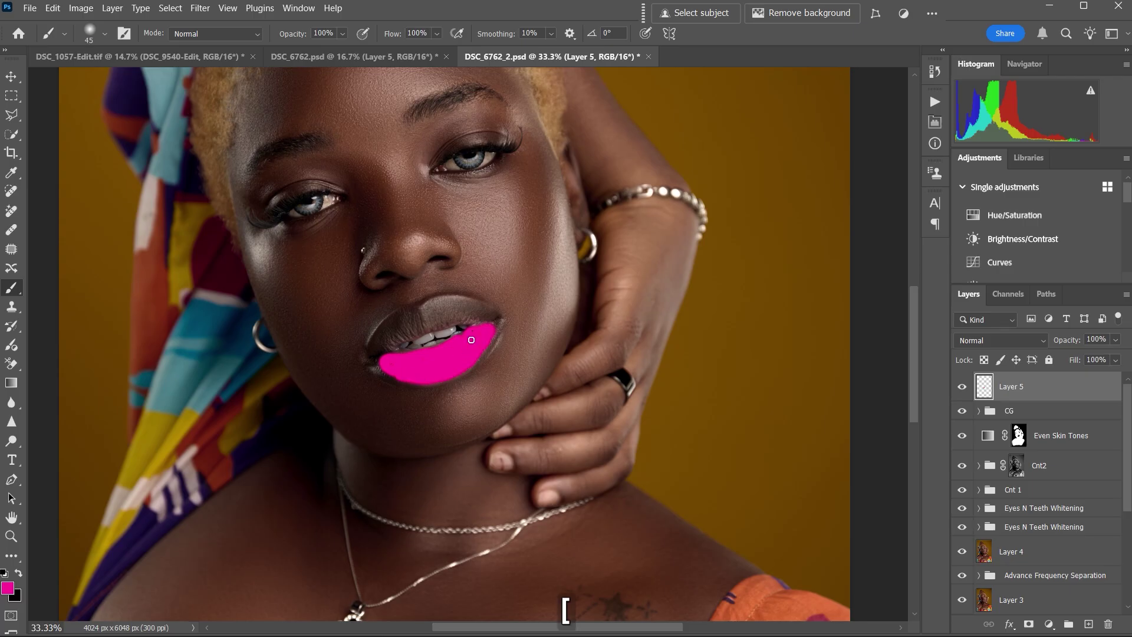
left_click_drag(588, 353, 613, 356)
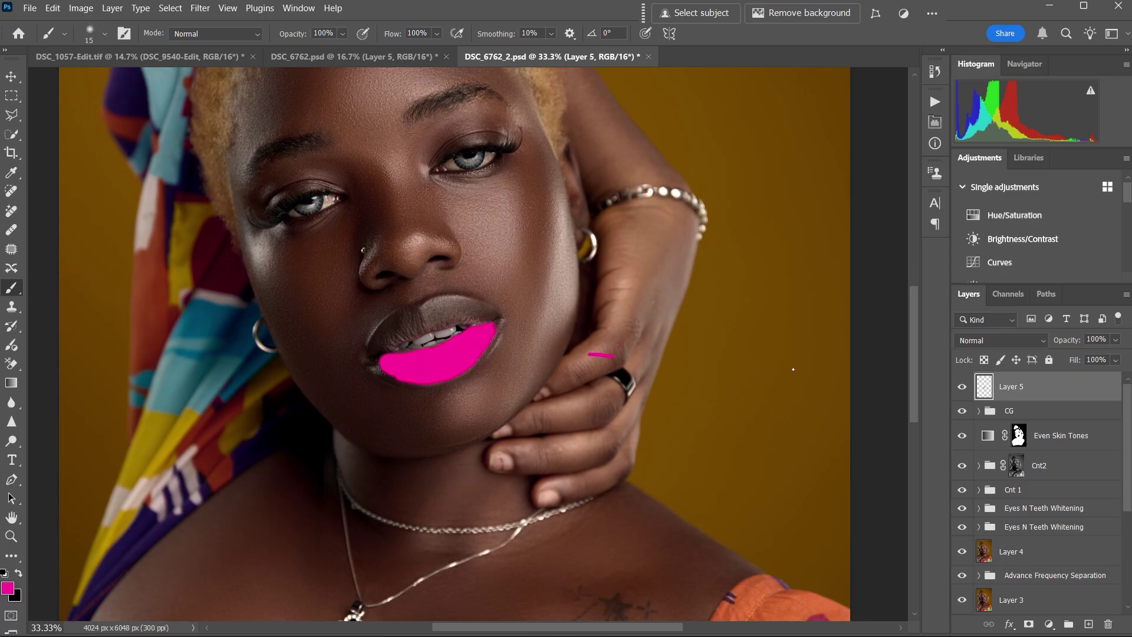
key("ctrl+z")
Blend the pink lip layer in Soft Light at 26% opacity and compare the lips with the layer hidden and shown
left_click(1022, 345)
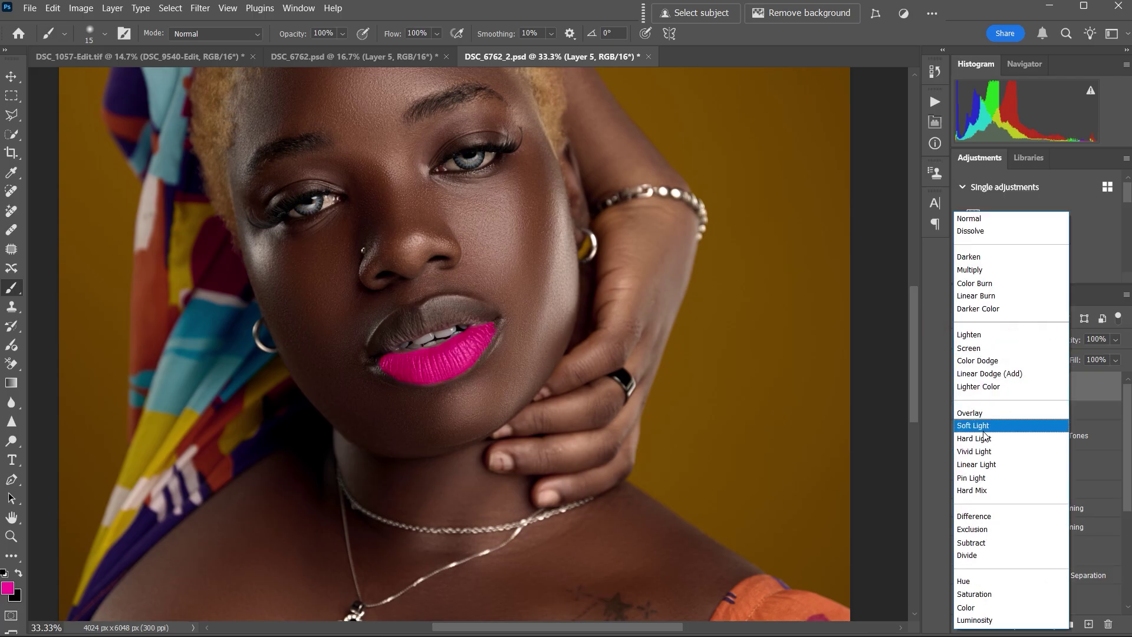
left_click(988, 425)
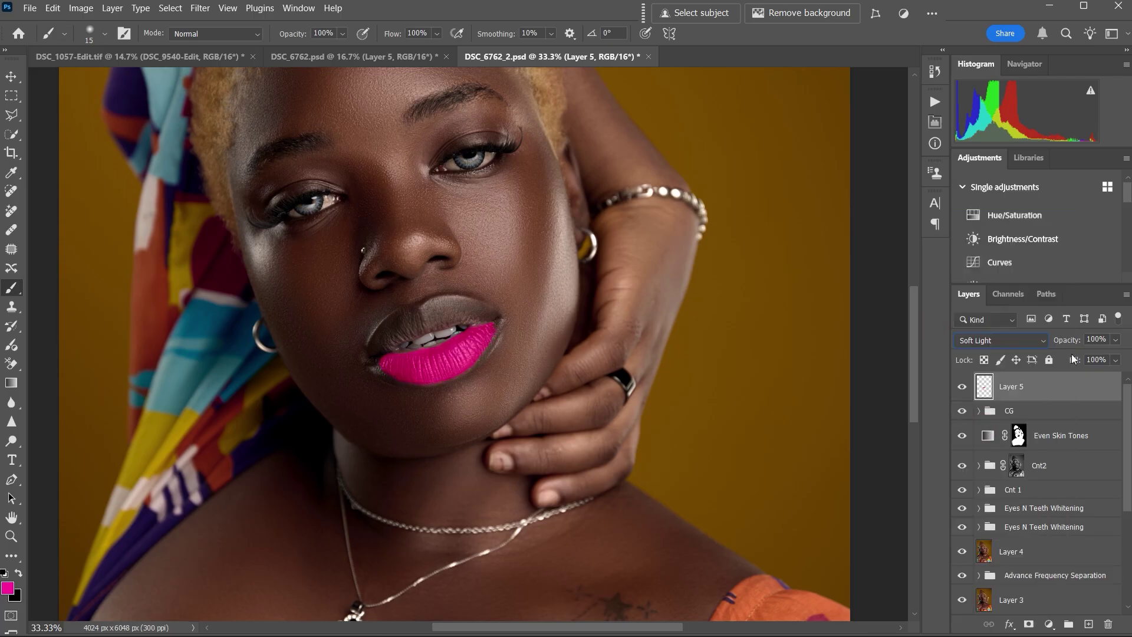
left_click_drag(1073, 341, 1064, 344)
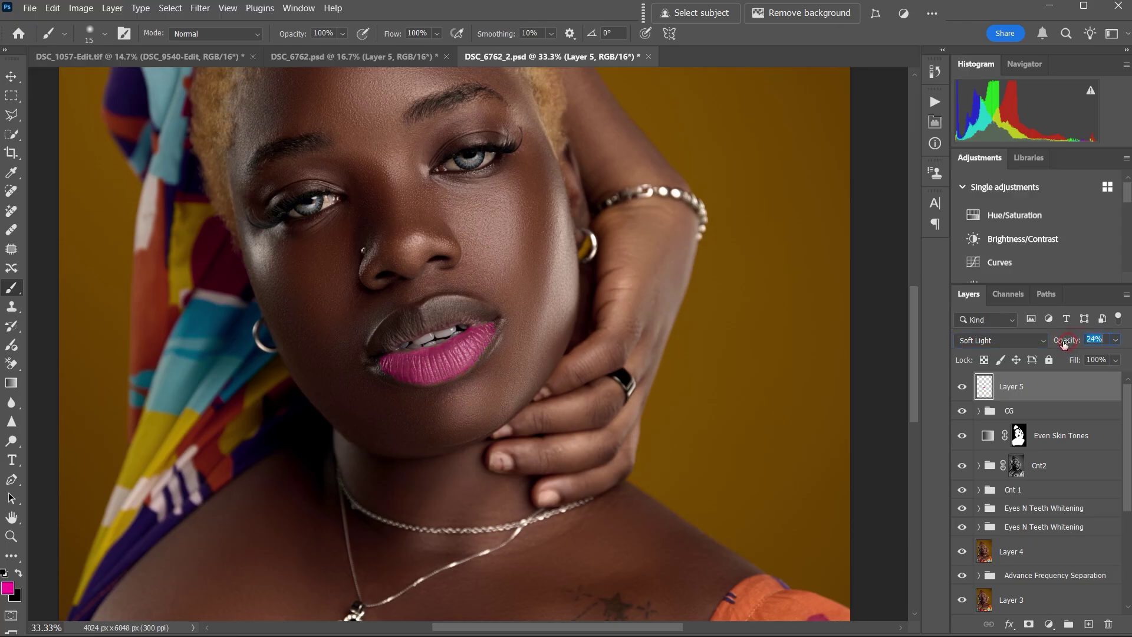
left_click_drag(1068, 344, 1067, 344)
left_click(963, 387)
left_click(963, 386)
Soften the edges of the painted lip colour with the Blur filter followed by a Gaussian Blur
left_click(200, 8)
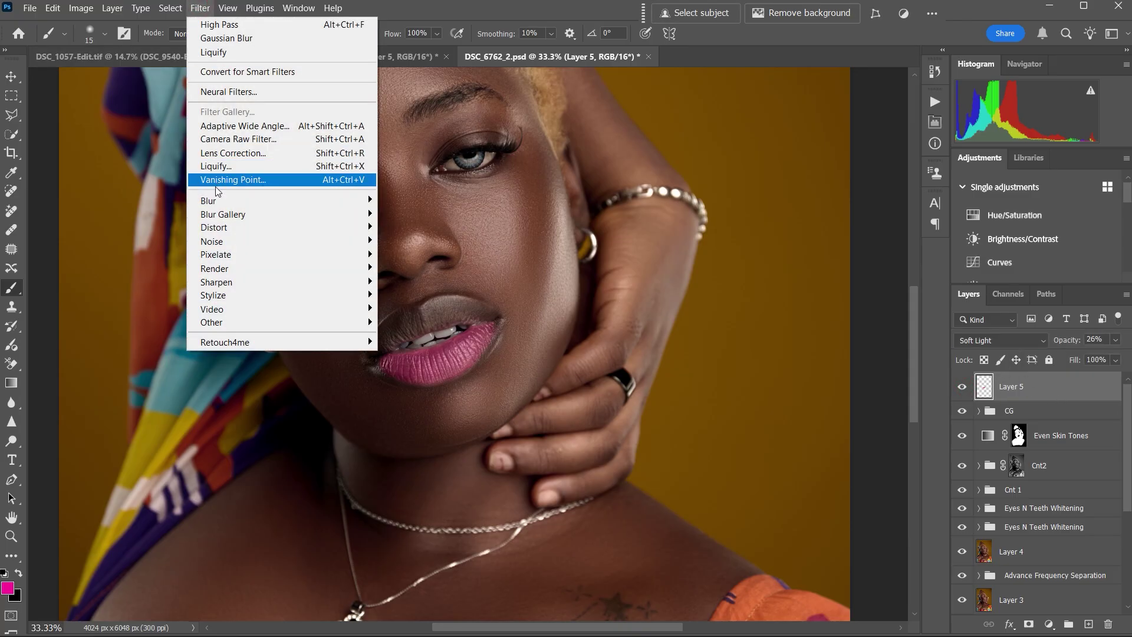
left_click(422, 216)
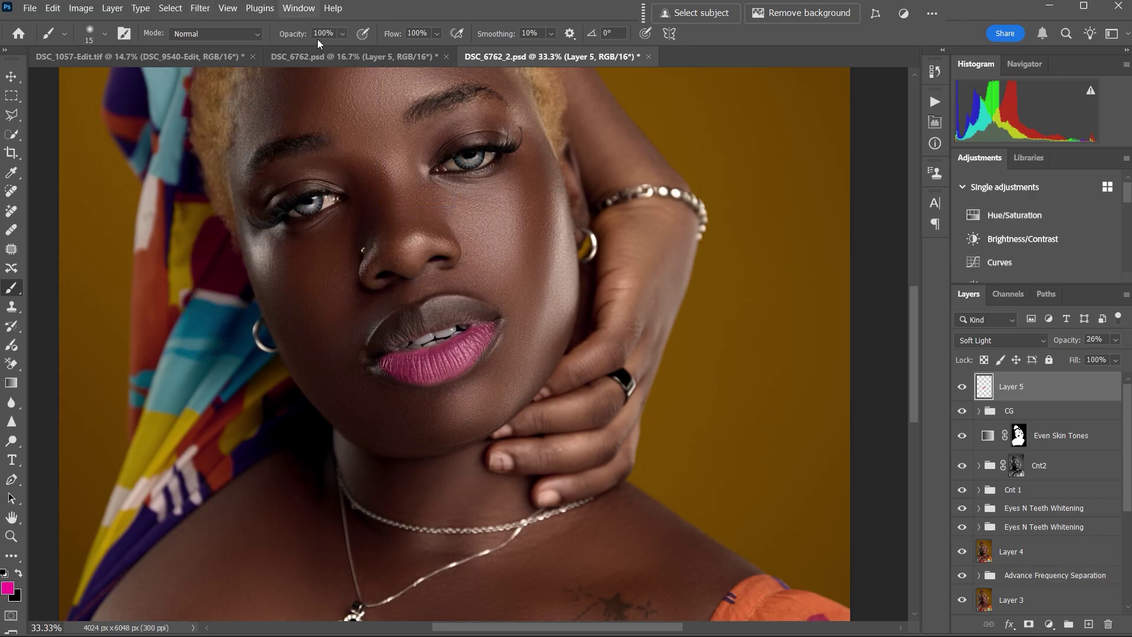
left_click(200, 8)
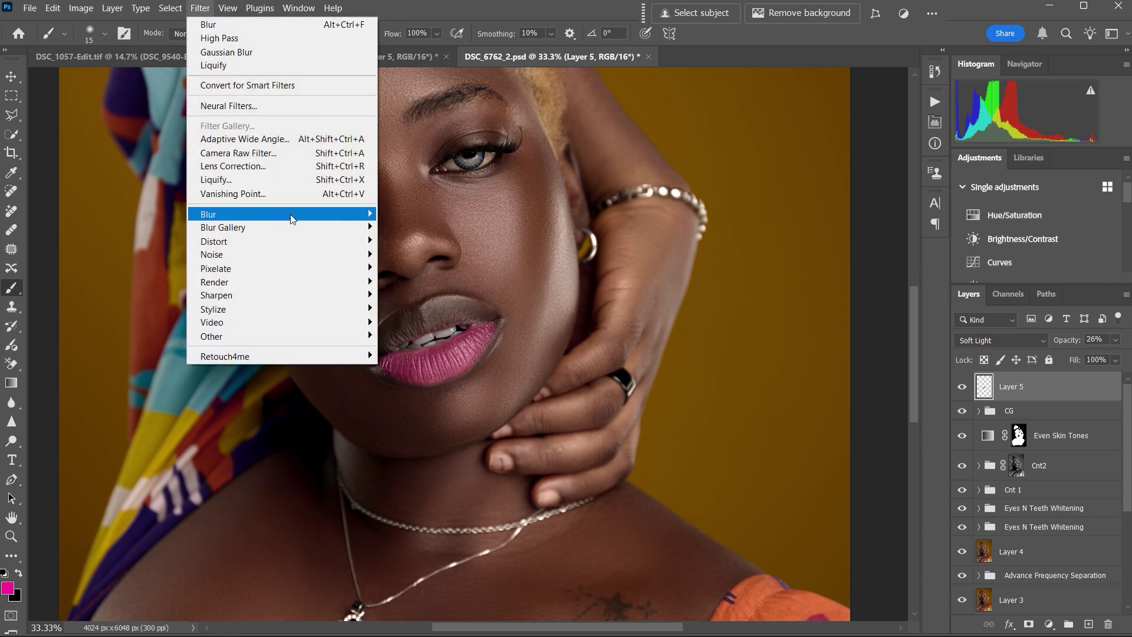
mouse_move(291, 216)
left_click(415, 268)
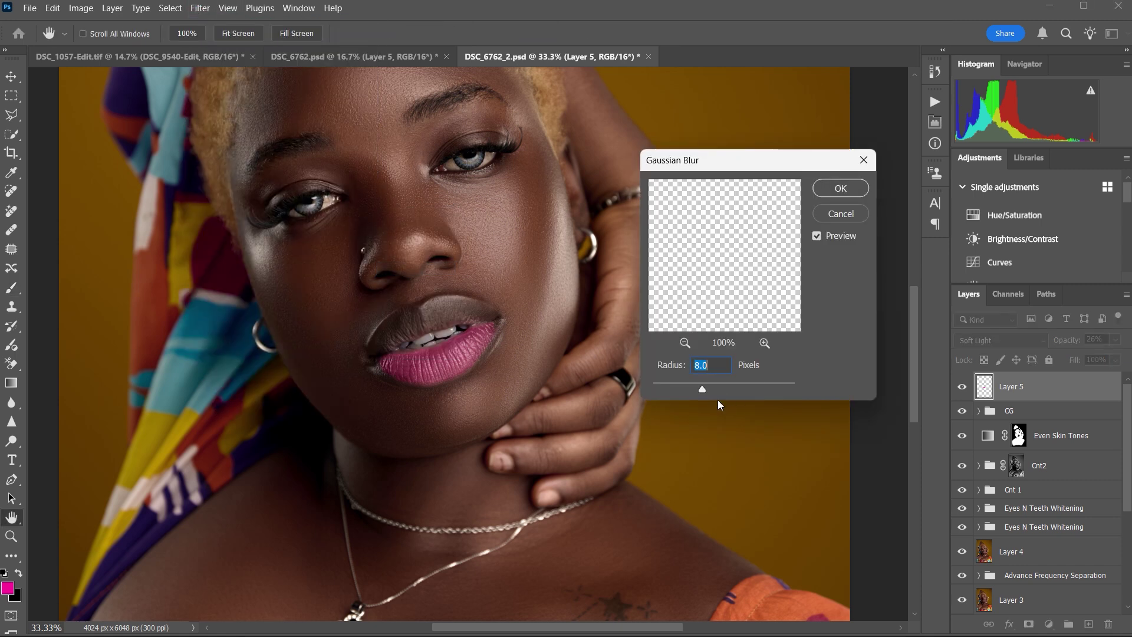
left_click_drag(702, 387, 692, 388)
left_click_drag(726, 388, 736, 387)
left_click(734, 387)
left_click_drag(713, 388, 710, 388)
left_click(840, 188)
key("b")
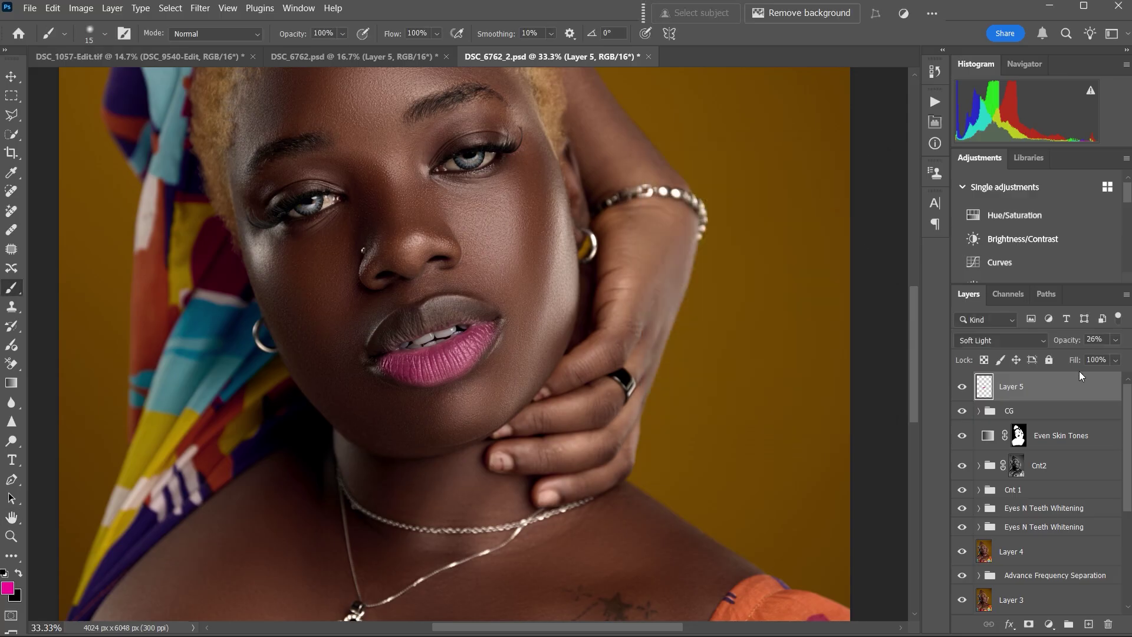
Compare the whole portrait with and without the lip colour, and reduce the lip layer's opacity to 13%
left_click(963, 388)
left_click(963, 390)
key("ctrl+minus")
key("ctrl+minus")
key("ctrl+minus")
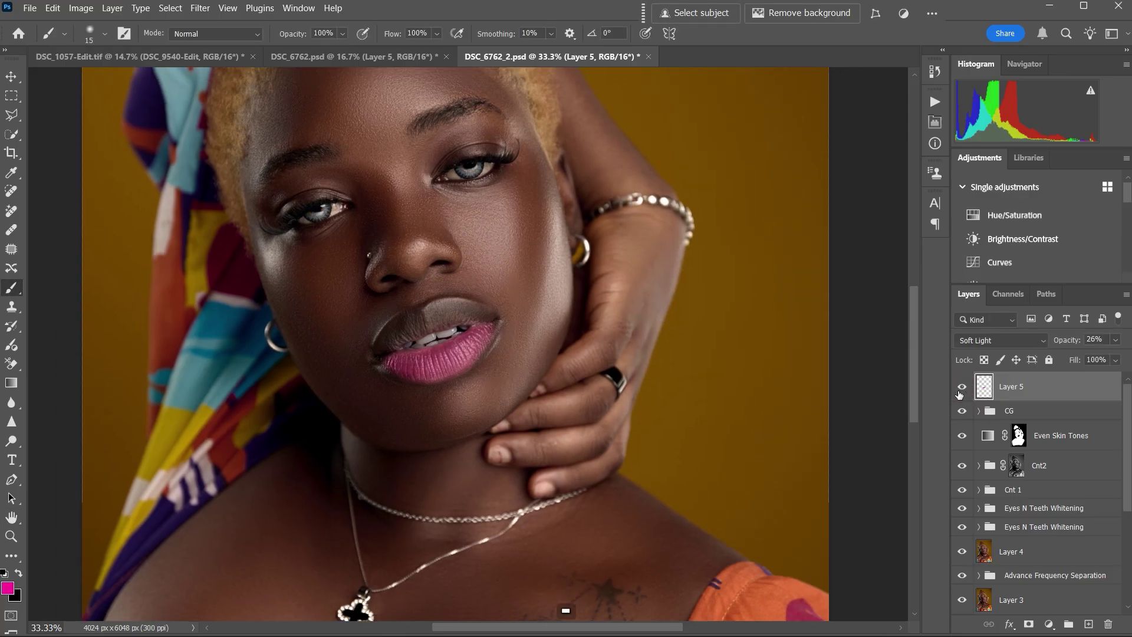
left_click(963, 391)
left_click(965, 393)
left_click_drag(1074, 342, 1069, 344)
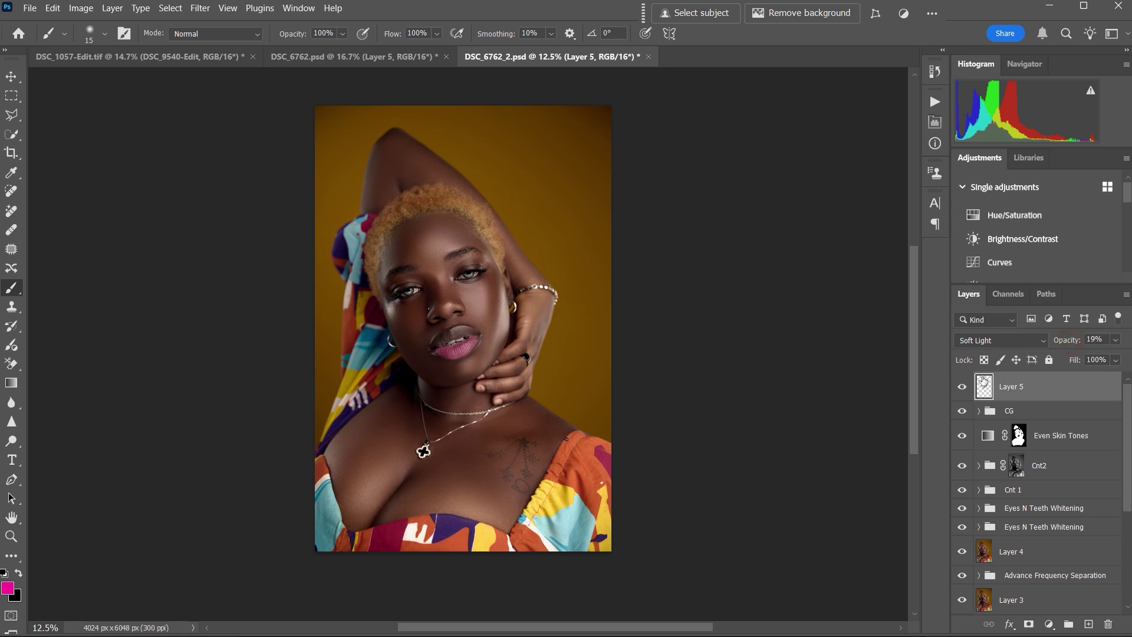
left_click(962, 390)
left_click(962, 390)
left_click_drag(1078, 343, 1076, 341)
left_click(962, 390)
left_click(962, 390)
left_click(962, 390)
left_click(961, 390)
Create a new layer above the lip colour and paint short pink hatch strokes over both cheeks with a 15 px brush
left_click(1089, 624)
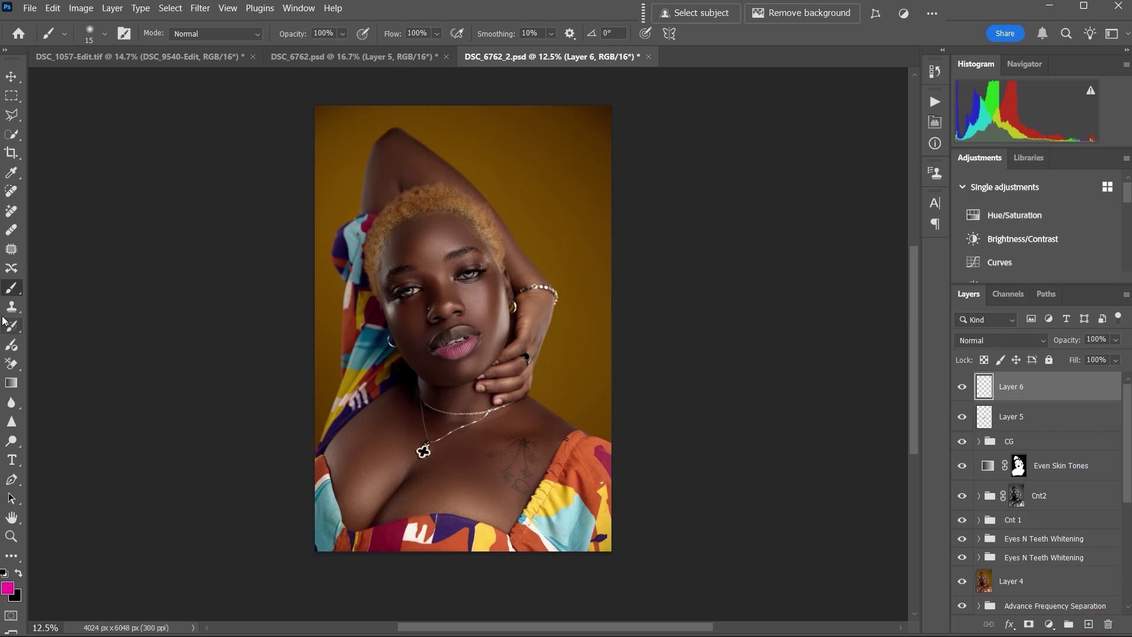
key("bracketleft")
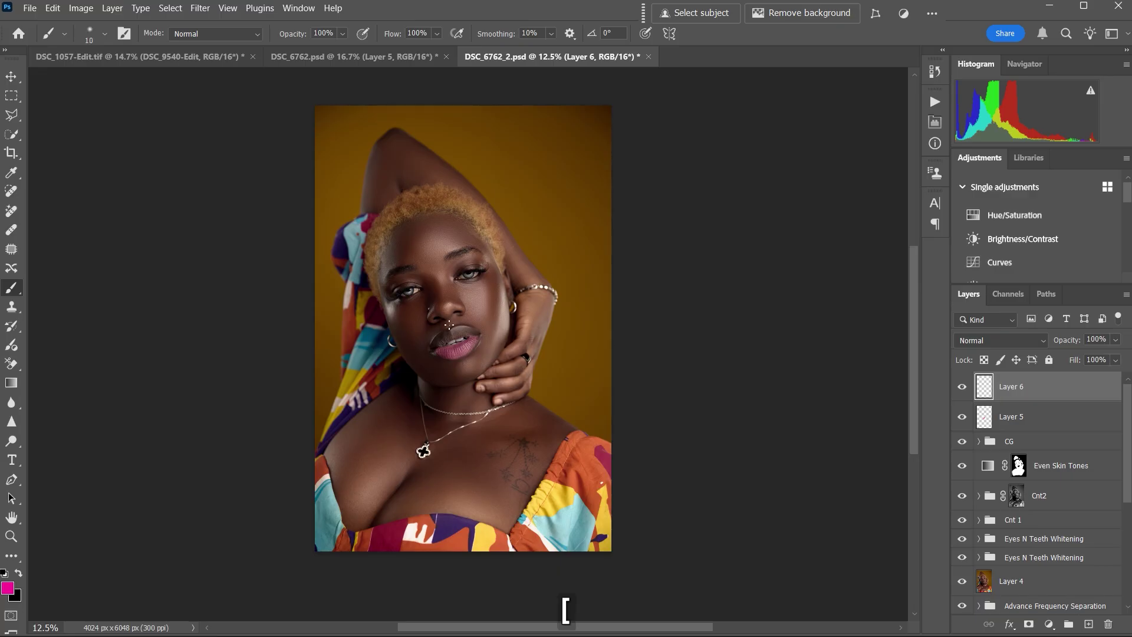
key("ctrl+equal")
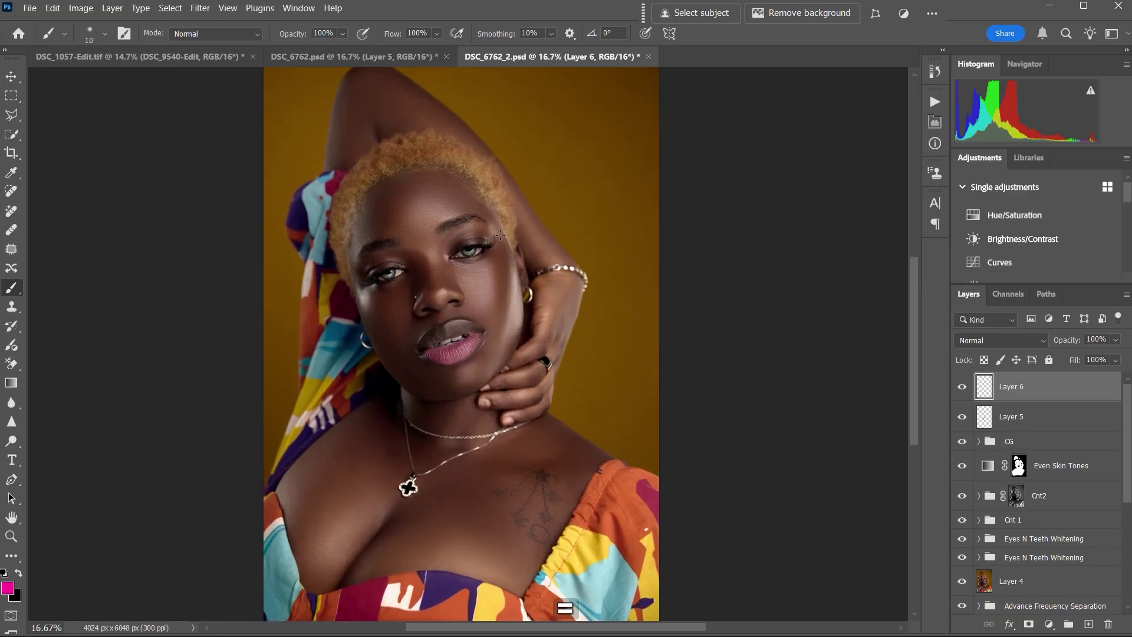
key("bracketright")
left_click_drag(477, 276, 482, 316)
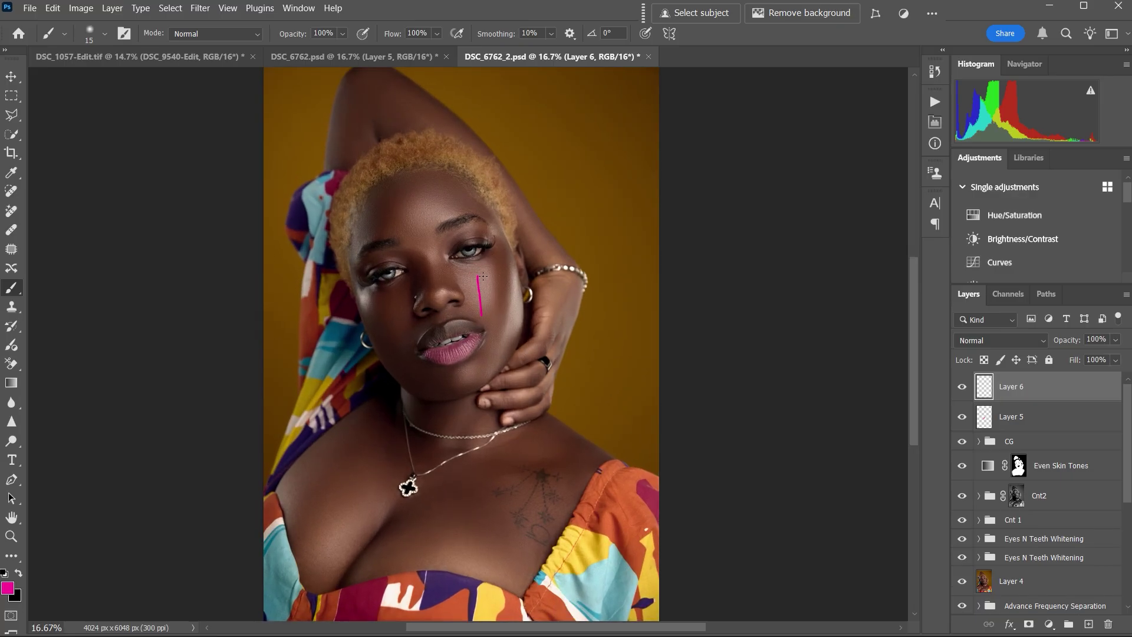
key("ctrl+z")
left_click_drag(478, 272, 479, 299)
left_click_drag(484, 265, 492, 311)
left_click_drag(476, 272, 475, 299)
left_click_drag(465, 267, 477, 268)
key("ctrl+z")
left_click_drag(465, 277, 471, 298)
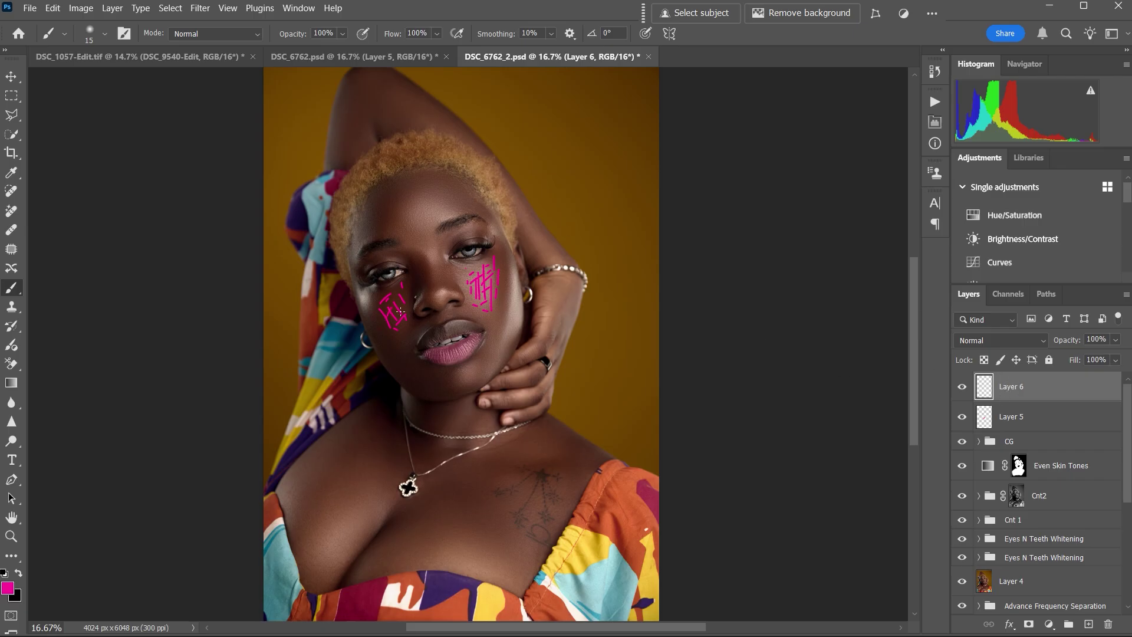
Apply a strong Gaussian Blur to the cheek strokes to turn them into soft blush
left_click(201, 9)
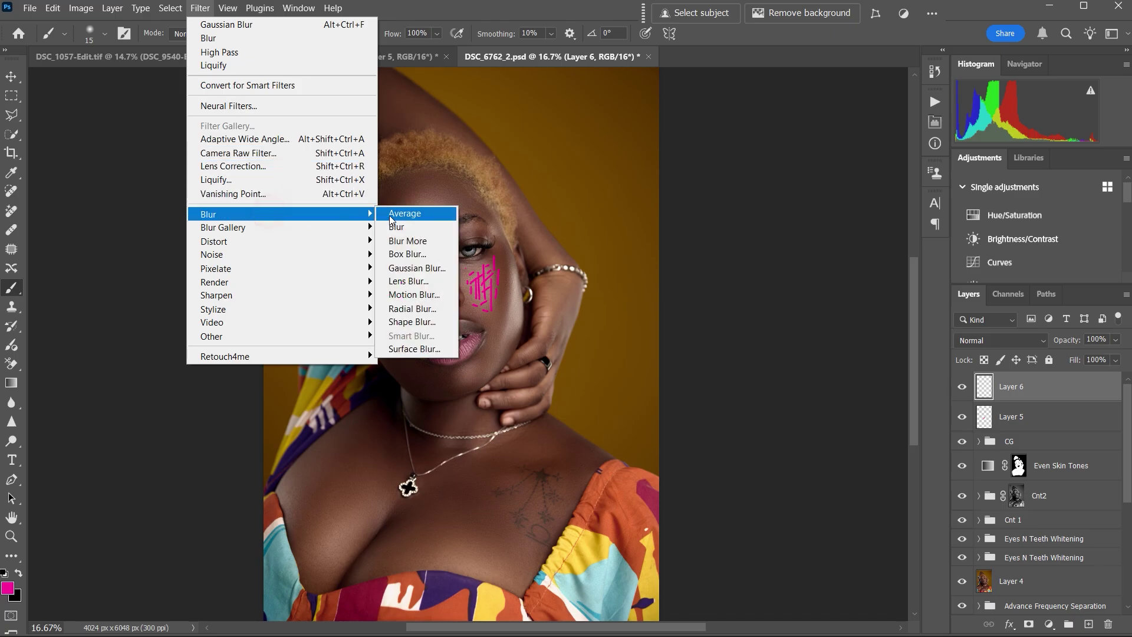
left_click(417, 268)
left_click_drag(718, 387, 760, 391)
left_click(850, 195)
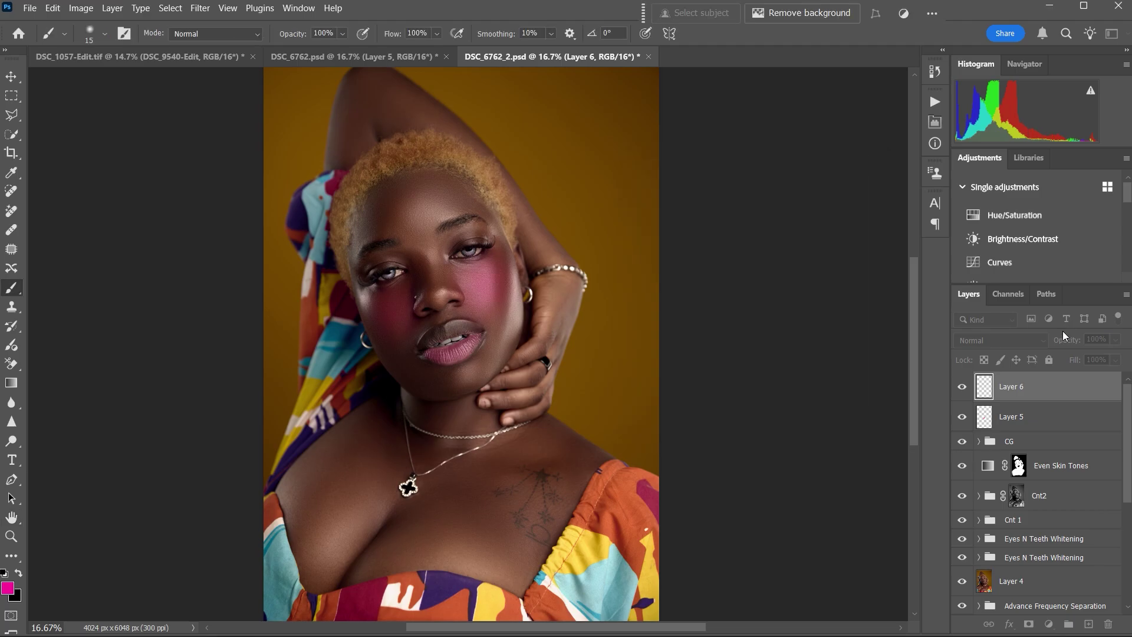
Blend the blush layer in Soft Light at 63% opacity and compare the face with it hidden and shown
left_click(1021, 341)
left_click(994, 424)
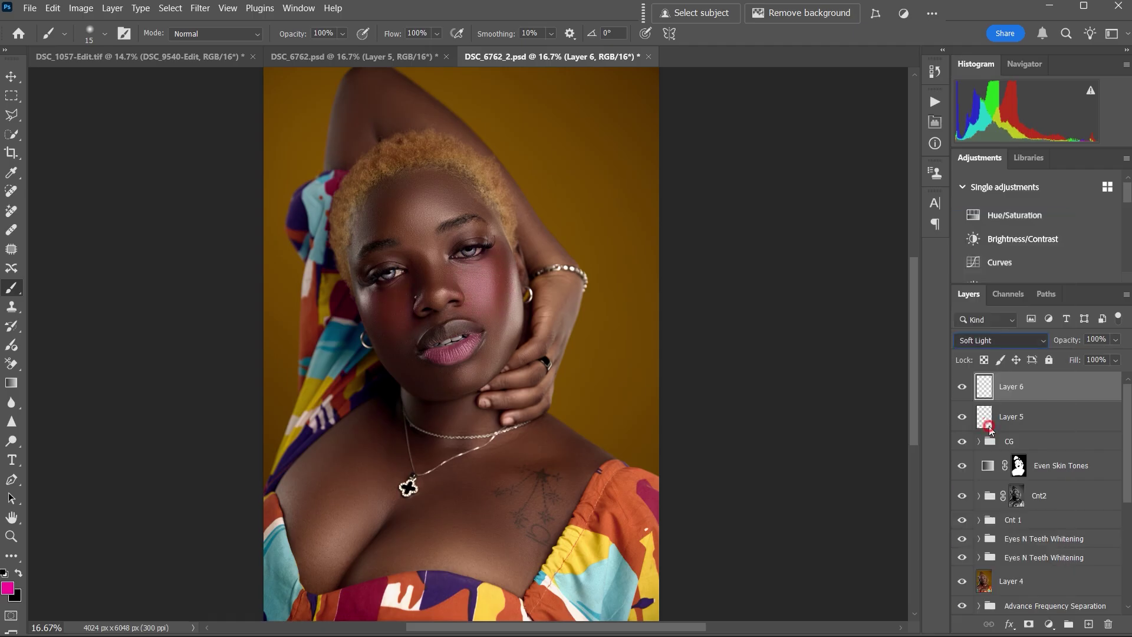
left_click_drag(1074, 342, 1064, 344)
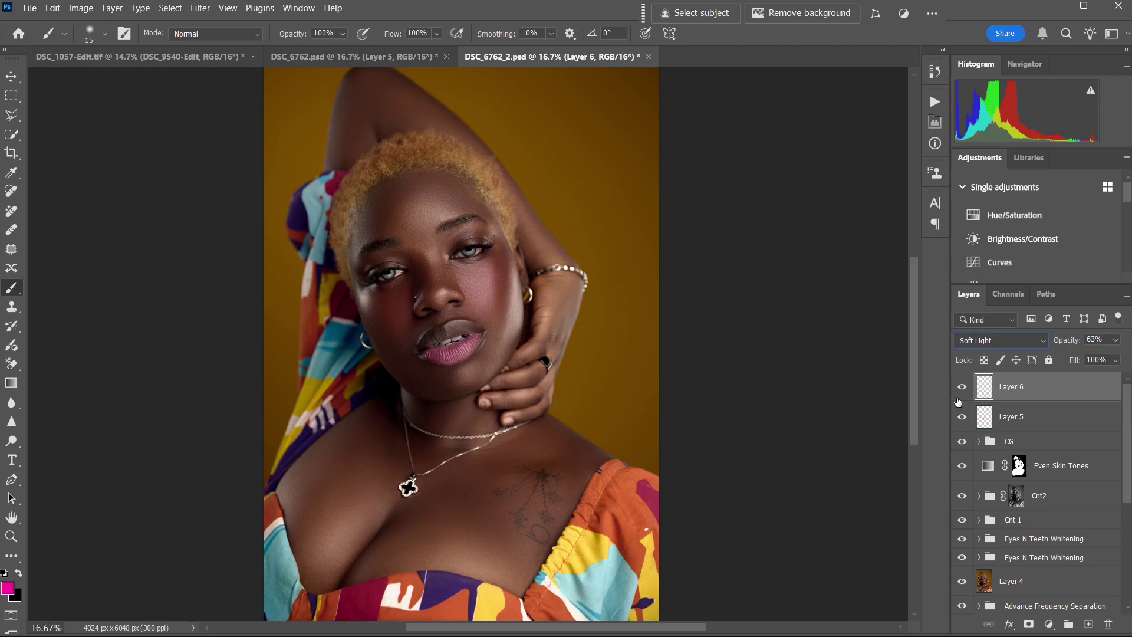
left_click(963, 389)
left_click(963, 390)
Lower the blush layer's opacity further for a subtler effect, checking the cheeks with the layer hidden and shown
left_click_drag(1078, 344, 1069, 342)
left_click(962, 388)
left_click(962, 388)
left_click_drag(1068, 345, 1063, 345)
left_click(963, 389)
left_click(961, 391)
Fine-tune the opacity of the lip colour layer and compare the lips with it hidden and shown
left_click(1014, 418)
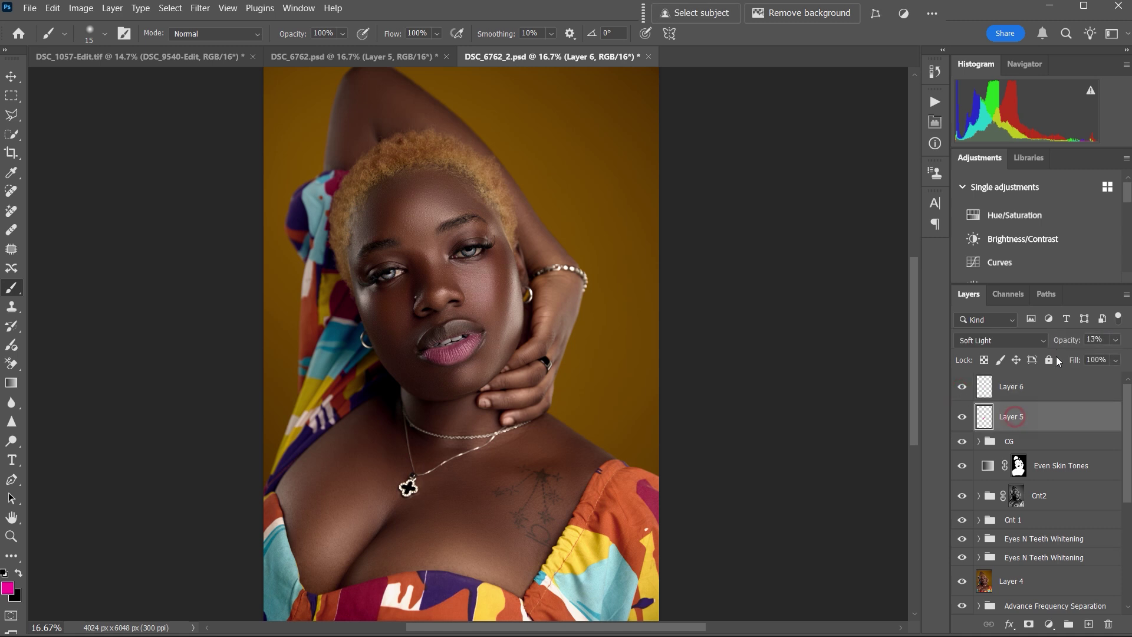
left_click_drag(1072, 343, 1069, 343)
left_click(963, 417)
left_click(962, 418)
Group the blush and lip colour layers and name the group Makeup
left_click(1020, 391, "shift")
key("ctrl+g")
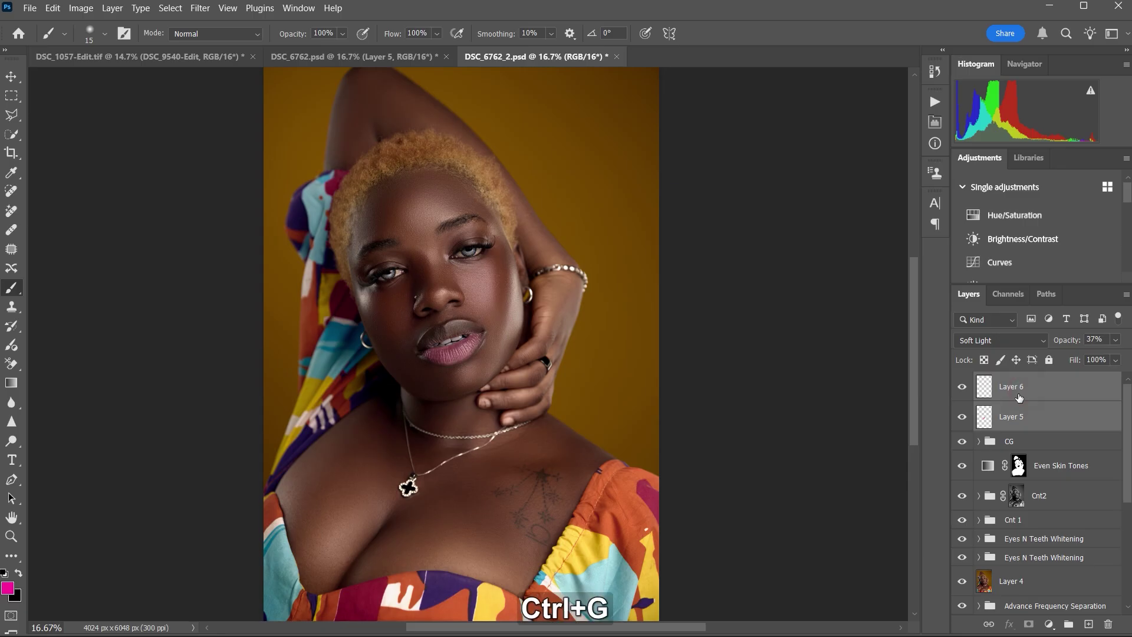
double_click(1013, 381)
type("M")
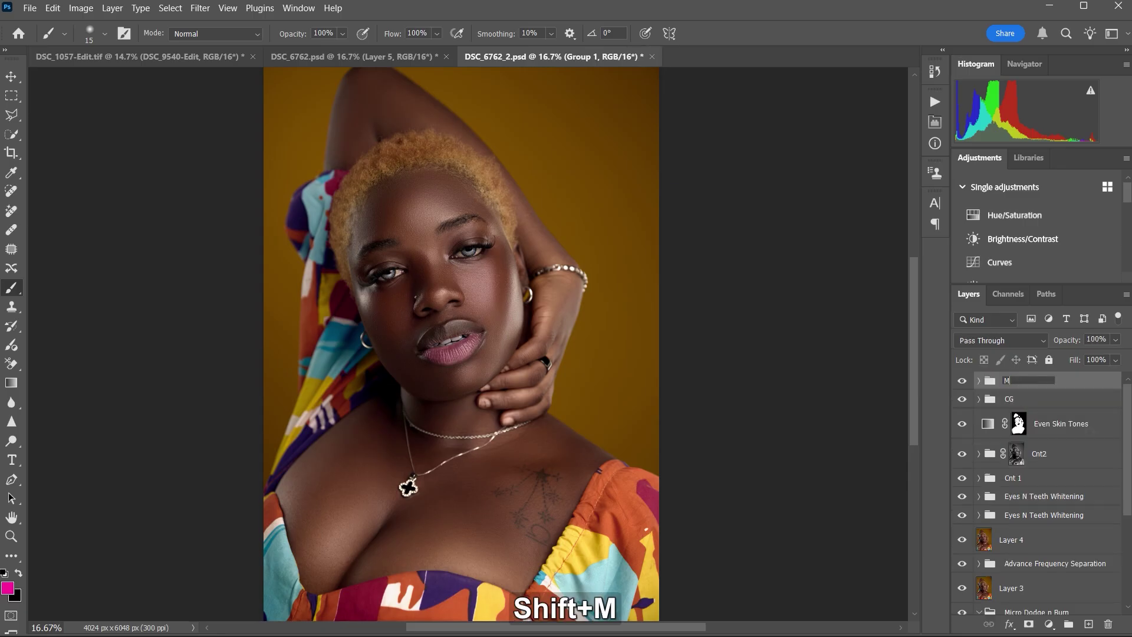
type("akeup")
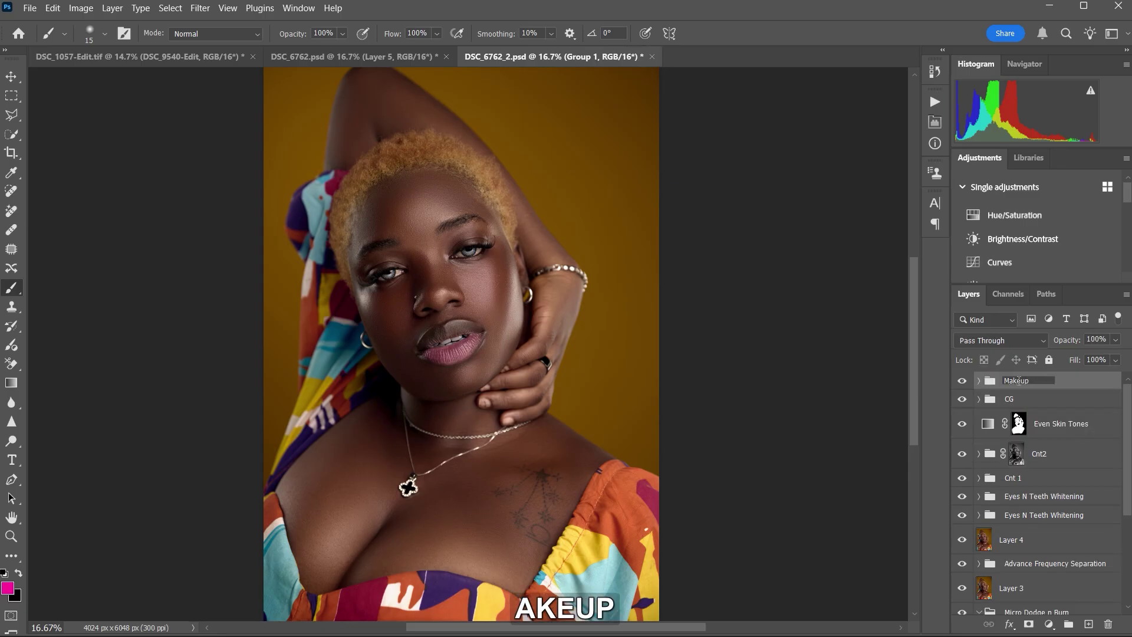
key("Return")
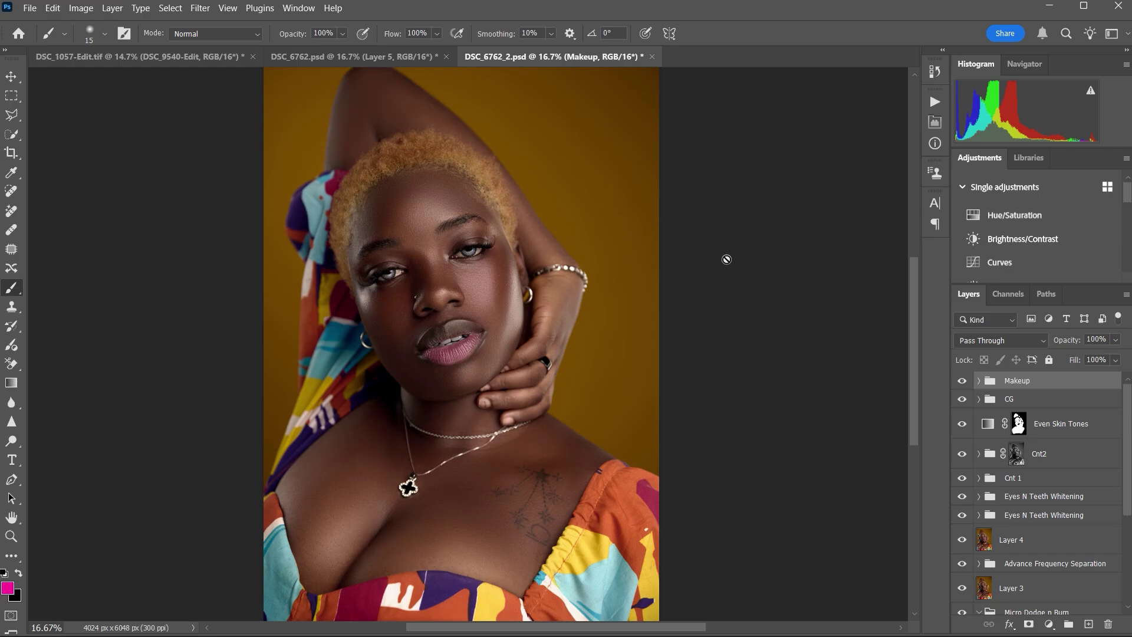
Run the Sharpen action with a High Pass radius of 1.0 pixels and add a layer mask to the sharpening layer
left_click(934, 103)
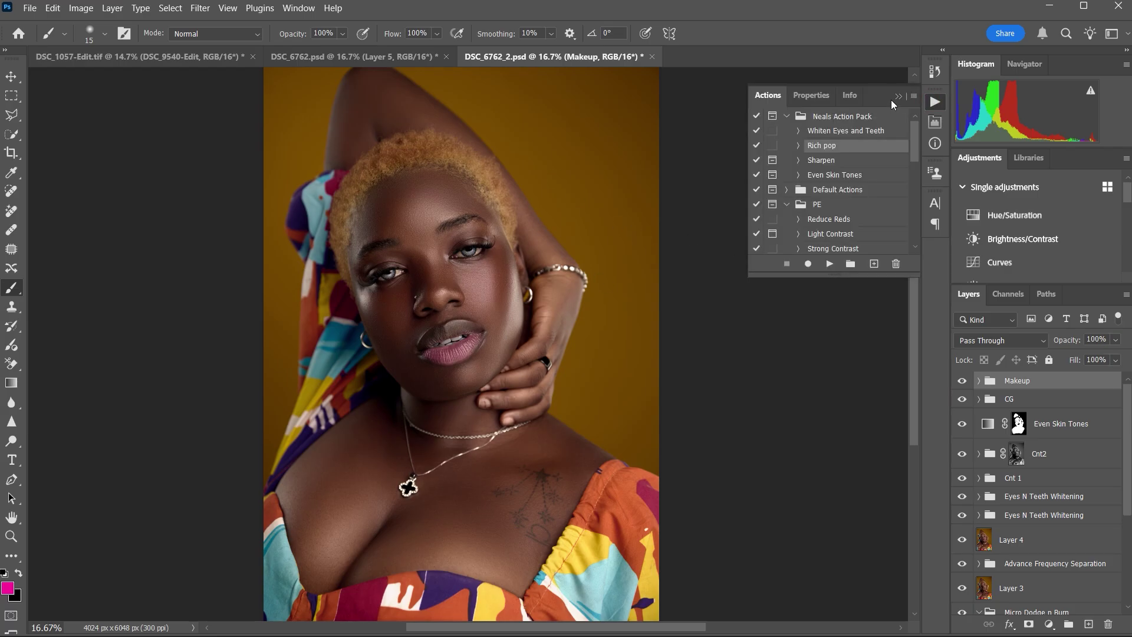
left_click(845, 159)
left_click(830, 263)
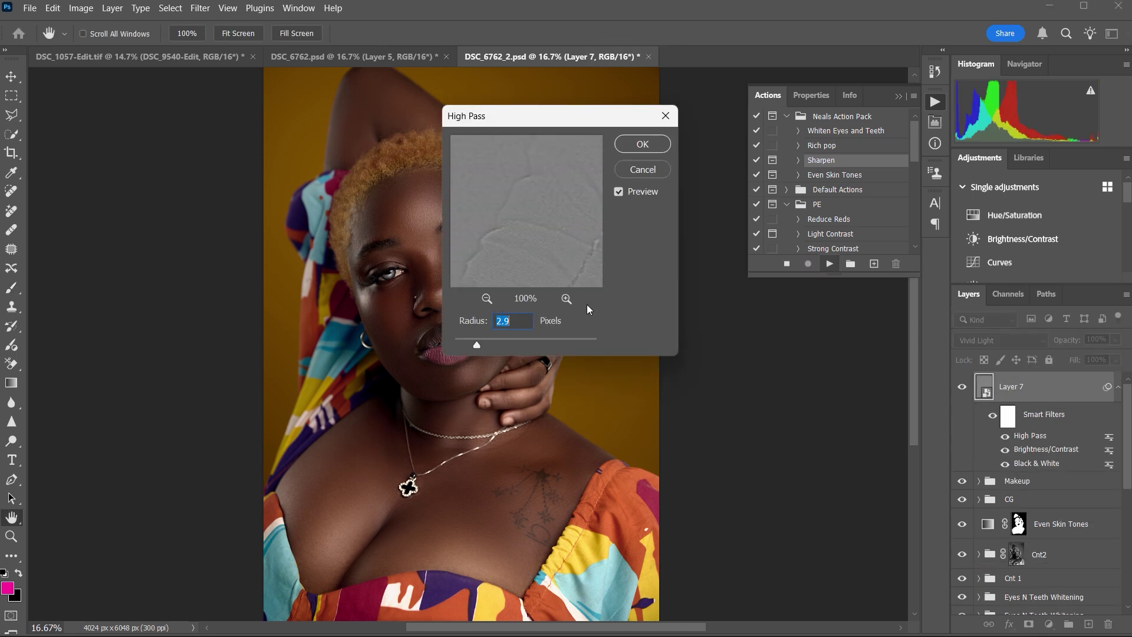
left_click_drag(474, 345, 462, 344)
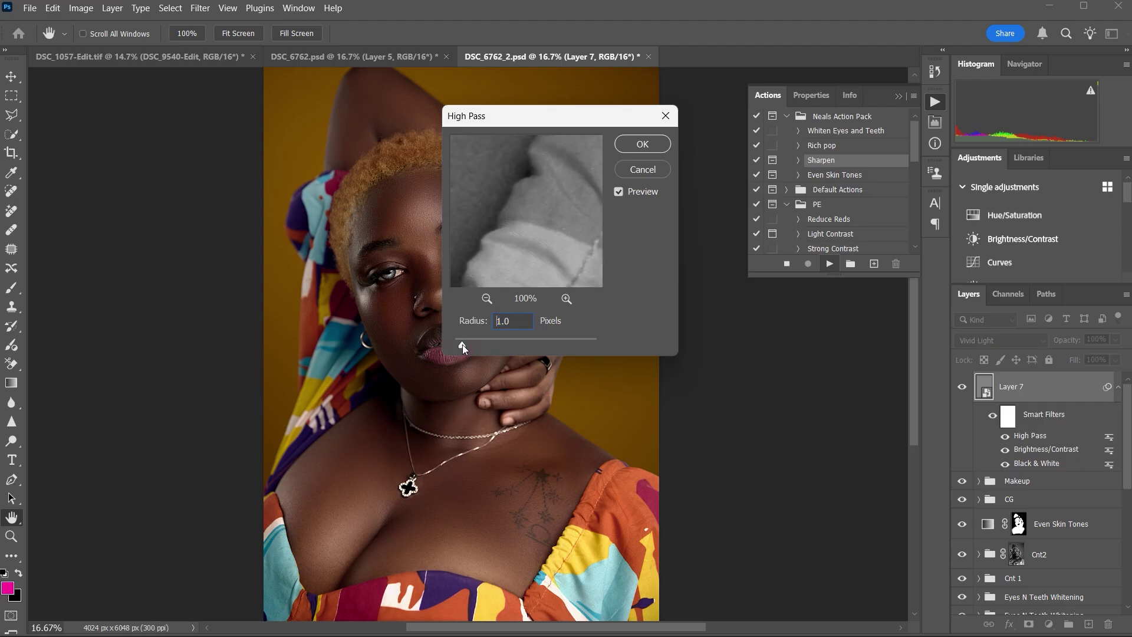
left_click(647, 144)
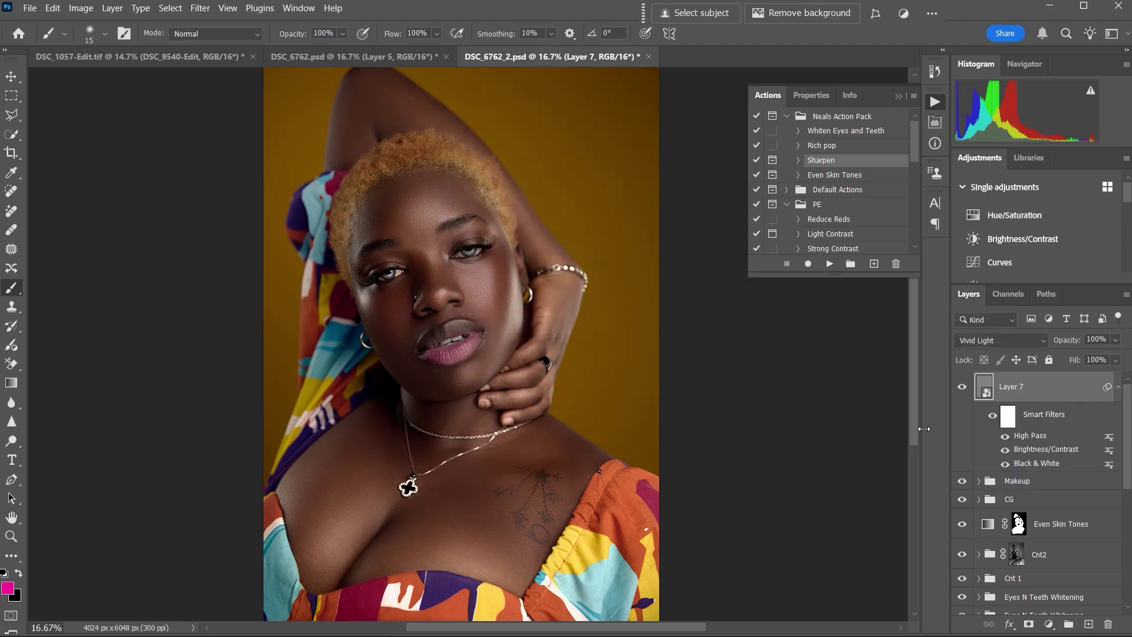
left_click(1029, 624)
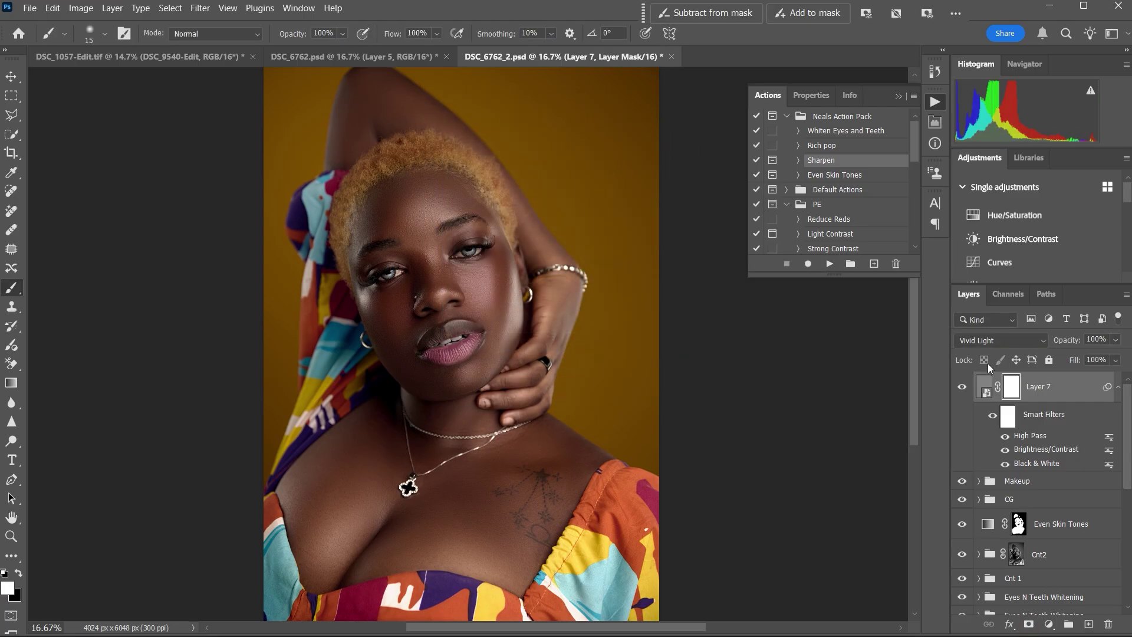
Invert the sharpening layer's mask and reveal the effect on both eyes with a 300-pixel white brush
key("ctrl+i")
key("bracketright")
key("bracketright")
key("bracketright")
key("bracketright")
key("bracketright")
key("bracketright")
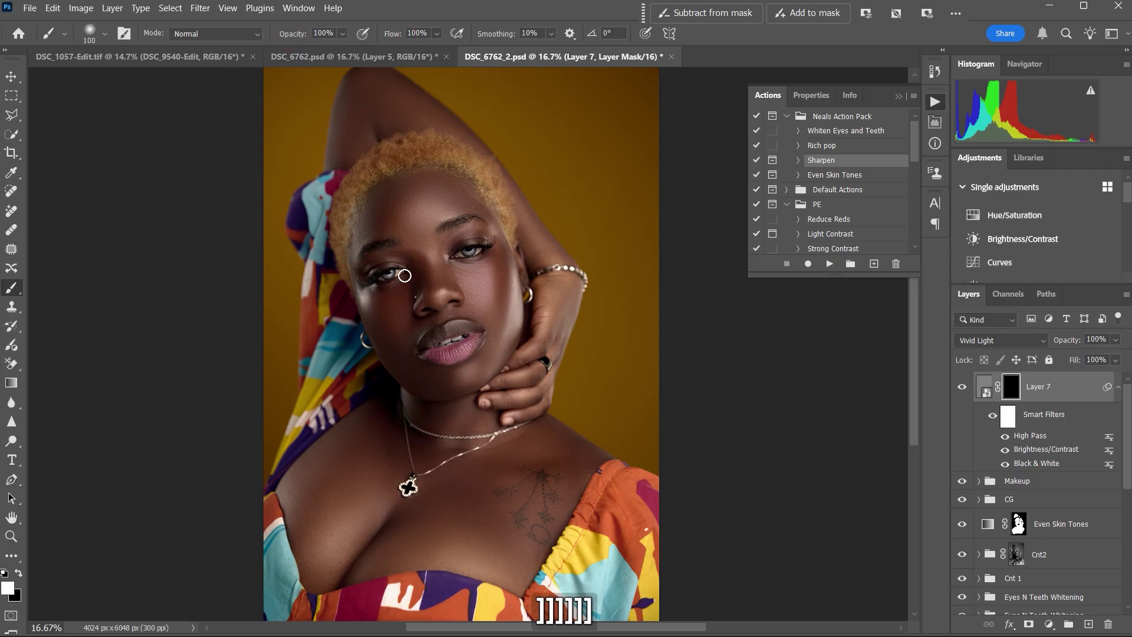
key("bracketright")
key("bracketright")
mouse_move(399, 274)
left_mouse_down()
mouse_move(379, 275)
mouse_move(389, 269)
left_mouse_up()
mouse_move(467, 254)
left_mouse_down()
mouse_move(470, 245)
mouse_move(481, 257)
mouse_move(455, 328)
left_mouse_up()
key("ctrl+equal")
key("ctrl+equal")
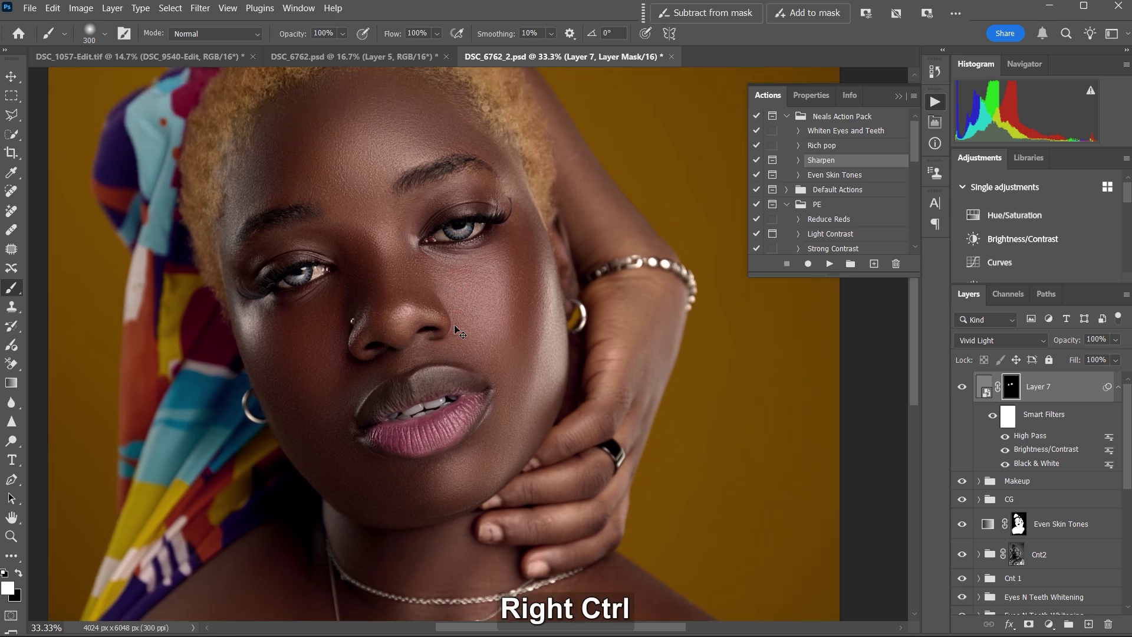
key("ctrl+equal")
mouse_move(234, 231)
left_mouse_down()
mouse_move(145, 270)
mouse_move(227, 226)
left_mouse_up()
mouse_move(373, 183)
left_mouse_down()
mouse_move(502, 159)
mouse_move(505, 183)
left_mouse_up()
Lower the eye sharpening layer's opacity to 63% and compare the eyes with it hidden and shown
left_click_drag(1076, 344, 1046, 346)
left_click(962, 390)
left_click(962, 390)
left_click(962, 390)
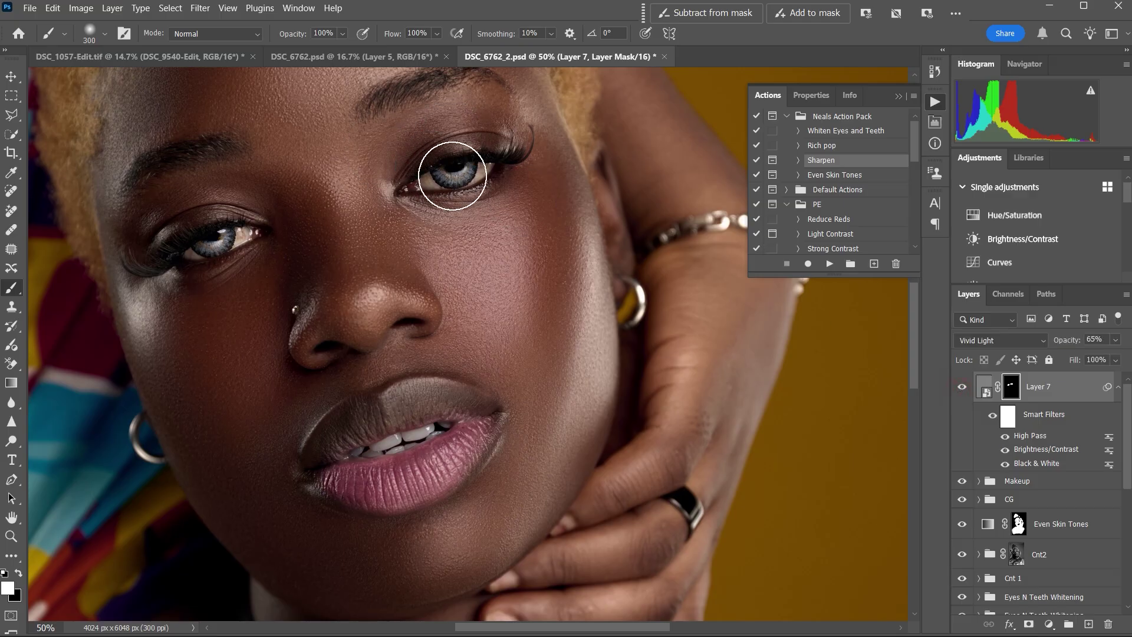
left_click(963, 390)
left_click(962, 391)
left_click_drag(1075, 340, 1069, 346)
Run the Sharpen action again with a High Pass radius of 1 pixel and lower the new layer's opacity to 22%, comparing it hidden and shown
key("ctrl+minus")
key("ctrl+minus")
key("ctrl+minus")
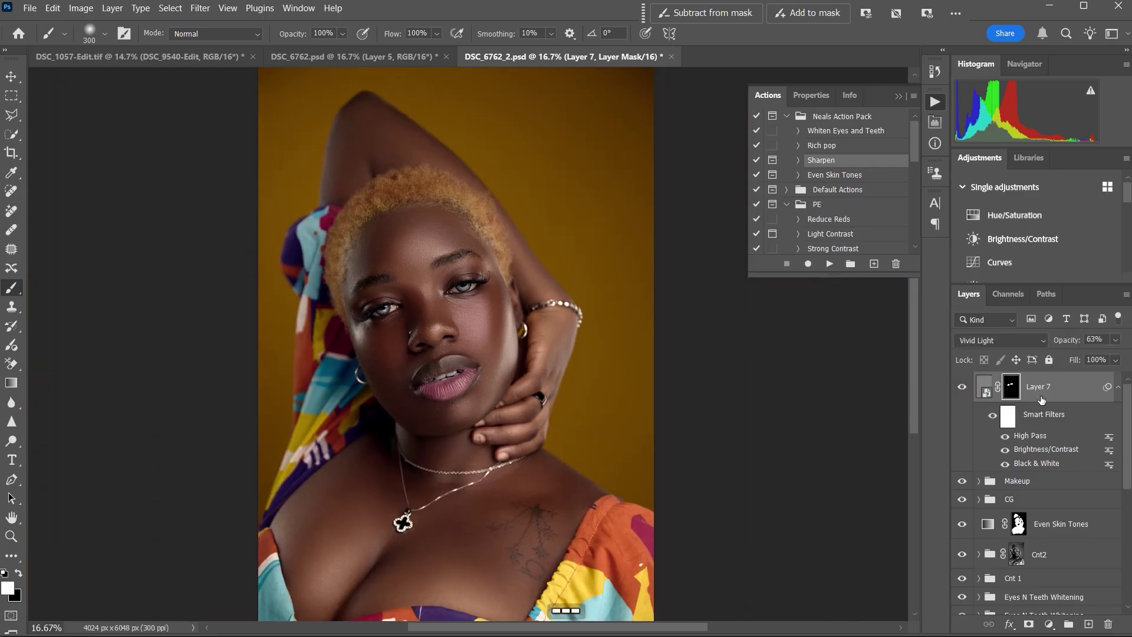
left_click(829, 263)
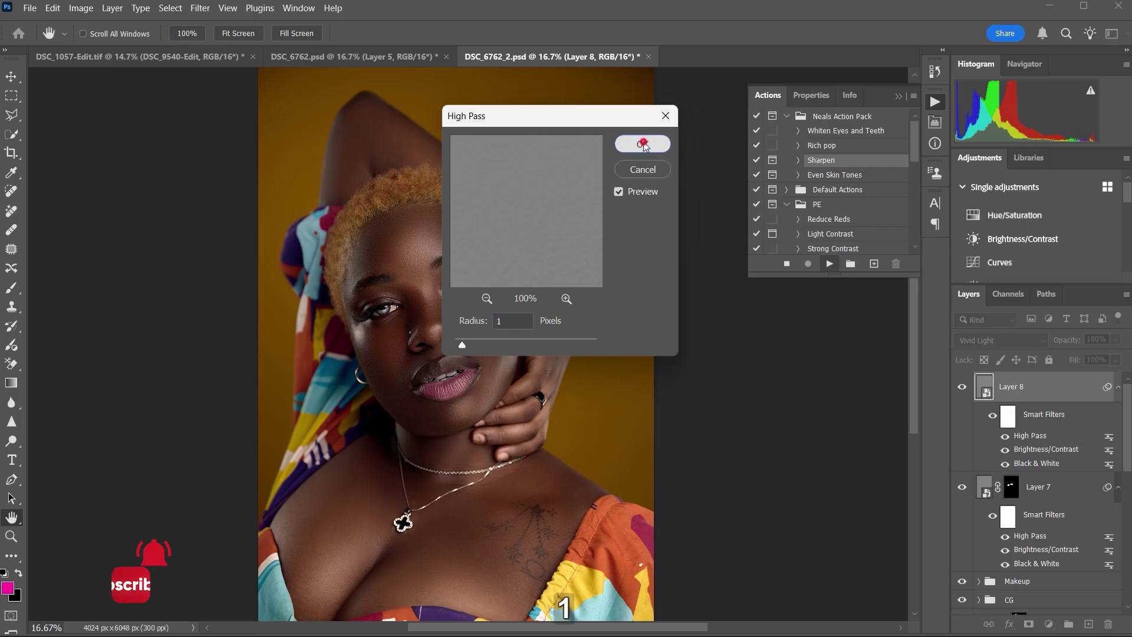
left_click(642, 144)
mouse_move(1076, 343)
left_mouse_down()
mouse_move(1011, 361)
mouse_move(1071, 342)
mouse_move(1063, 347)
left_mouse_up()
left_click(962, 388)
left_click(962, 387)
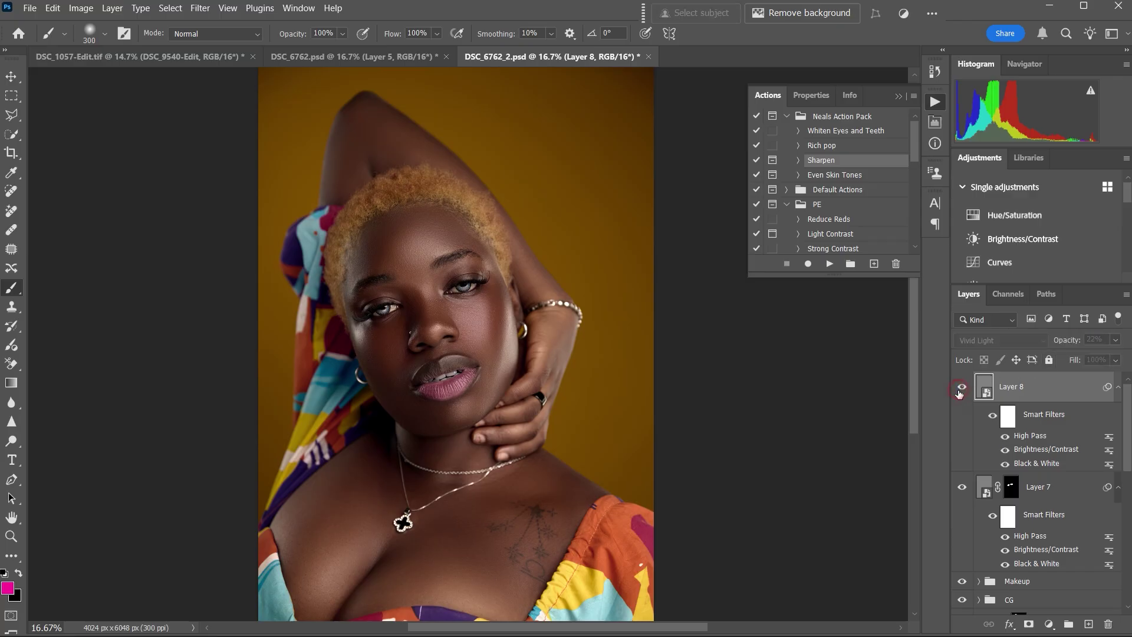
Reduce the opacity of the masked eye sharpening layer, Layer 7, to 33%
key("ctrl+minus")
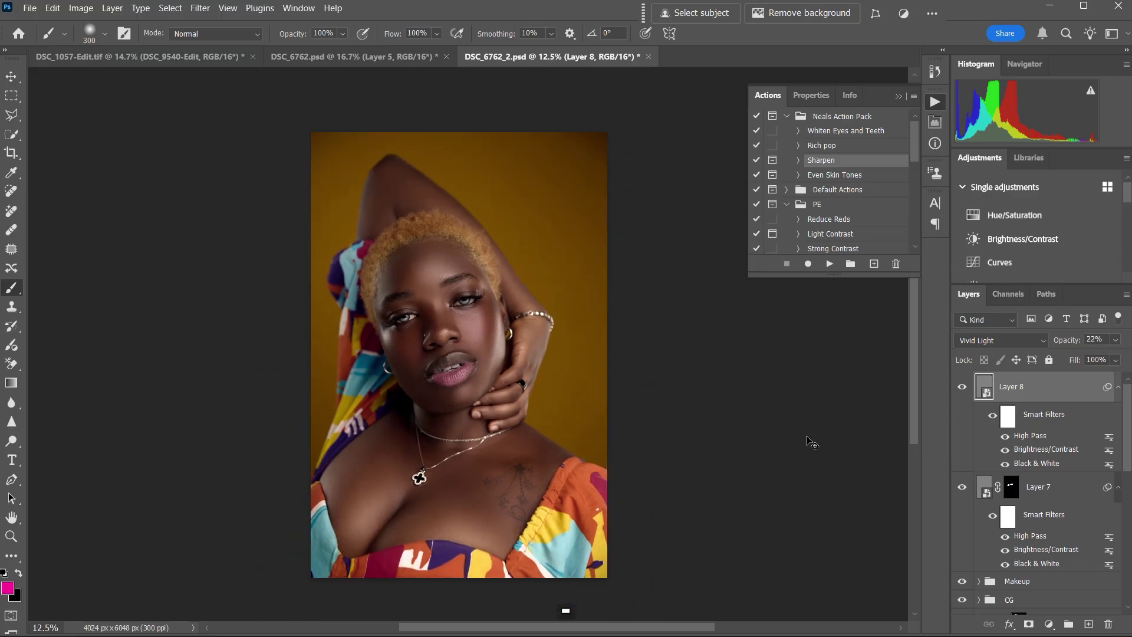
left_click(983, 487)
left_click_drag(1073, 342, 1065, 341)
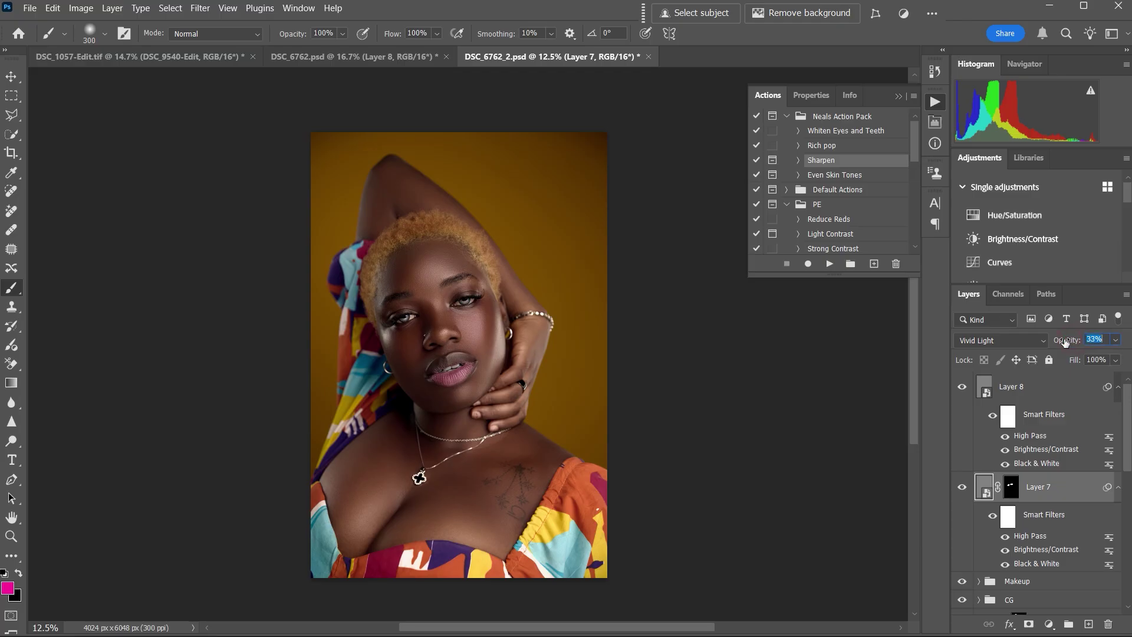
Stamp all visible layers into a new layer above Layer 8 and open it in the Liquify filter
left_click(1038, 386)
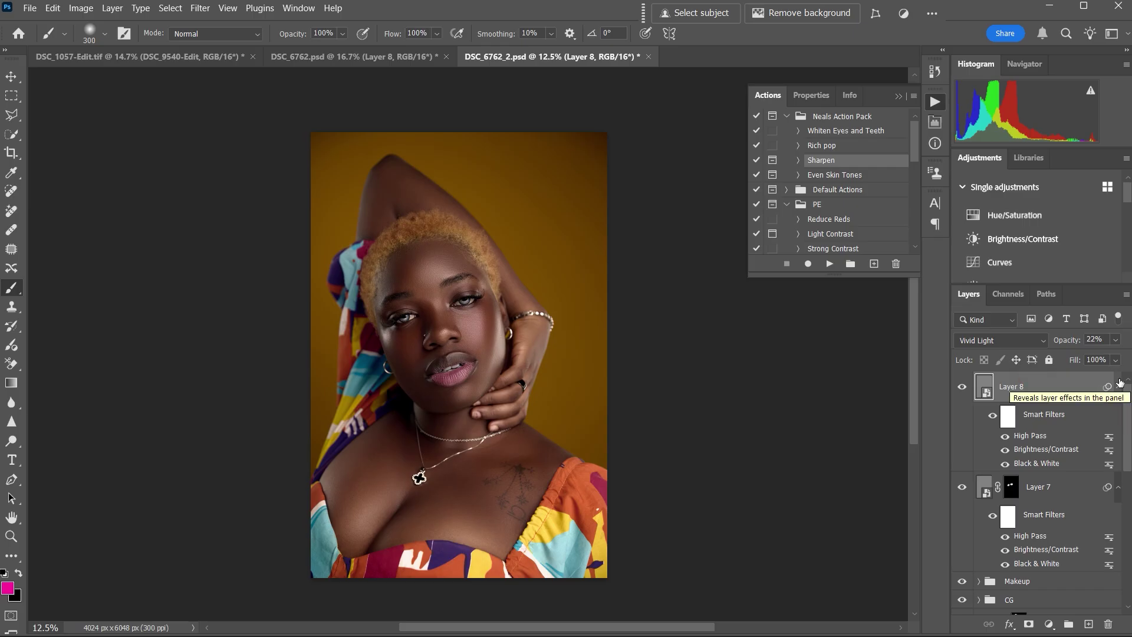
key("ctrl+shift+alt+e")
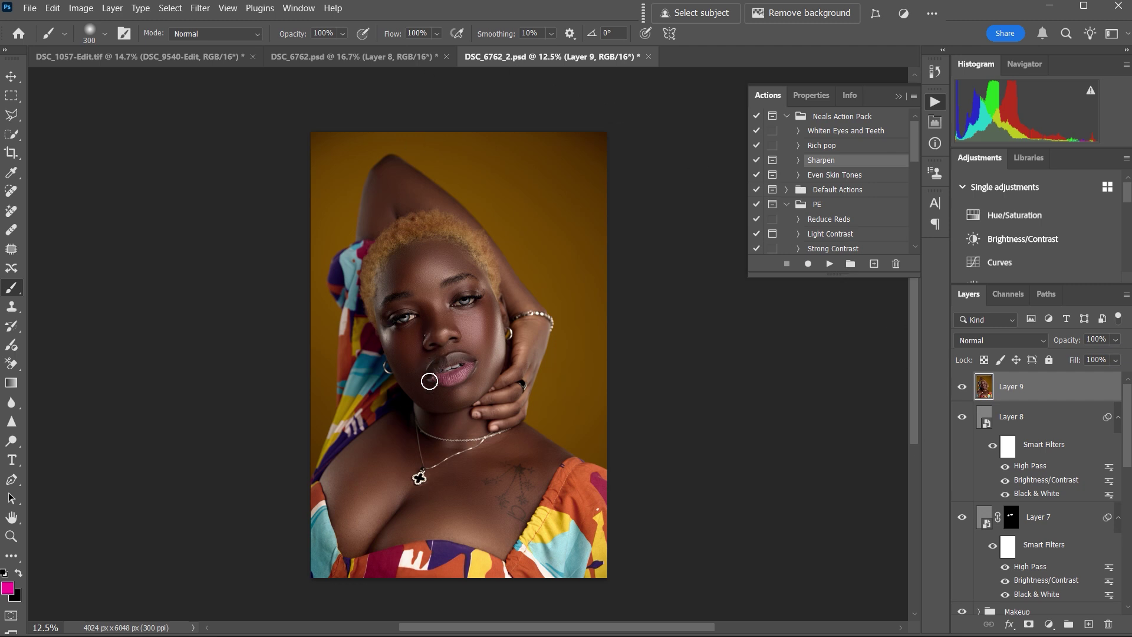
left_click(200, 7)
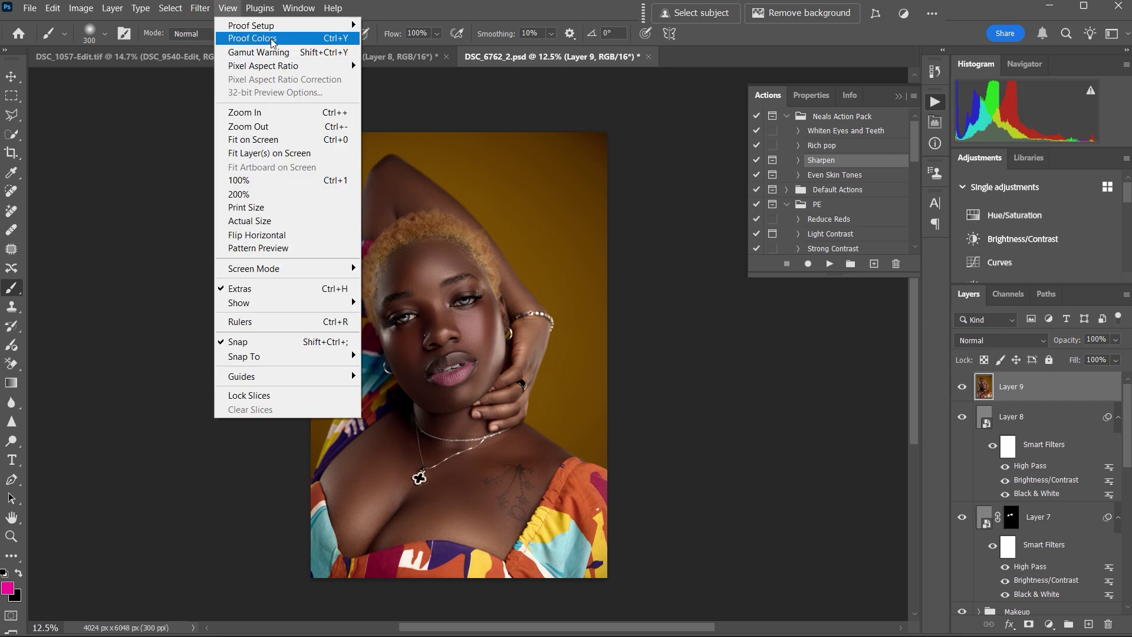
left_click(199, 9)
left_click(197, 10)
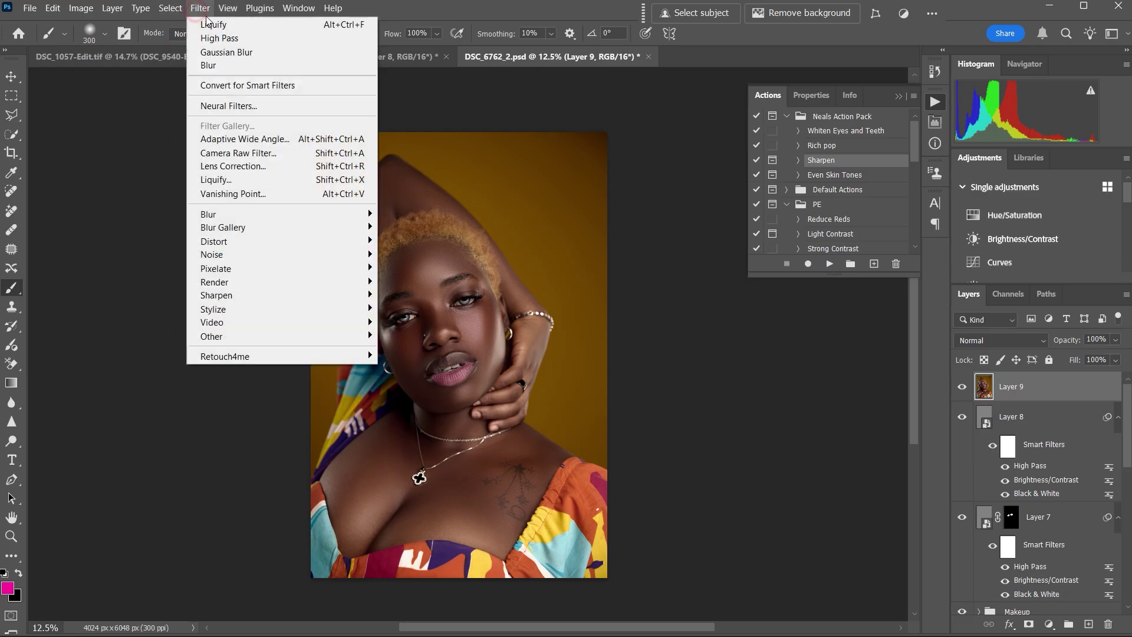
left_click(273, 179)
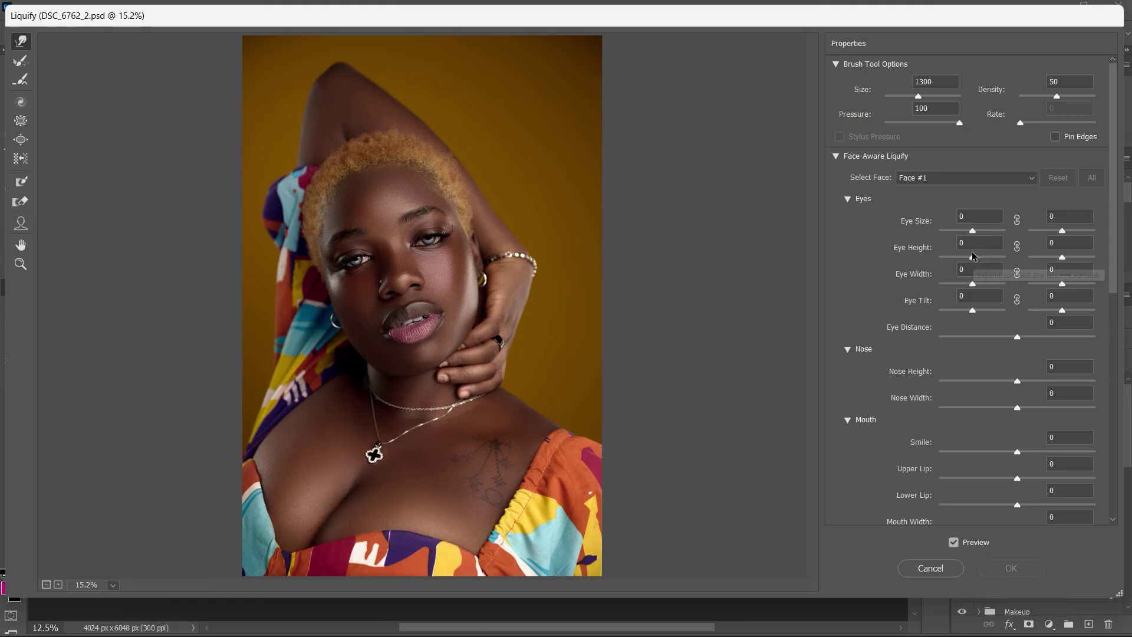
Set the face's Eye Tilt to 38 and 33 and its Eye Width to -6 for both eyes
left_click_drag(973, 311, 983, 313)
left_click_drag(1062, 310, 1071, 307)
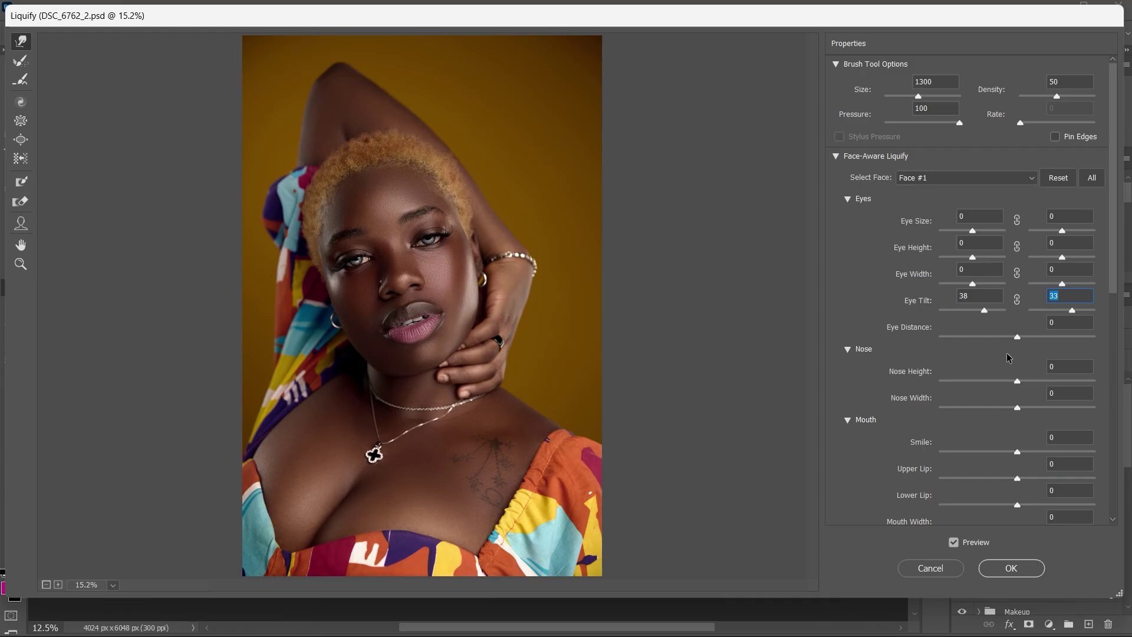
left_click_drag(1017, 338, 1012, 340)
key("ctrl+z")
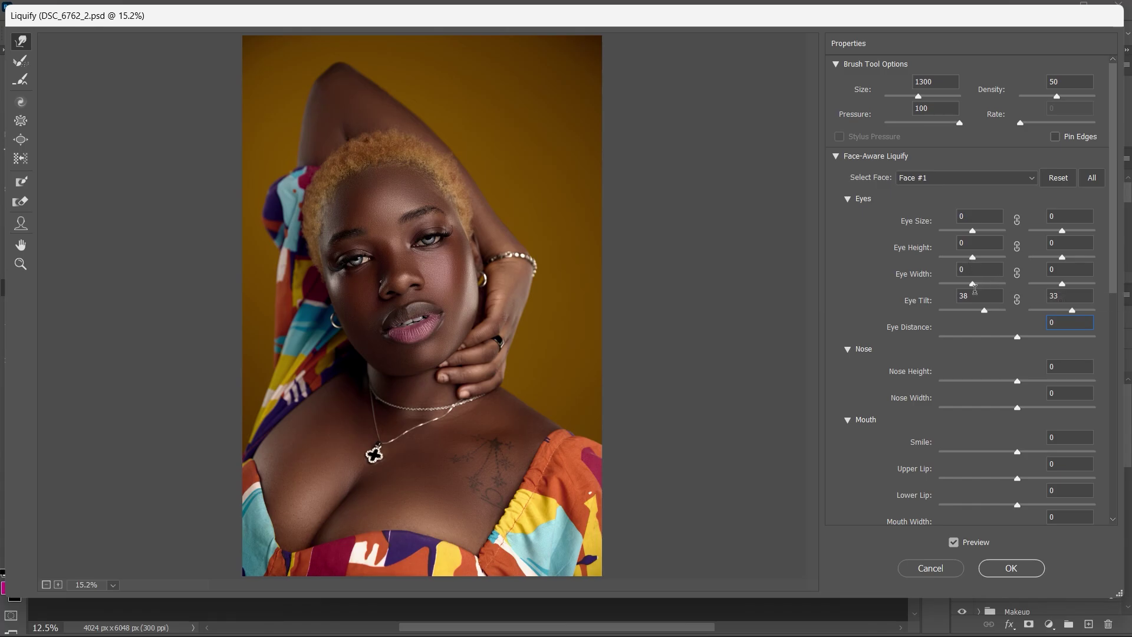
left_click_drag(971, 285, 972, 283)
left_click_drag(1062, 285, 1059, 284)
Reshape the face with Chin Height 30, Jawline -11, Face Width -1 and Forehead -6
scroll(1038, 412, "down", 4)
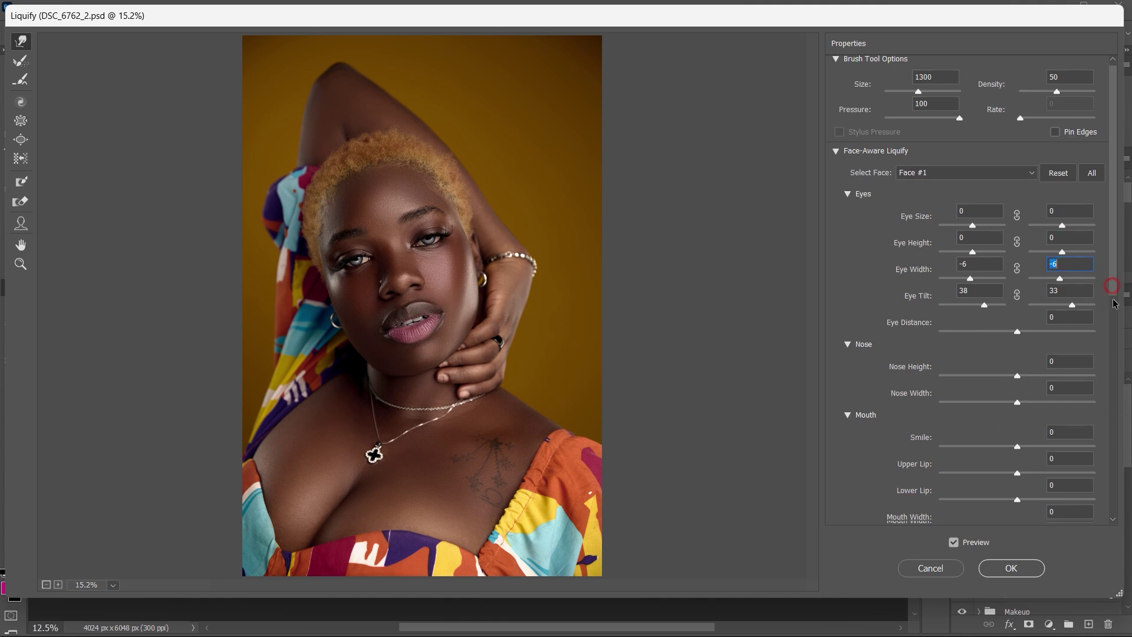
left_click_drag(1116, 329, 1116, 373)
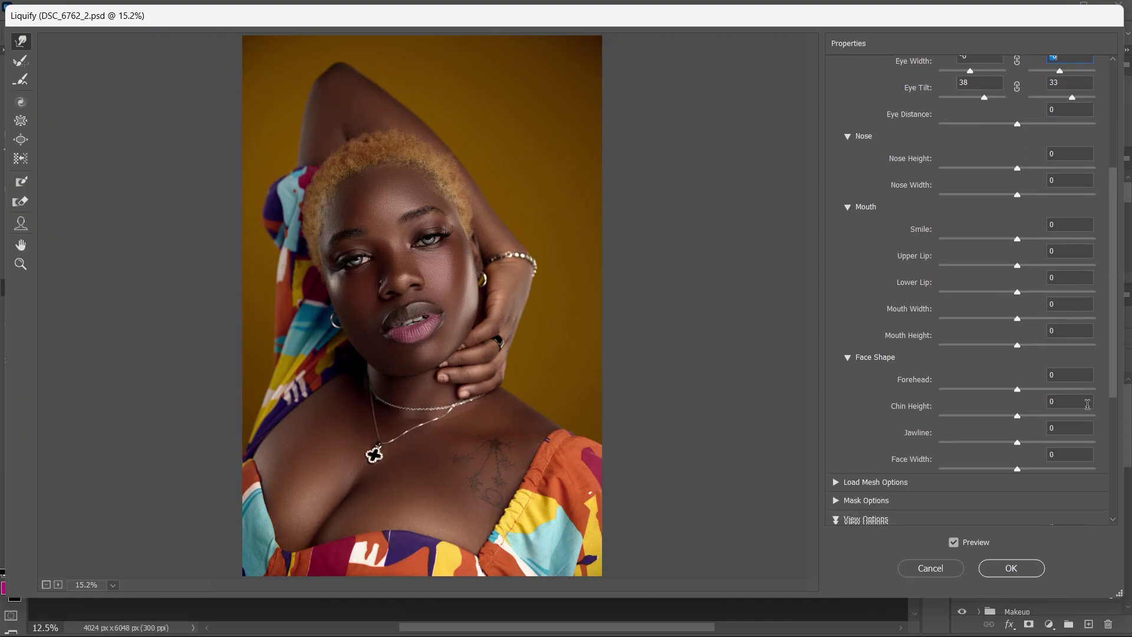
left_click_drag(1017, 416, 1009, 442)
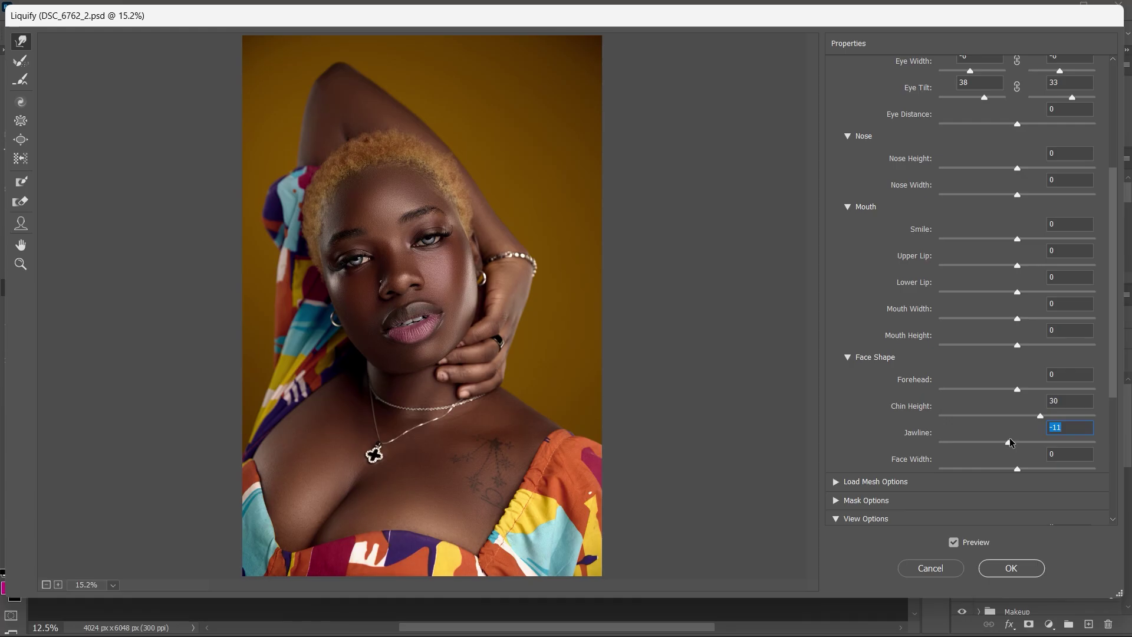
left_click_drag(1017, 469, 1012, 469)
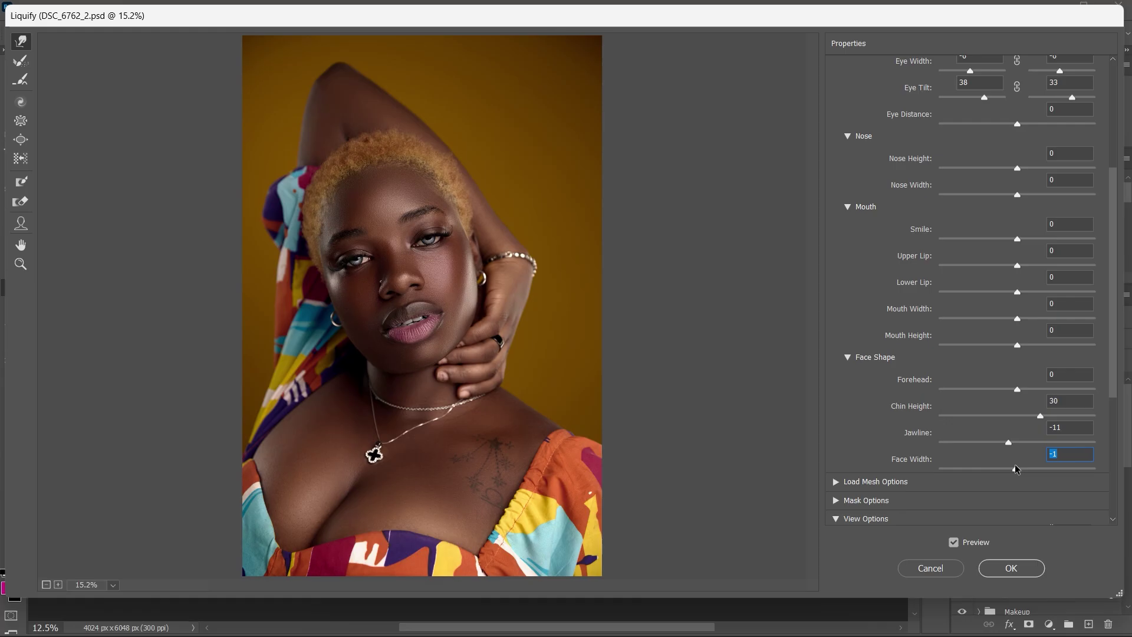
left_click_drag(1017, 389, 1015, 396)
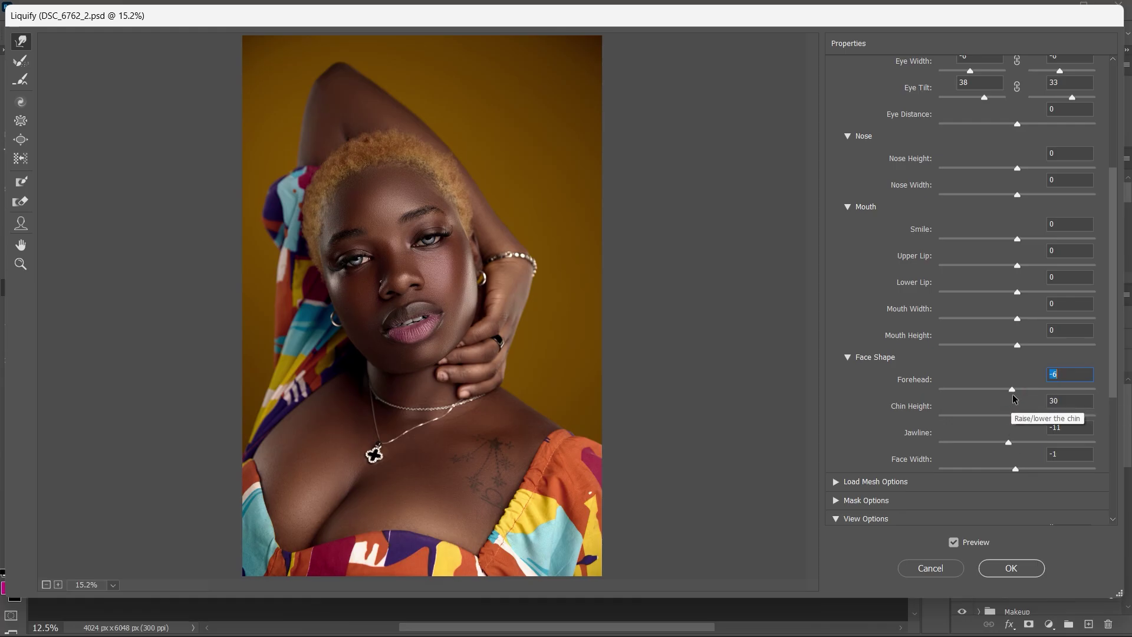
Fine-tune the lip and mouth width settings and apply the Liquify changes
left_click(1019, 293)
left_click_drag(1020, 295, 1011, 273)
left_click_drag(1017, 319, 1013, 315)
left_click(1011, 567)
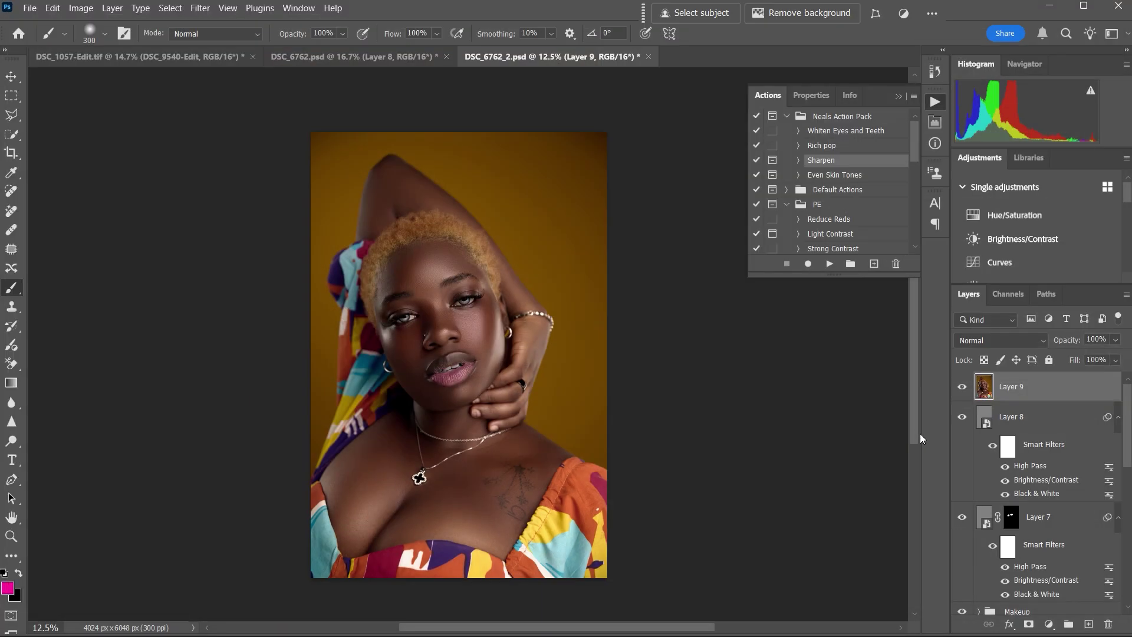
Compare the face shape with the liquified layer hidden and shown, both closer up and at full view
left_click(962, 389)
left_click(962, 392)
left_click(962, 394)
left_click(962, 398)
key("ctrl+equal")
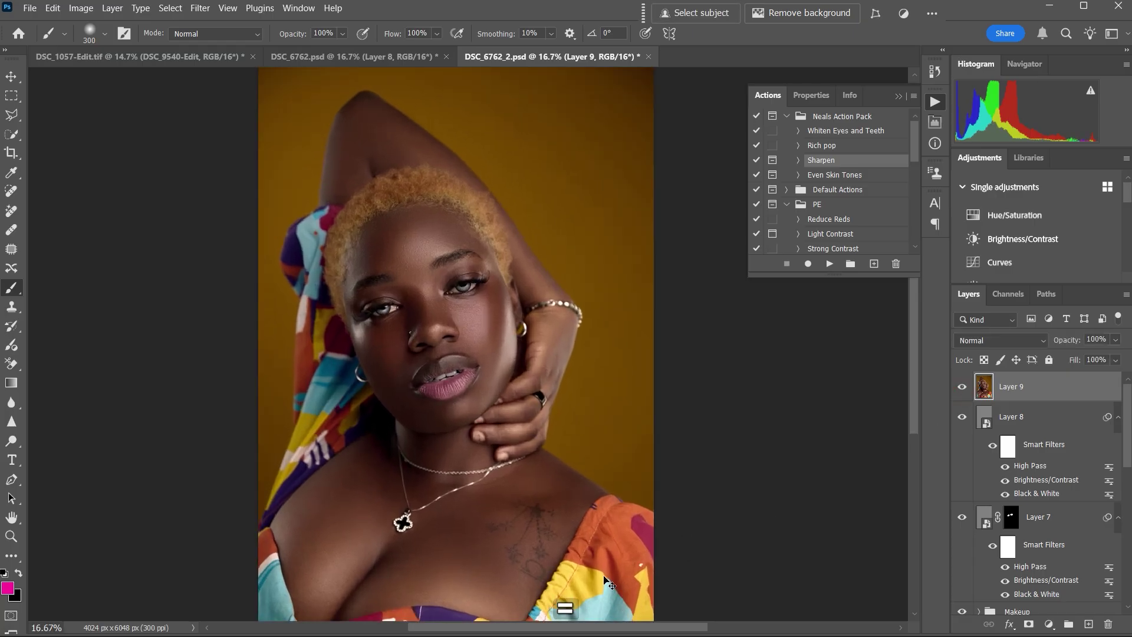
key("ctrl+minus")
left_click(961, 390)
left_click(961, 394)
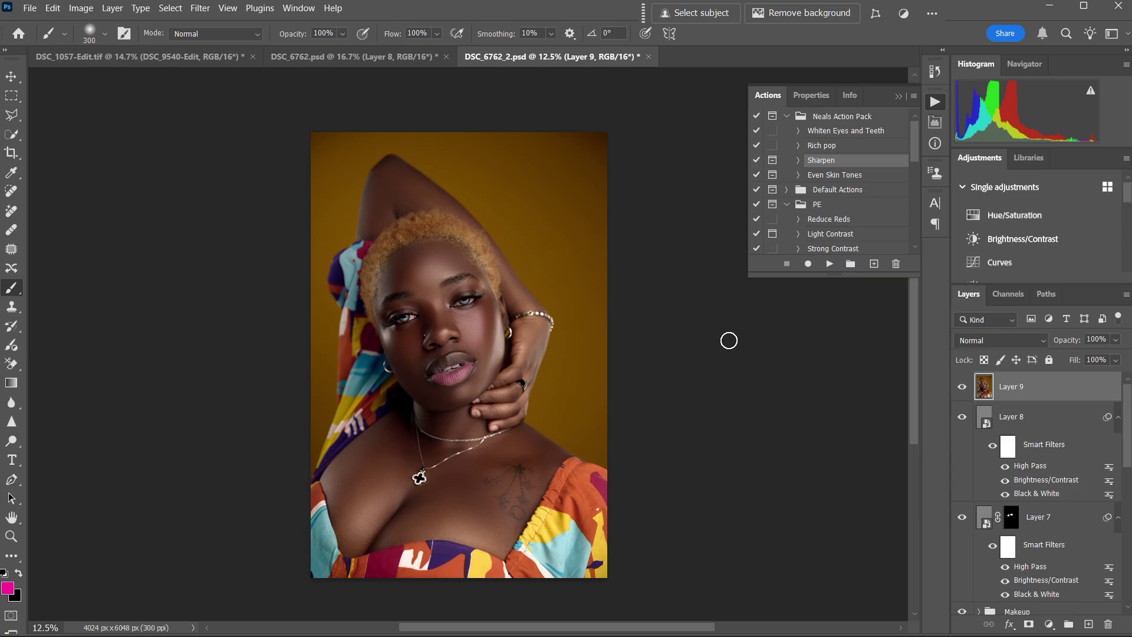
Crop the portrait to a 4:5 ratio of about 3545 × 4432 px, framed around the head, raised arm and upper chest
left_click(9, 157)
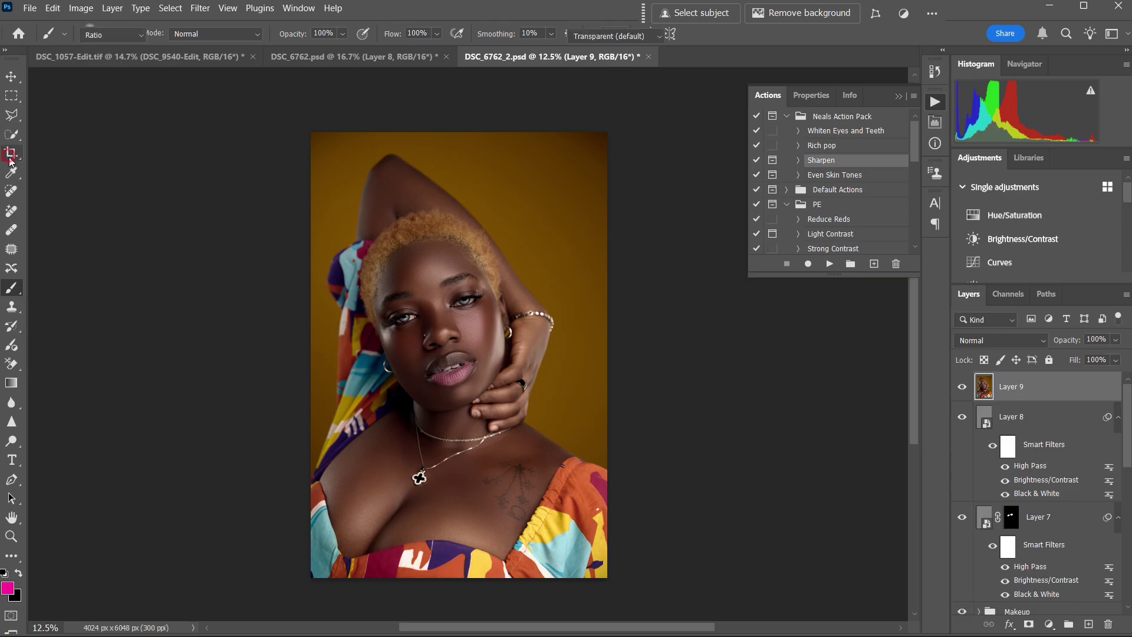
left_click(119, 36)
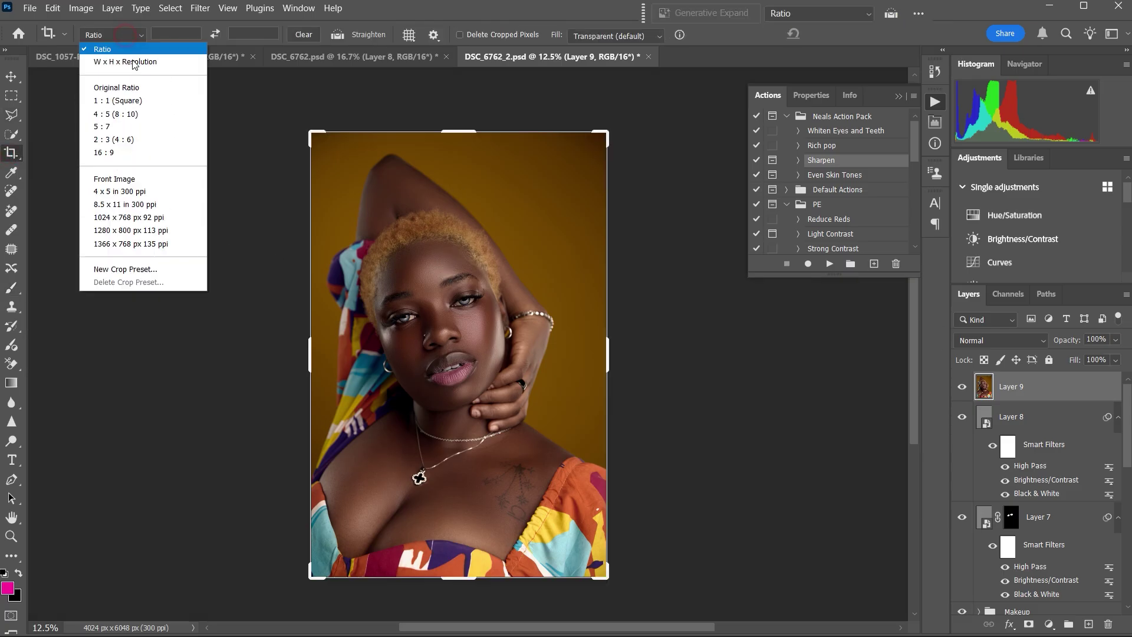
left_click(117, 115)
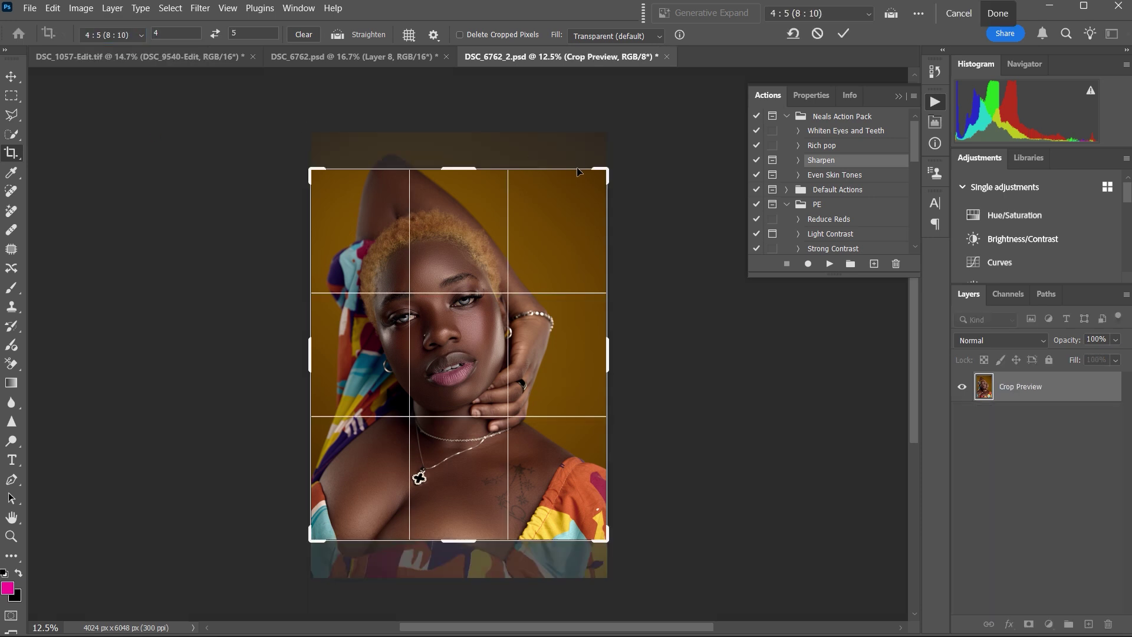
left_click_drag(606, 172, 543, 290)
left_click_drag(586, 194, 588, 194)
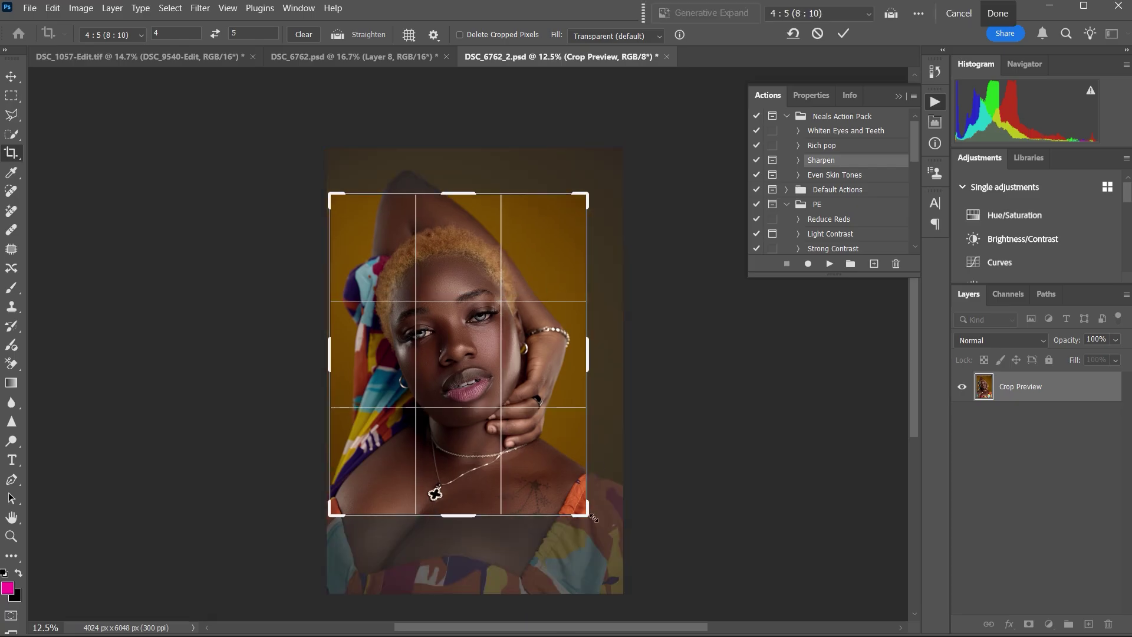
left_click_drag(593, 518, 591, 520)
left_click_drag(594, 449, 590, 471)
left_click(845, 29)
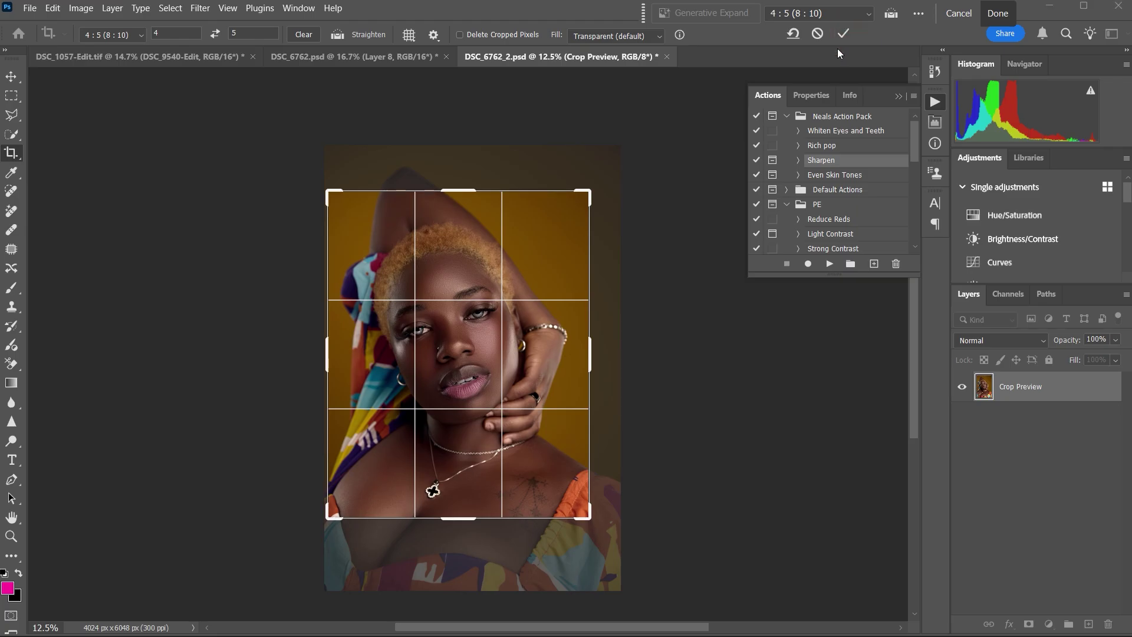
left_click(846, 31)
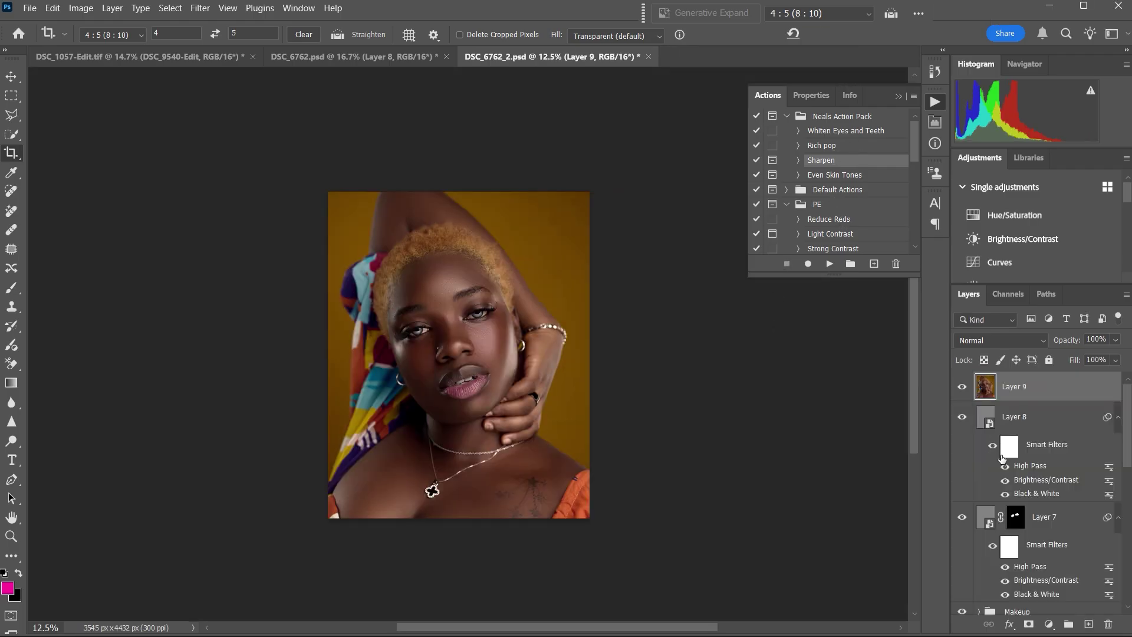
Compare the whole cropped portrait before and after retouching by showing only Layer 0 and restoring all layers
left_click_drag(1126, 433, 1128, 587)
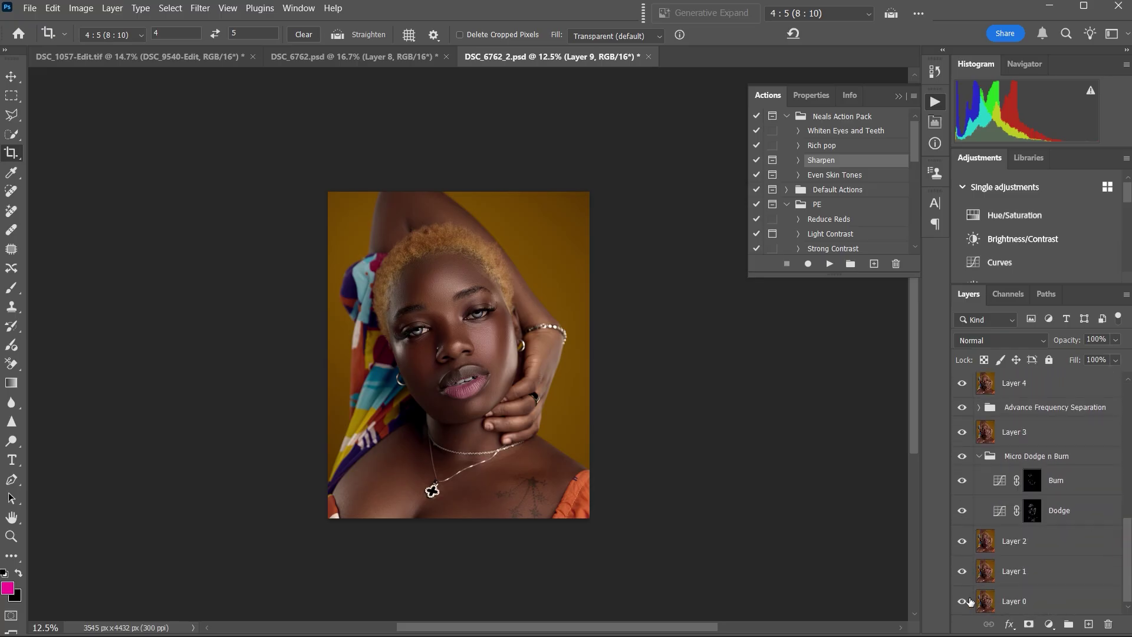
key("super")
key("super")
left_click(962, 602, "alt")
left_click(961, 602, "alt")
left_click(962, 601, "alt")
left_click(961, 601, "alt")
left_click_drag(1127, 524, 1124, 385)
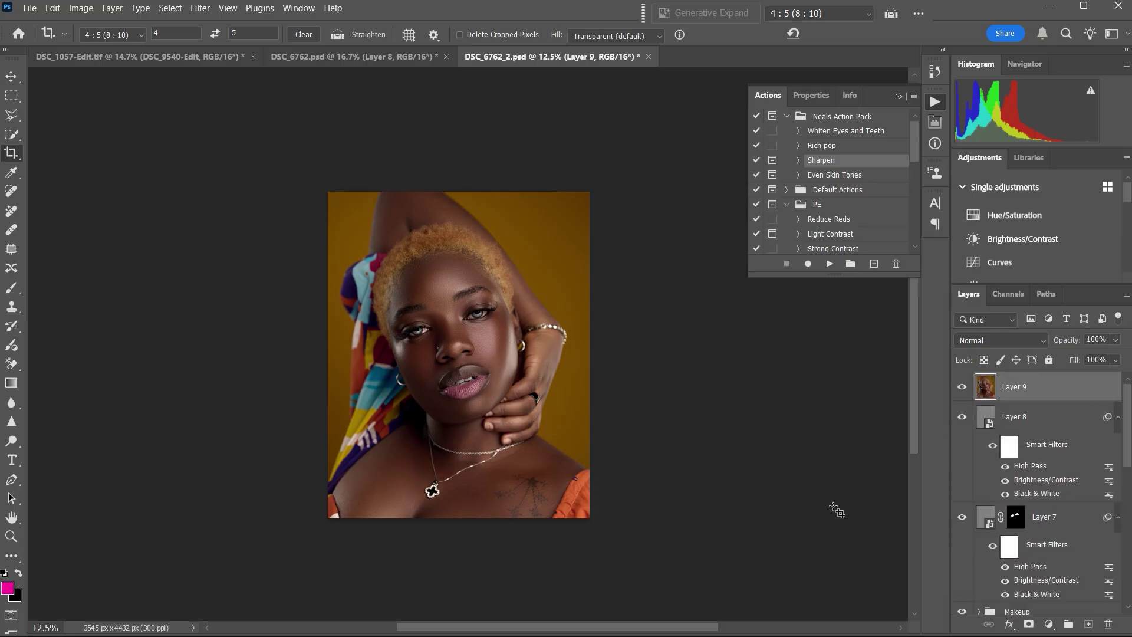
Examine the face up close at 50%, comparing the original Layer 0 alone with the fully retouched result
scroll(464, 552, "up", 5)
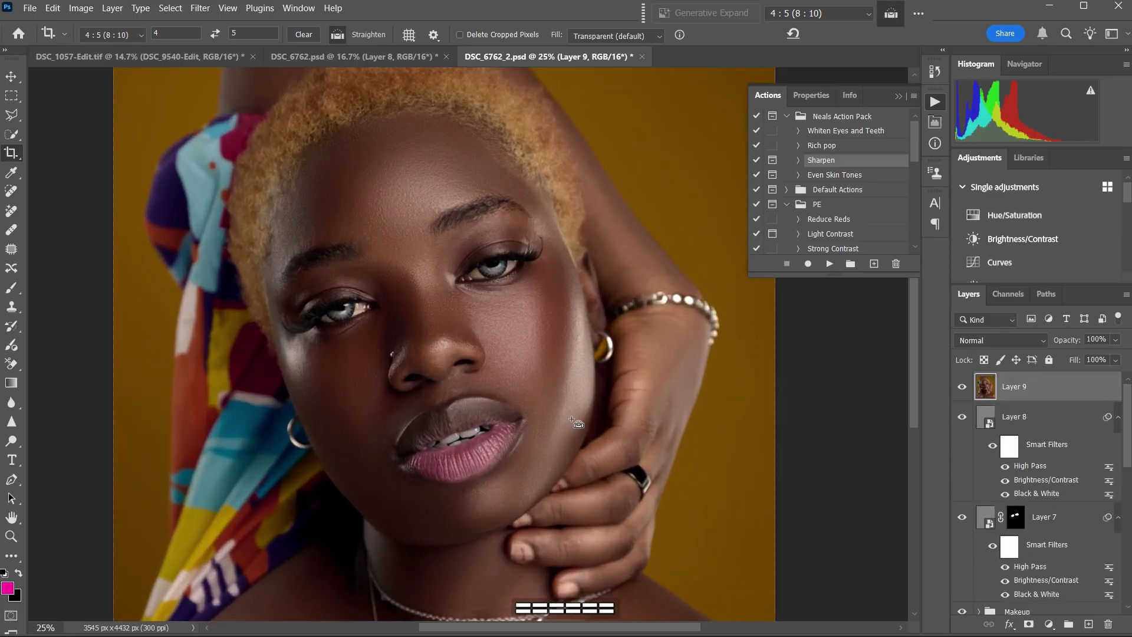
scroll(530, 401, "up", 4)
key("space")
left_click_drag(438, 288, 450, 342)
left_click_drag(1127, 415, 1126, 585)
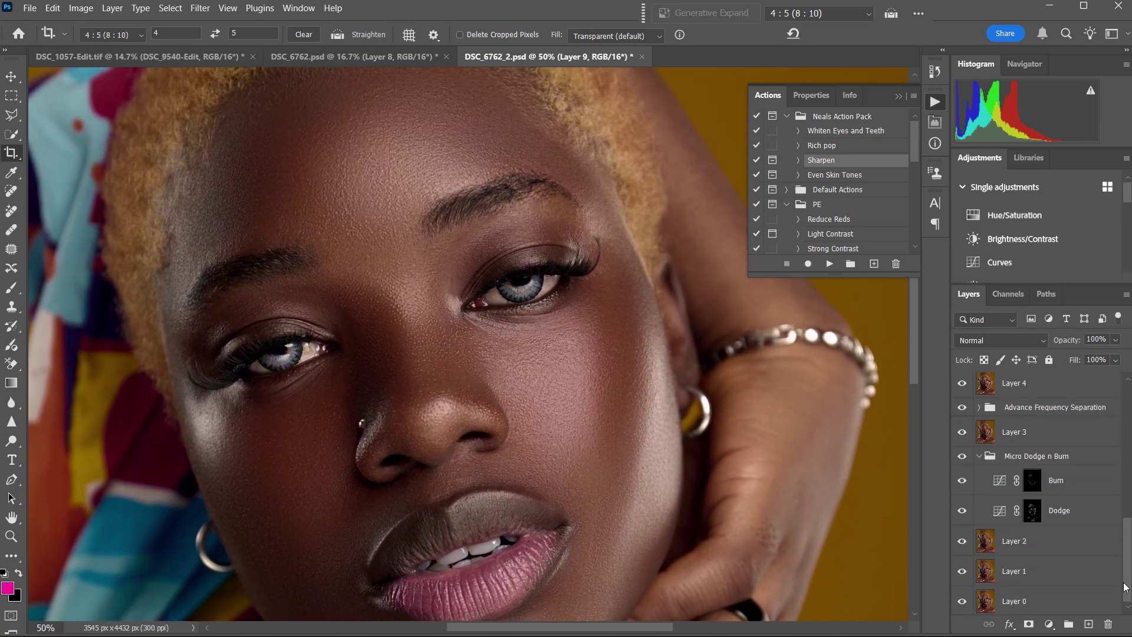
left_click(961, 602, "alt")
left_click(961, 601, "alt")
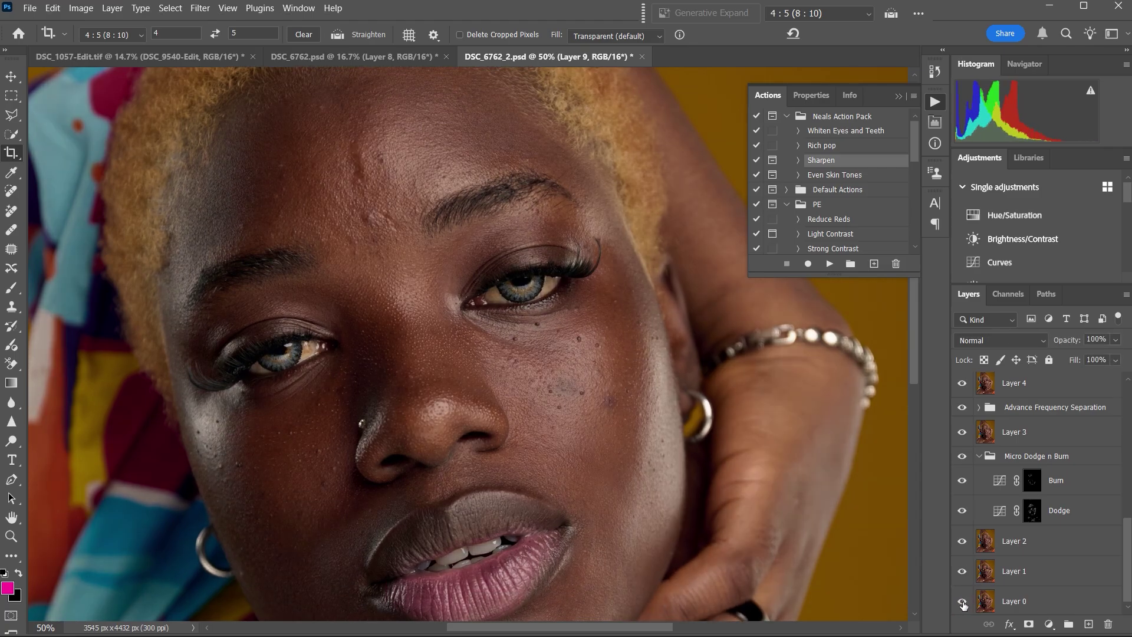
key("ctrl+minus")
key("ctrl+minus")
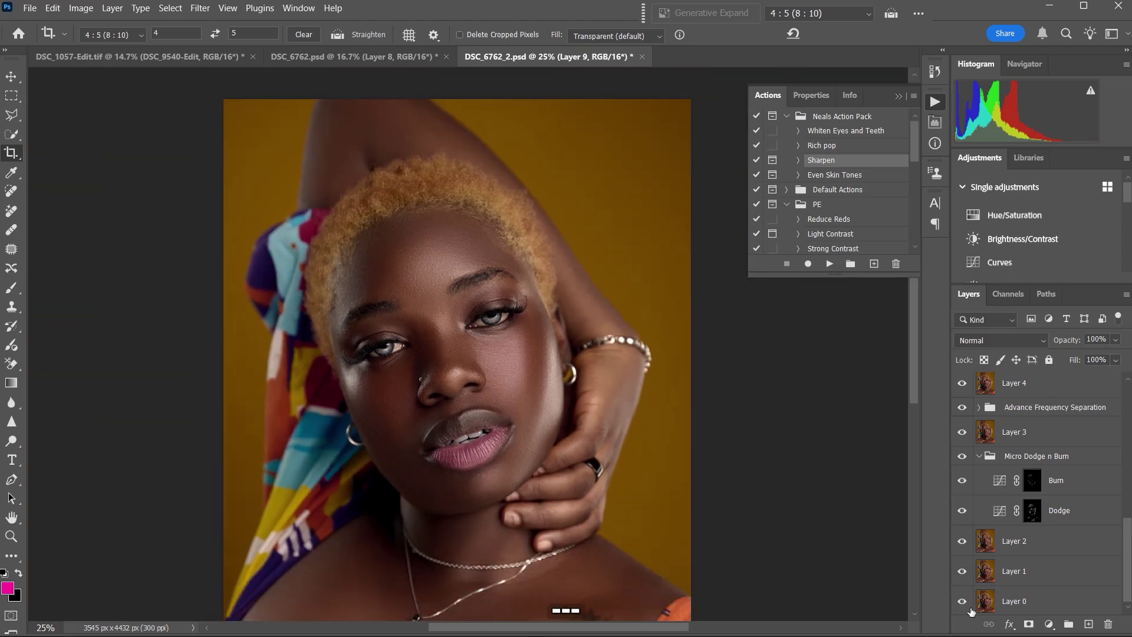
key("ctrl+minus")
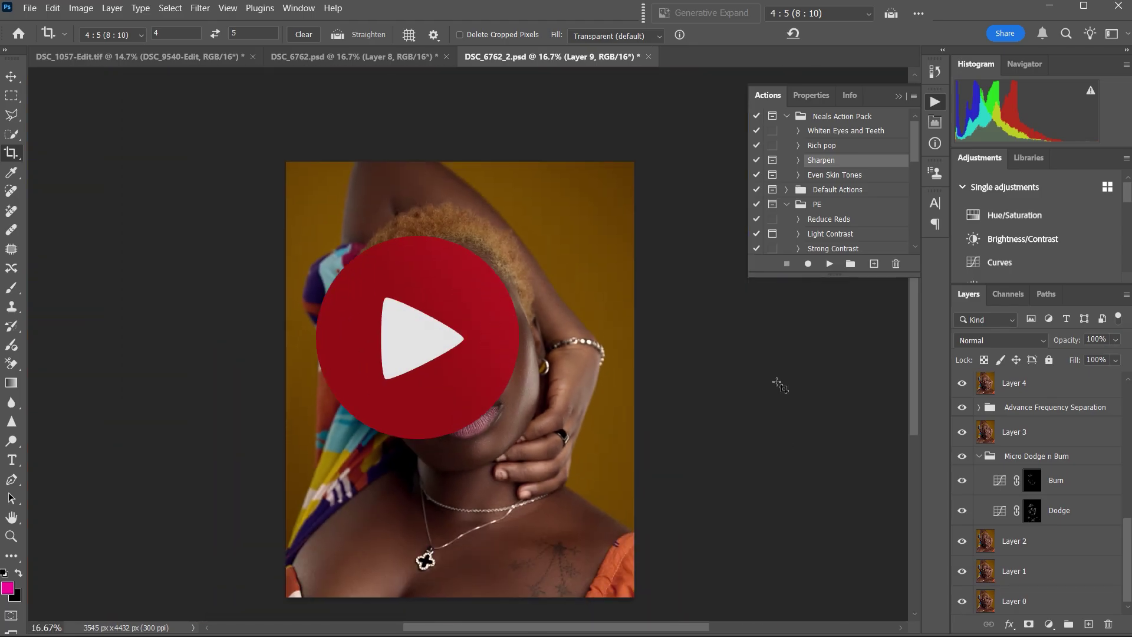